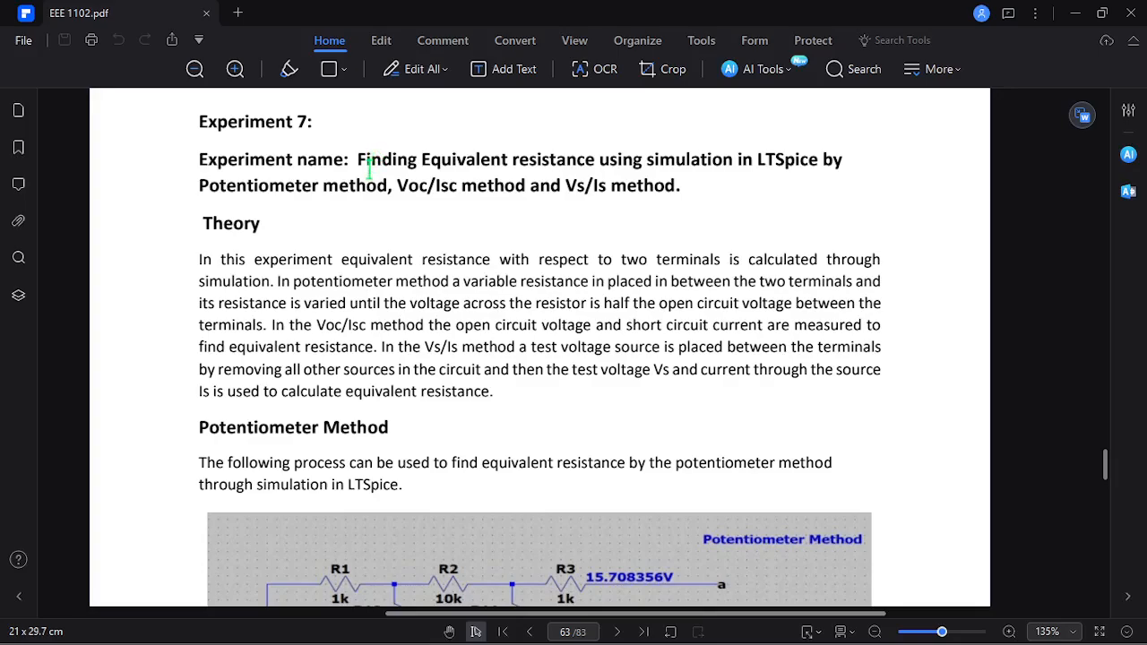
mouse_move(356, 159)
mouse_down()
mouse_move(703, 128)
mouse_move(758, 154)
mouse_move(835, 149)
mouse_move(657, 208)
mouse_move(353, 257)
mouse_move(259, 189)
mouse_move(481, 170)
mouse_move(587, 185)
mouse_move(638, 166)
mouse_move(685, 185)
mouse_up()
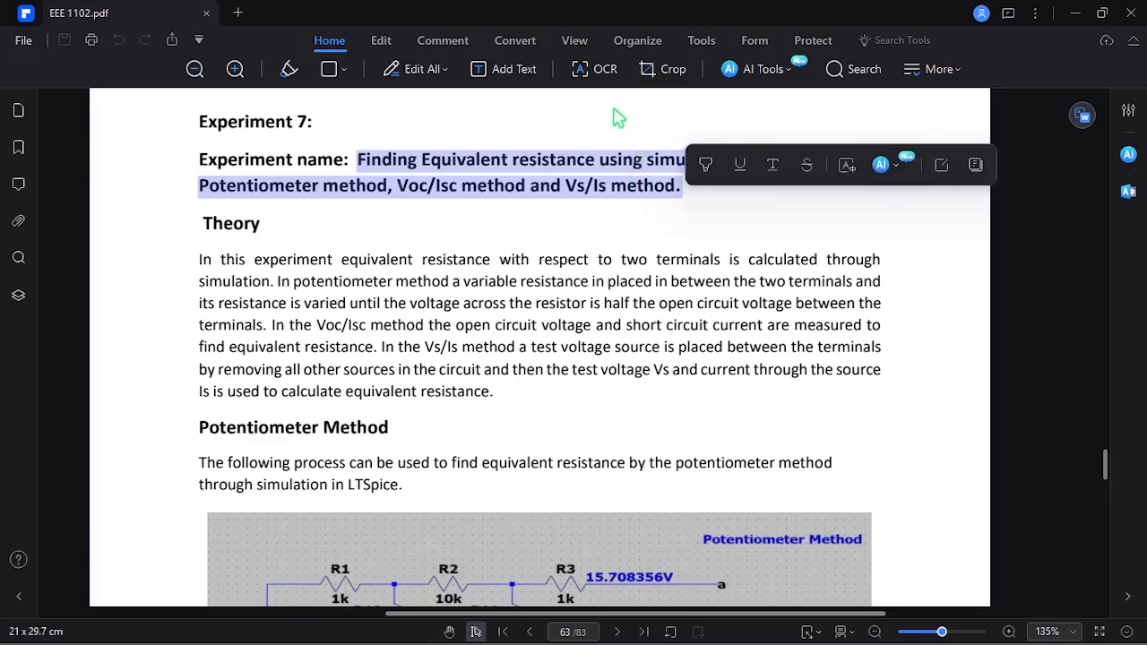
click(616, 117)
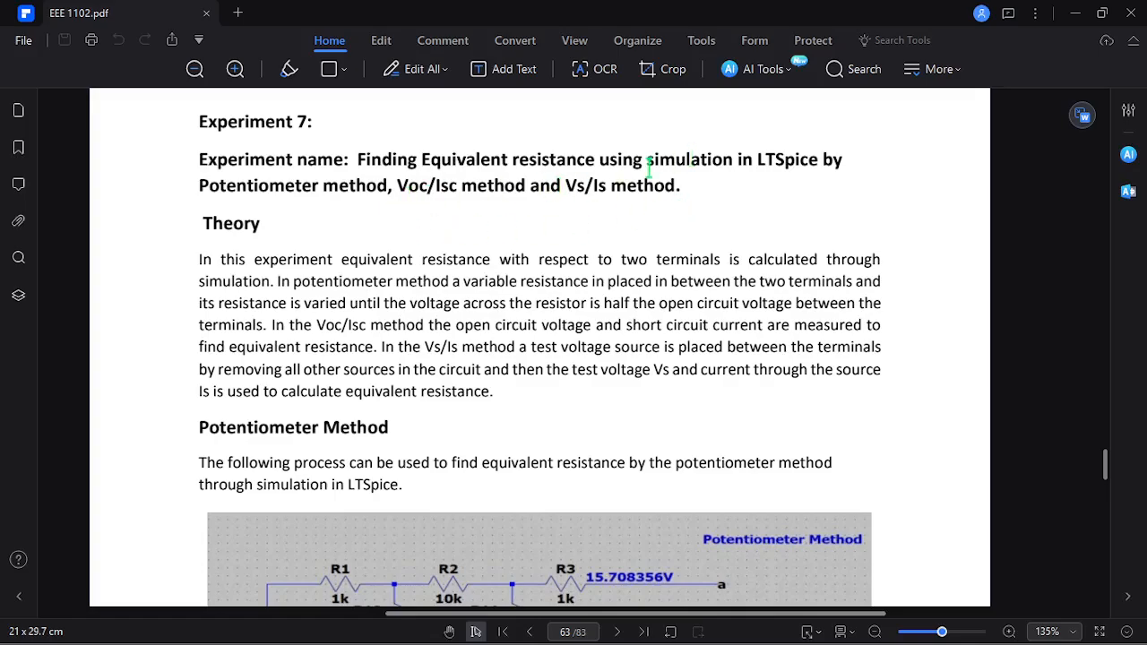
Switch to Note and open the file exp7.enb, discarding the unsaved current file.
mouse_move(846, 638)
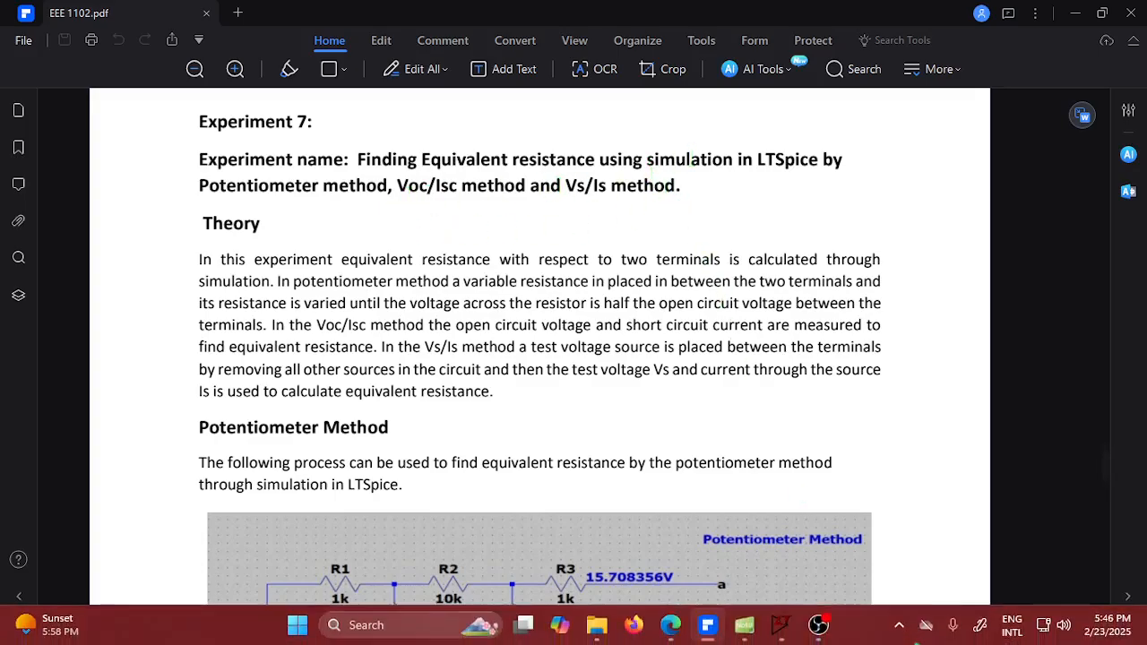
click(785, 629)
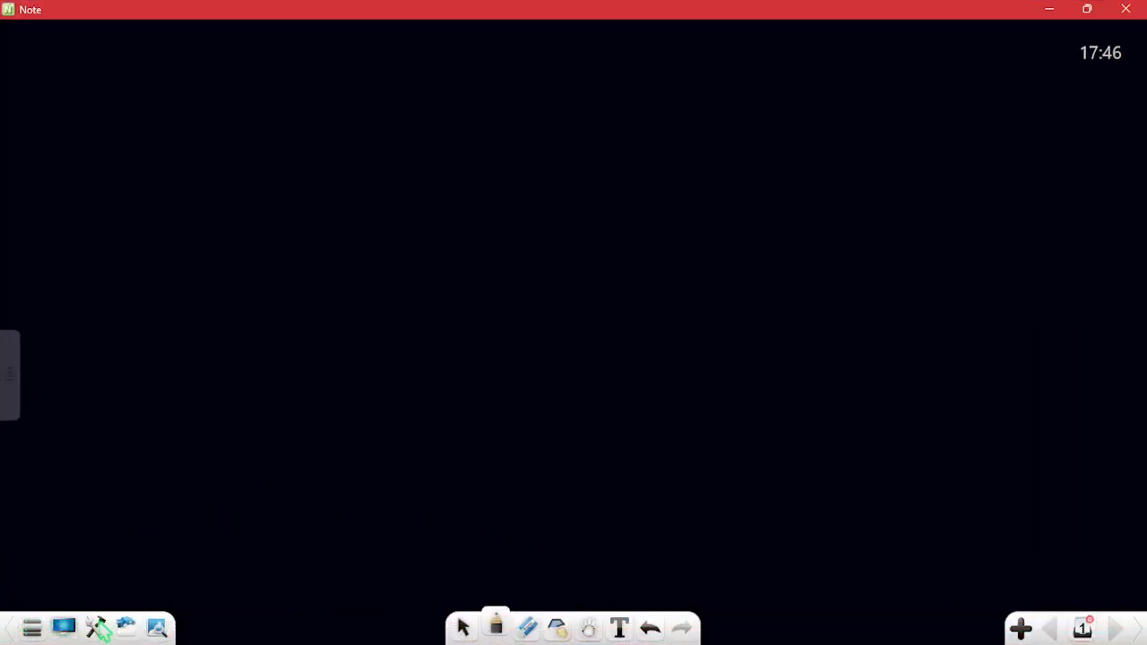
click(36, 629)
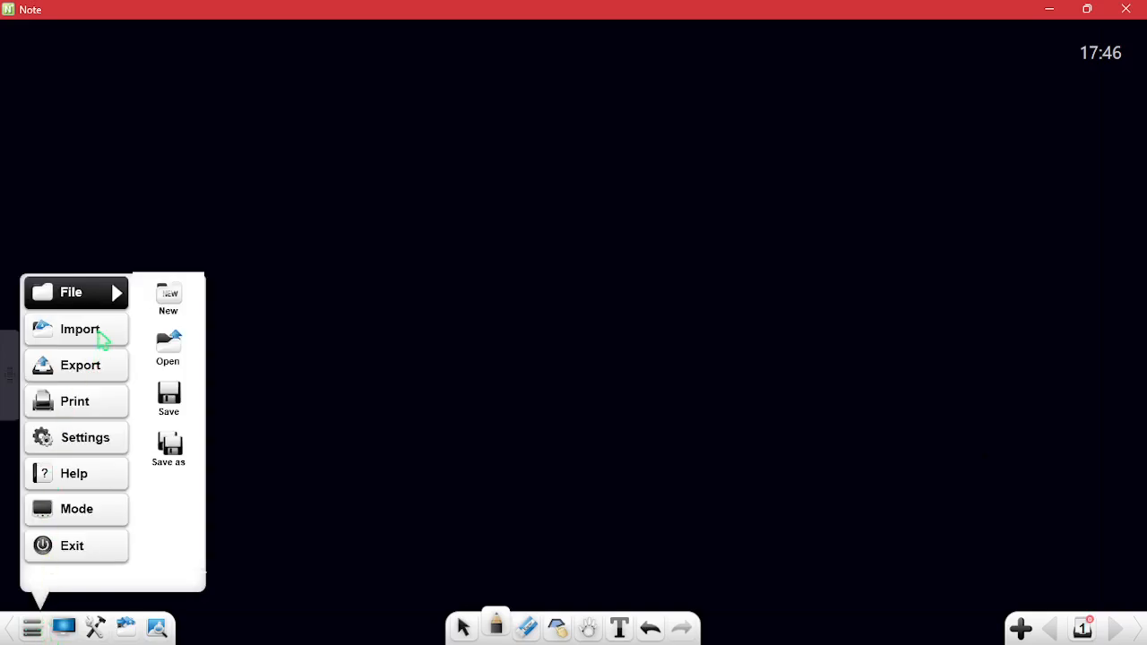
click(182, 368)
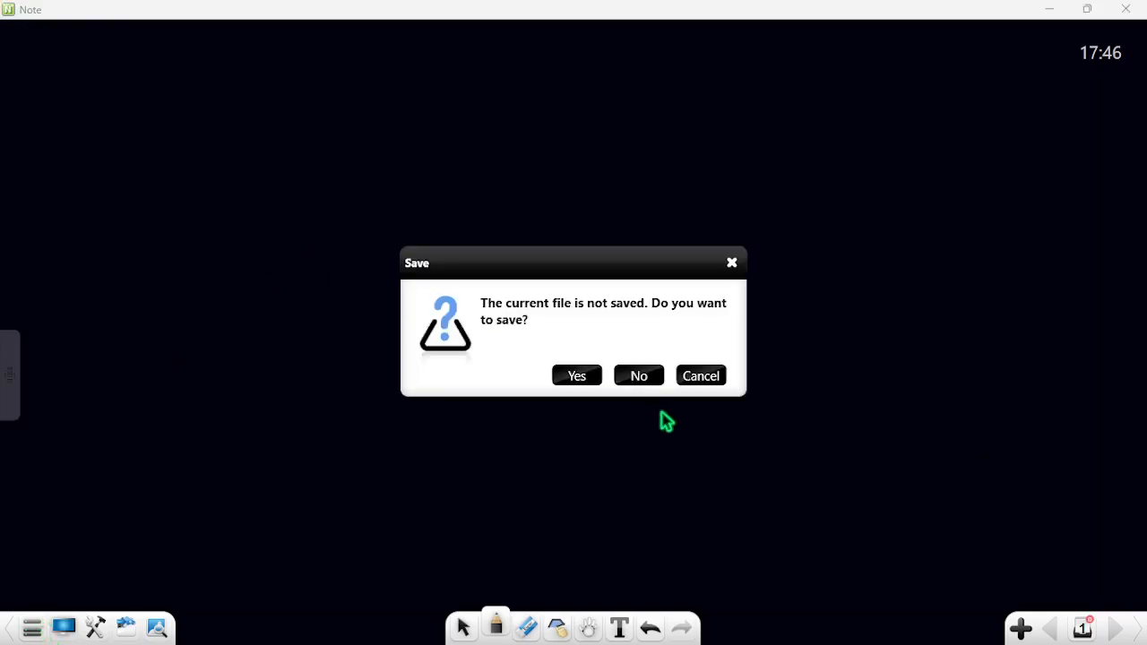
click(634, 377)
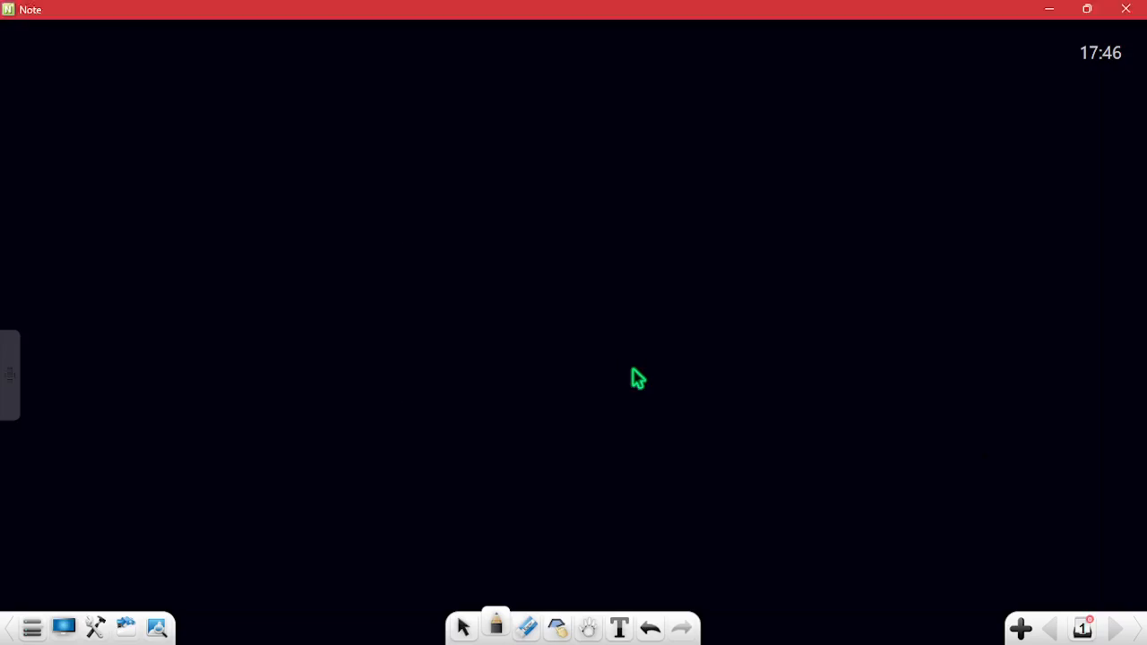
double_click(404, 277)
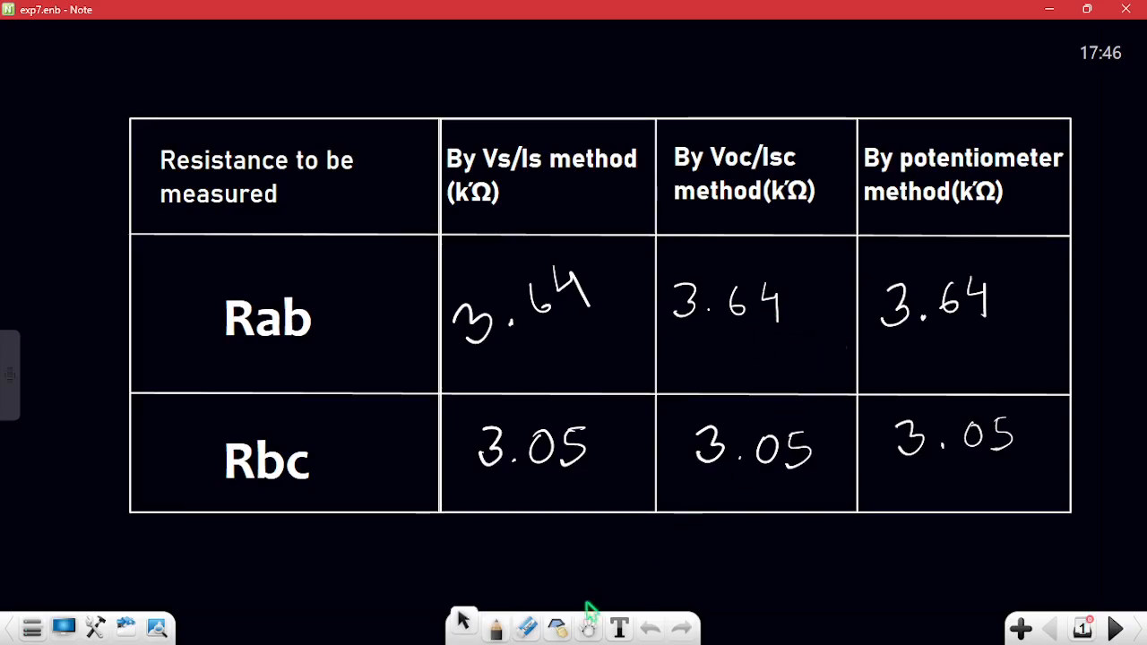
Erase all handwritten resistance values from the Rab and Rbc rows of the table and set the pen colour to white.
click(527, 627)
mouse_move(554, 336)
mouse_down()
mouse_move(470, 325)
mouse_move(508, 329)
mouse_move(563, 285)
mouse_move(537, 320)
mouse_move(543, 418)
mouse_move(478, 463)
mouse_move(595, 458)
mouse_move(909, 264)
mouse_move(870, 299)
mouse_move(1061, 277)
mouse_move(891, 287)
mouse_move(840, 364)
mouse_move(714, 460)
mouse_move(1004, 445)
mouse_move(888, 430)
mouse_up()
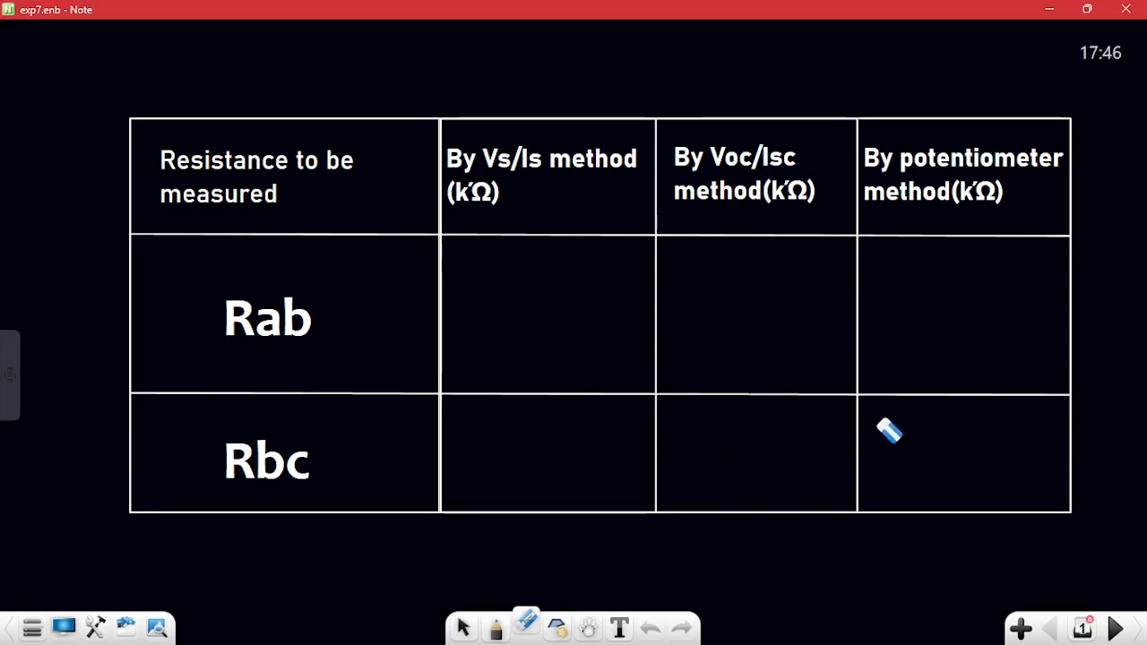
click(495, 629)
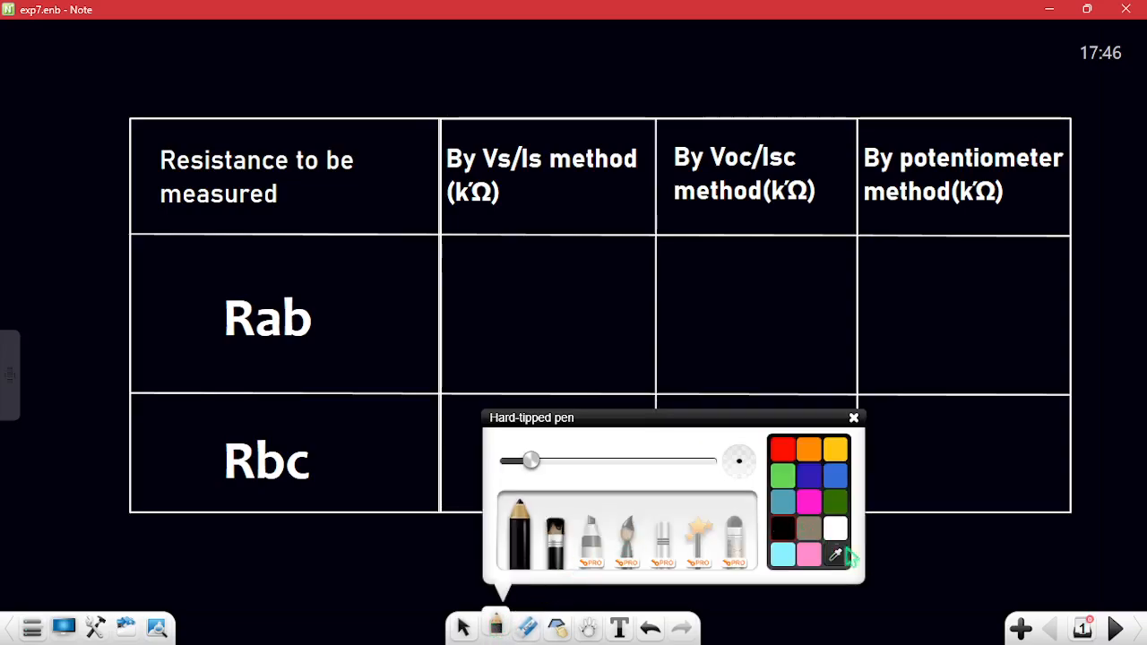
click(834, 531)
click(935, 563)
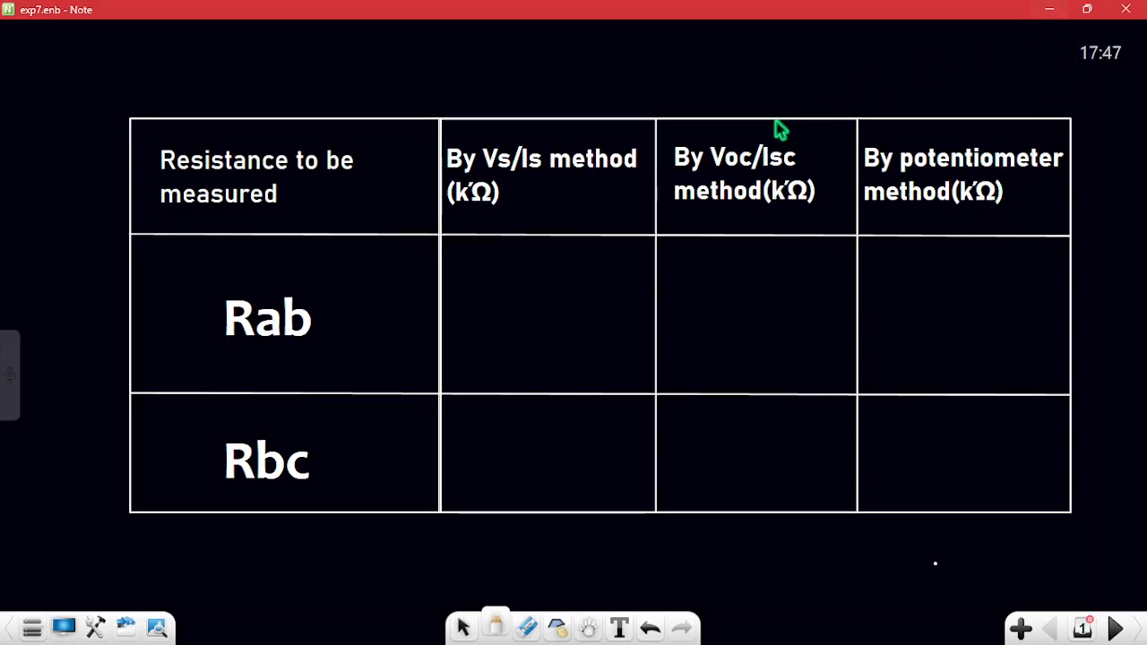
Switch to LTspice, delete the voltage source V1 from the circuit and bridge its gap with a wire.
click(1050, 11)
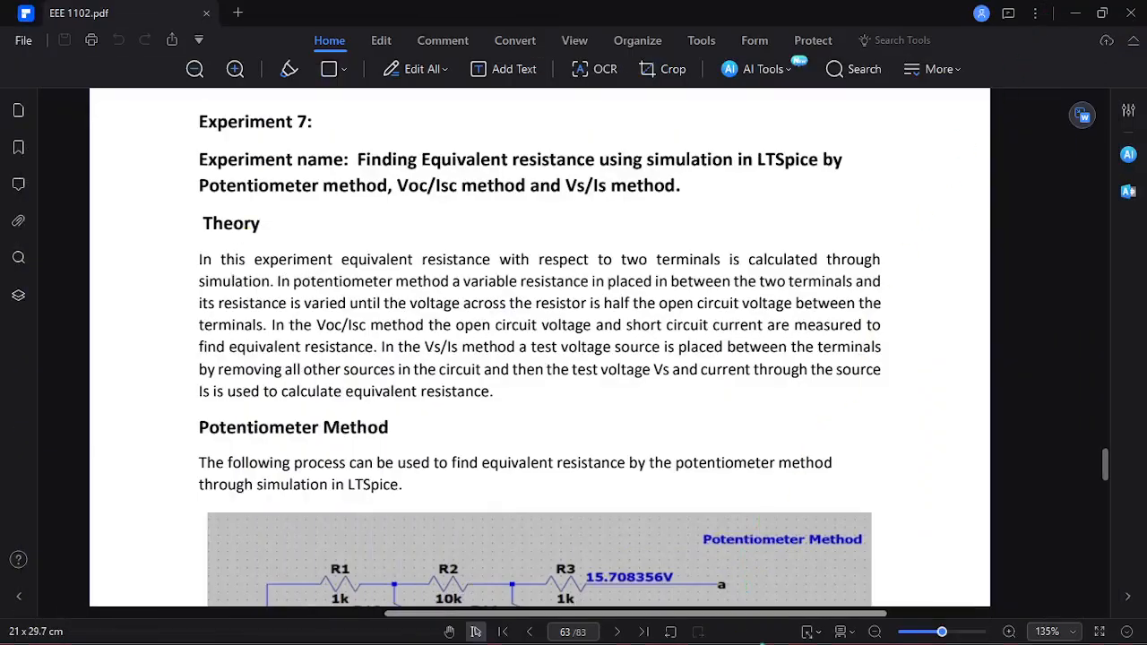
click(787, 628)
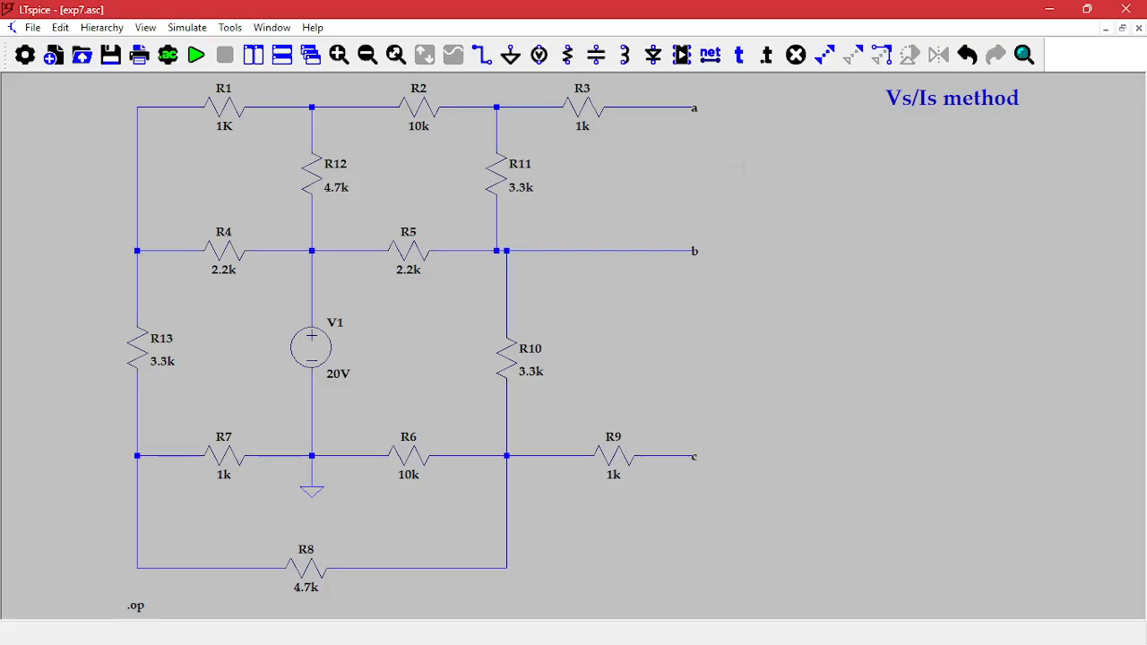
click(796, 54)
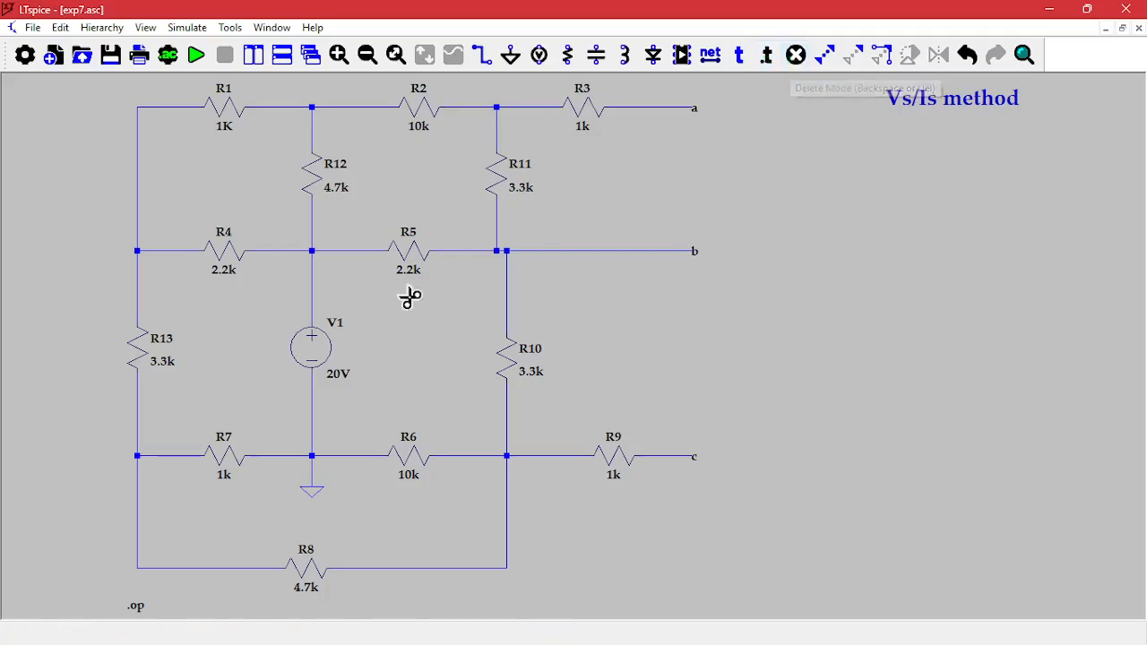
click(323, 347)
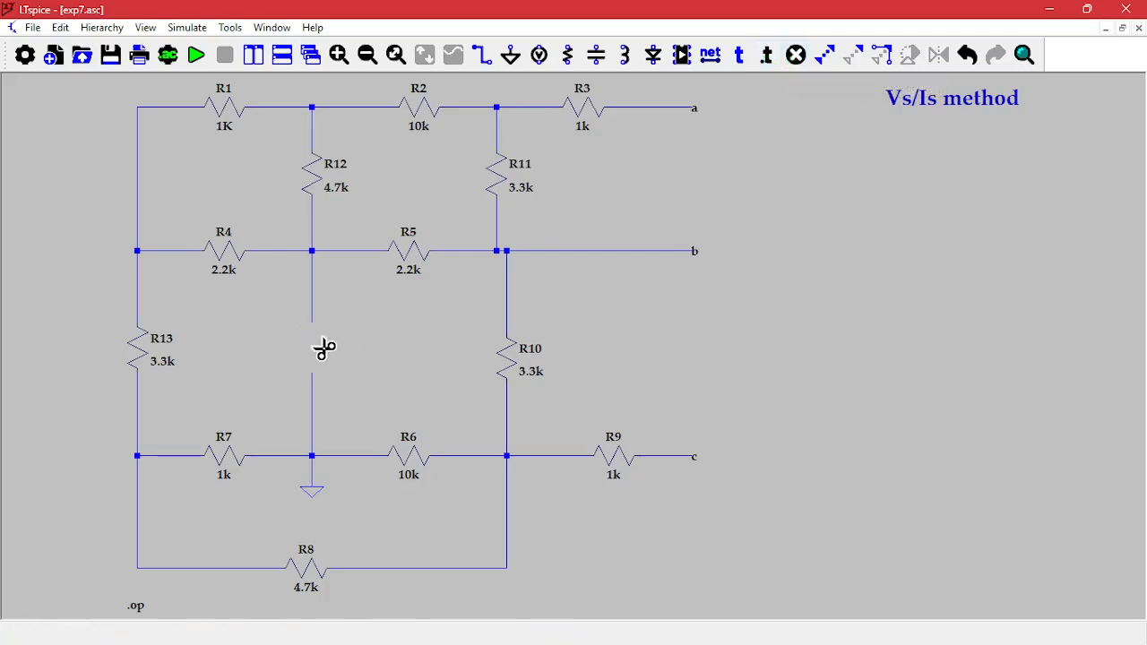
key(F3)
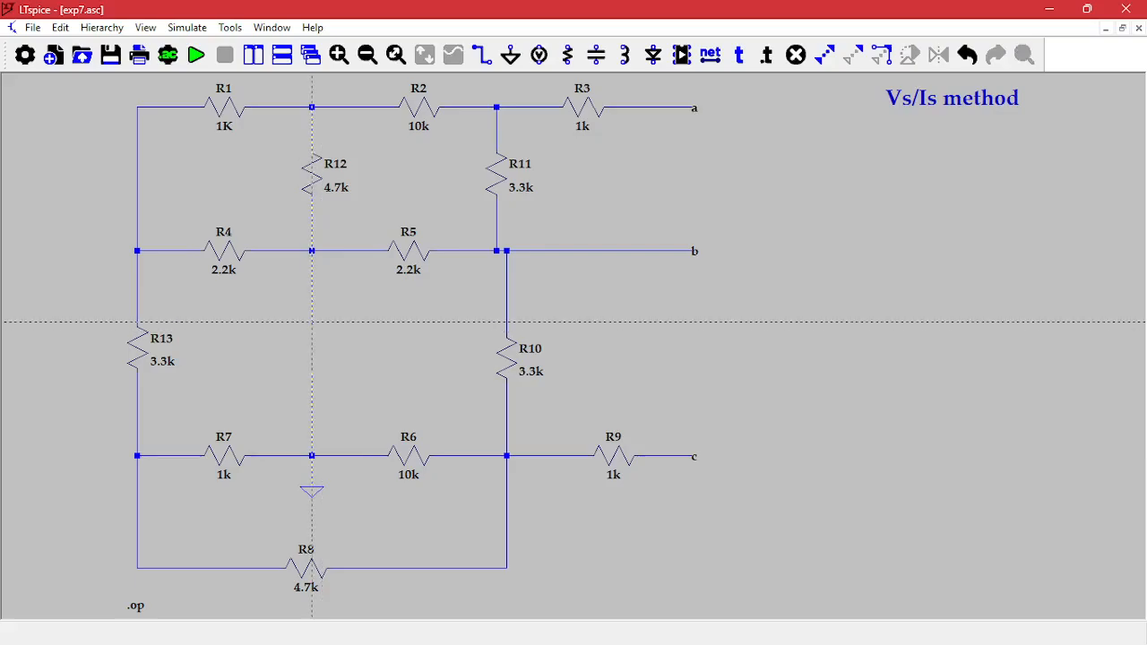
click(312, 395)
key(Escape)
Place a new voltage source between terminals a and b and wire its positive end to a and negative end to b.
click(538, 55)
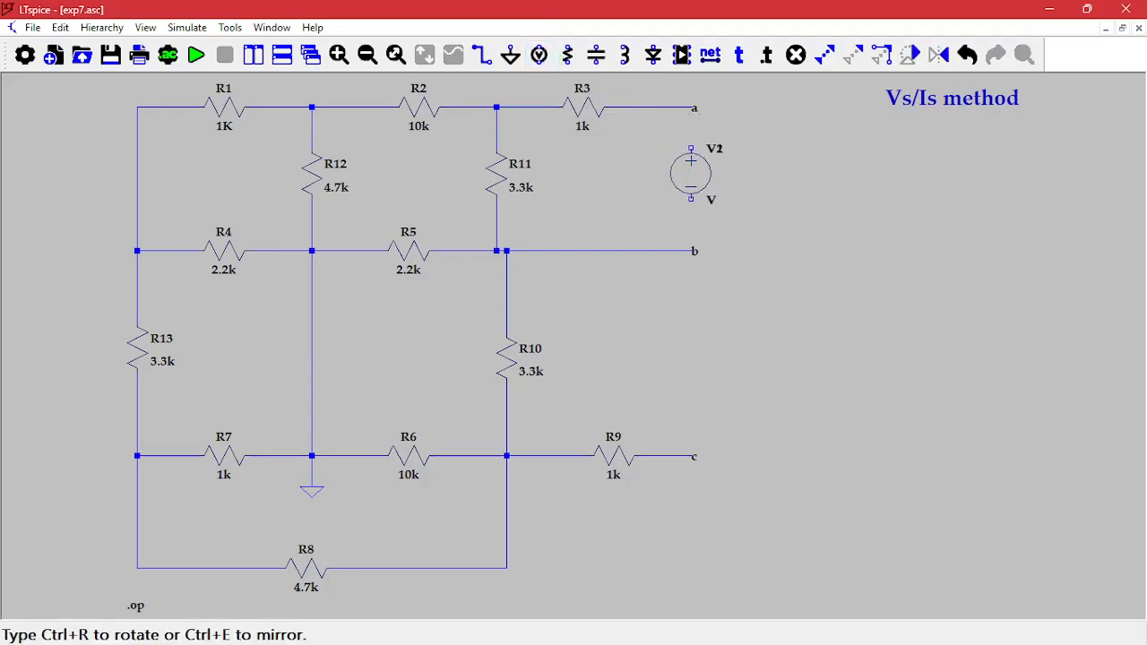
key(F3)
click(691, 107)
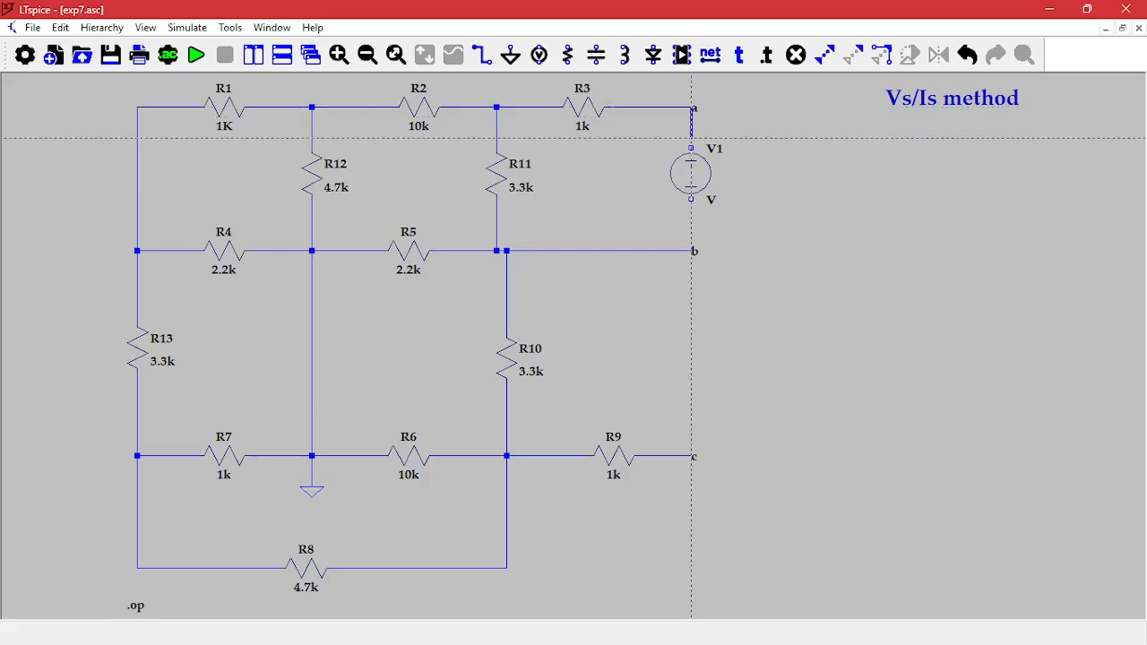
click(691, 148)
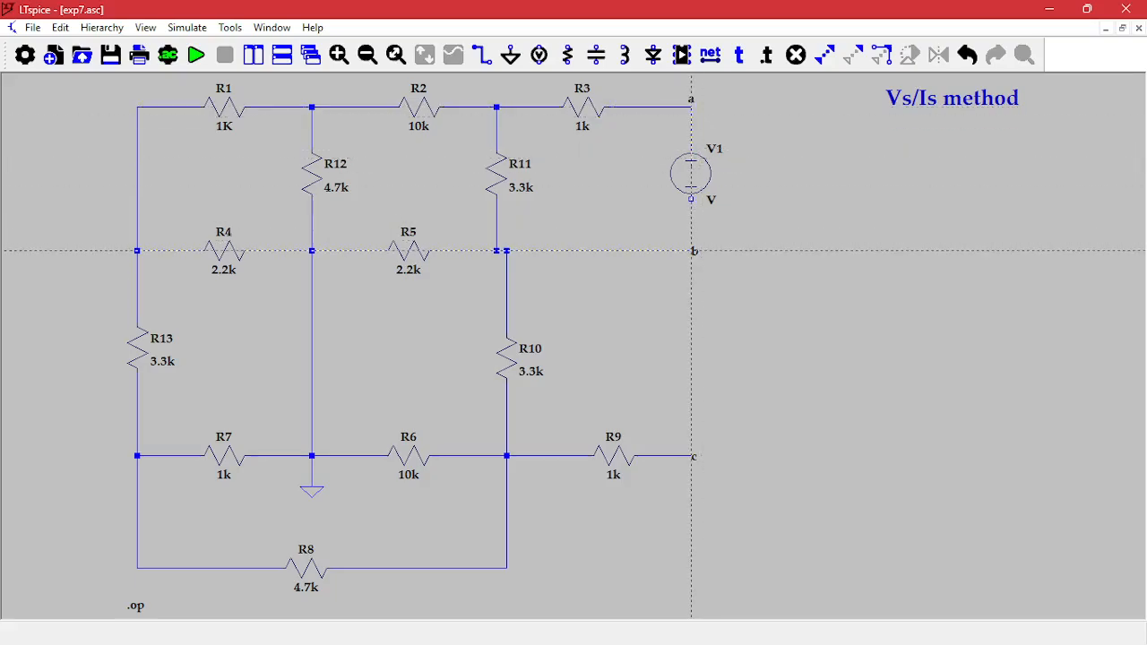
click(691, 199)
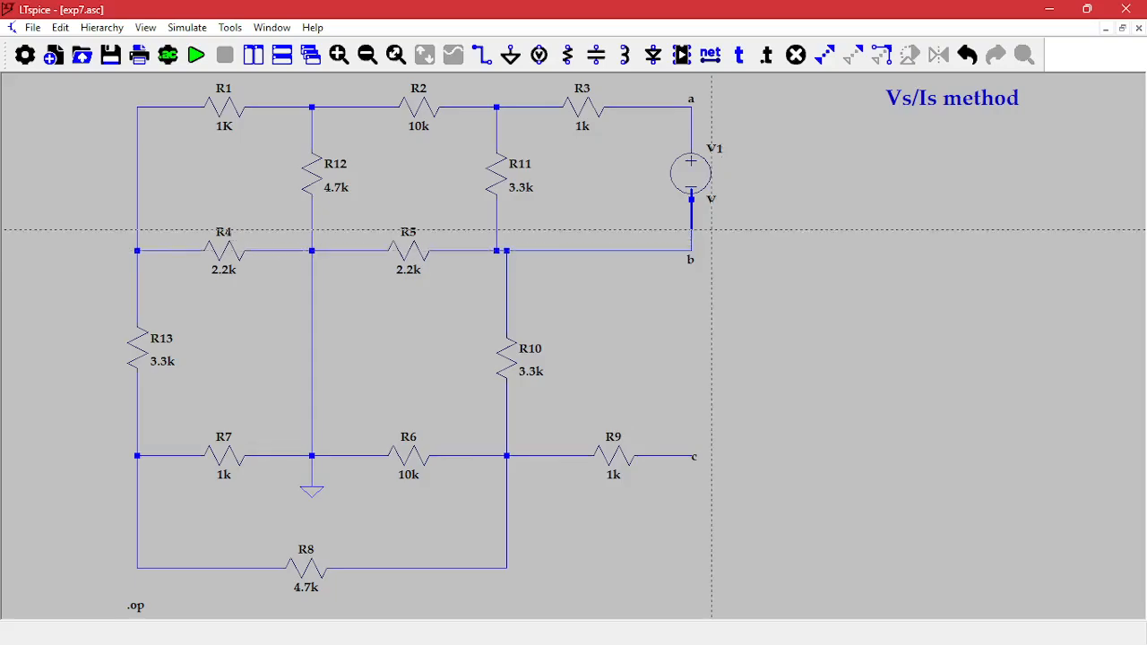
key(F9)
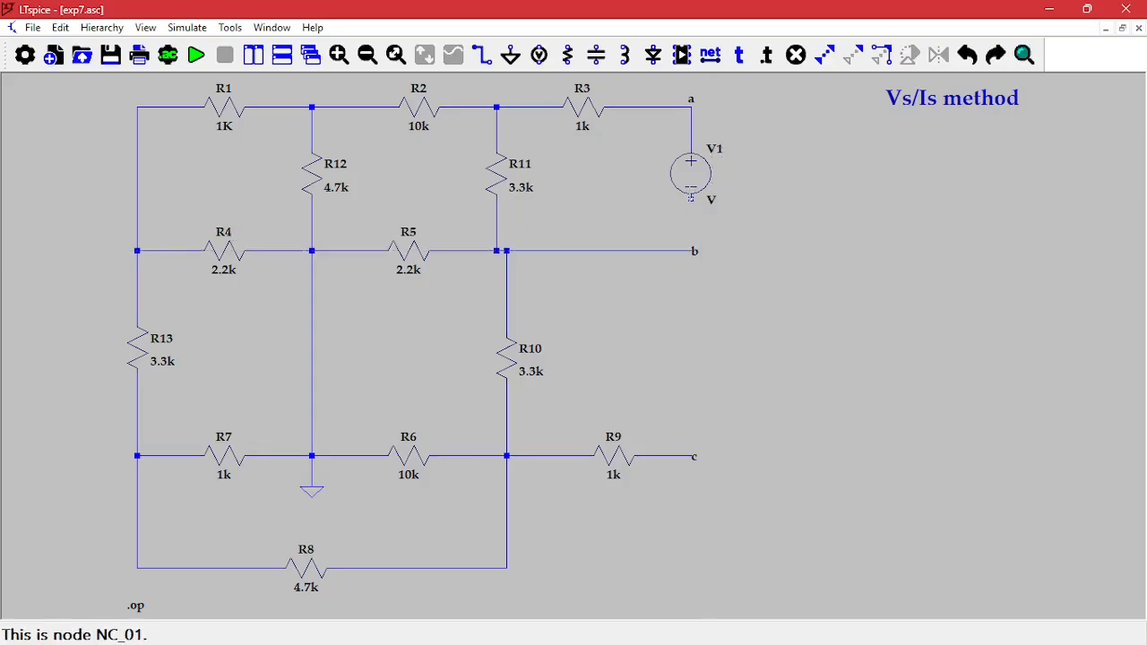
key(F3)
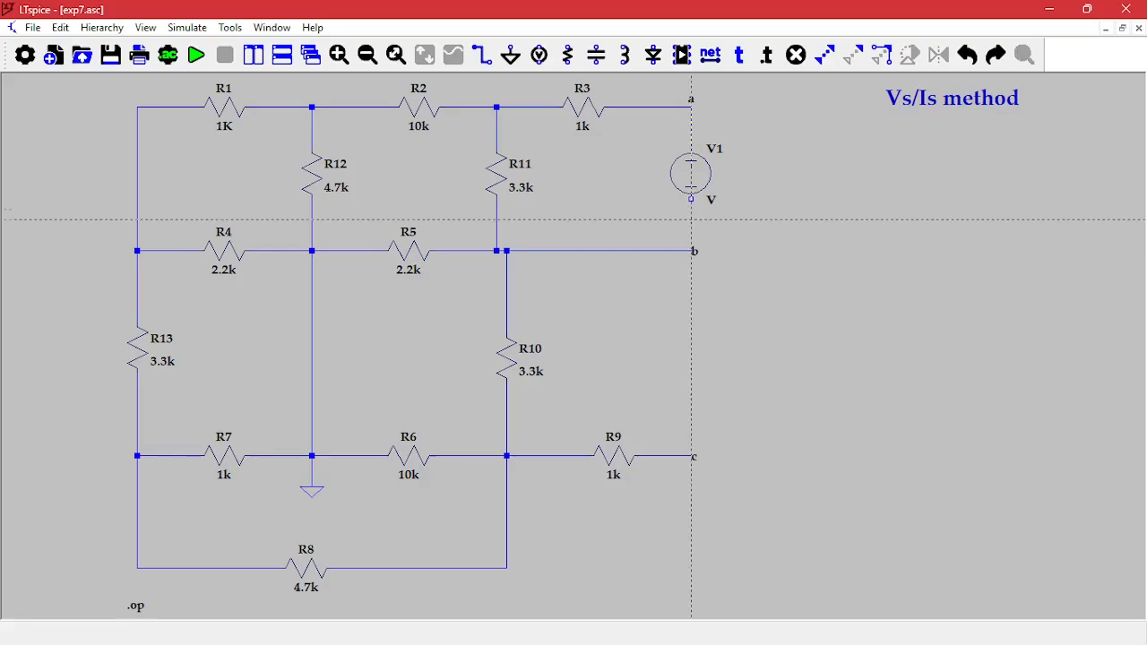
click(691, 199)
click(691, 251)
key(Escape)
Set the value of the new voltage source between a and b to 20V.
right_click(712, 205)
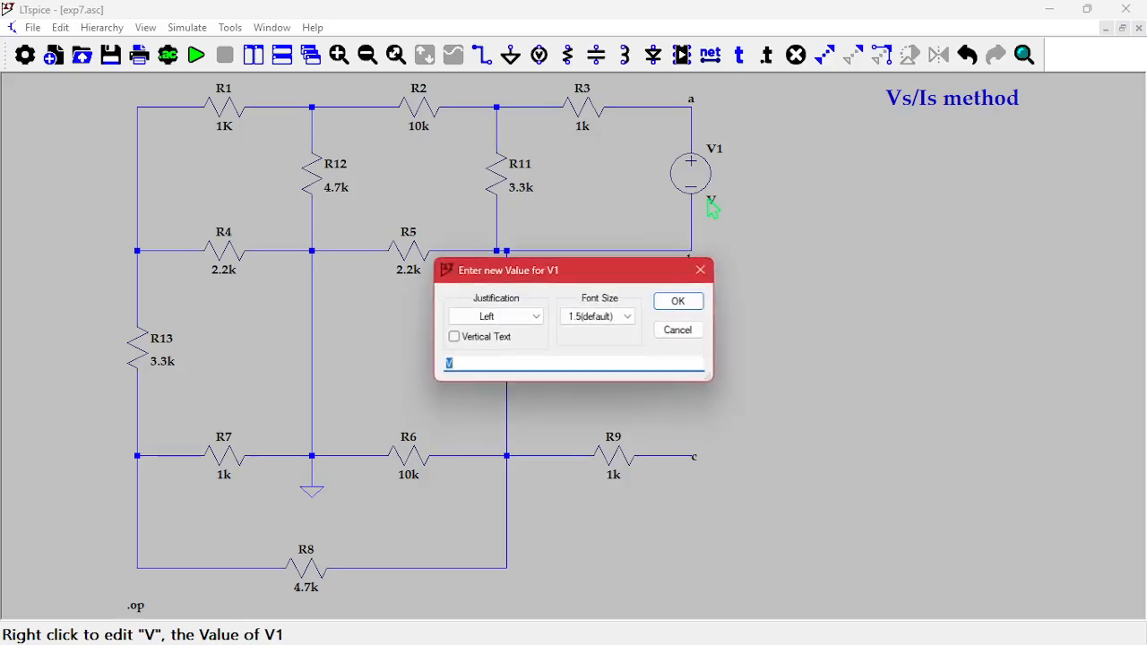
text(20)
key(Return)
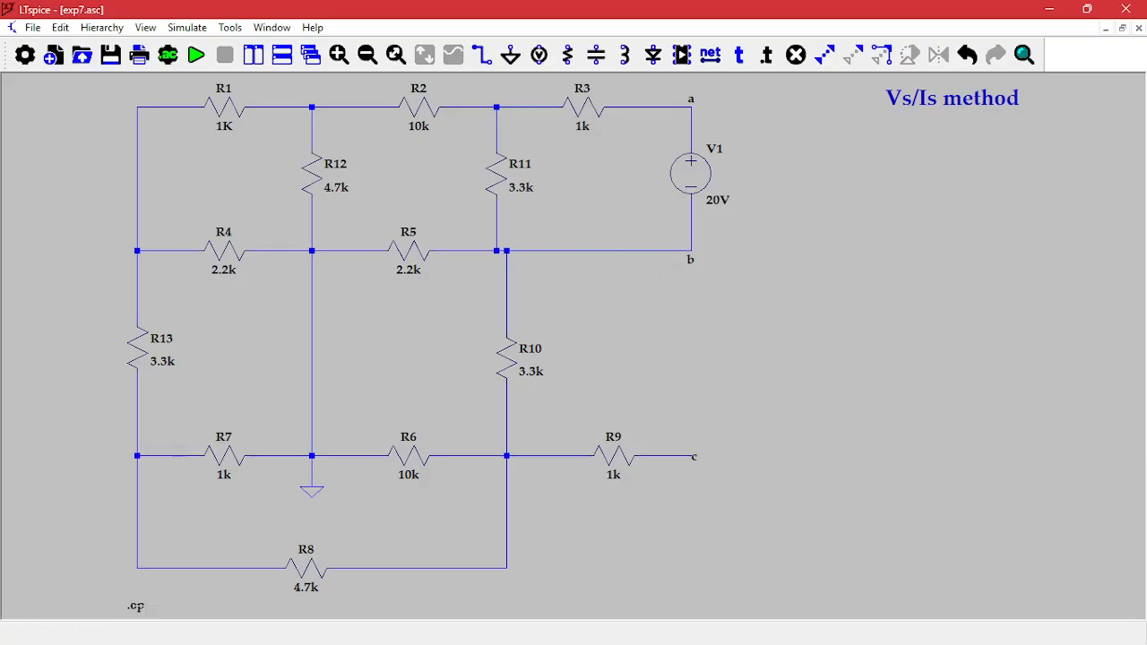
Place a ground symbol below terminal b and wire it to that terminal.
click(511, 56)
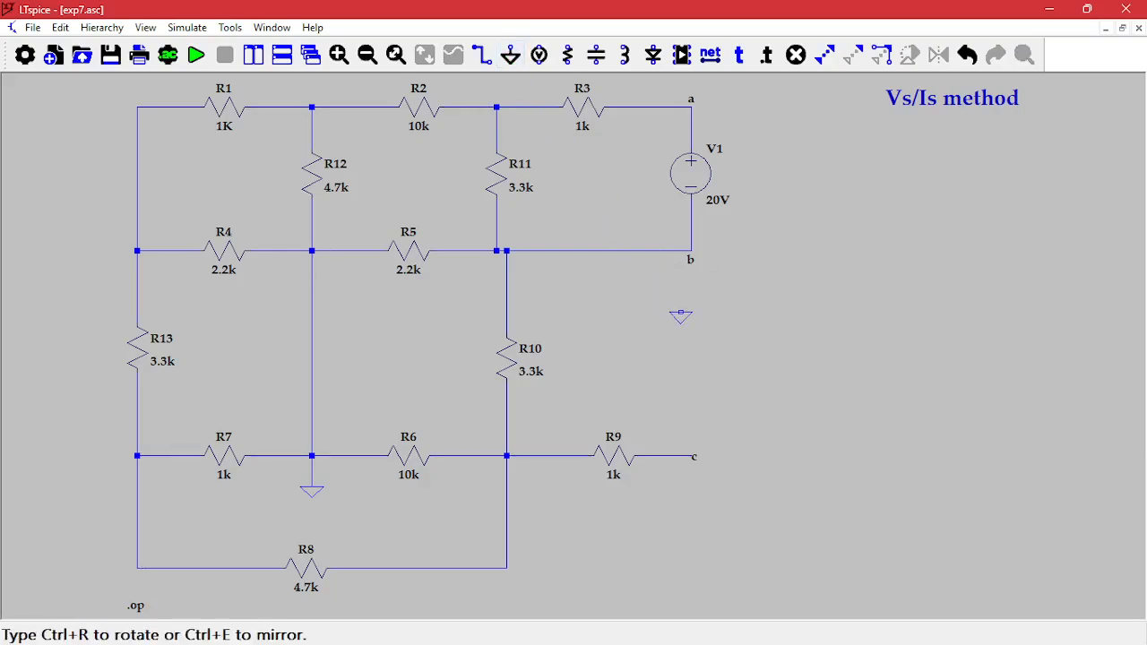
key(Escape)
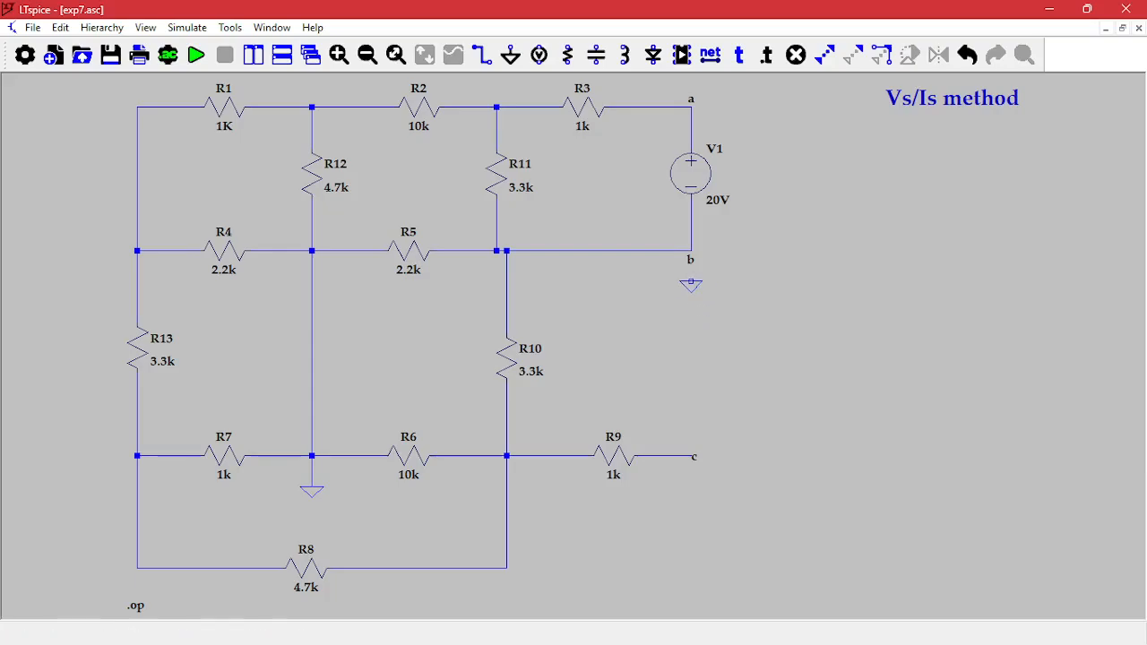
key(Escape)
key(w)
click(691, 251)
click(691, 281)
key(Escape)
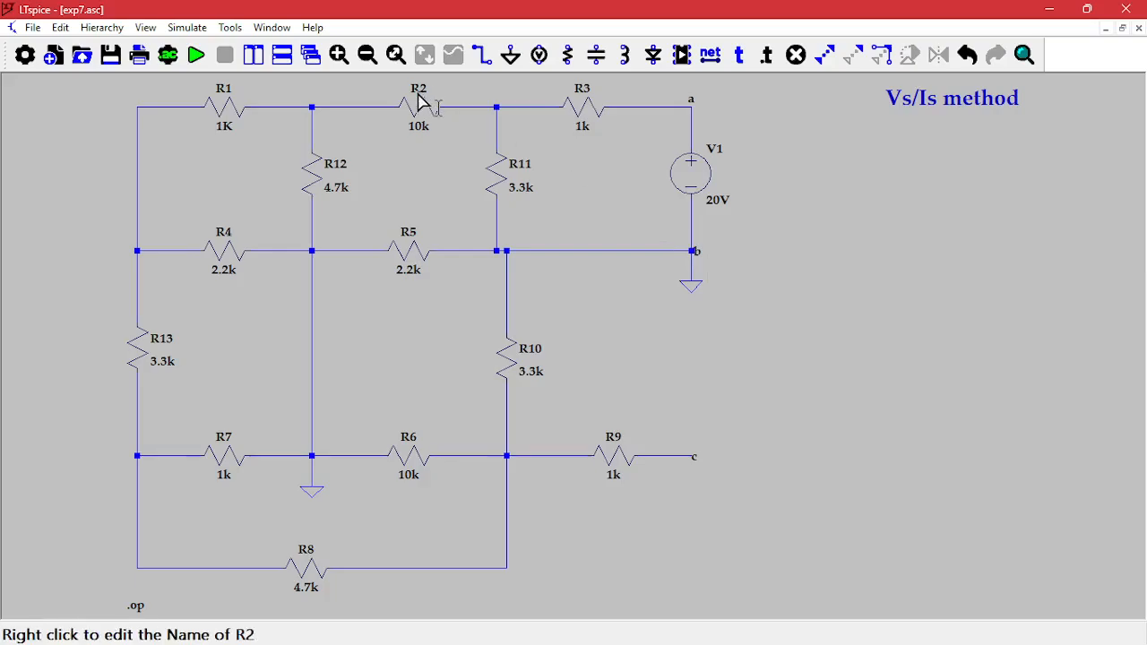
Run the operating point simulation and highlight the R3 current in the results, with the results window moved clear of the circuit.
click(196, 55)
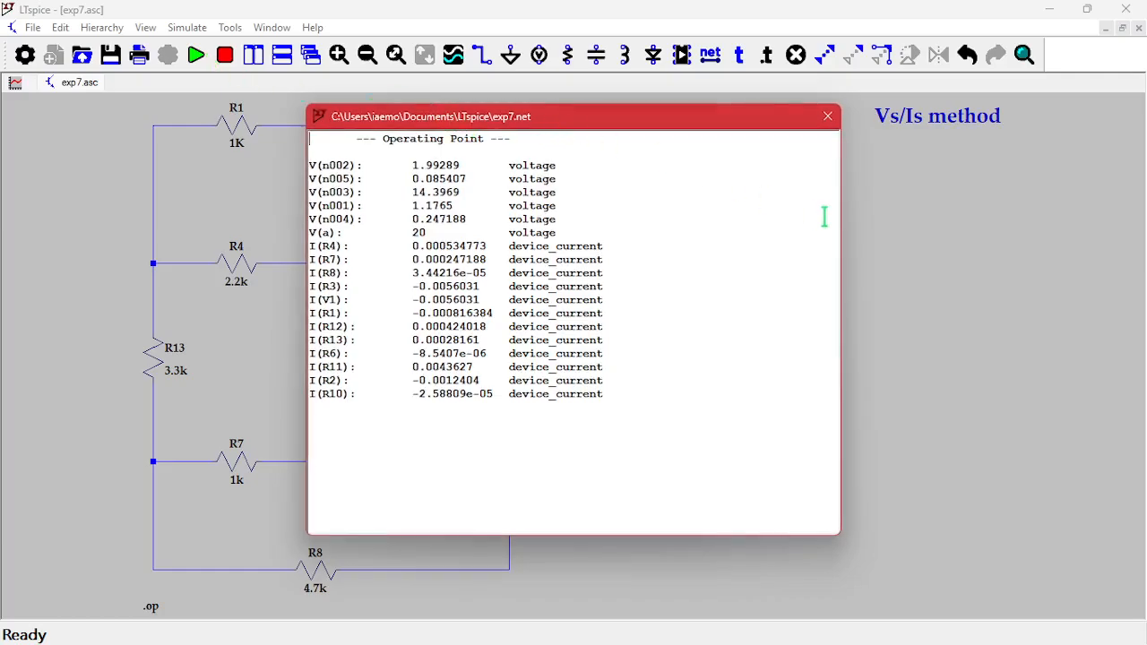
drag(842, 216, 659, 208)
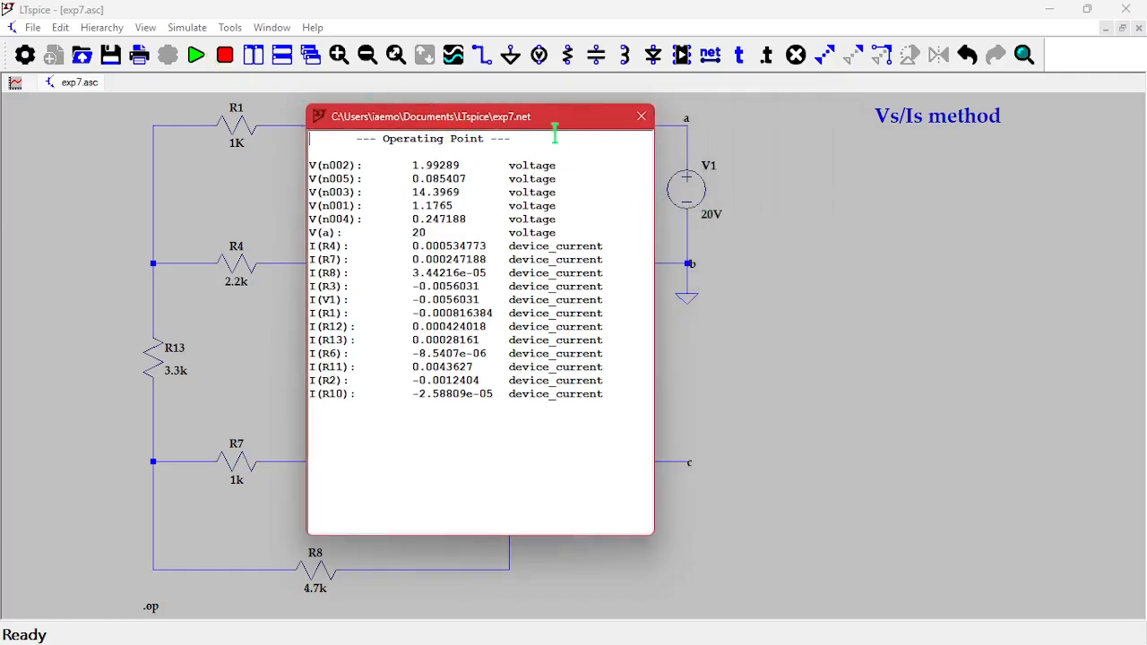
drag(554, 122, 1018, 93)
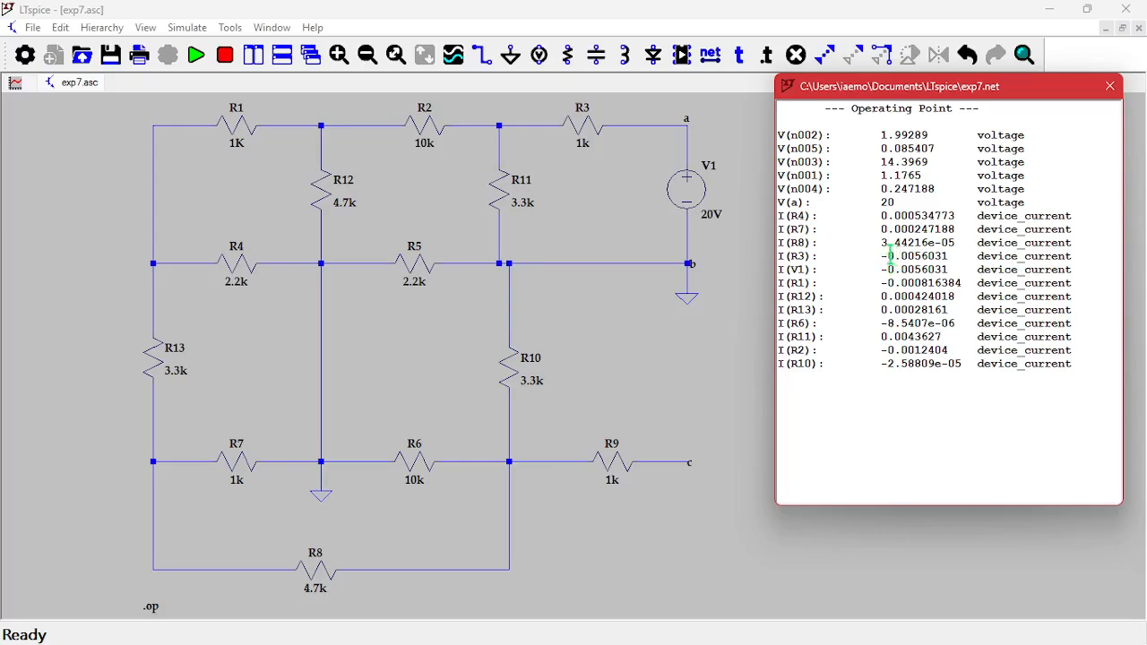
drag(888, 256, 950, 256)
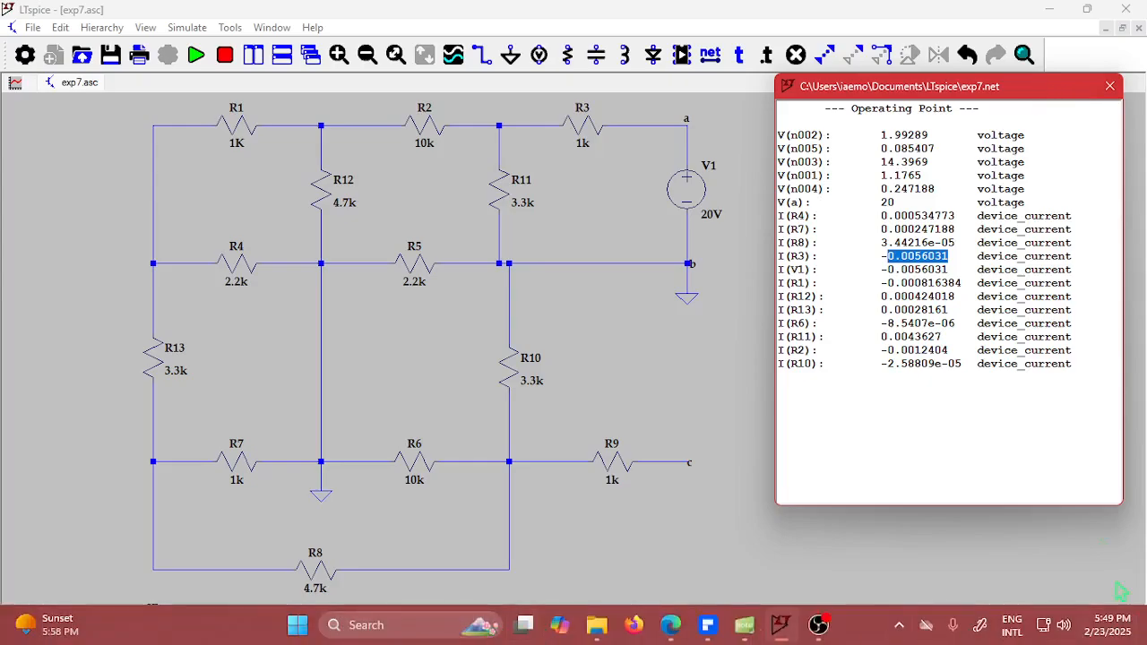
Close the simulation results and open the fx-570/991EX Emulator from the desktop, continuing with the current license version.
click(1110, 86)
click(1059, 9)
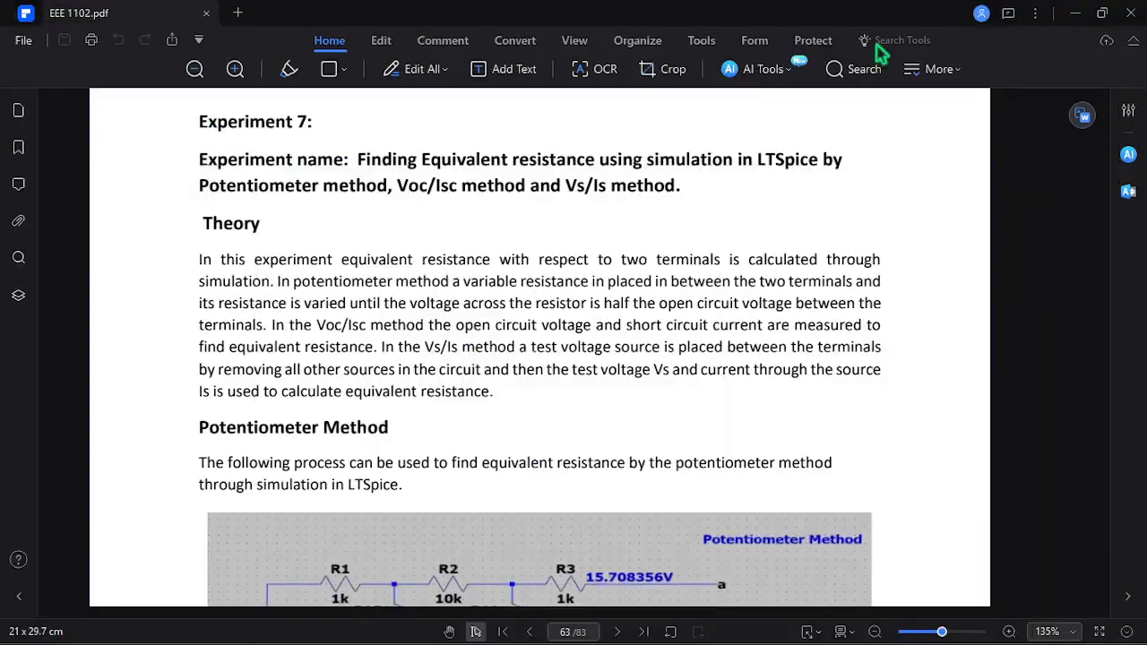
click(1075, 12)
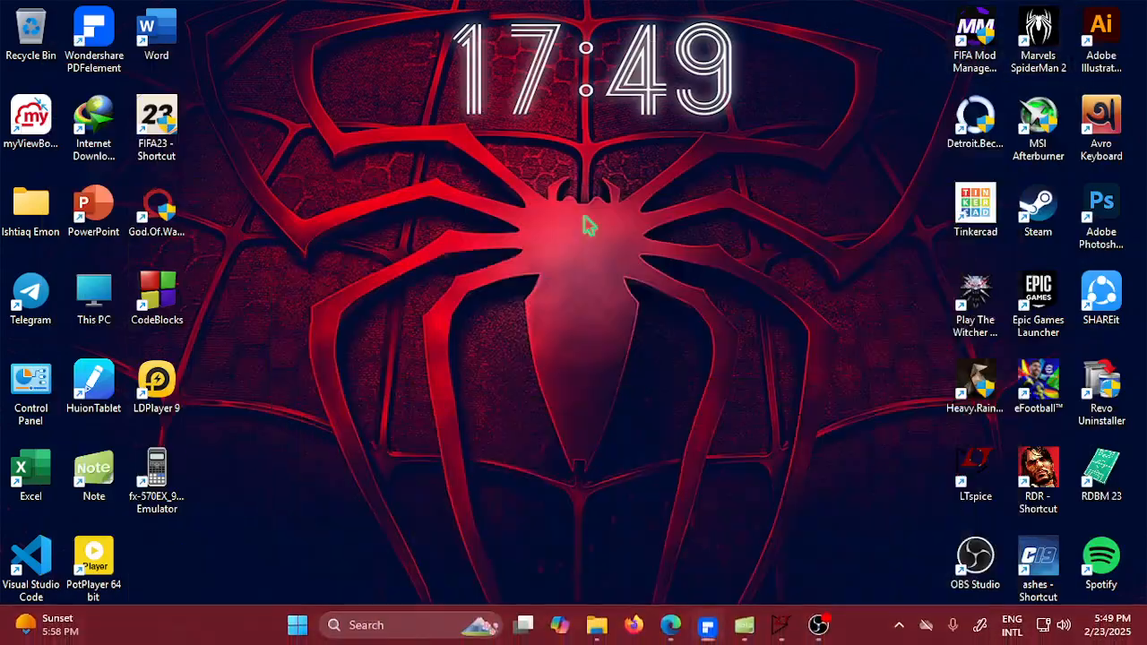
double_click(158, 477)
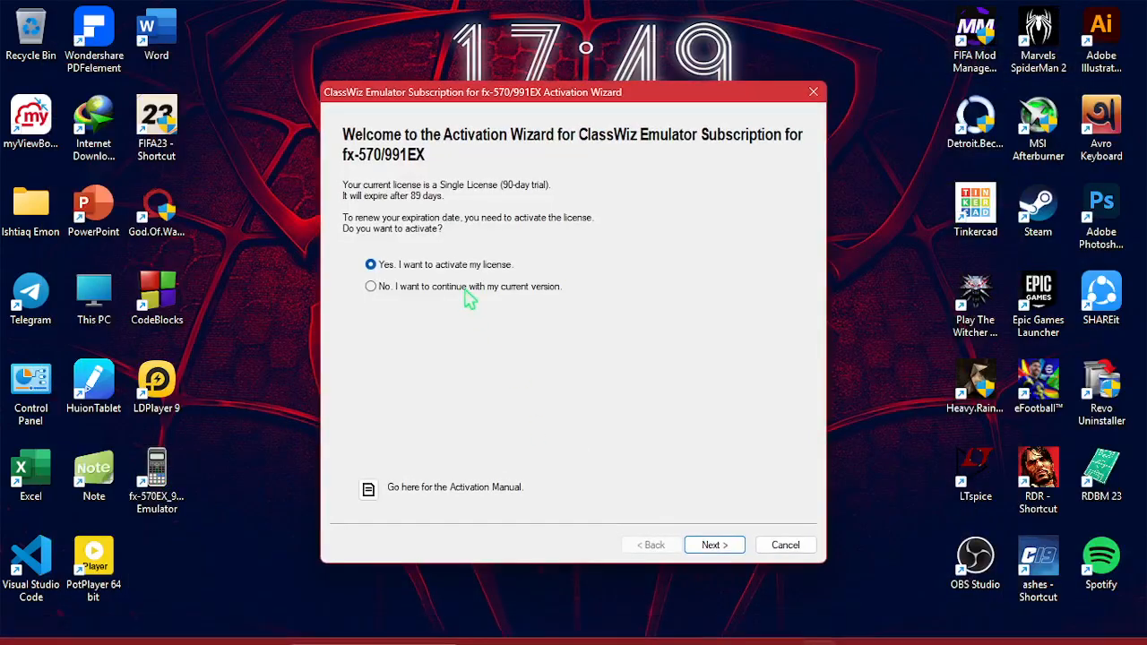
click(465, 289)
click(724, 545)
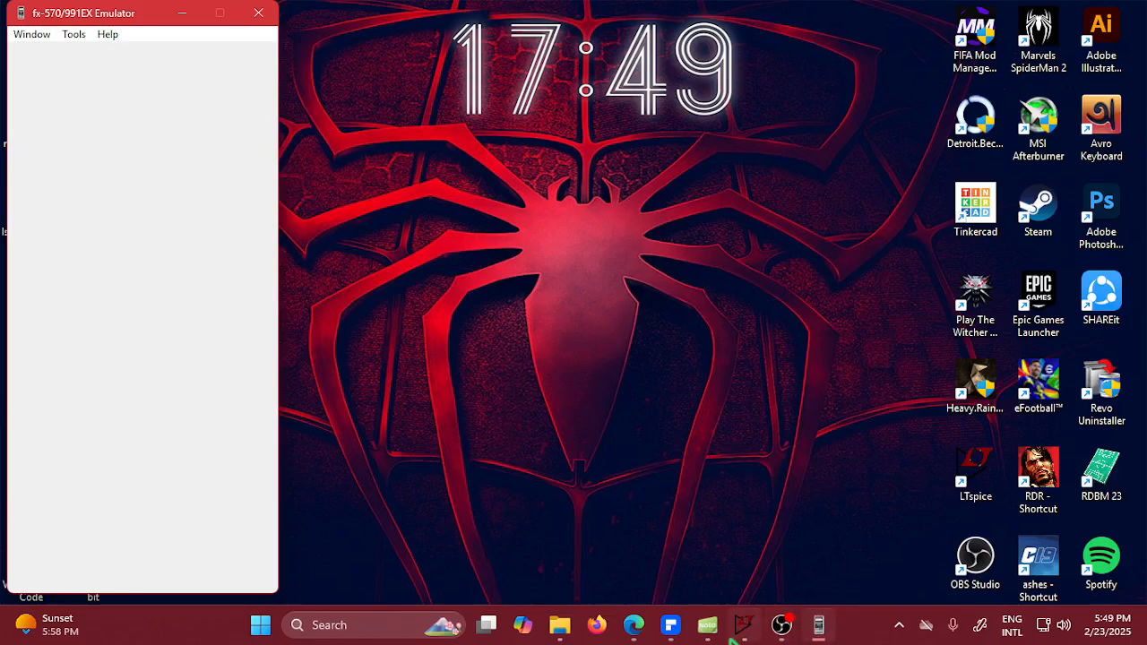
Switch to LTspice, minimize the calculator, and rerun the operating point simulation.
click(743, 625)
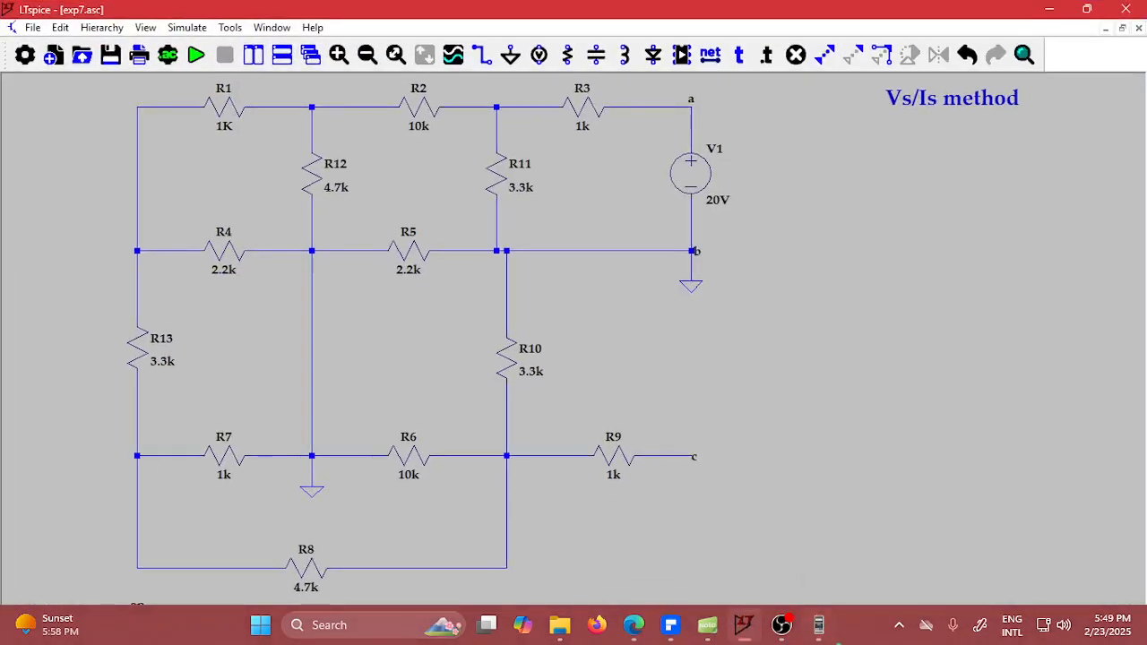
click(818, 626)
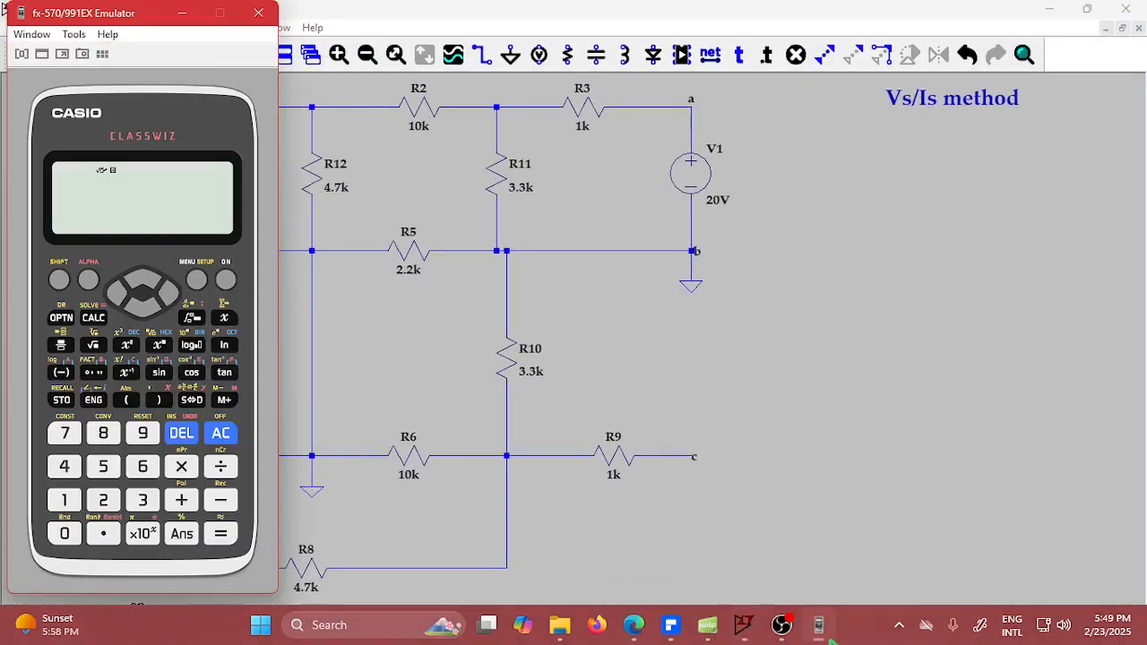
click(182, 12)
click(197, 55)
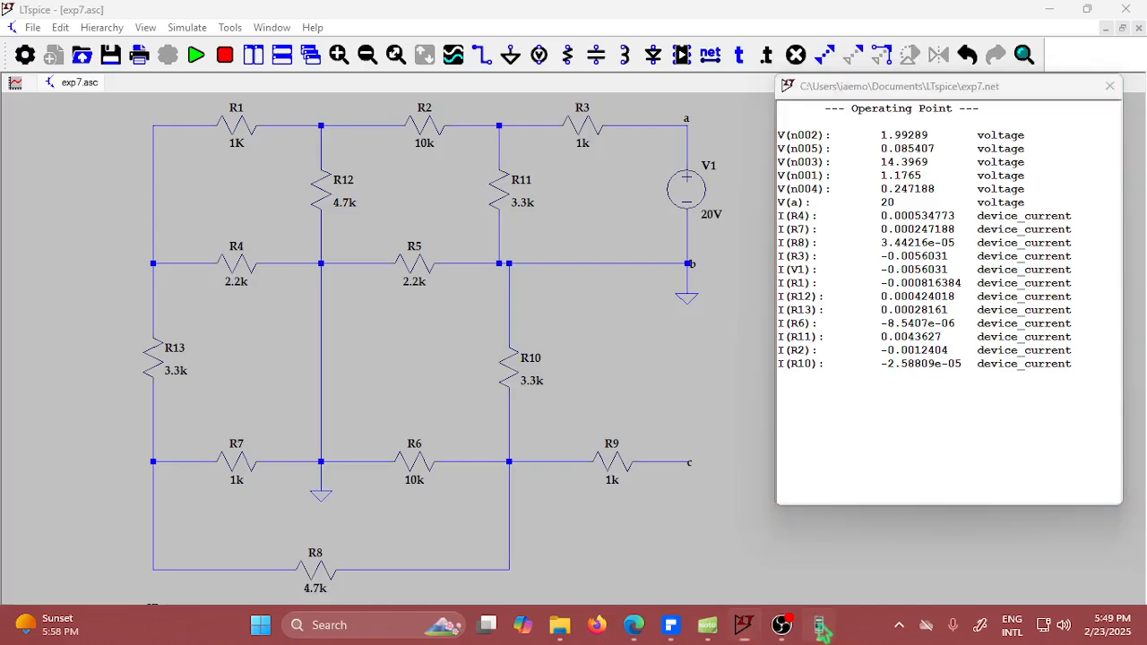
Switch to the fx-570/991EX Emulator and calculate 20 divided by 0.0056031.
click(818, 625)
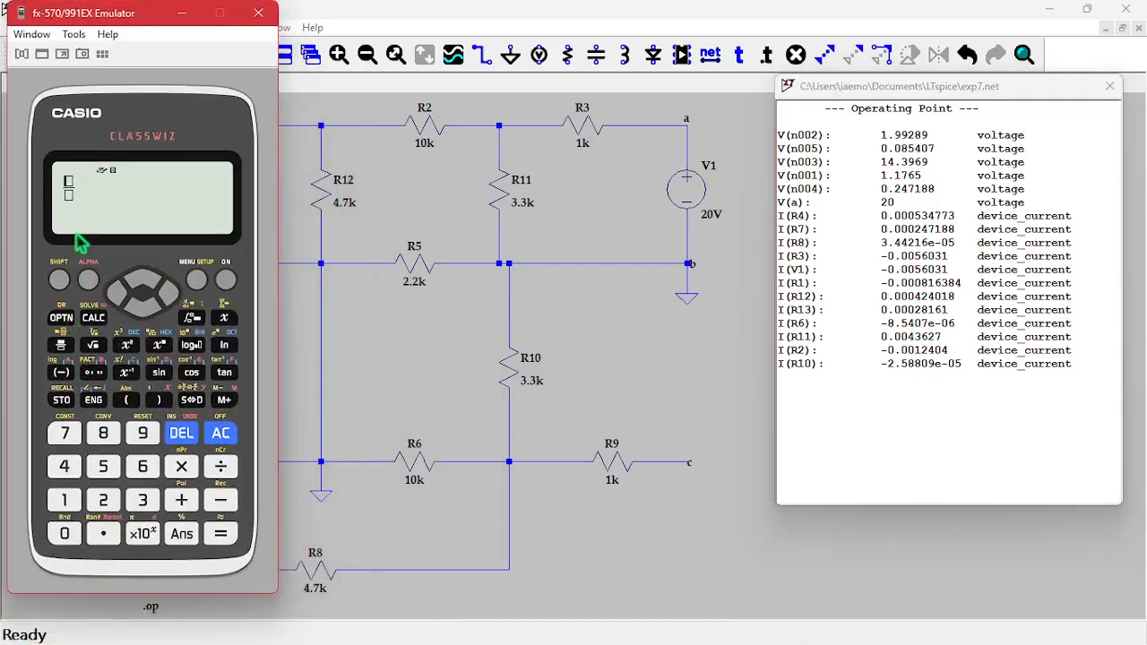
text(20)
key(Down)
text(0.0056031)
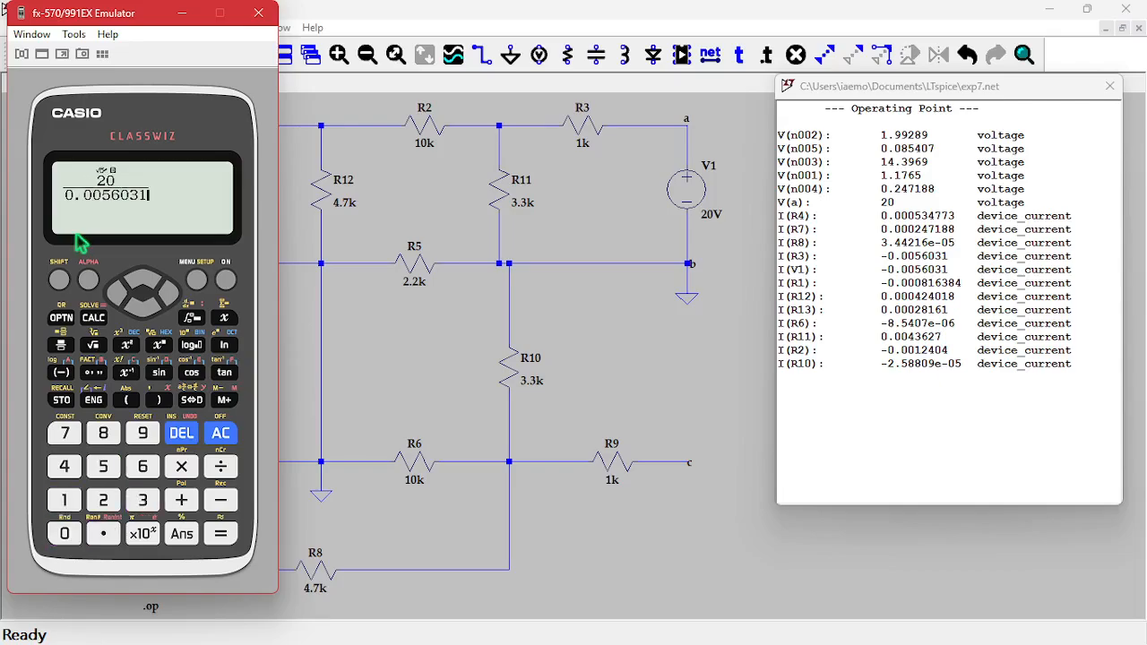
key(Return)
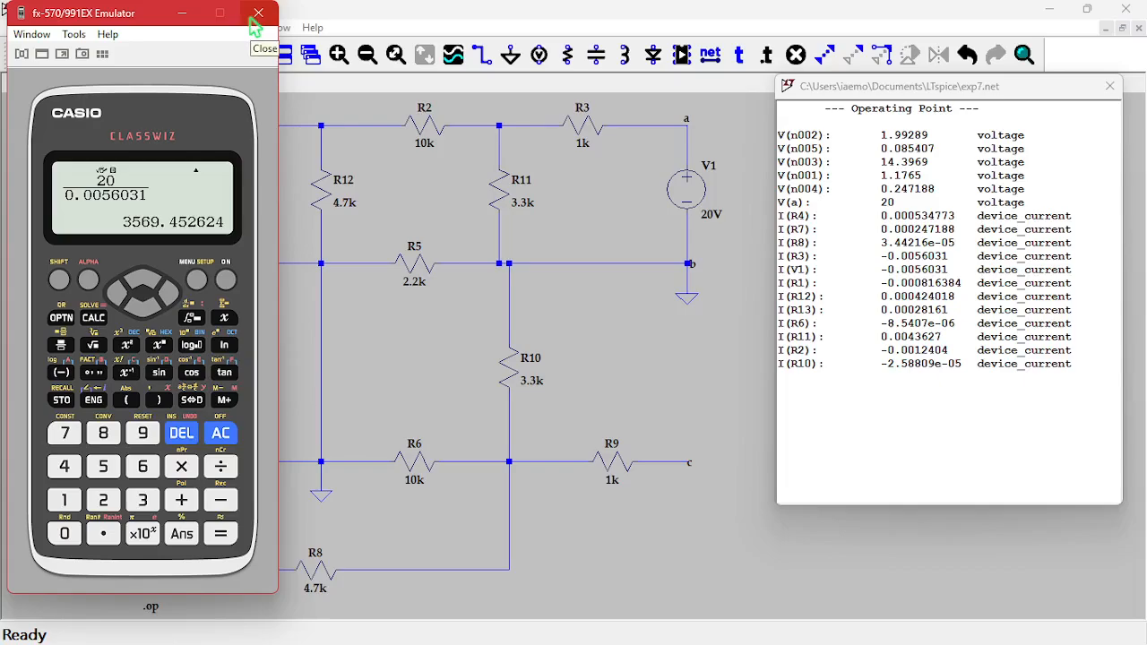
In LTspice, delete the ground symbol at the junction of R7 and R6 and rerun the operating point simulation.
click(182, 15)
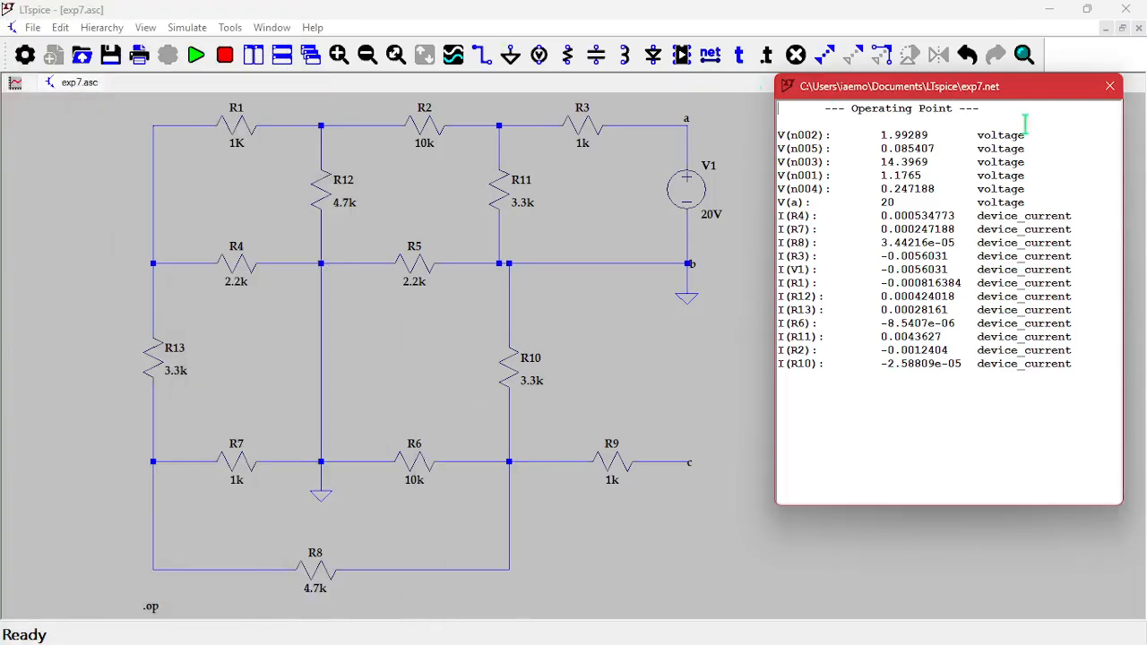
click(1109, 86)
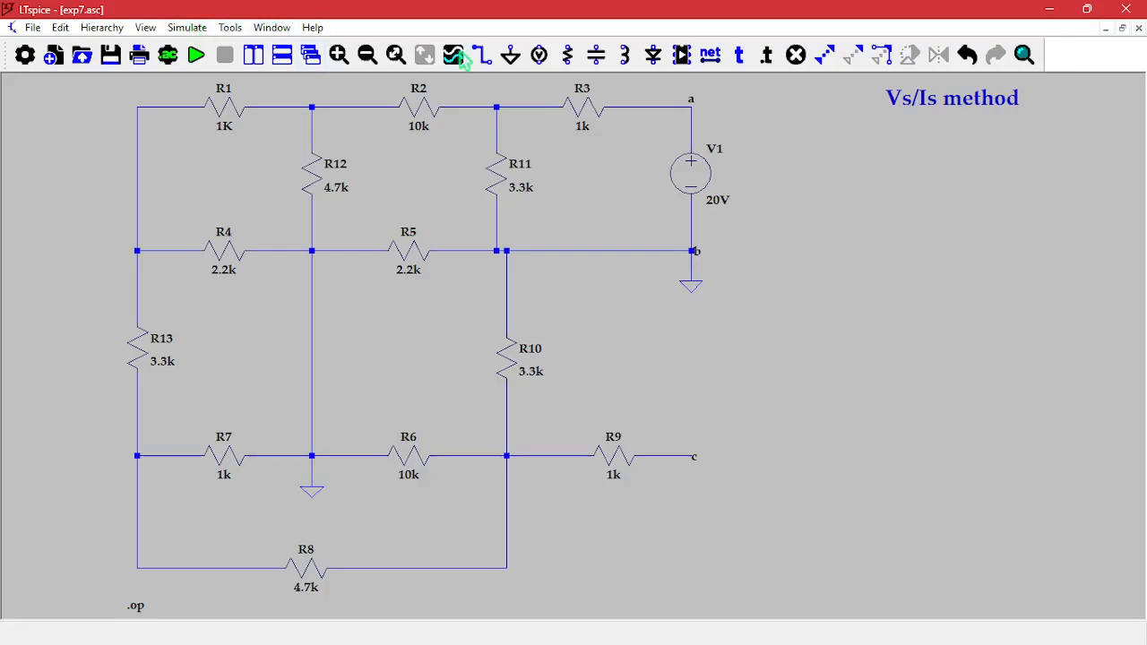
click(792, 56)
click(311, 491)
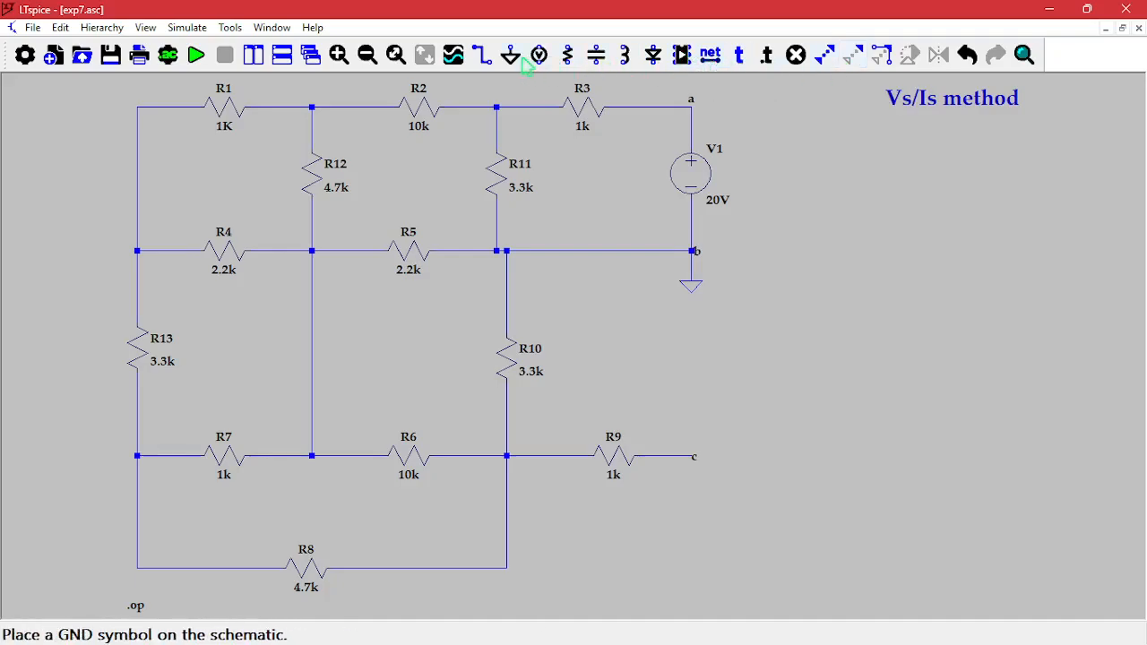
click(194, 55)
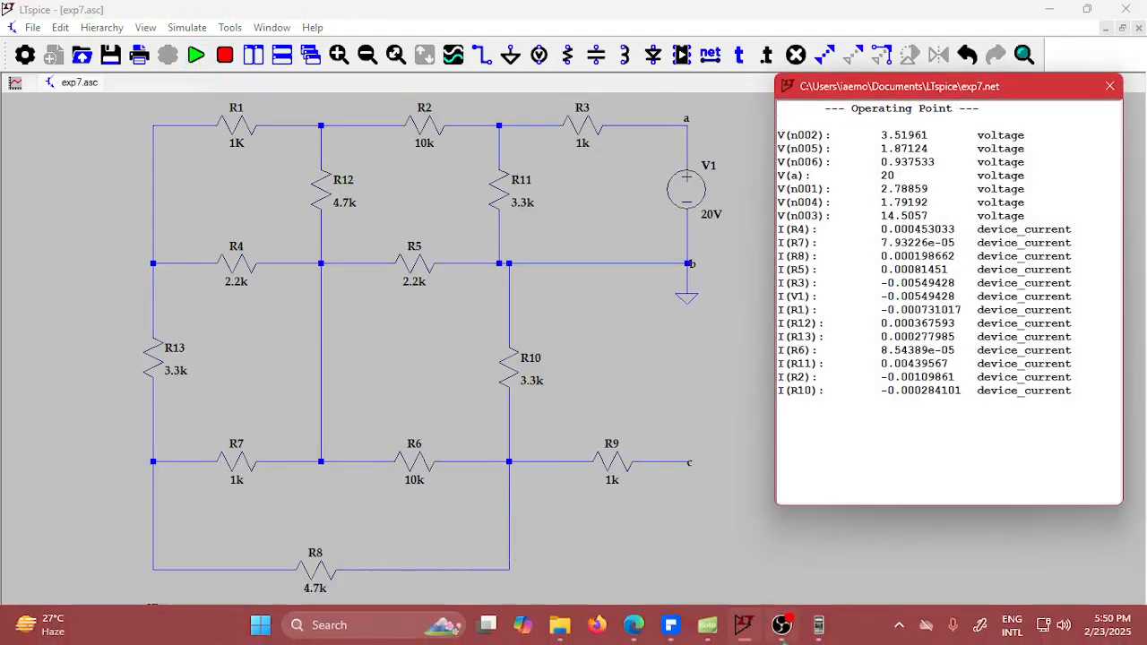
Switch to the fx-570/991EX Emulator, calculate 20 divided by 0.00549428, and divide the answer by 1000.
mouse_move(782, 626)
click(817, 625)
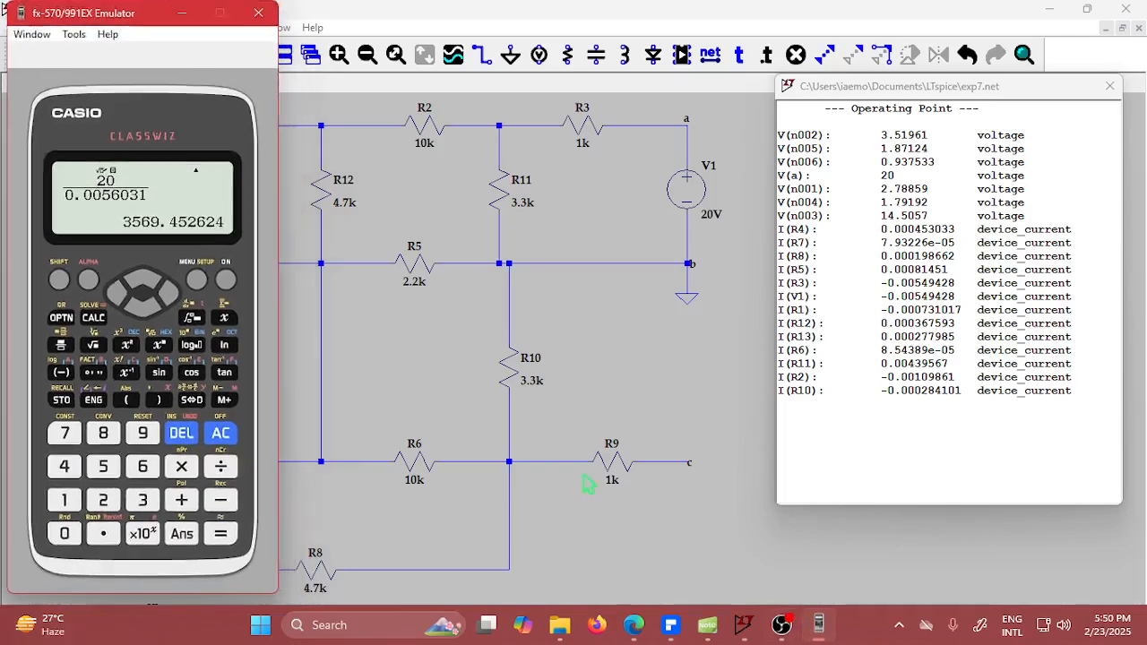
key(BackSpace)
key(BackSpace)
key(BackSpace)
key(BackSpace)
key(BackSpace)
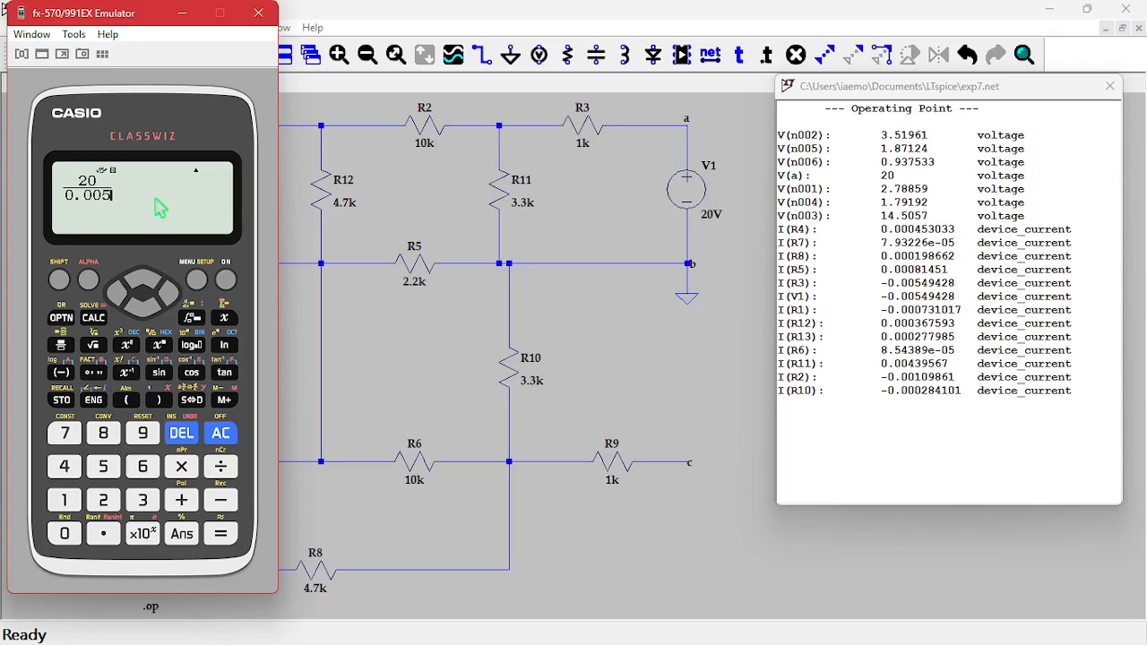
text(49428)
key(Return)
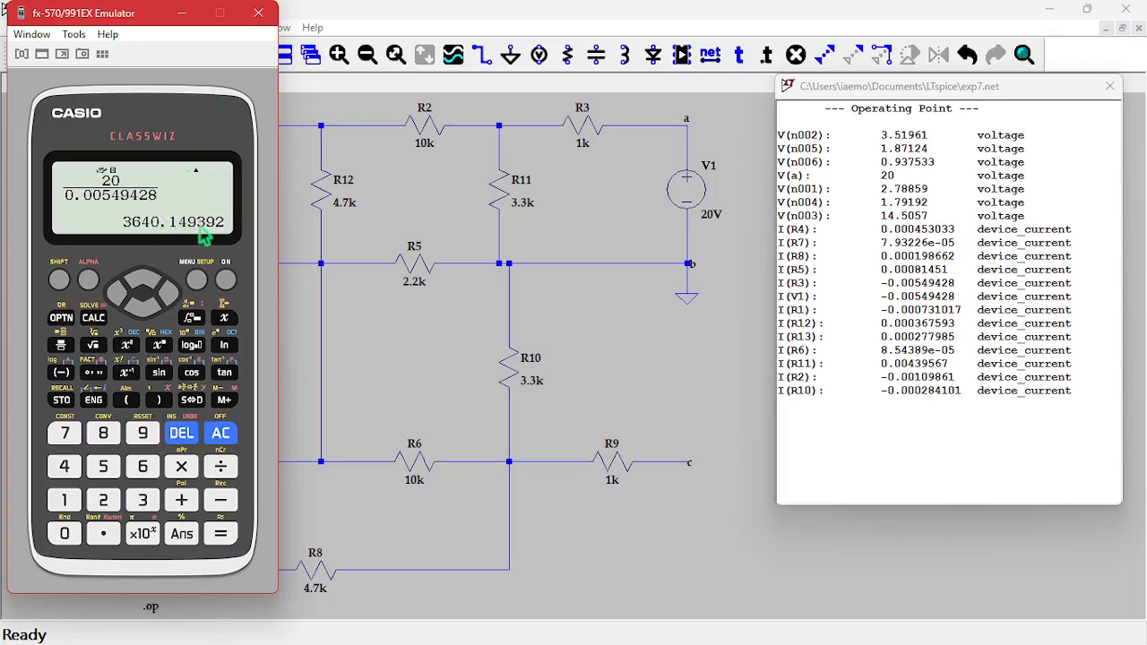
click(220, 468)
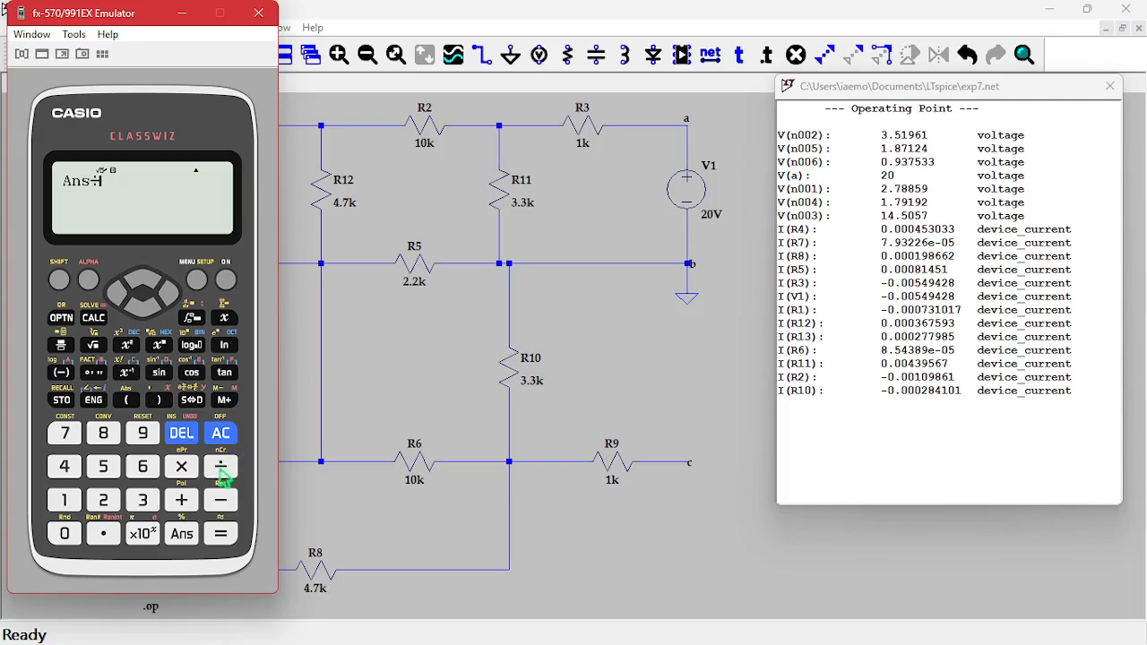
text(1000)
key(Return)
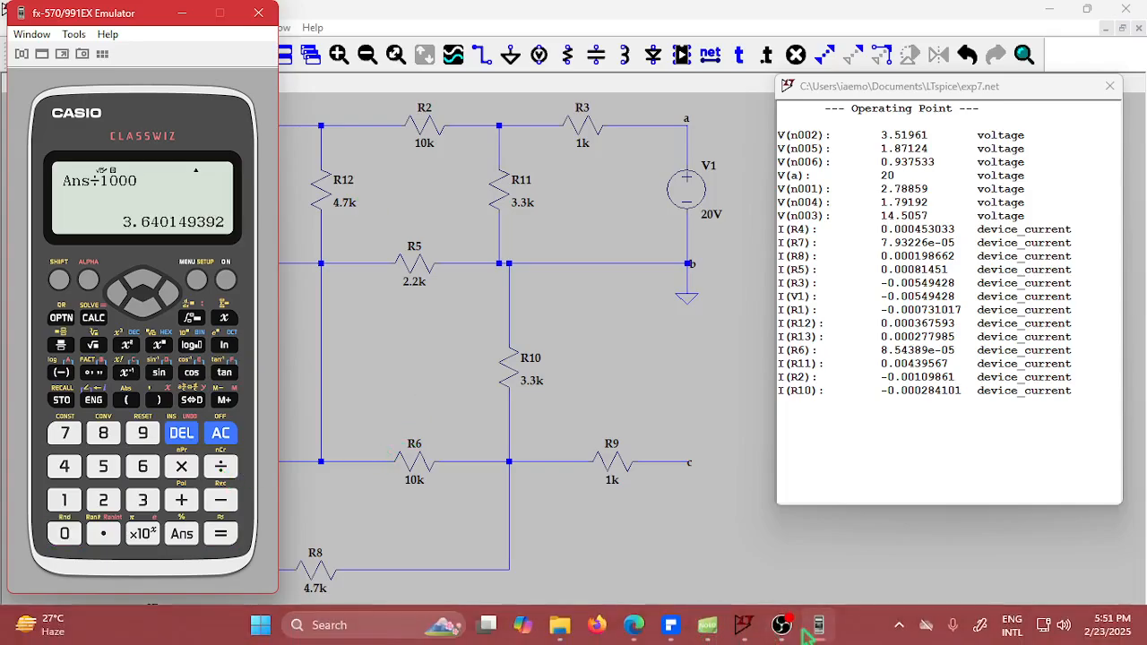
Switch to the Note whiteboard and handwrite 3.64 in the Rab row under the Vs/Is method.
click(708, 624)
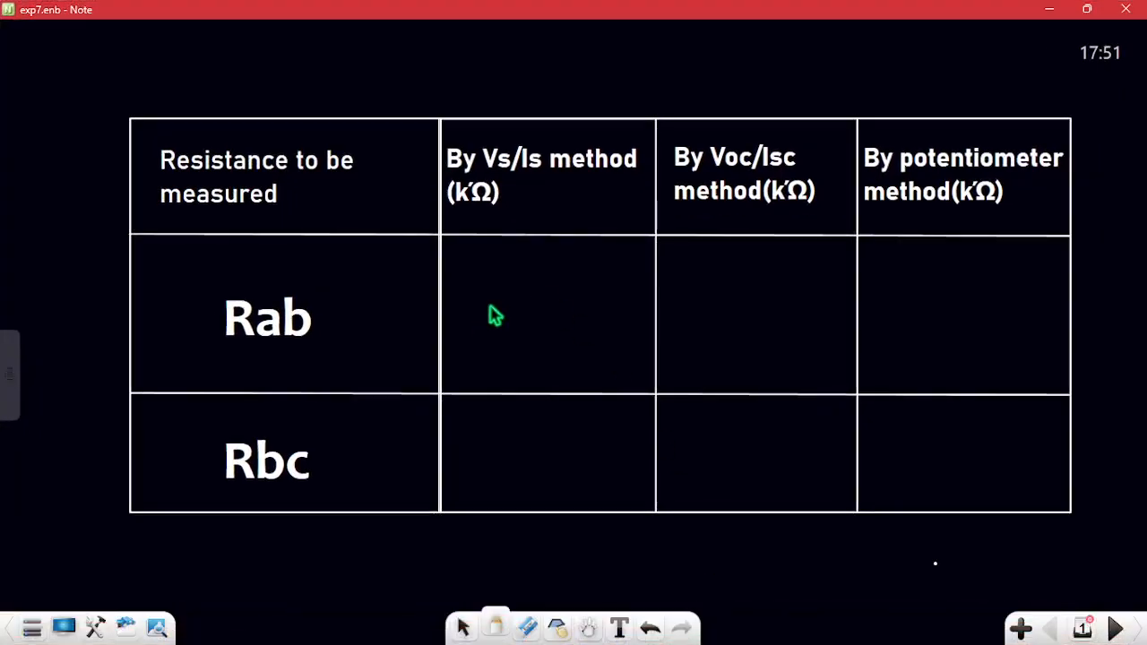
mouse_move(492, 289)
mouse_down()
mouse_move(494, 324)
mouse_move(481, 323)
mouse_up()
key(ctrl+z)
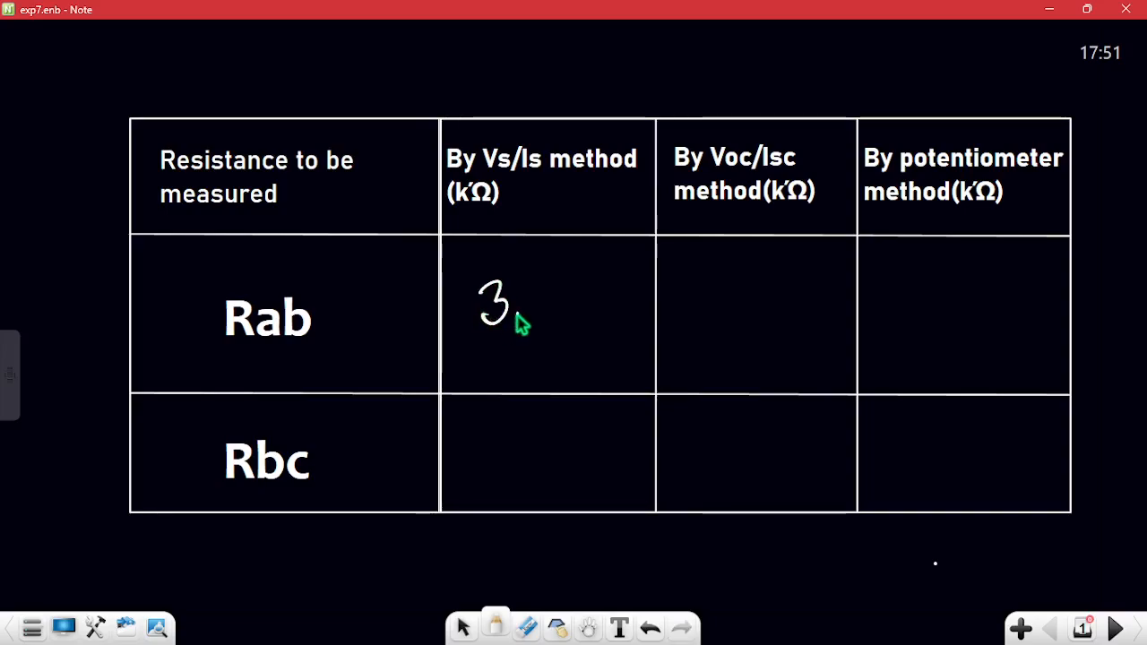
click(518, 313)
mouse_move(548, 286)
mouse_down()
mouse_move(554, 313)
mouse_move(537, 303)
mouse_move(587, 307)
mouse_move(588, 327)
mouse_up()
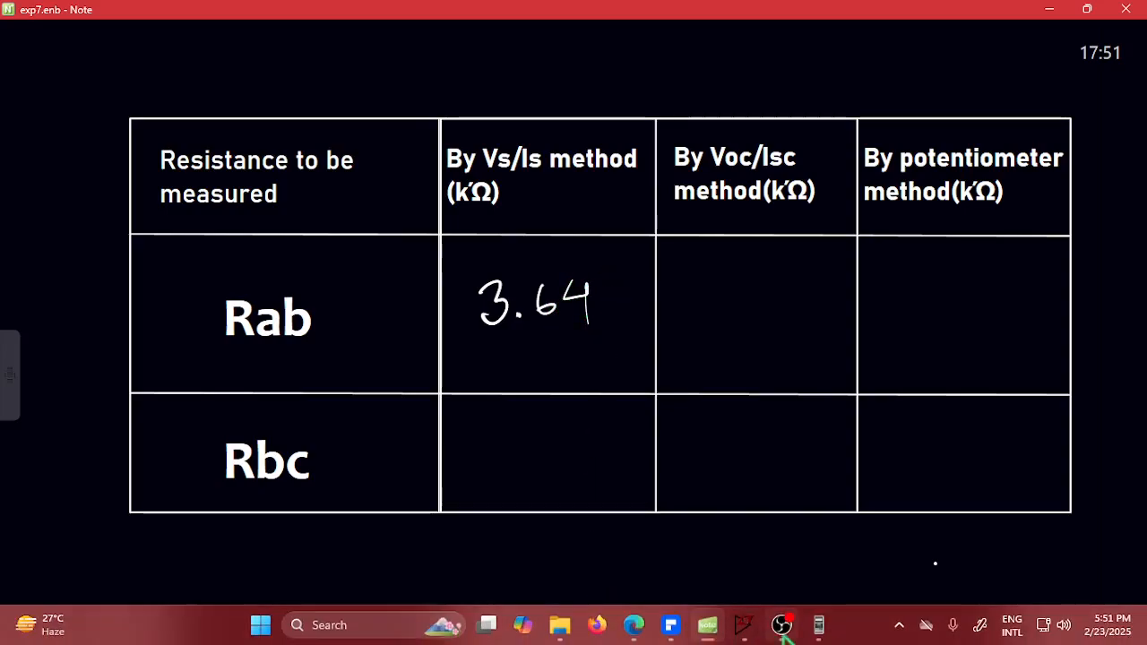
In LTspice, delete the voltage source between a and b, its leftover wire, and the ground with its wire at b.
click(744, 627)
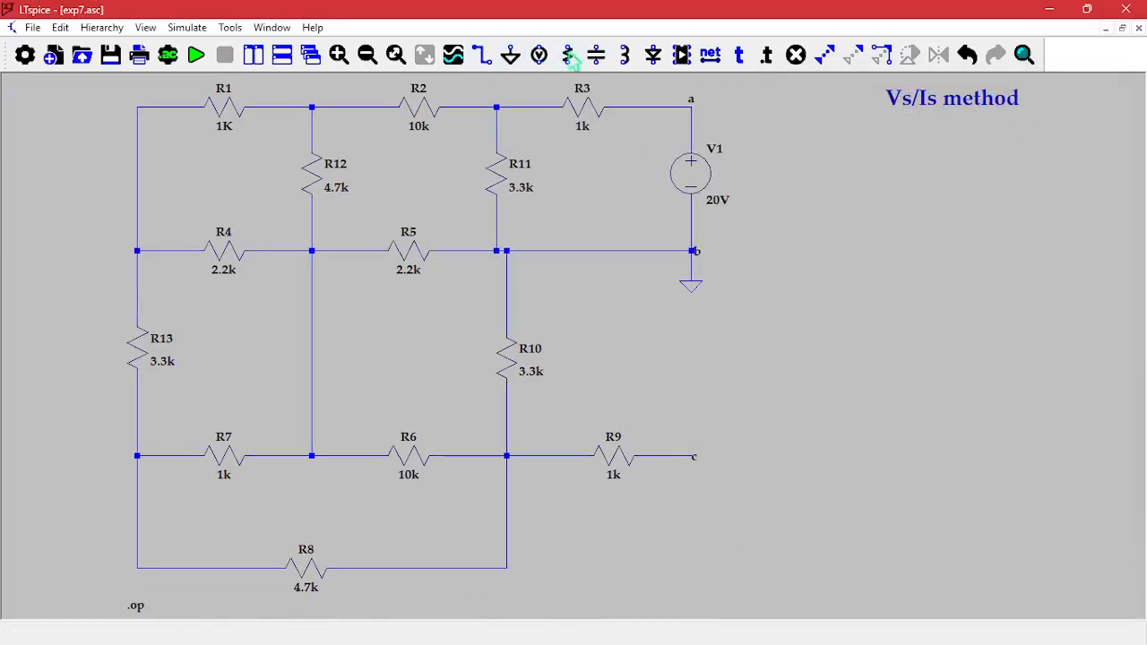
click(796, 55)
click(688, 177)
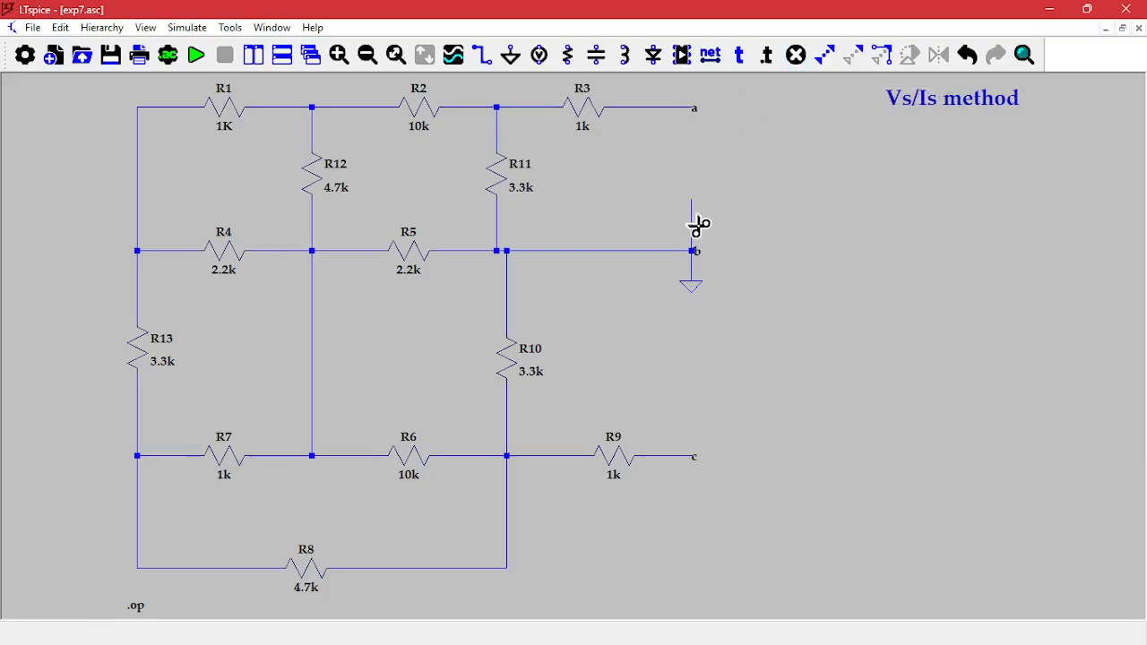
click(697, 224)
click(691, 285)
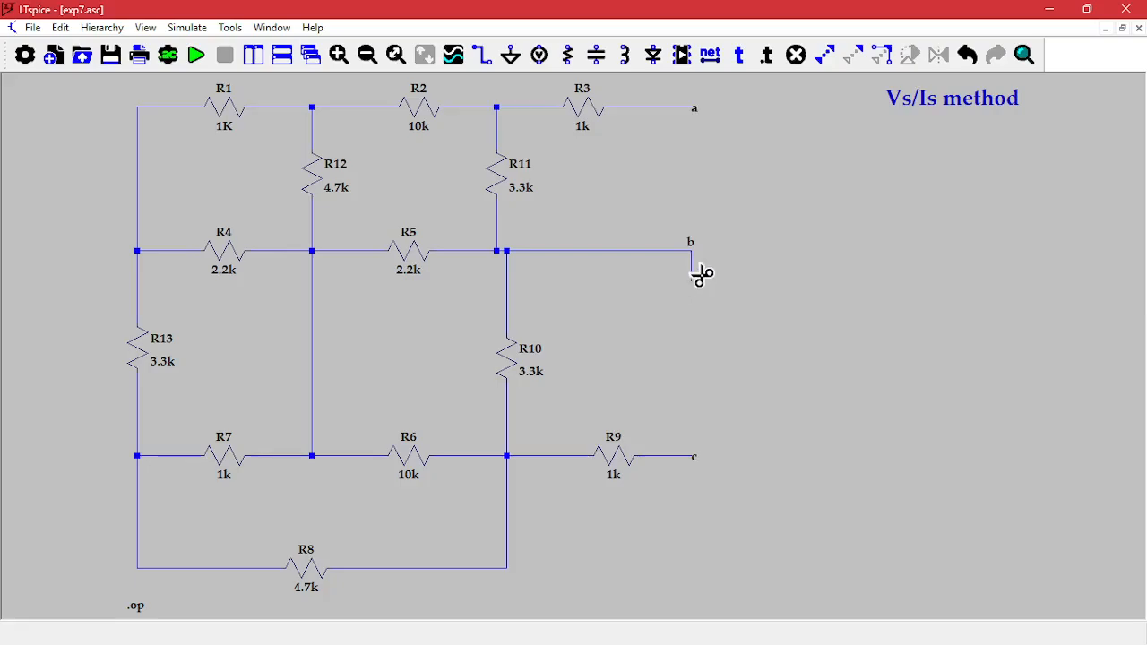
click(694, 271)
key(Escape)
Place a voltage source between terminals b and c, positive side toward b, and wire both of its ends to the terminals.
key(F3)
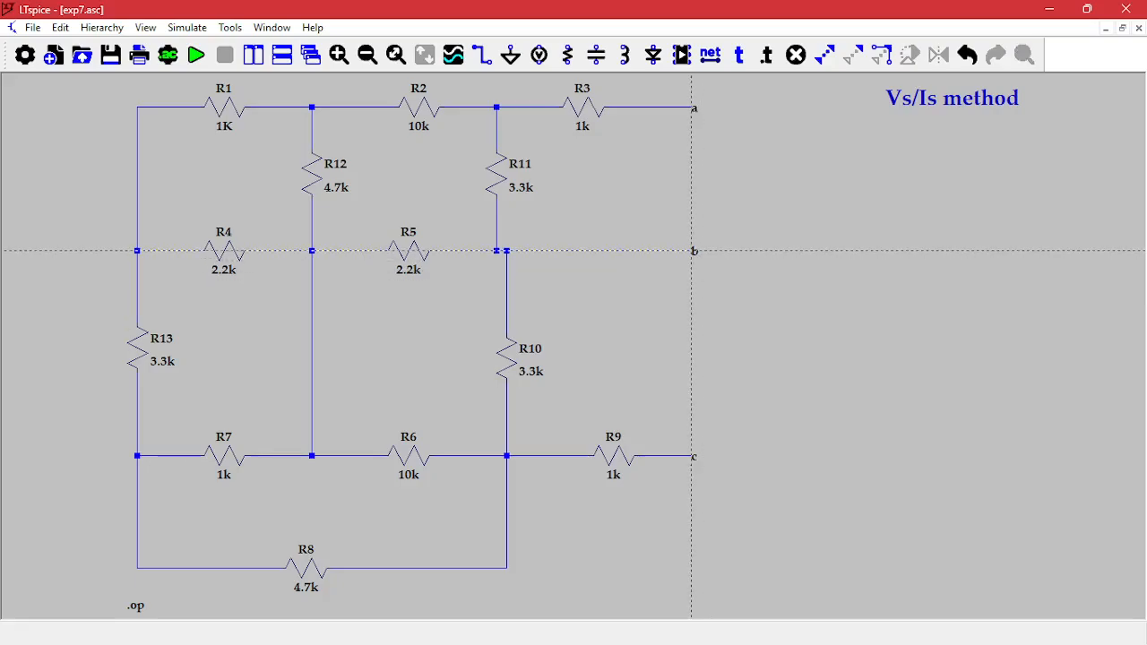
click(692, 251)
click(702, 322)
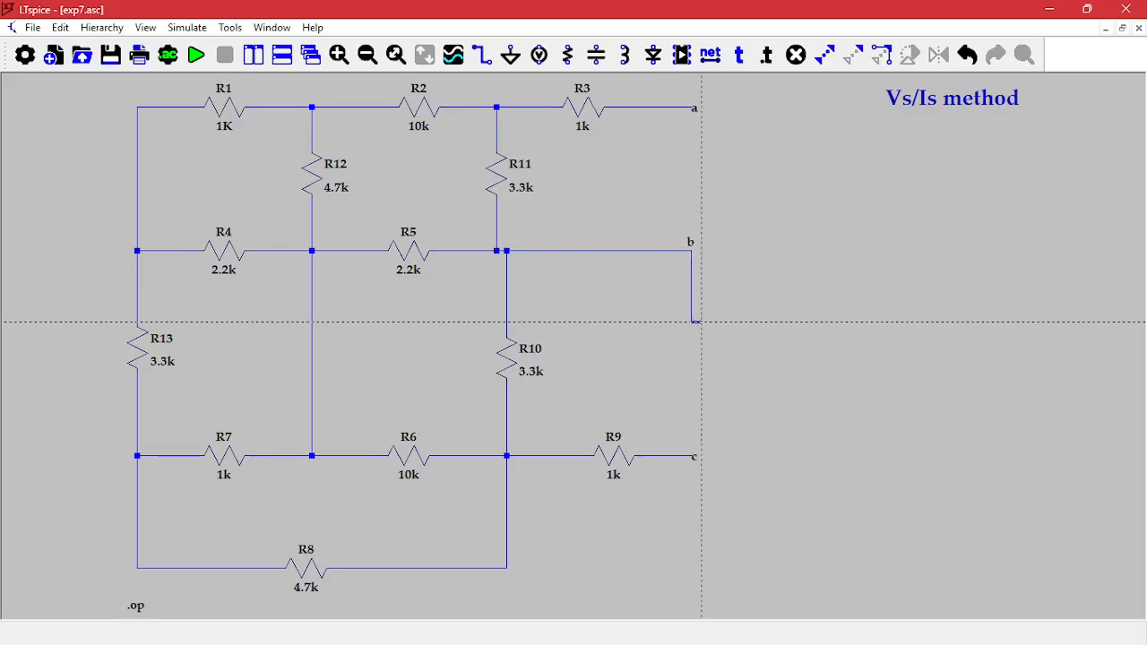
key(v)
click(691, 323)
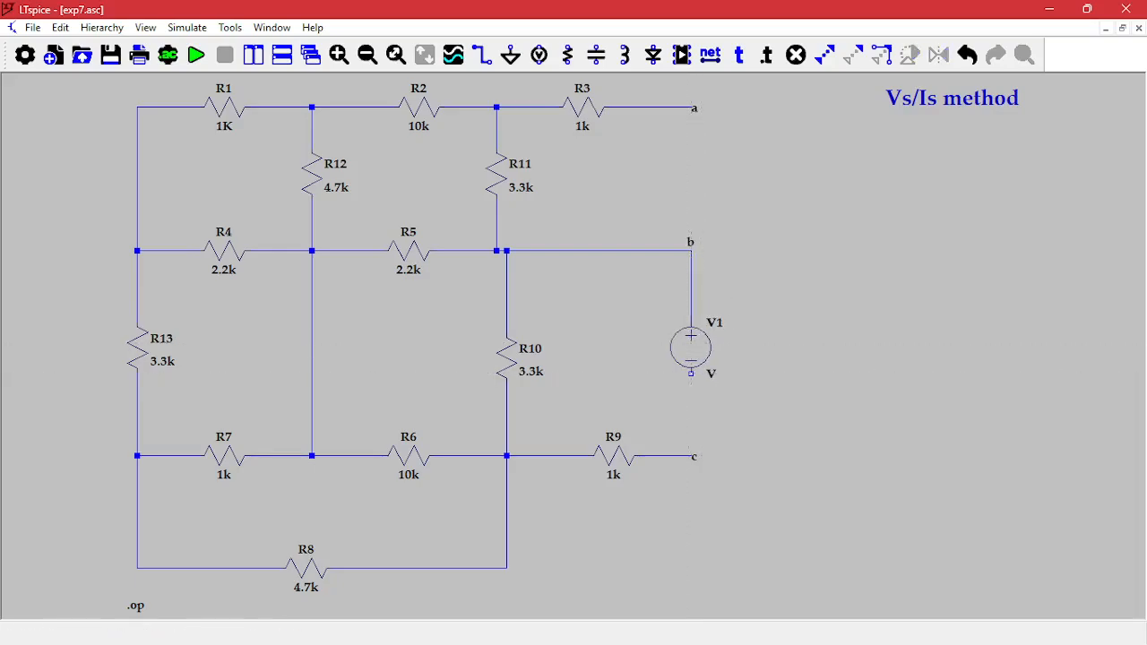
click(691, 373)
click(691, 457)
key(Escape)
Set the value of the voltage source between b and c to 20V.
right_click(711, 375)
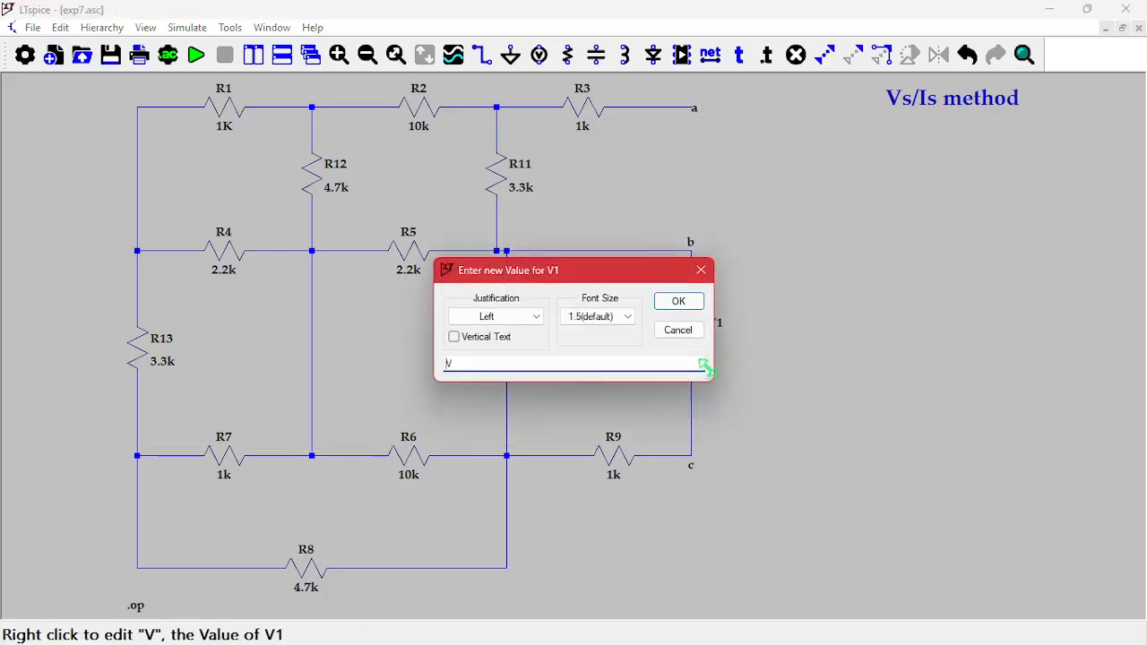
text(20)
key(Return)
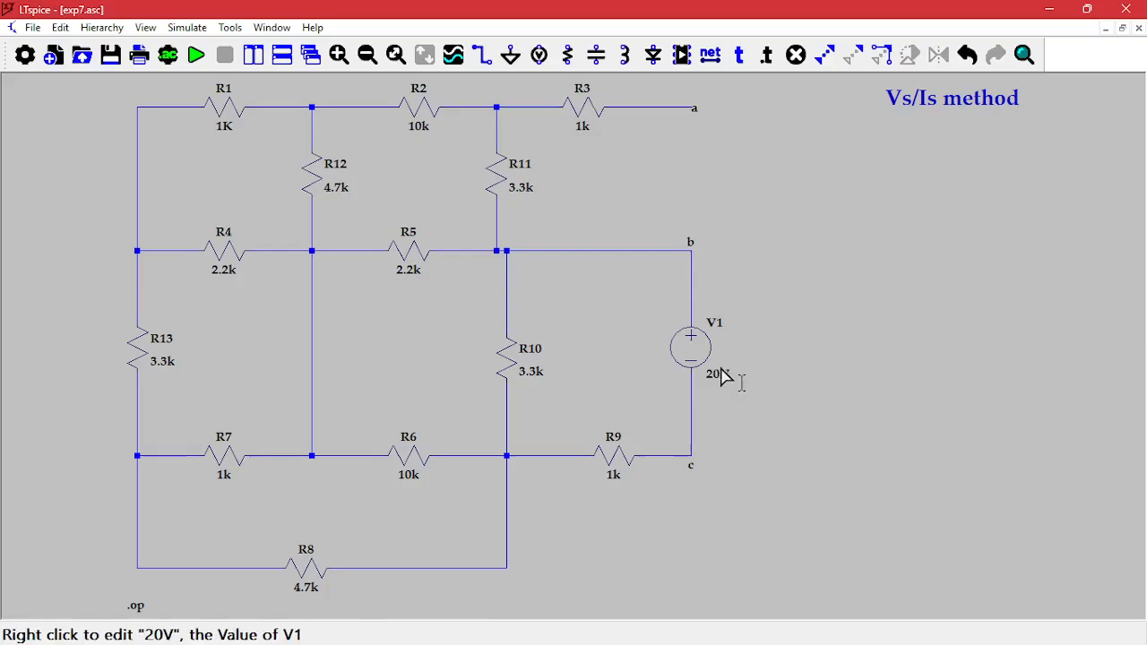
Wire a ground symbol below terminal c to that terminal and run the operating point simulation.
key(g)
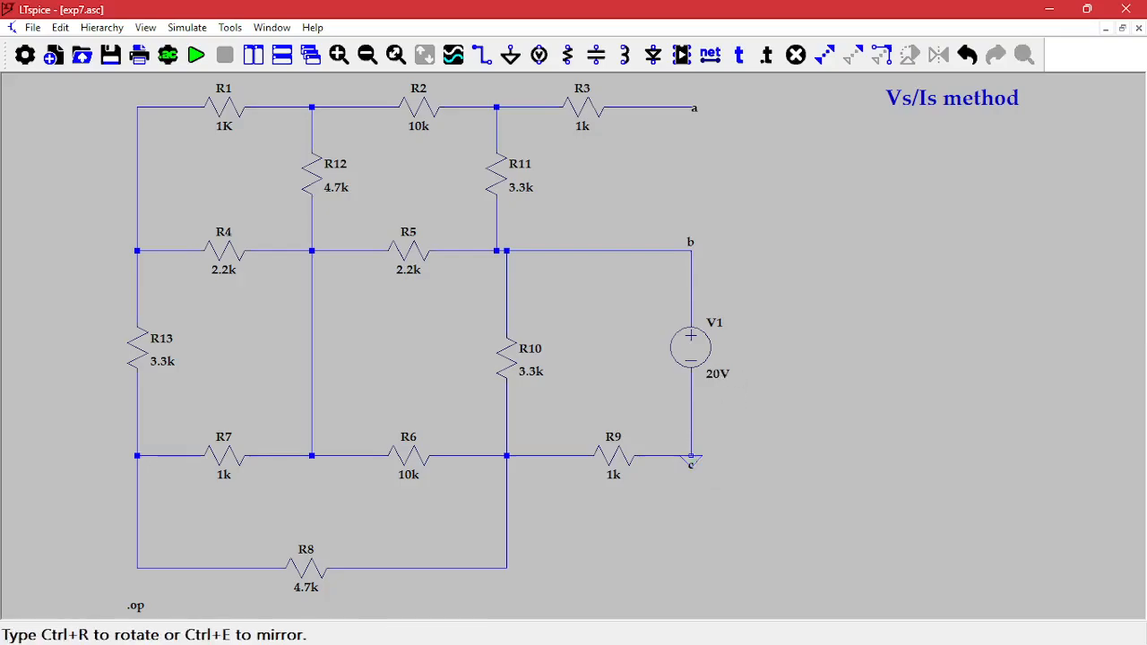
click(691, 488)
key(F3)
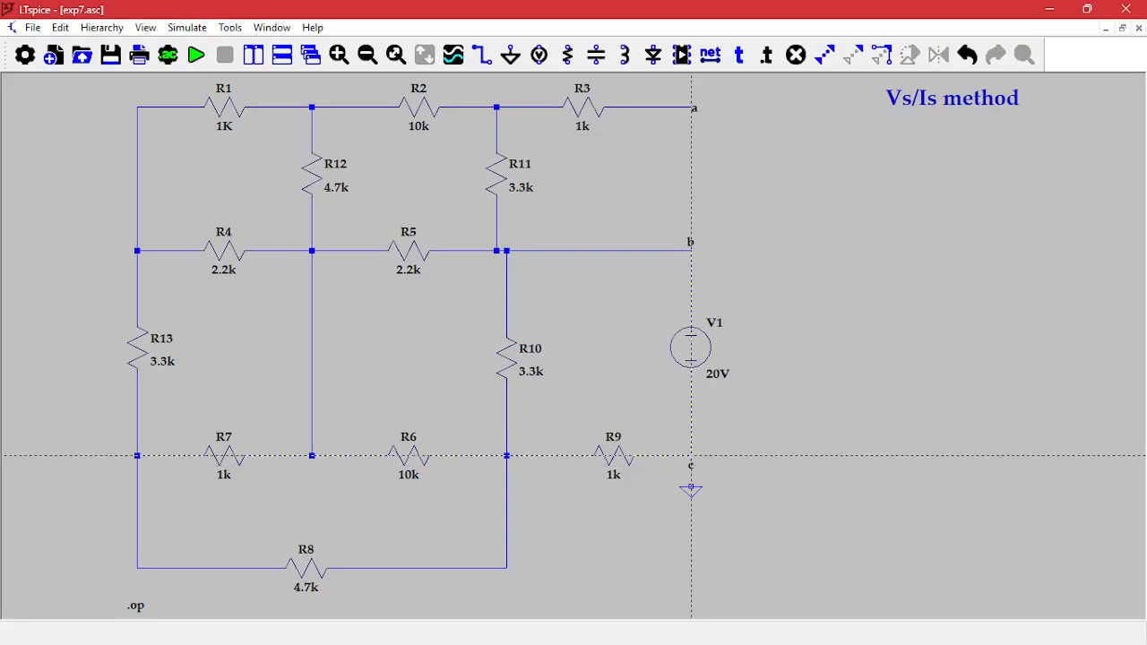
click(691, 486)
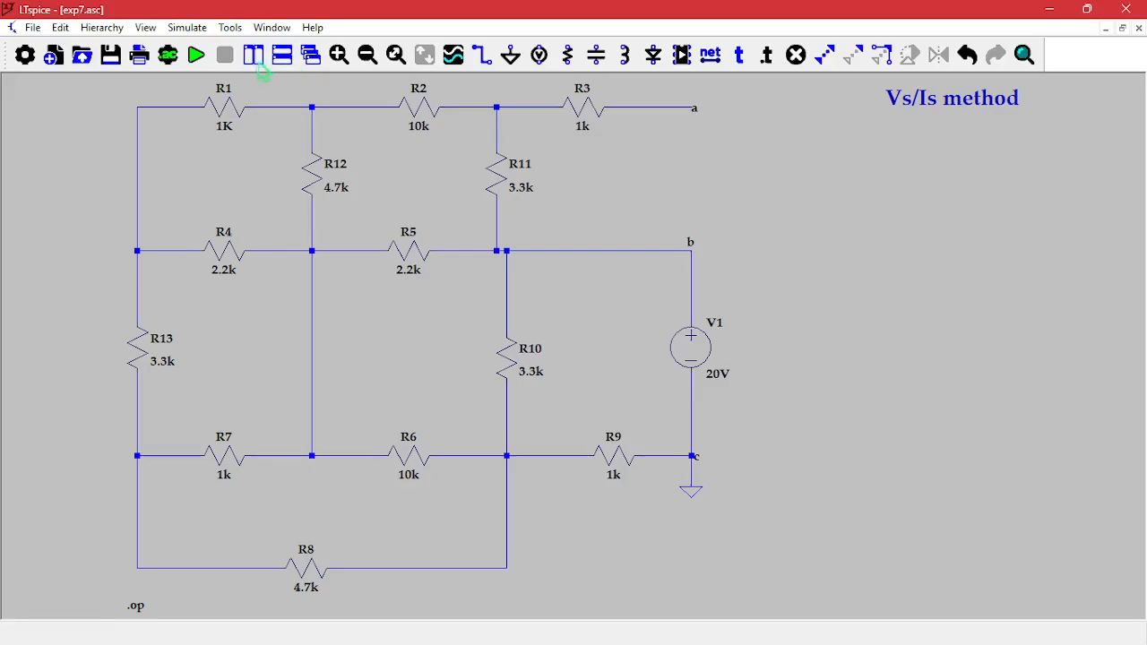
click(199, 55)
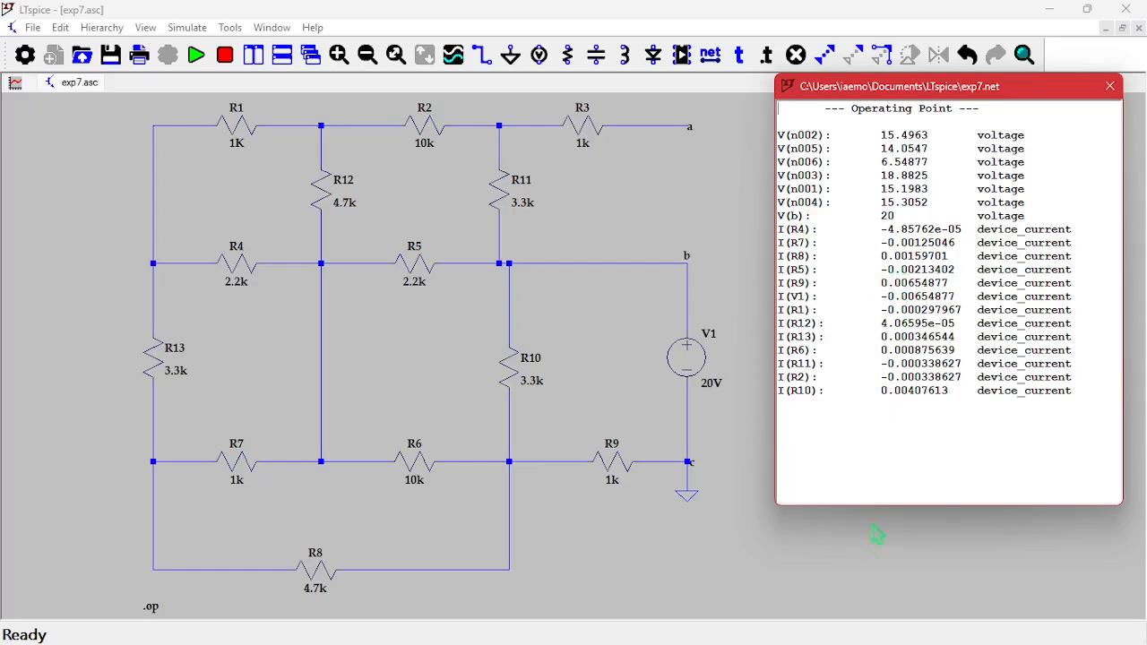
Switch to the fx-570/991EX Emulator, edit the earlier fraction to calculate 20 divided by 0.00654877, and divide the answer by 1000.
click(820, 633)
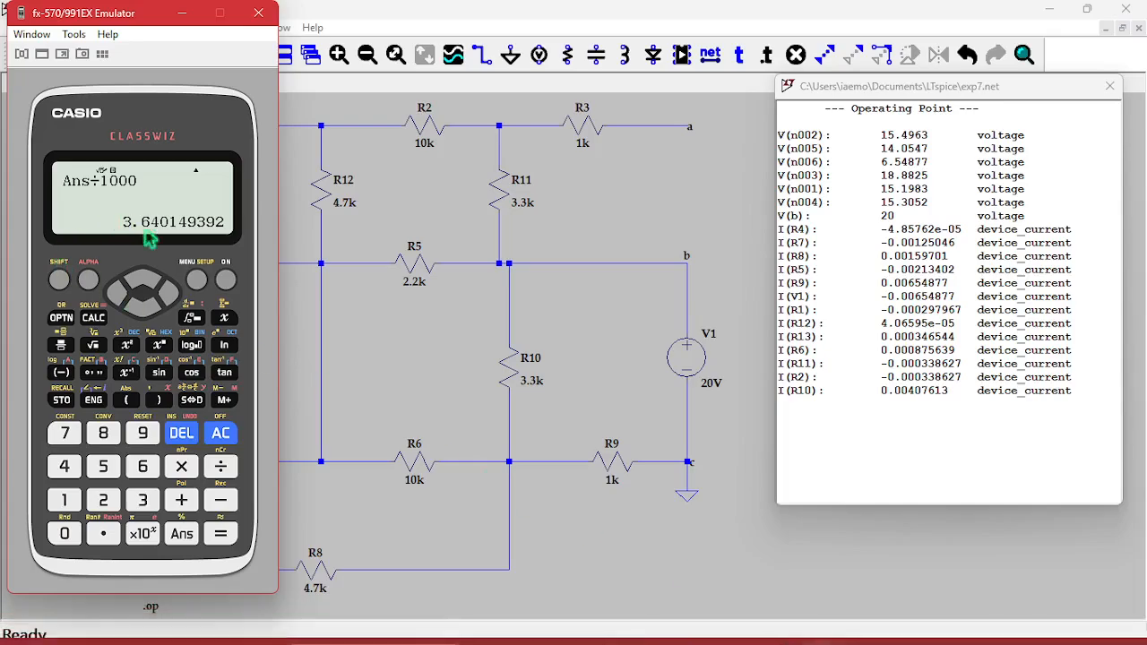
click(138, 283)
click(138, 282)
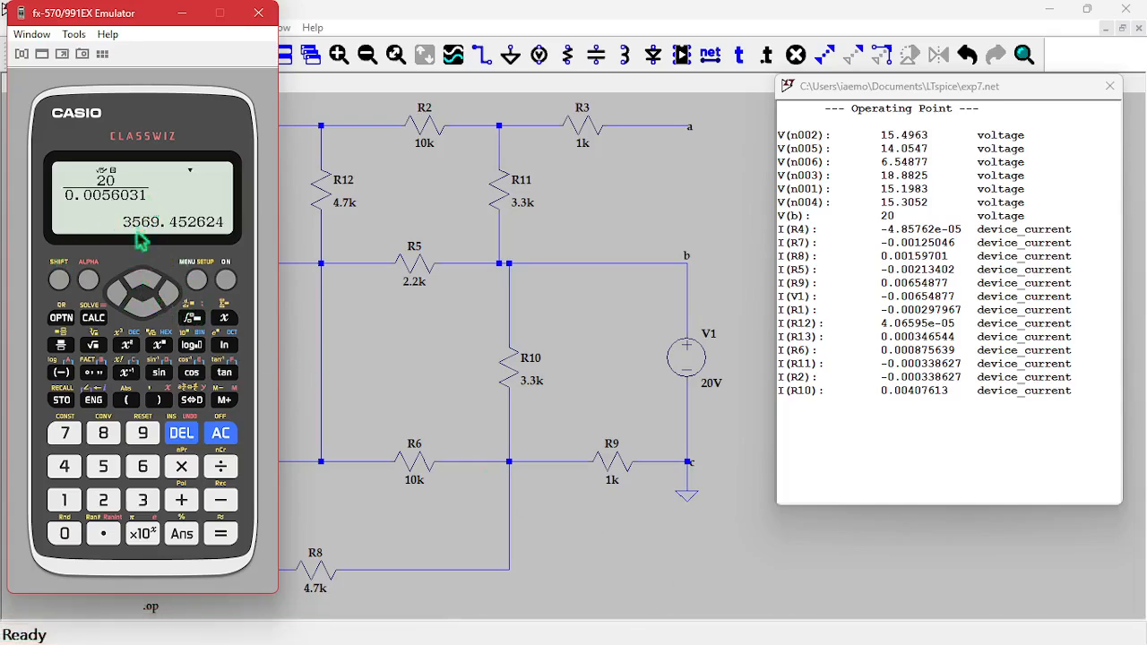
click(138, 285)
click(116, 293)
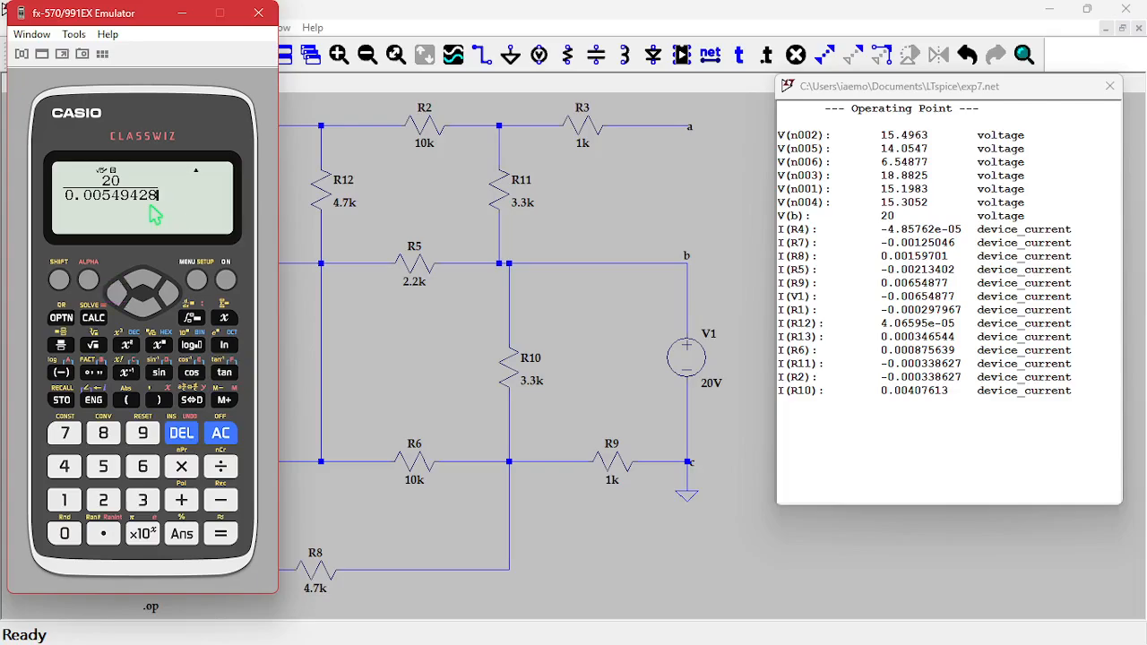
key(BackSpace)
key(BackSpace)
key(BackSpace)
key(BackSpace)
key(BackSpace)
key(BackSpace)
text(654877)
key(Return)
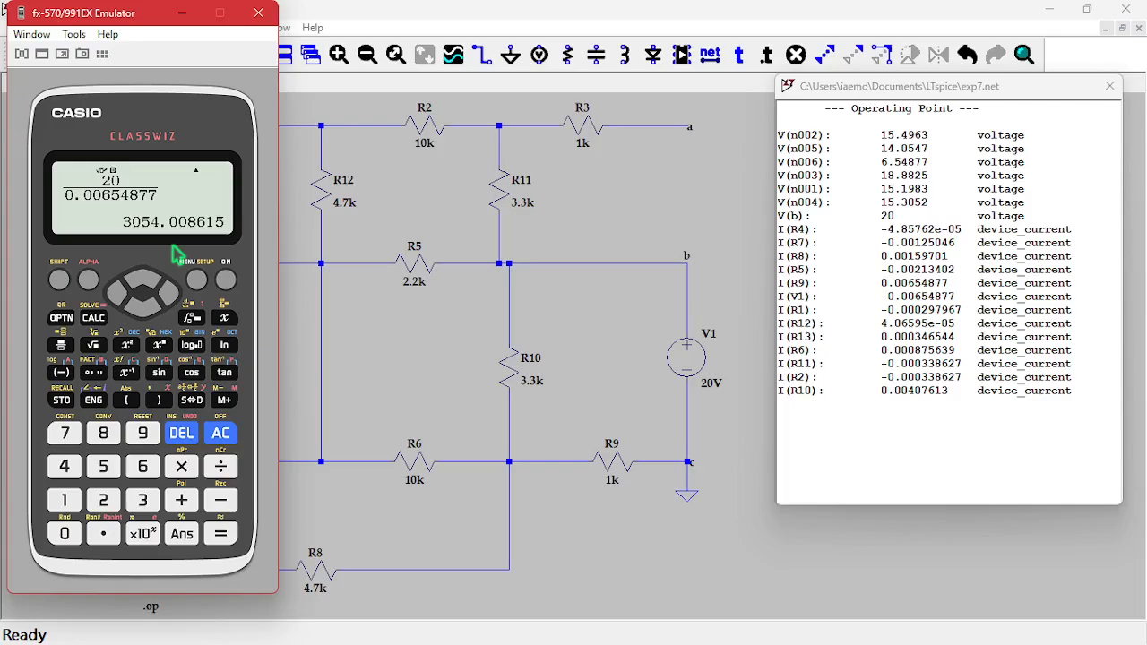
key(slash)
key(Return)
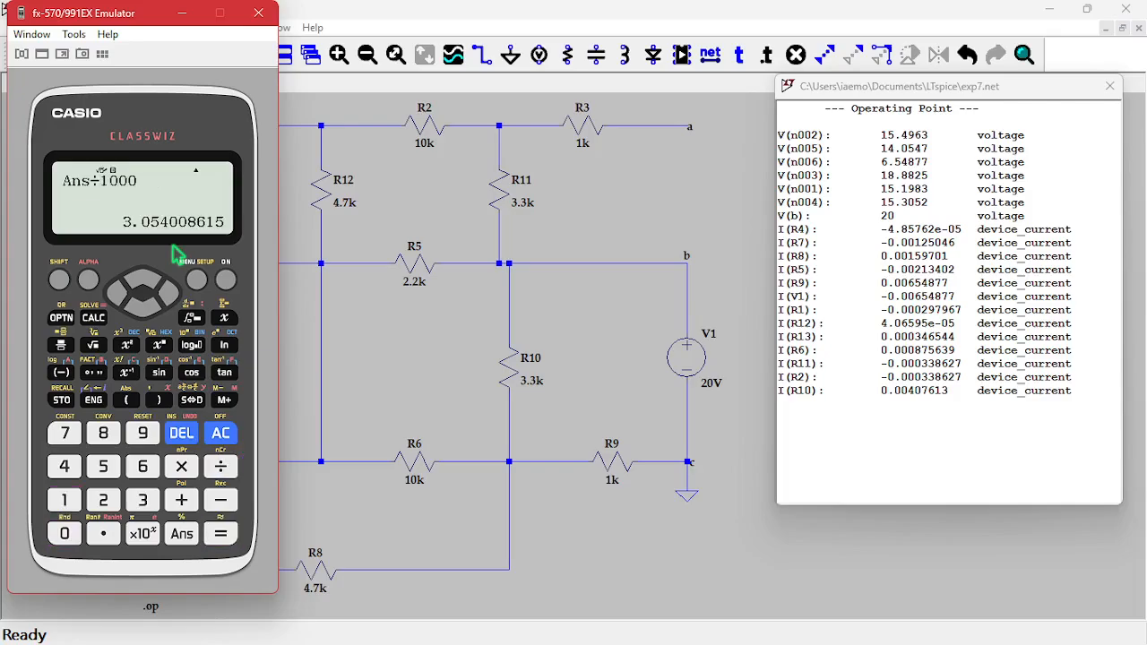
Switch to Note and handwrite 3.05 in the Rbc row under the Vs/Is method.
mouse_move(793, 626)
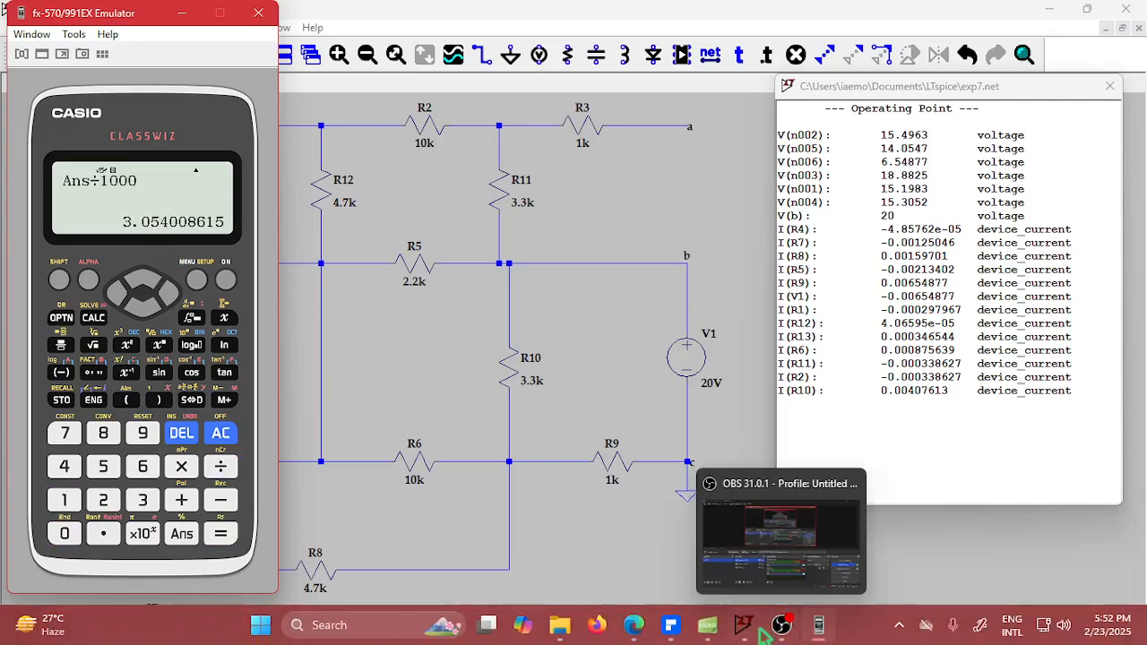
click(708, 625)
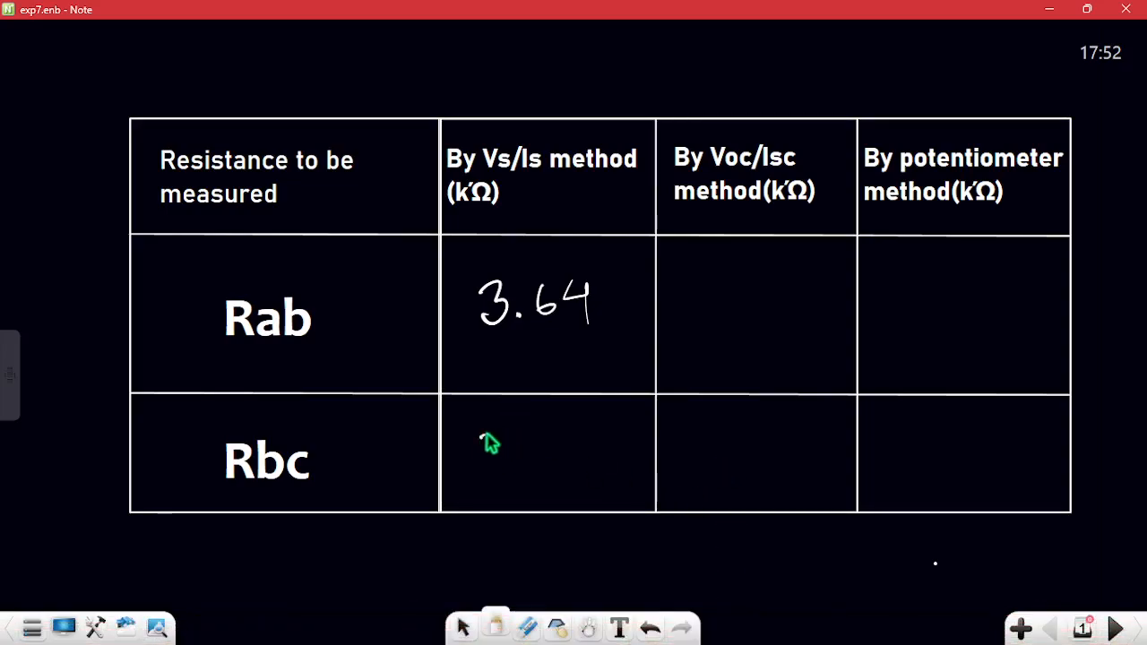
drag(482, 434, 484, 464)
click(527, 458)
mouse_move(563, 431)
mouse_down()
mouse_move(553, 450)
mouse_move(567, 431)
mouse_move(602, 438)
mouse_move(588, 463)
mouse_up()
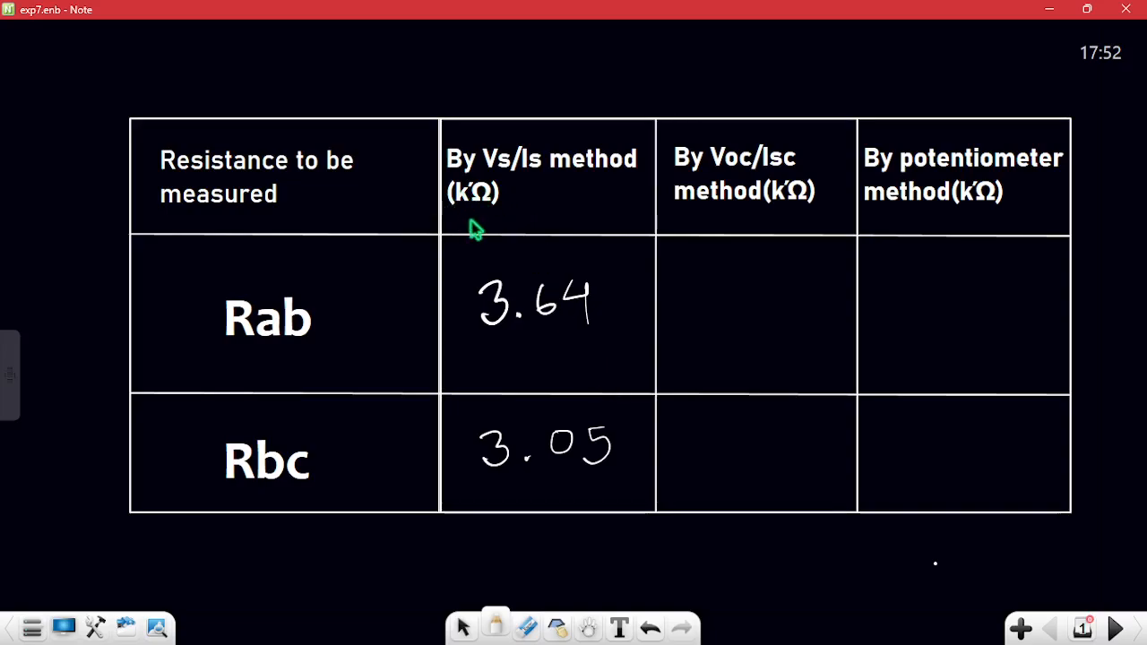
Underline the kΩ unit in the headings of all three method columns.
drag(448, 216, 488, 215)
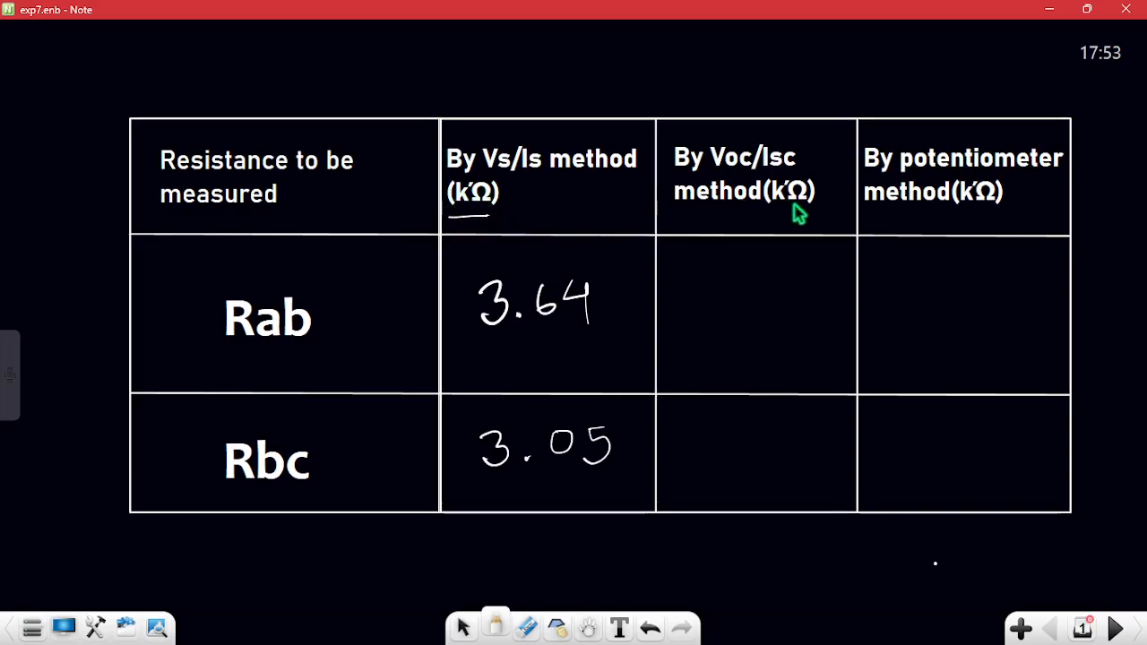
drag(762, 212, 820, 212)
drag(948, 217, 1007, 218)
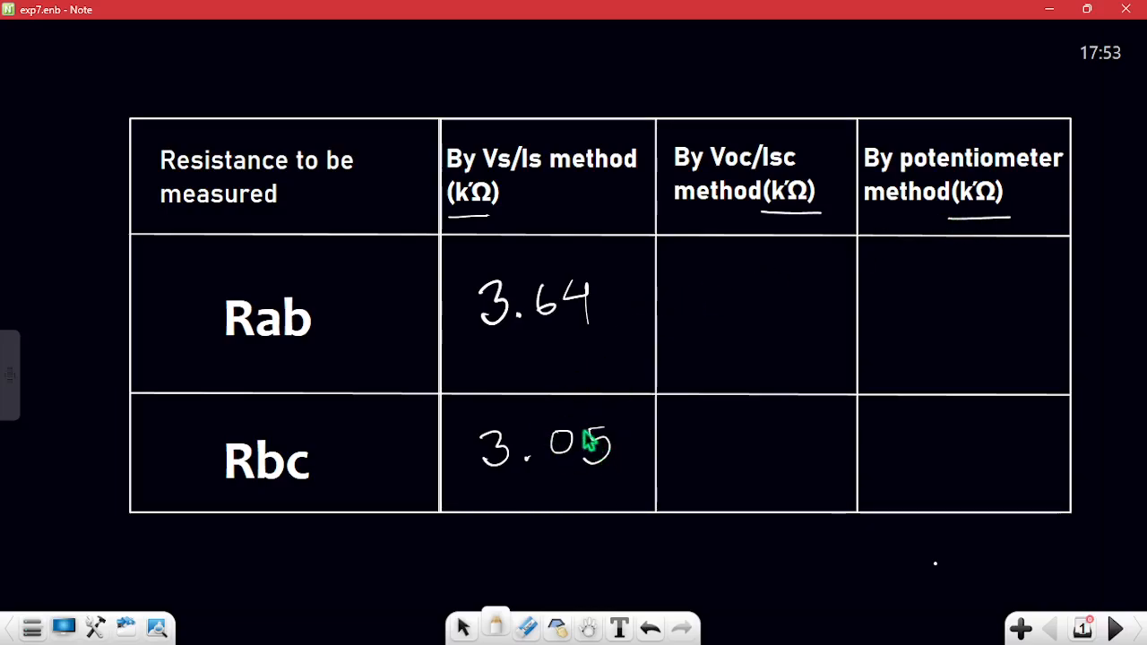
Return to the LTspice schematic, minimizing Note and the calculator and closing the operating point results.
click(1054, 9)
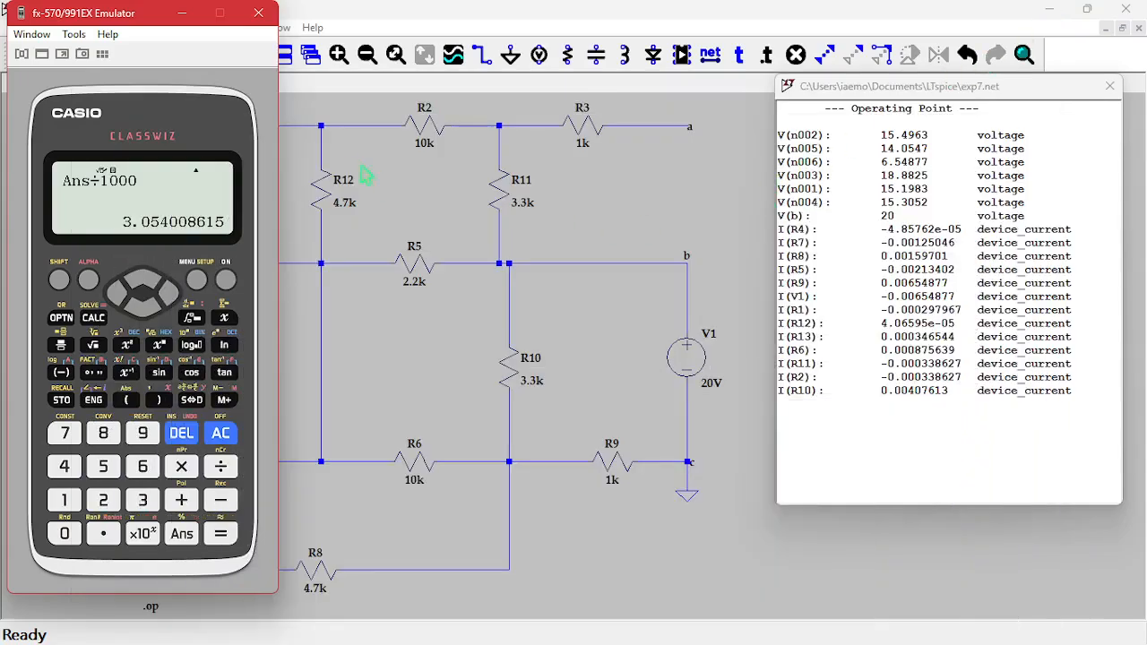
click(181, 12)
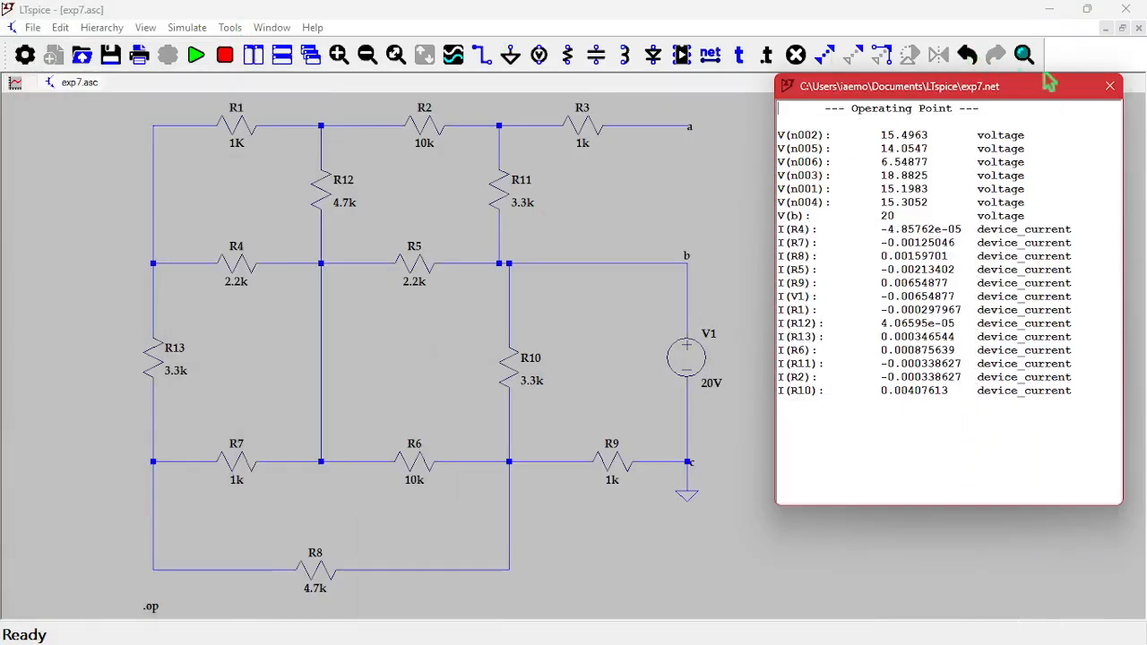
click(1109, 86)
Change the method title on the schematic to "Voc/Isc method".
right_click(977, 122)
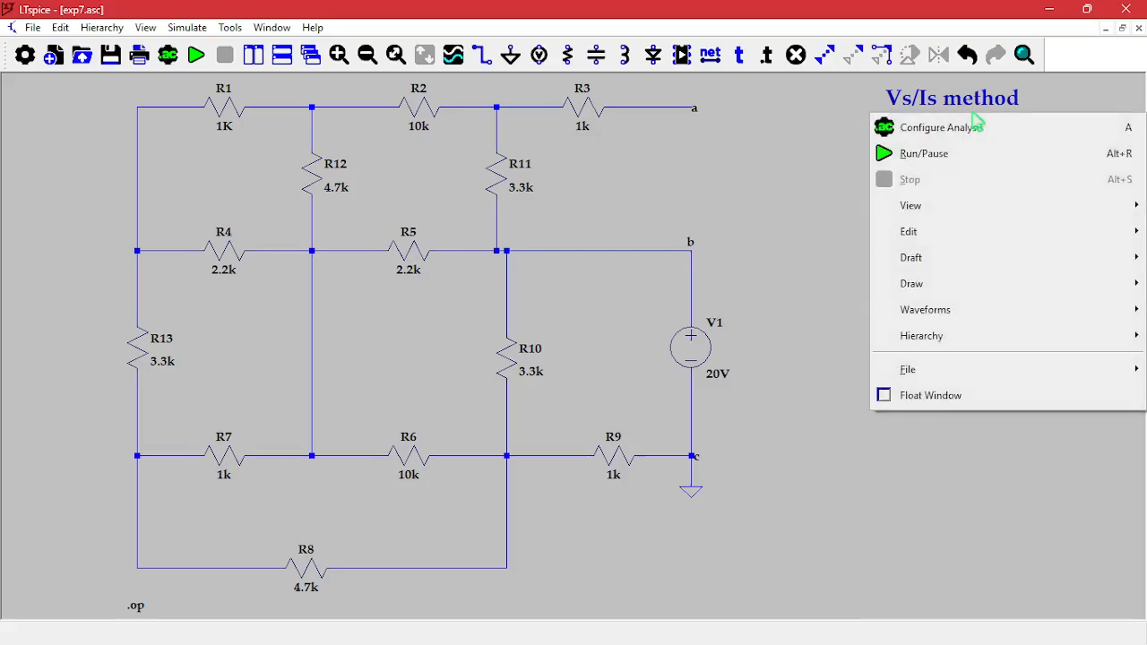
right_click(961, 114)
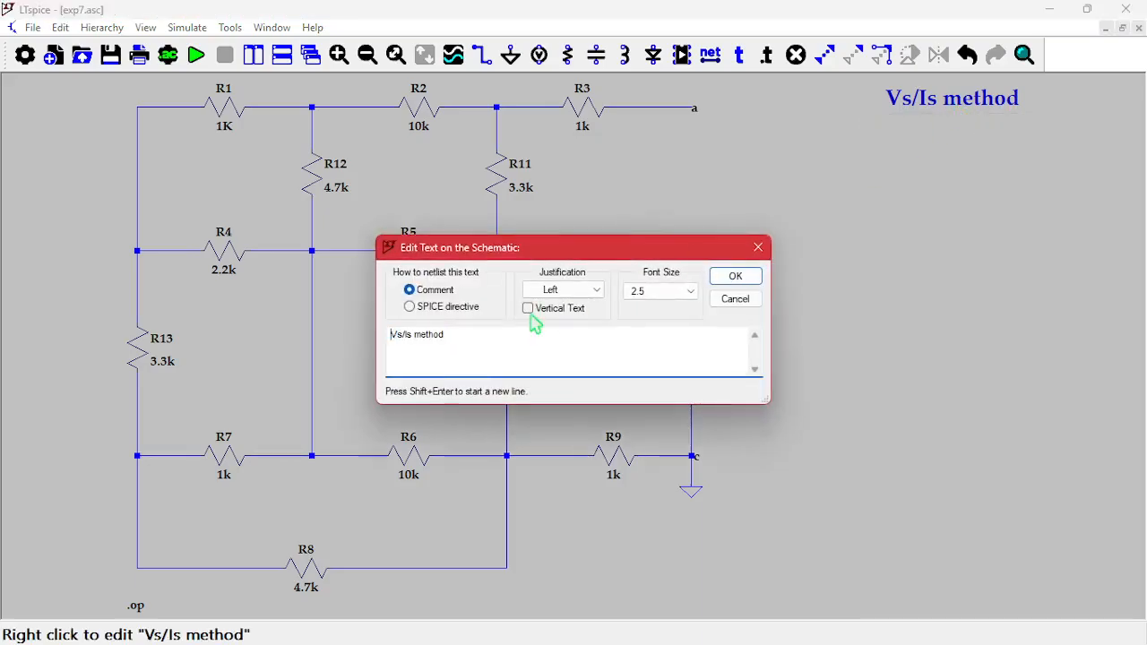
key(BackSpace)
text(oc/I)
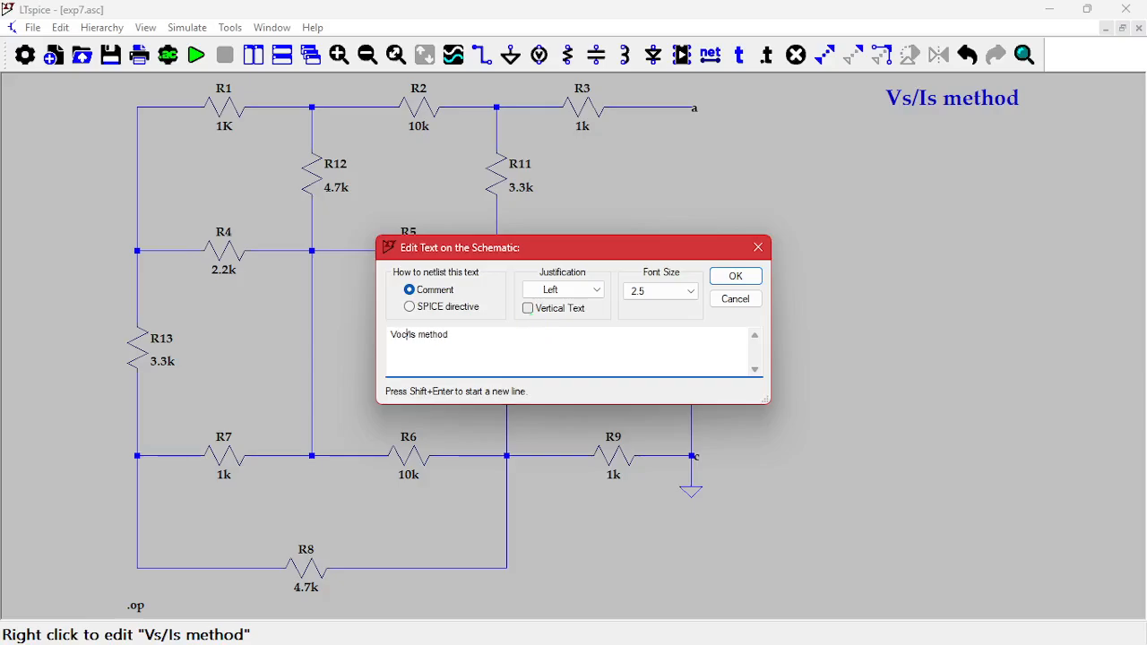
text(s)
key(Return)
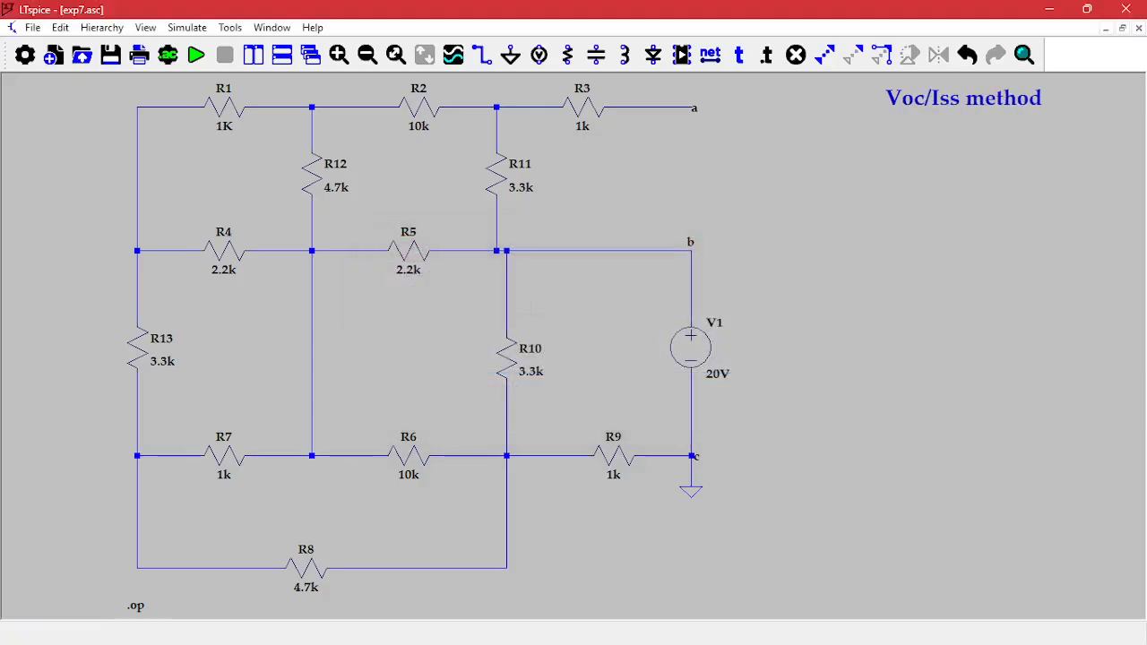
right_click(932, 113)
key(Home)
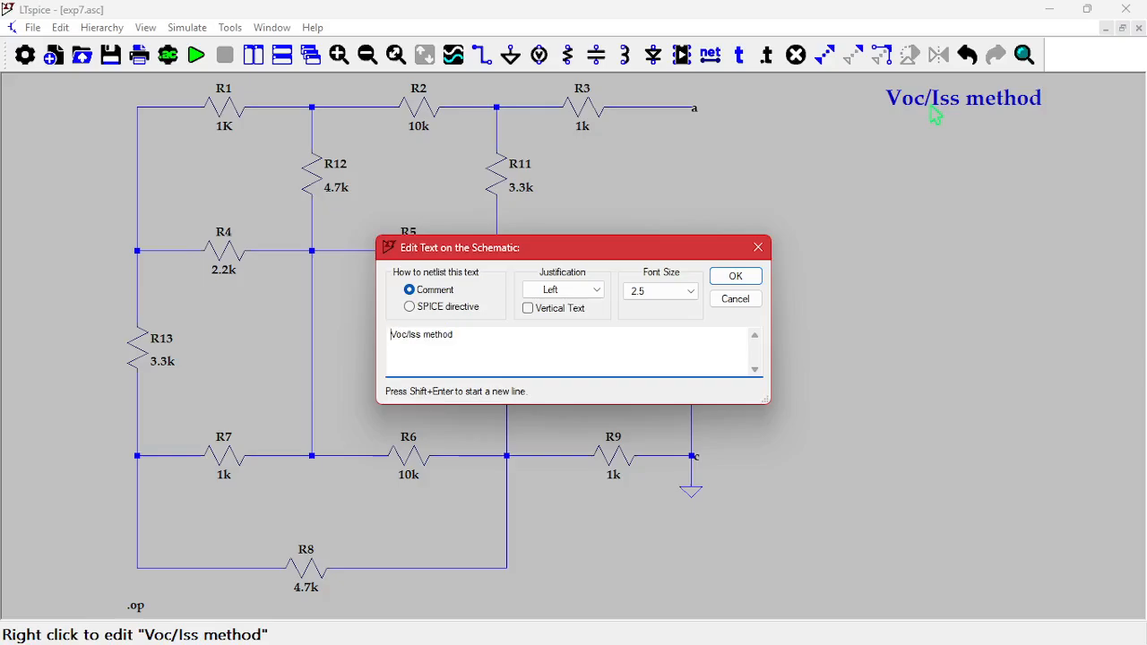
key(BackSpace)
text(c)
key(Return)
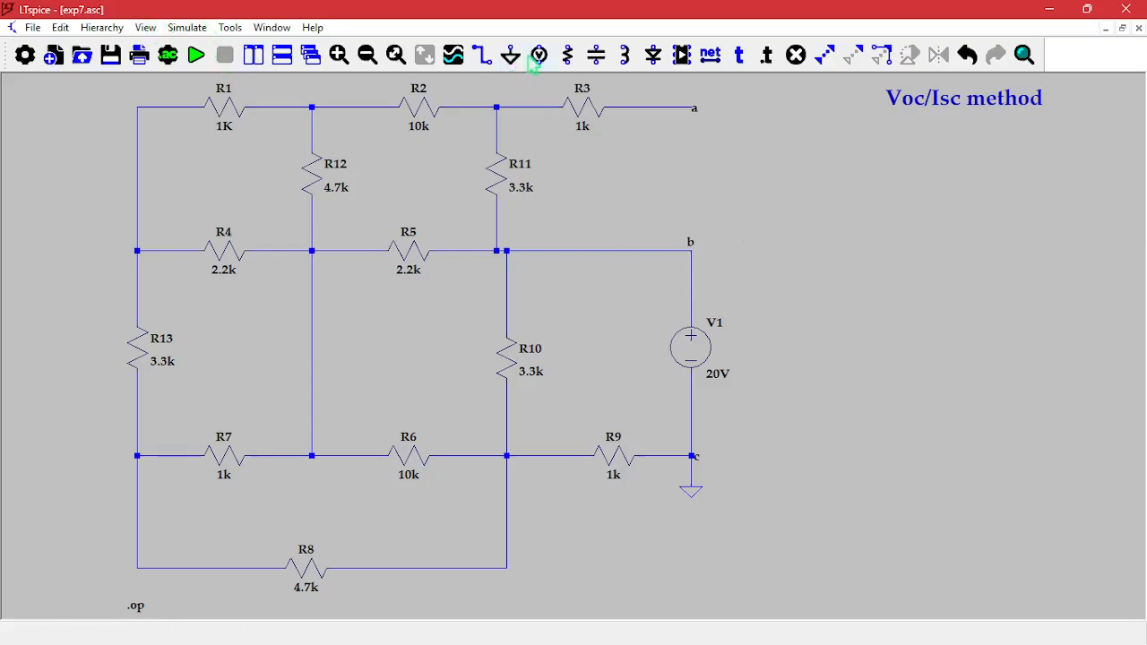
Delete the voltage source between b and c, its connecting wires and the ground symbol, leaving both terminals open.
click(696, 332)
click(691, 296)
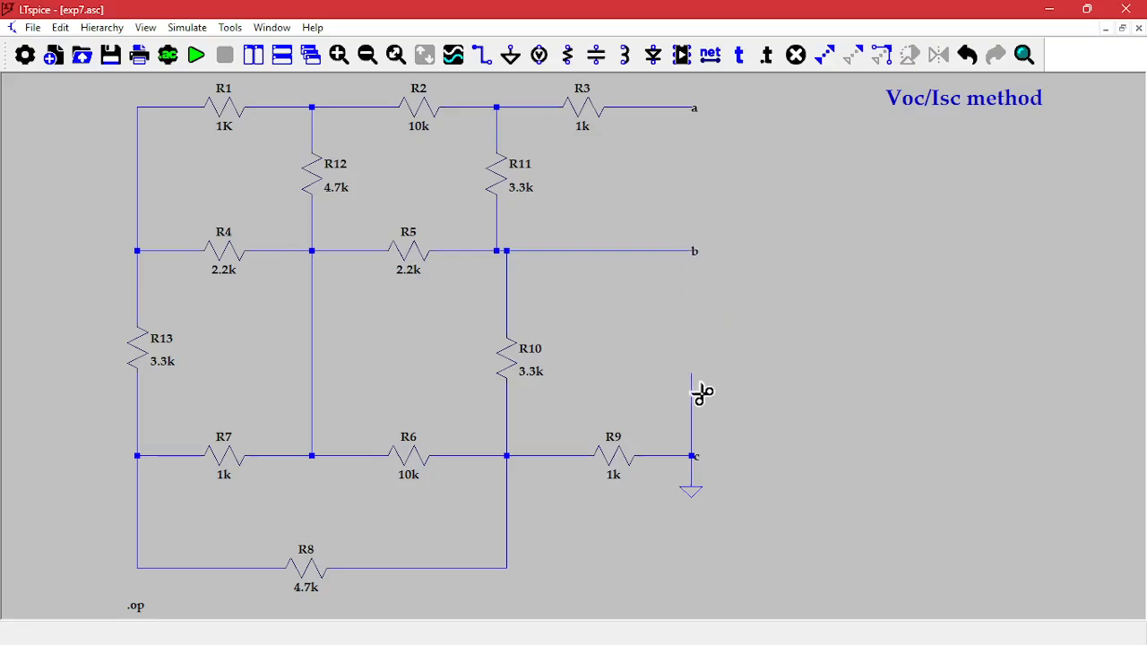
click(689, 489)
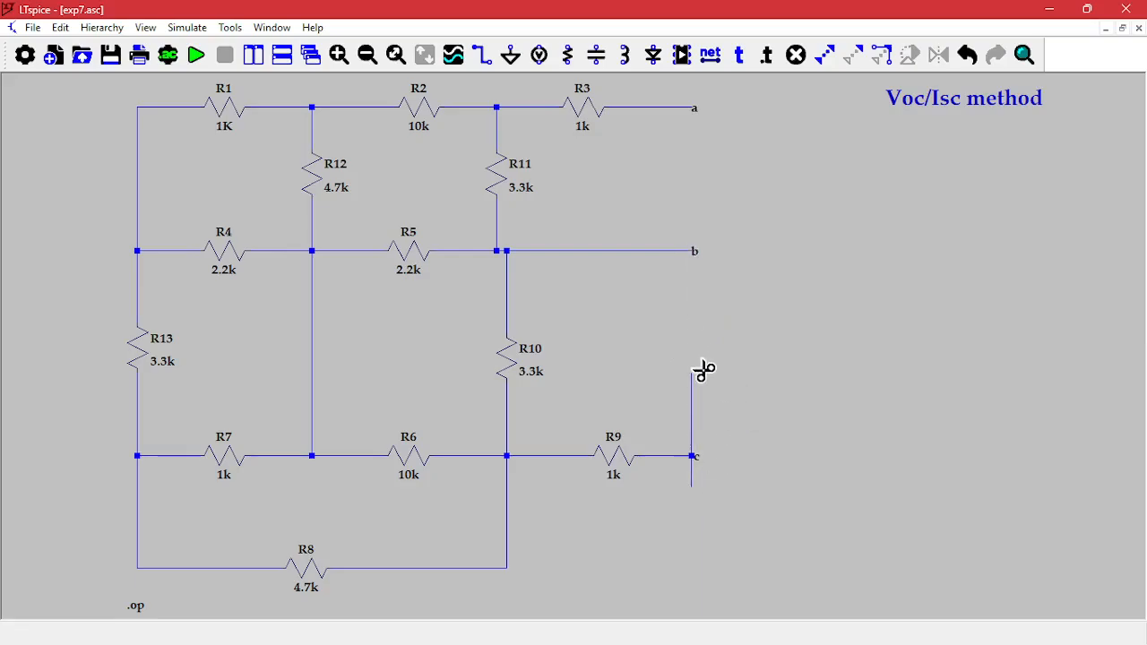
click(694, 478)
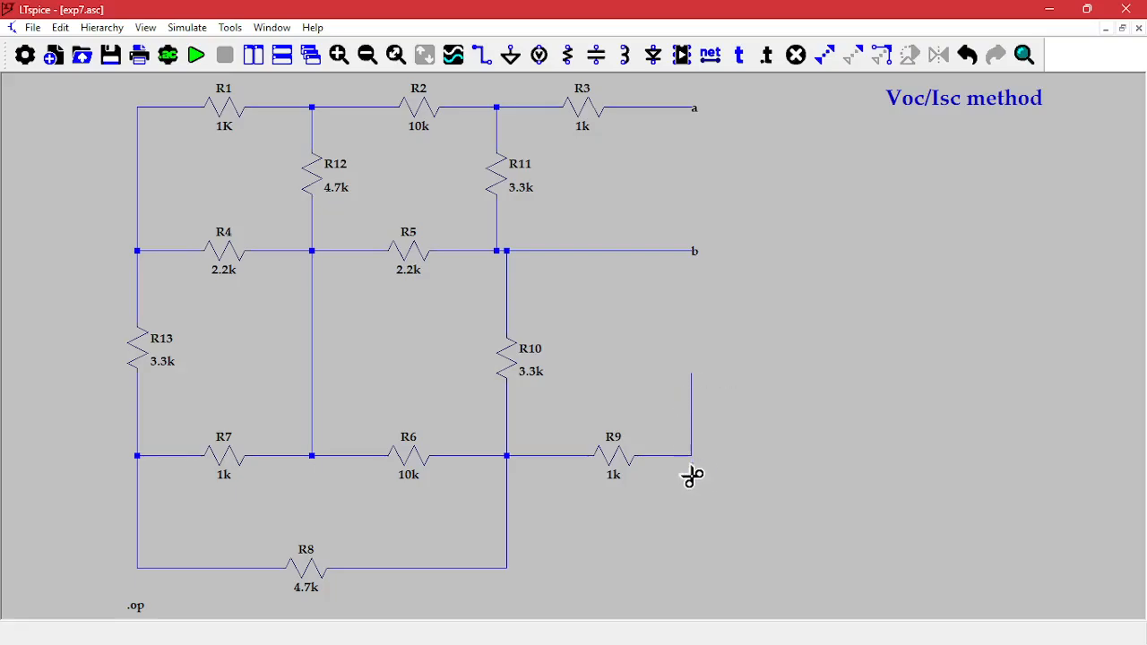
click(692, 412)
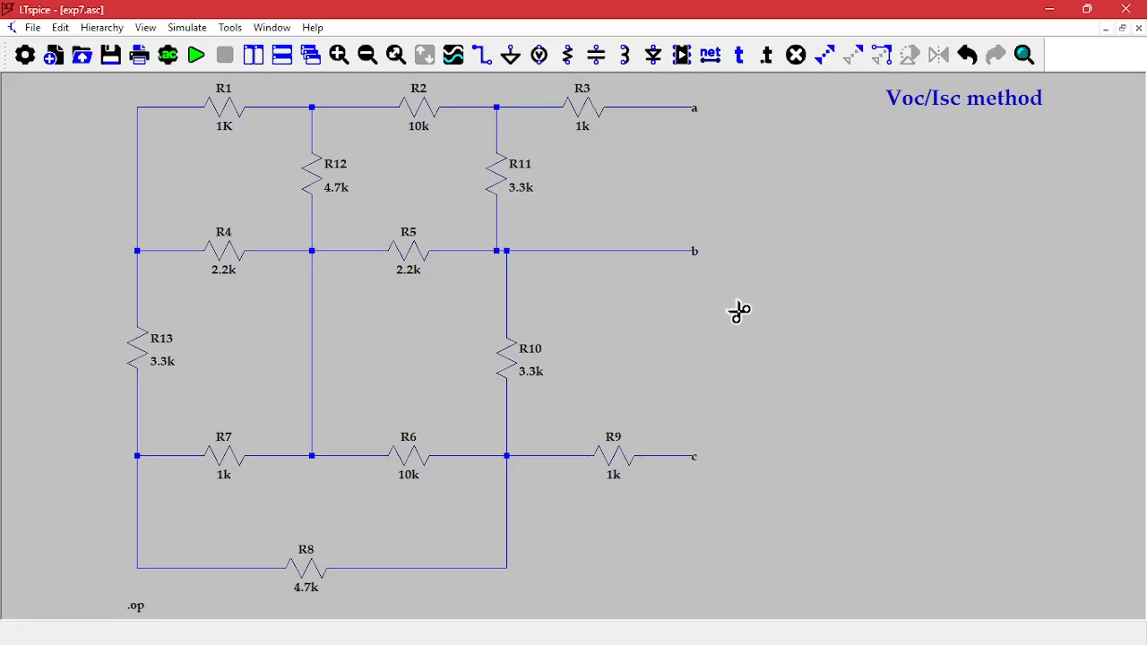
Replace the wire joining the R4–R5 and R7–R6 junctions with a voltage source, positive side toward R4–R5, wired to both junctions.
click(313, 342)
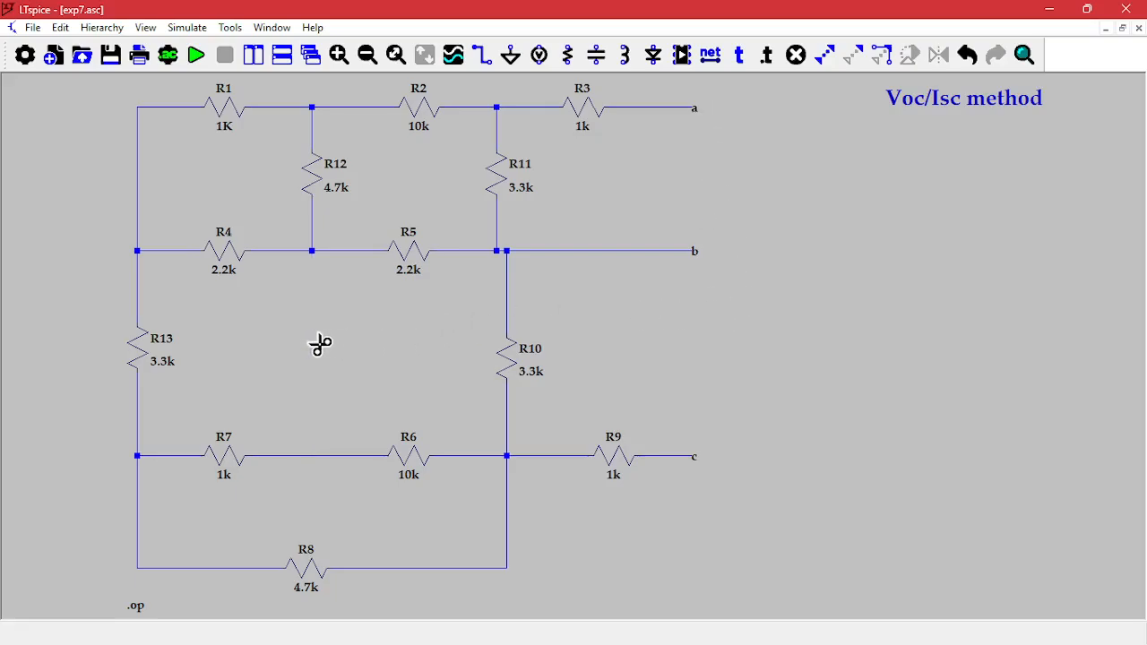
key(Escape)
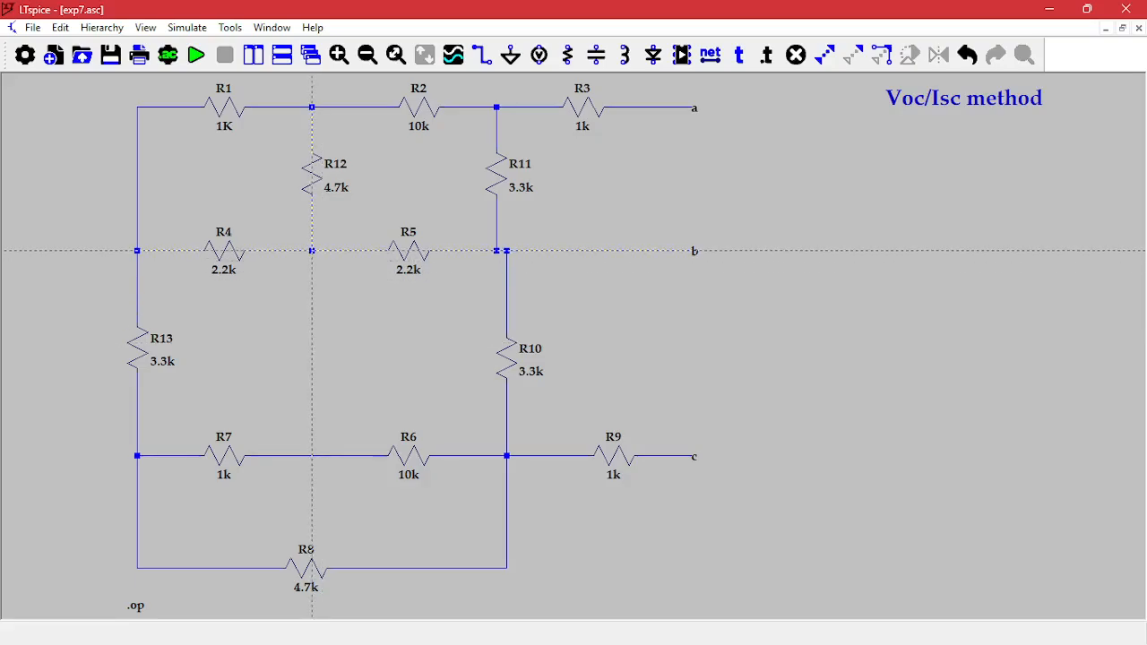
click(312, 251)
click(312, 322)
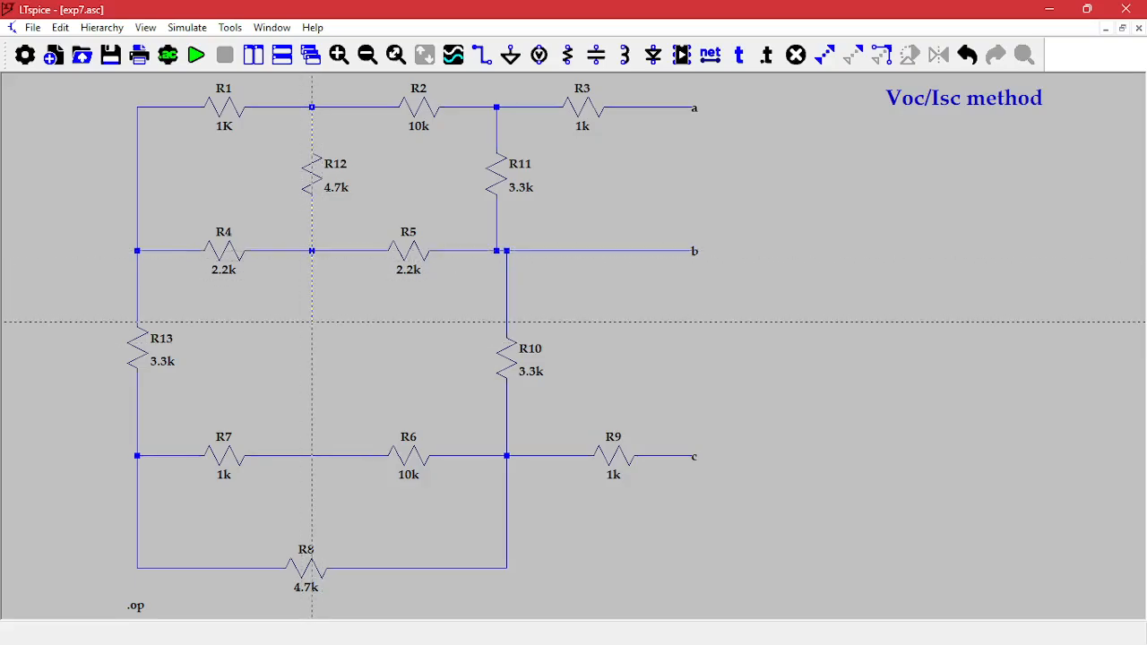
key(v)
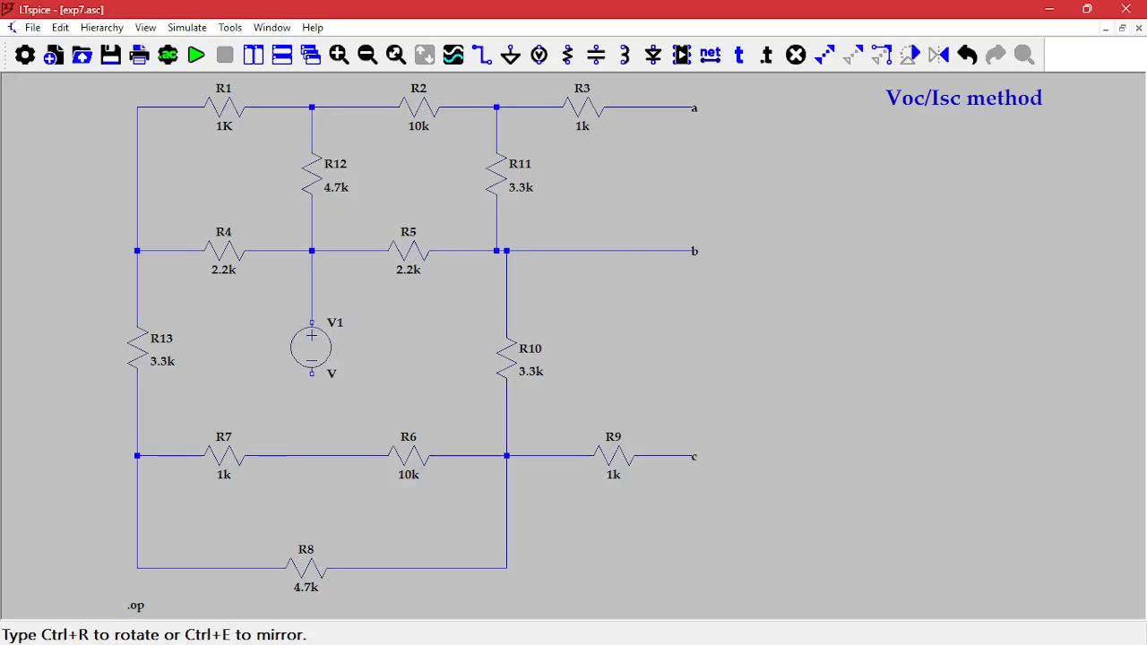
click(312, 322)
key(F3)
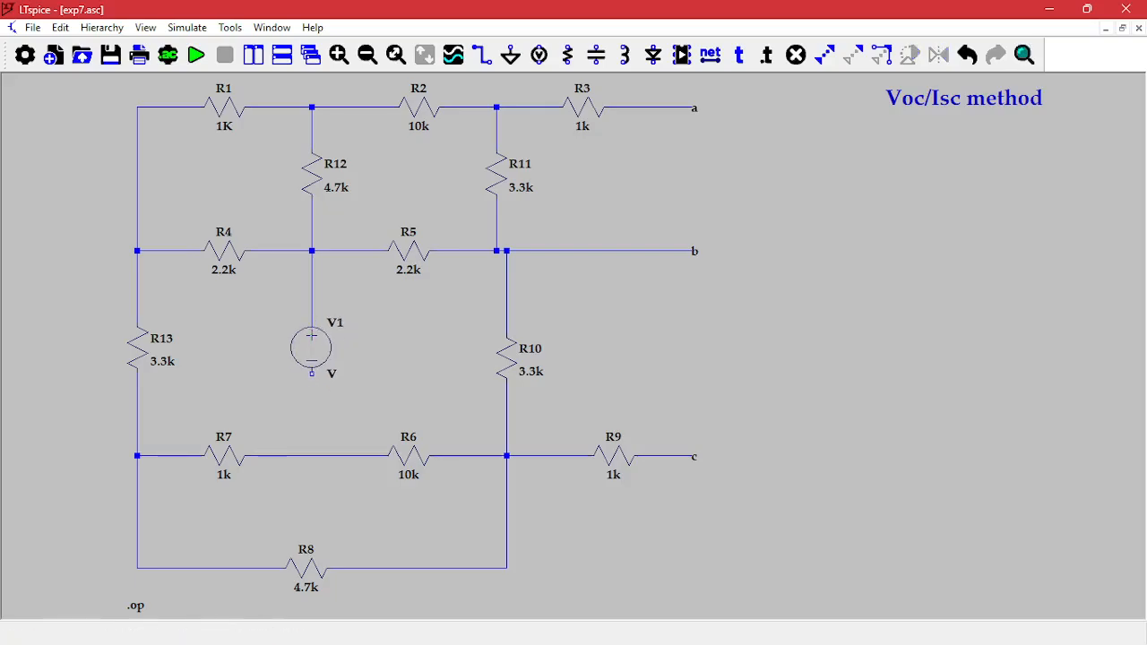
click(312, 373)
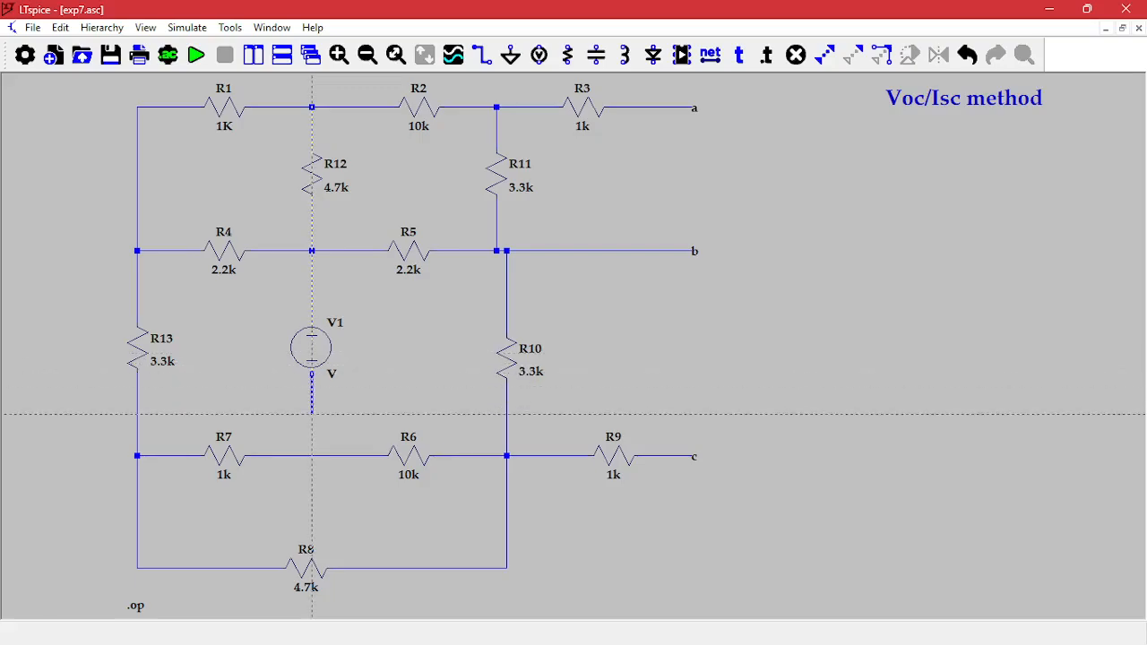
click(312, 456)
Set the value of the new middle-branch voltage source to 20V.
right_click(334, 380)
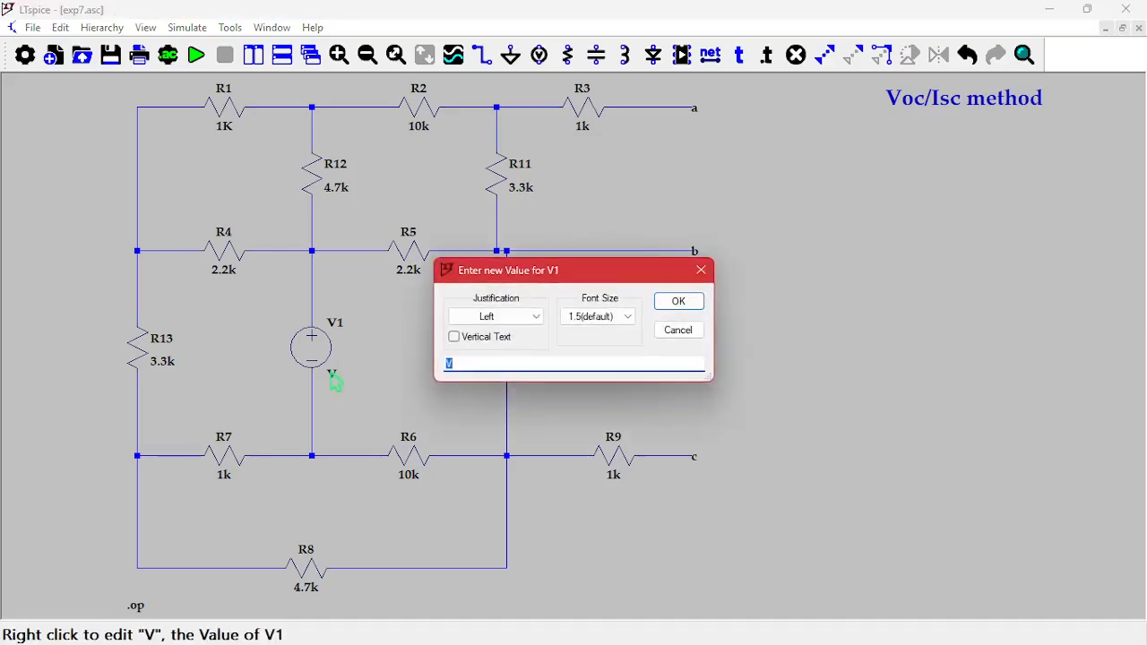
text(20V)
key(Return)
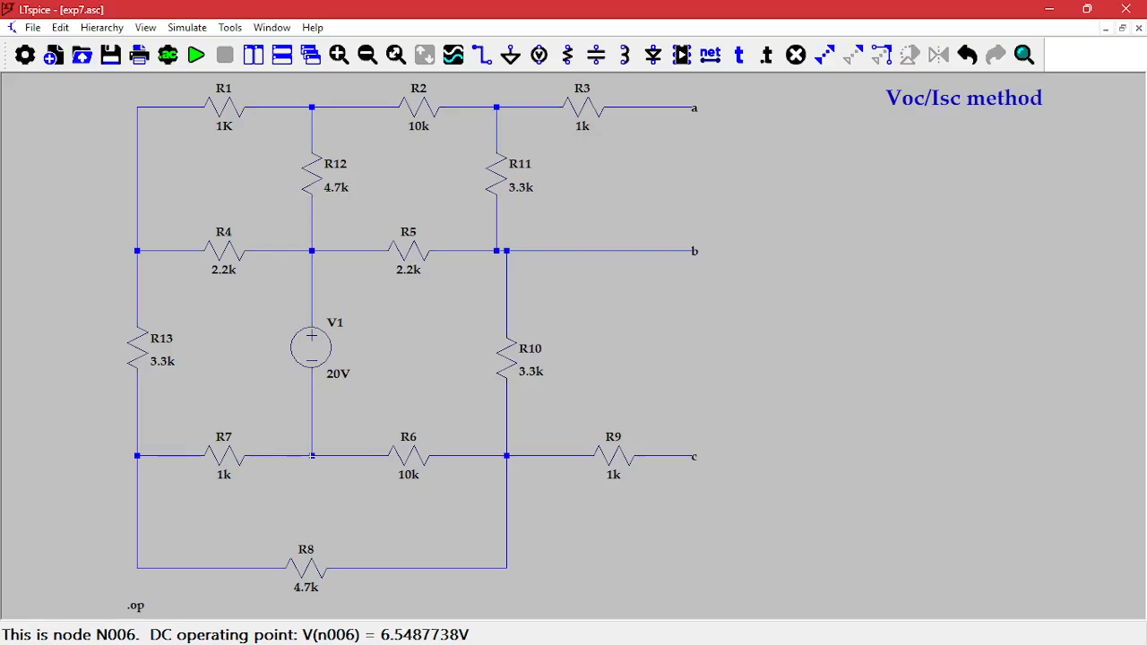
Place a ground symbol below the R7–R6 junction and wire it to that junction.
key(g)
click(312, 484)
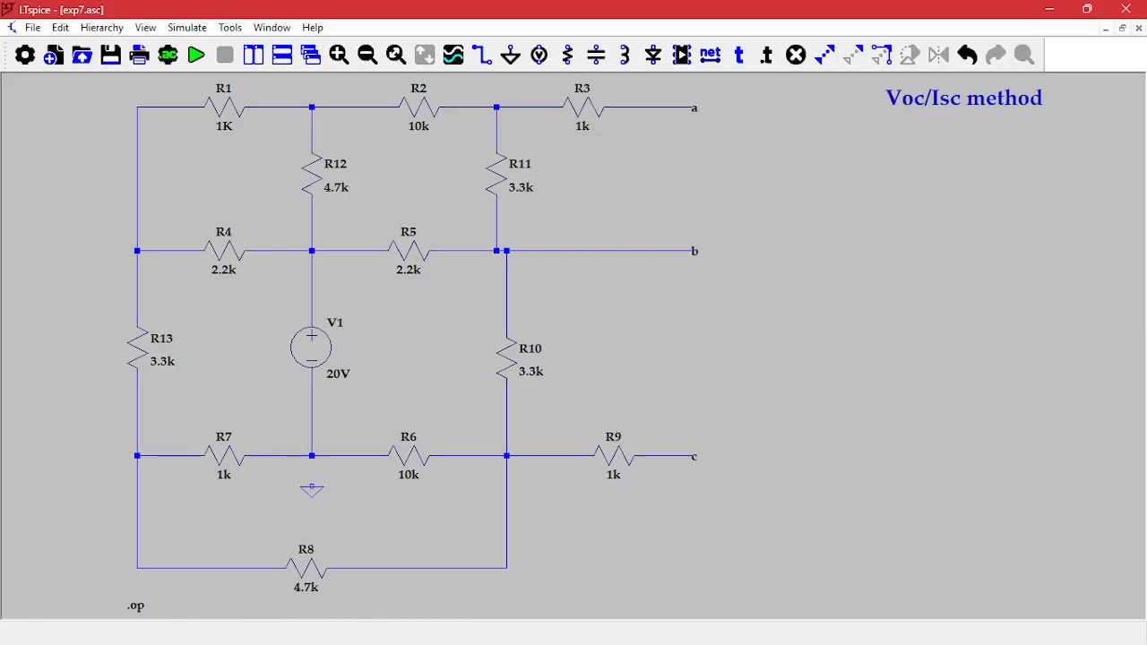
key(F3)
click(311, 456)
click(312, 487)
key(Escape)
Switch to Note and review the Voc/Isc formula and its worked example for Rab, then bring up the calculator emulator.
mouse_move(668, 634)
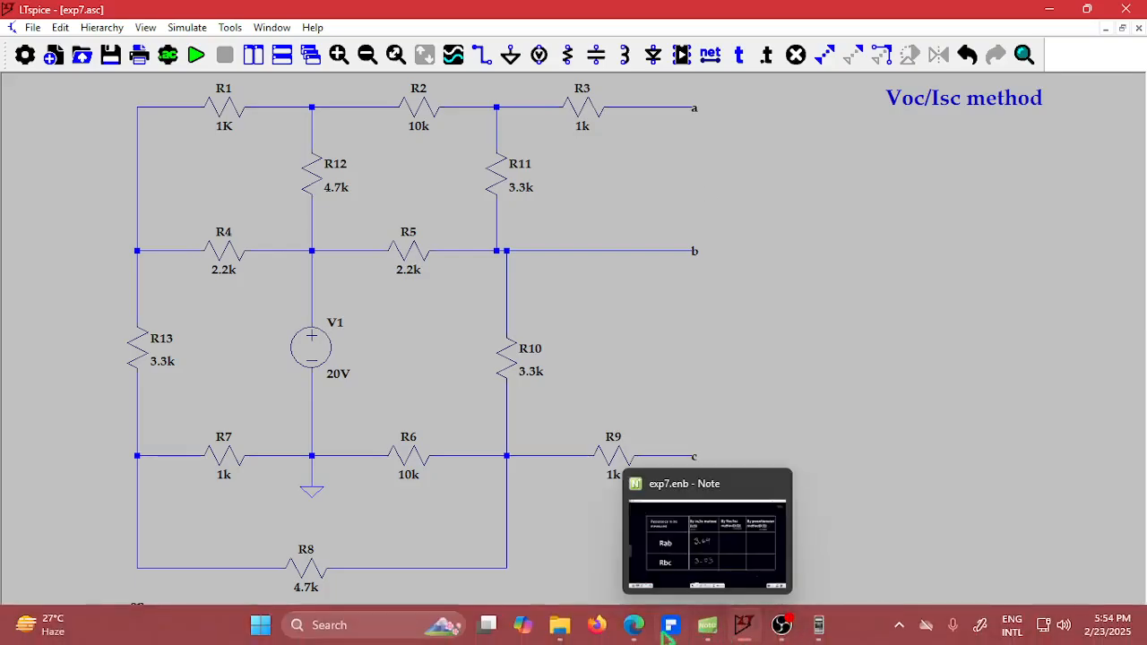
click(707, 627)
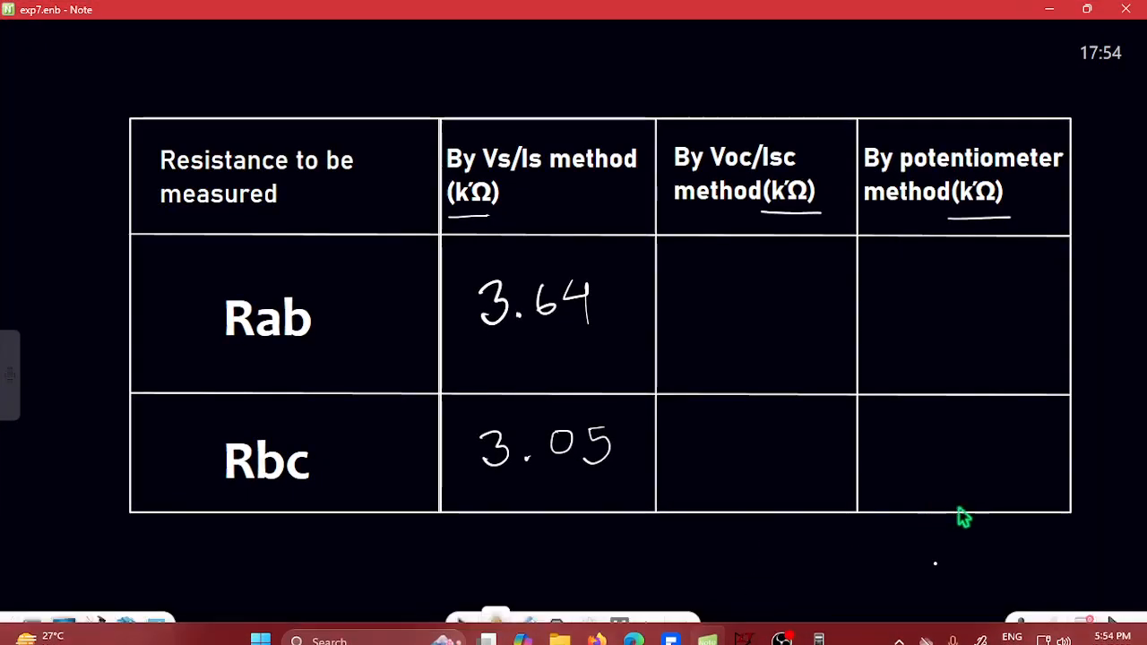
click(1115, 627)
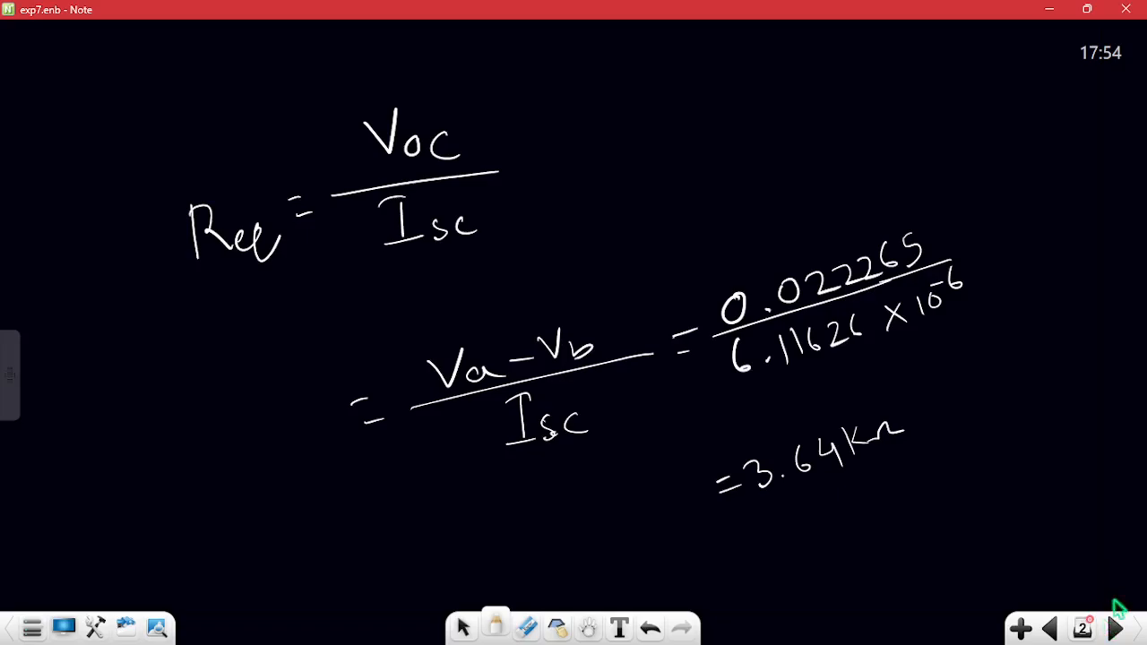
click(1116, 627)
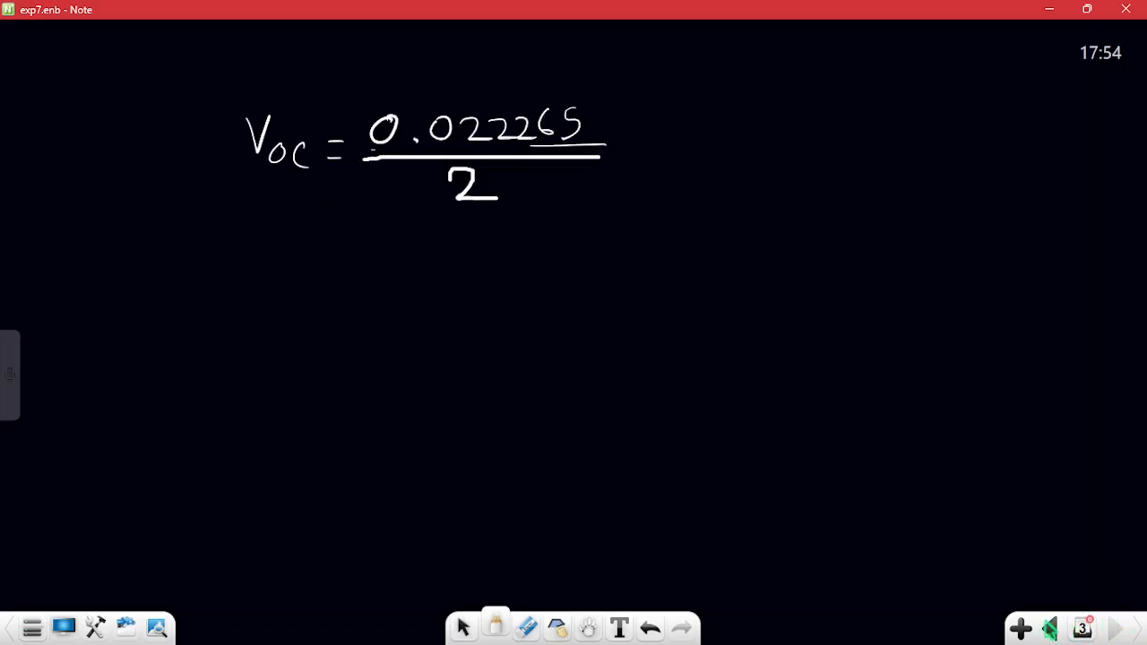
click(1050, 628)
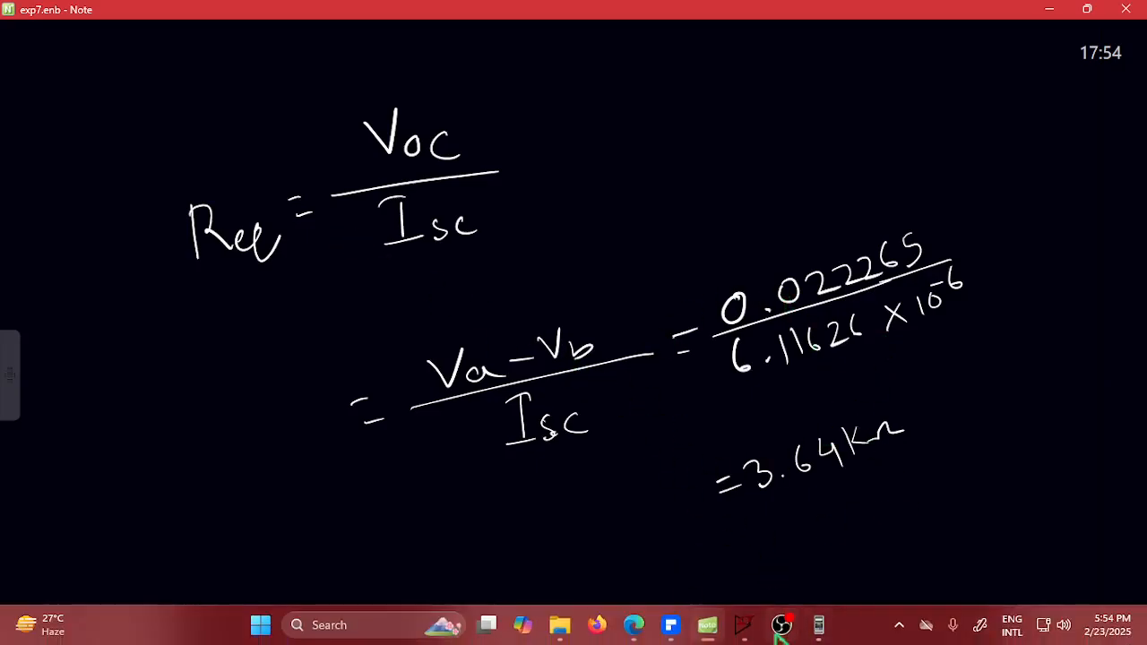
click(818, 625)
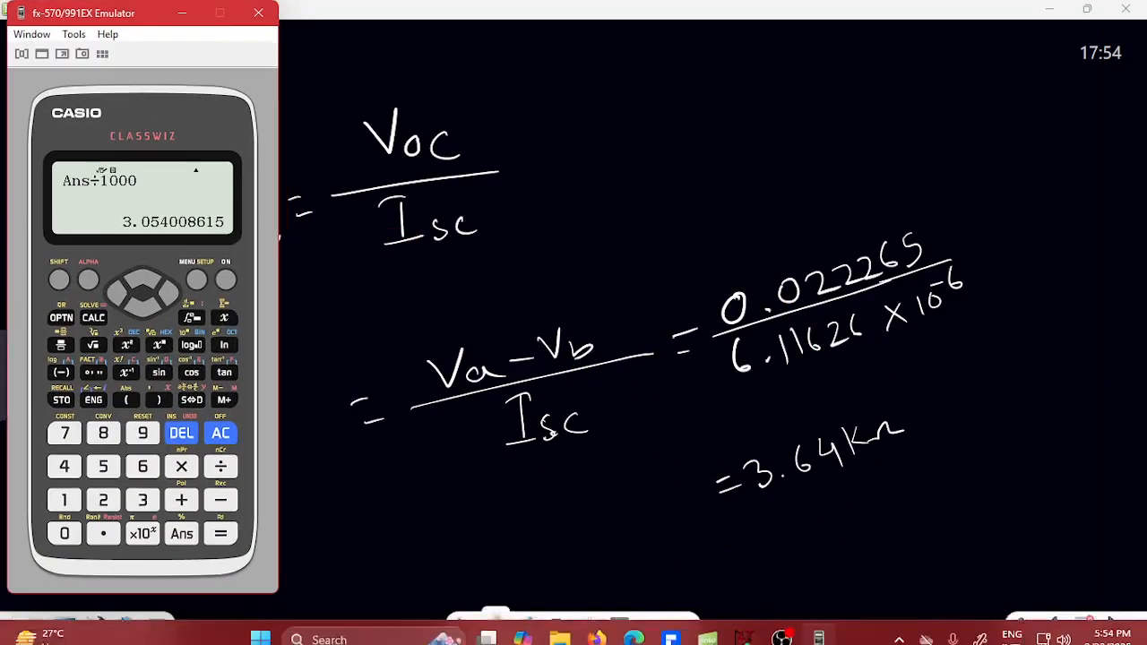
Return to LTspice, run the operating point simulation, and place a voltage label on the wire between R11 and R3.
click(751, 631)
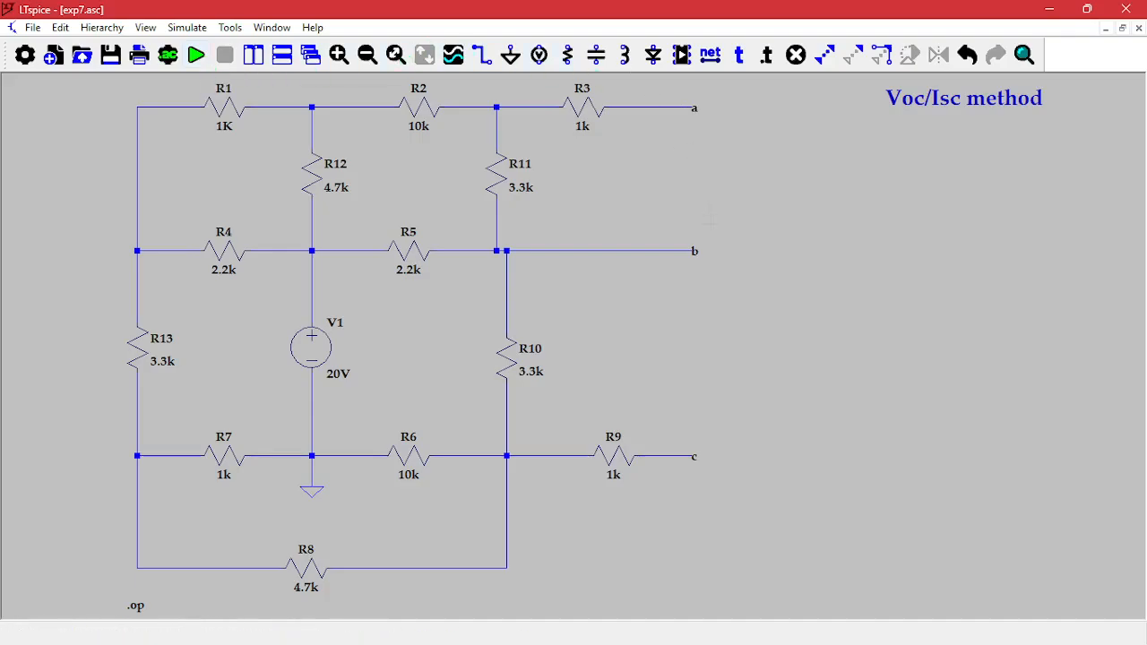
click(205, 56)
click(796, 54)
key(Escape)
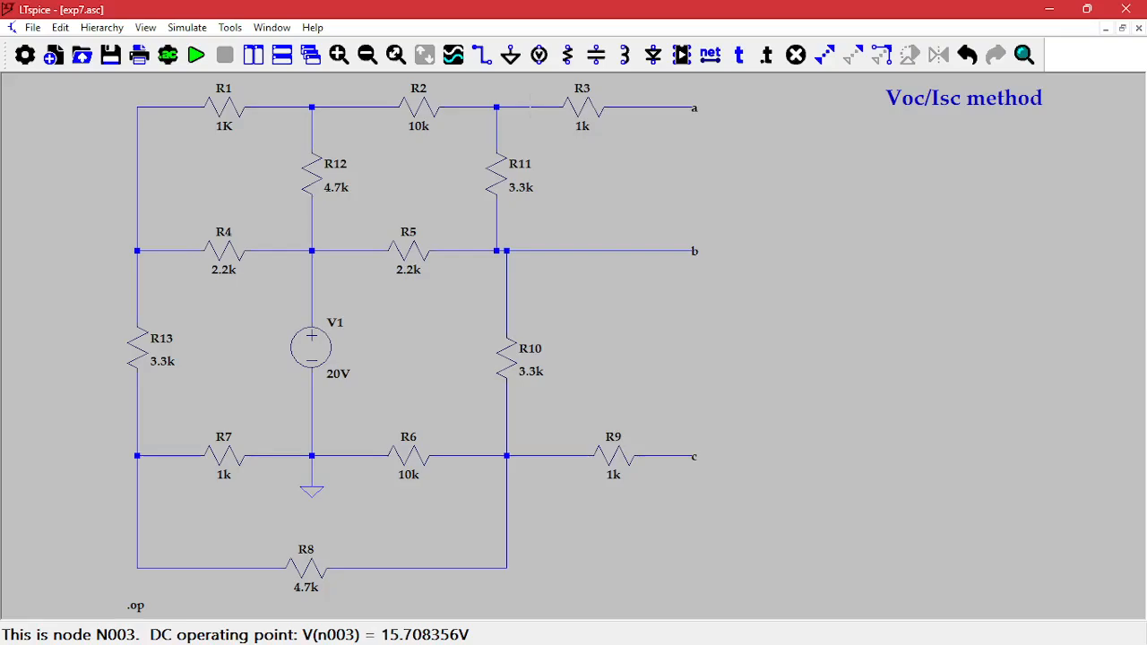
click(530, 106)
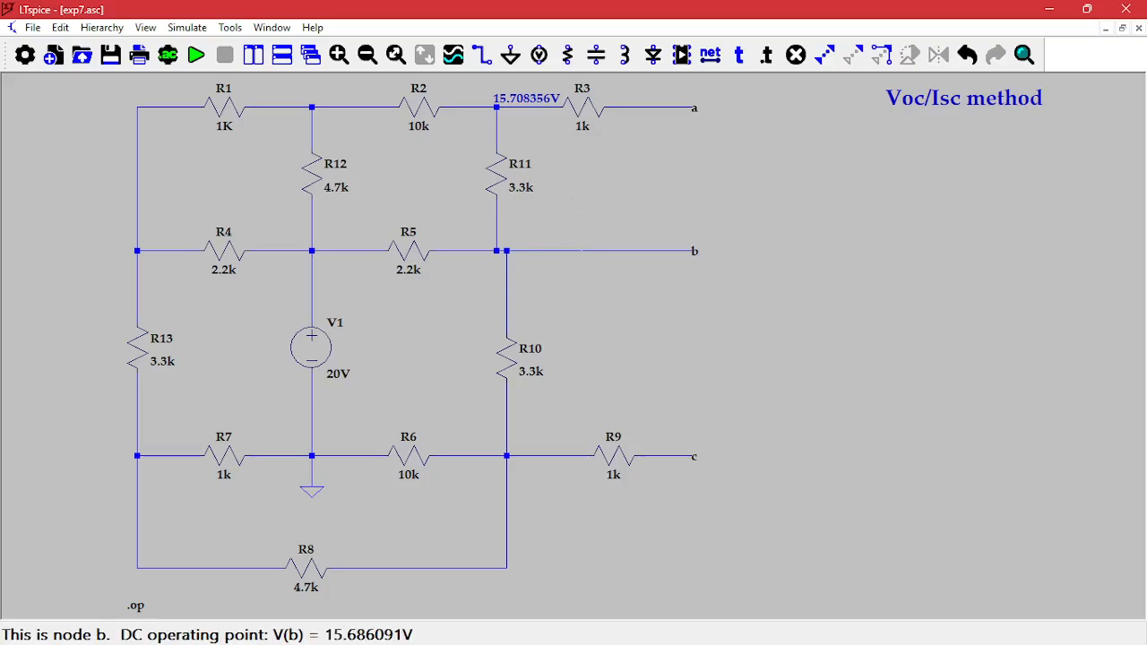
Place a voltage label on the node b wire, then compute Voc as 15.708356−15.686091 in the calculator emulator.
click(587, 251)
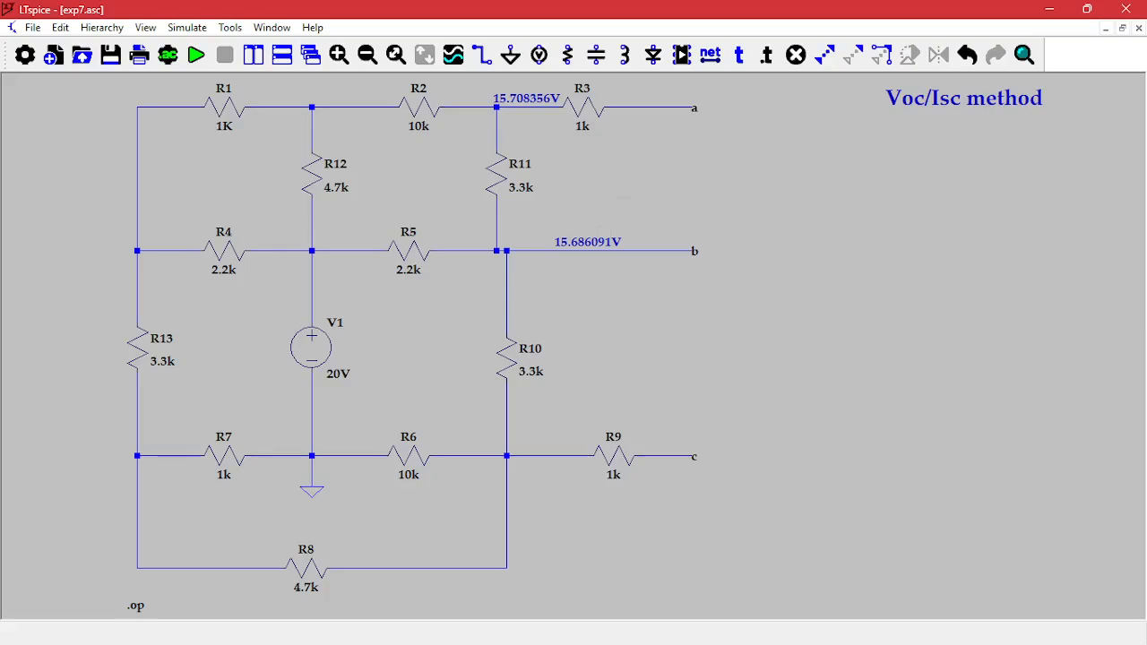
mouse_move(691, 638)
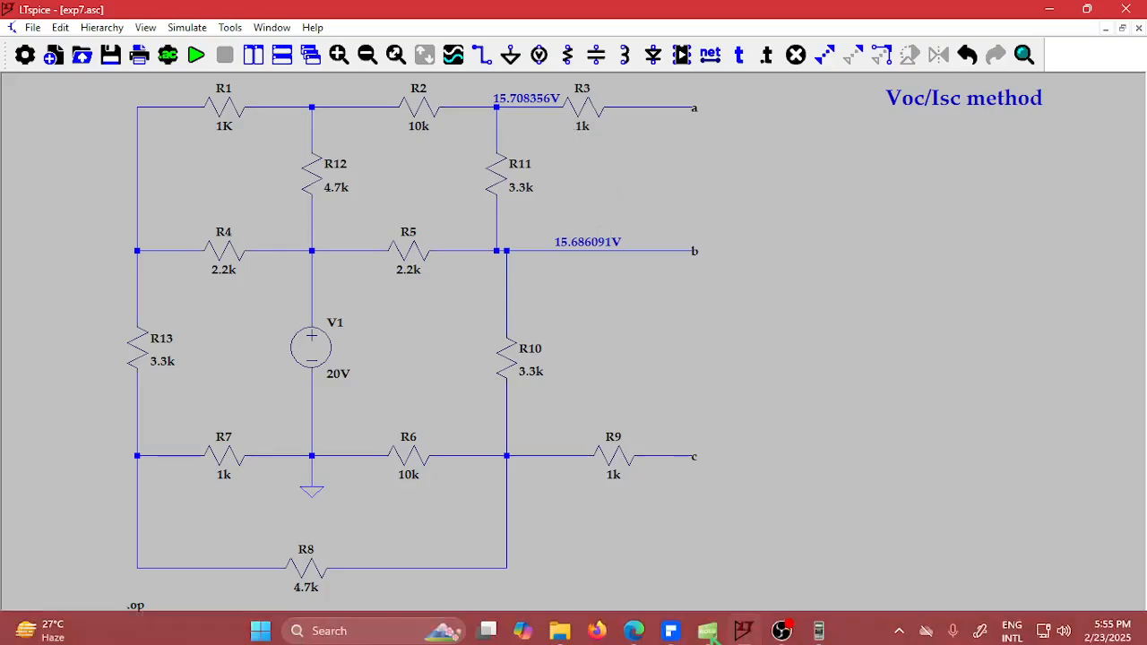
click(816, 628)
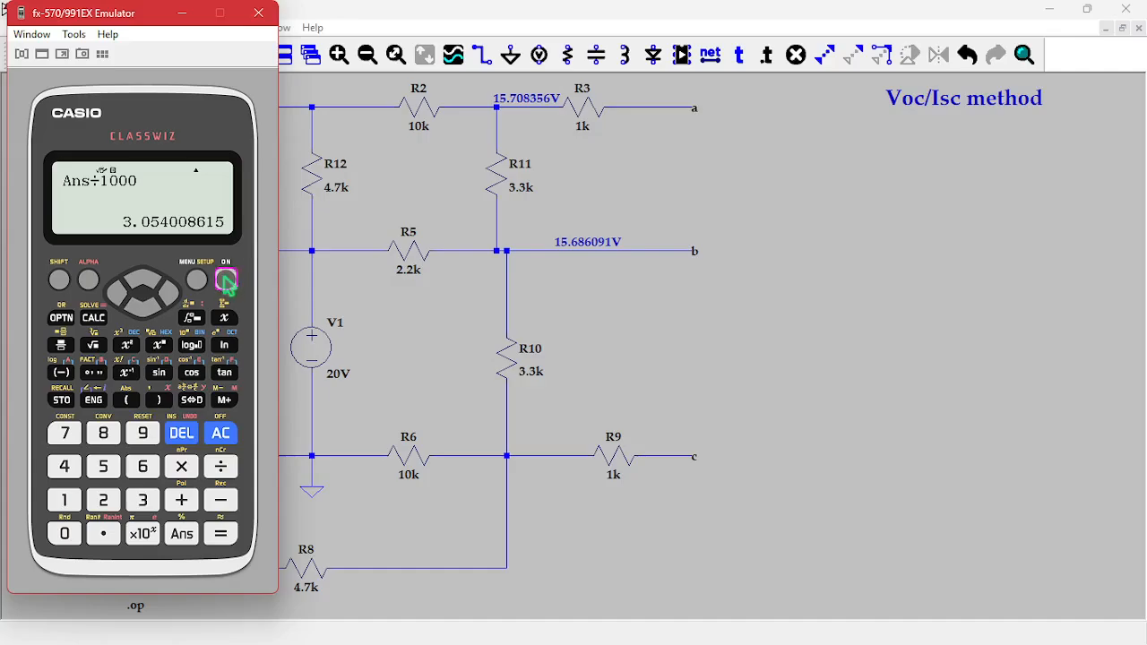
click(227, 283)
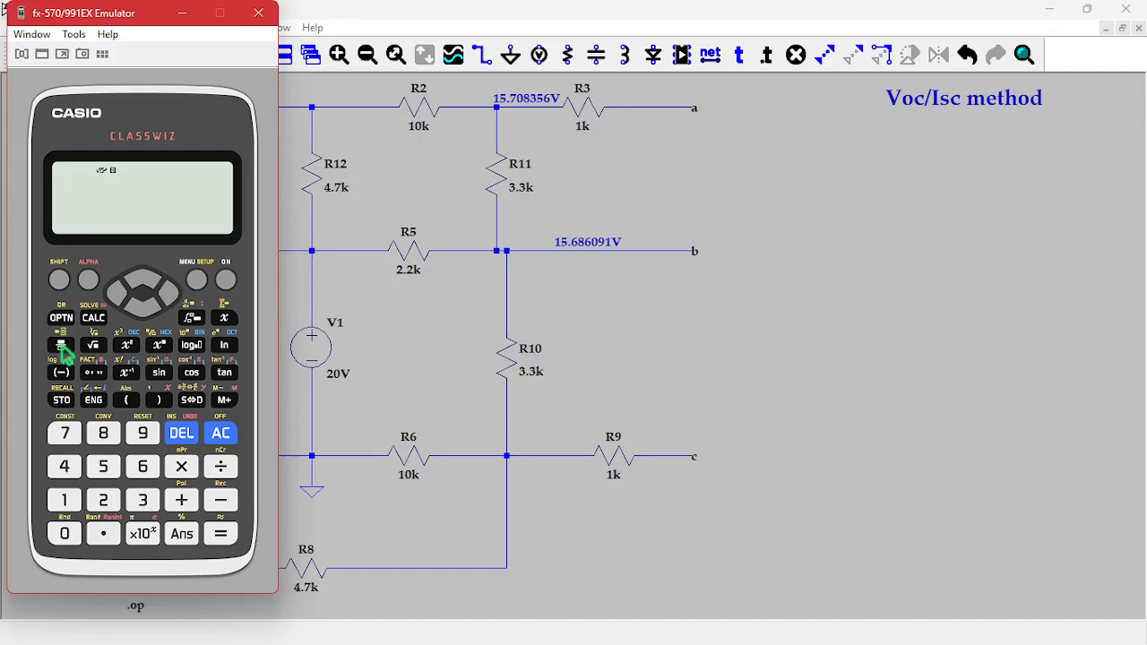
text(15.708356-15.68)
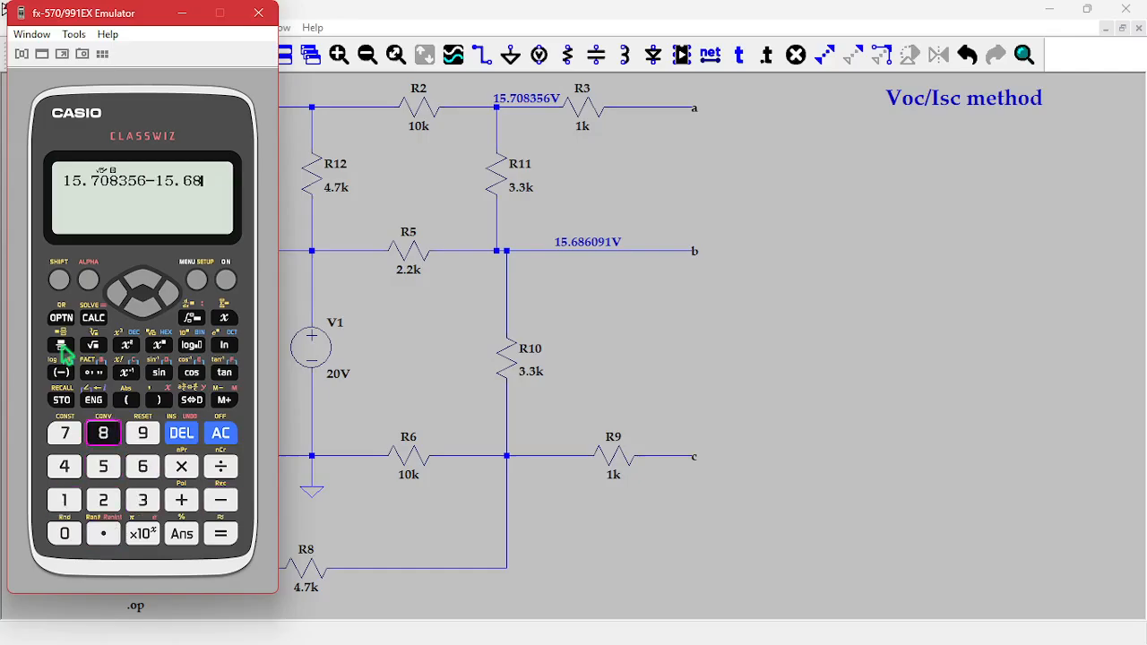
text(6091)
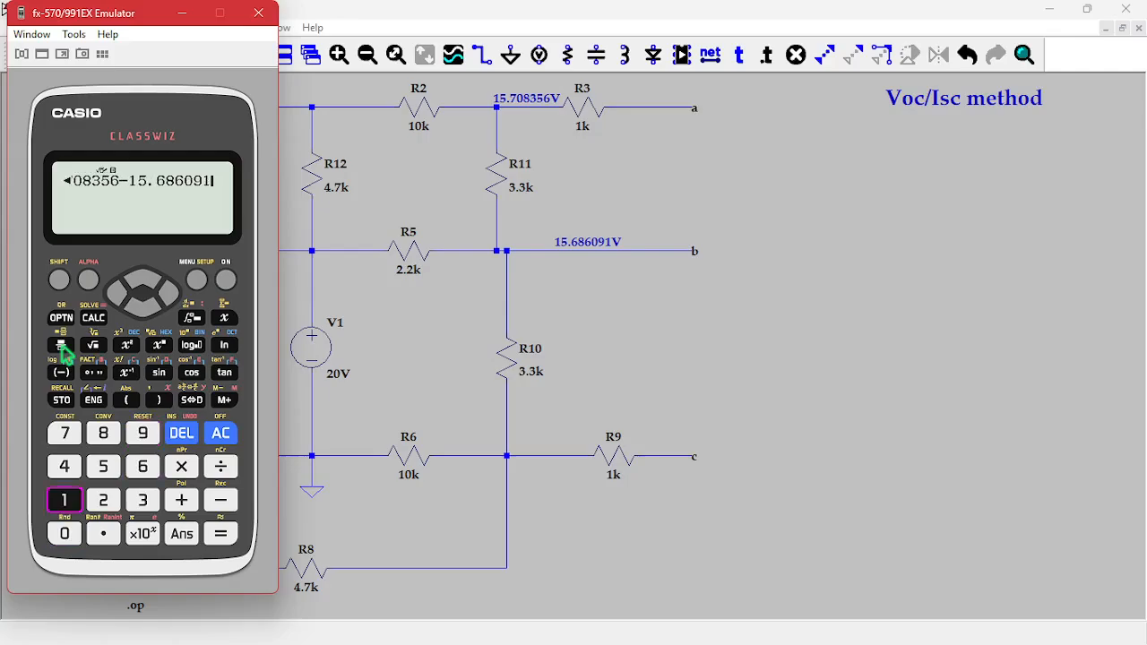
key(Return)
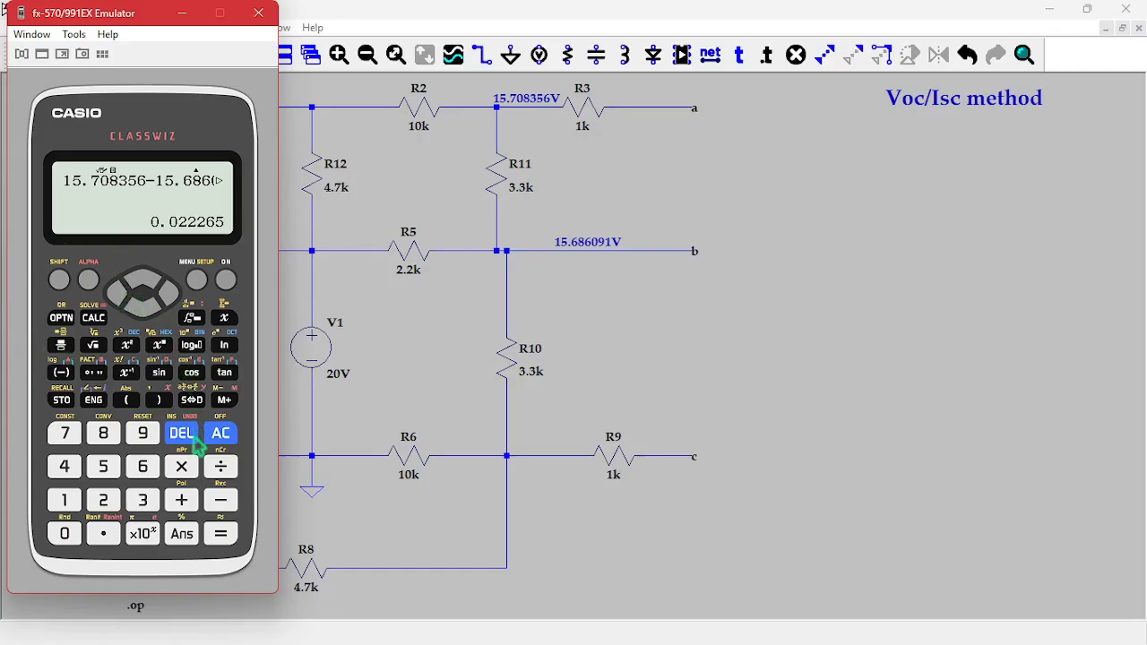
click(187, 15)
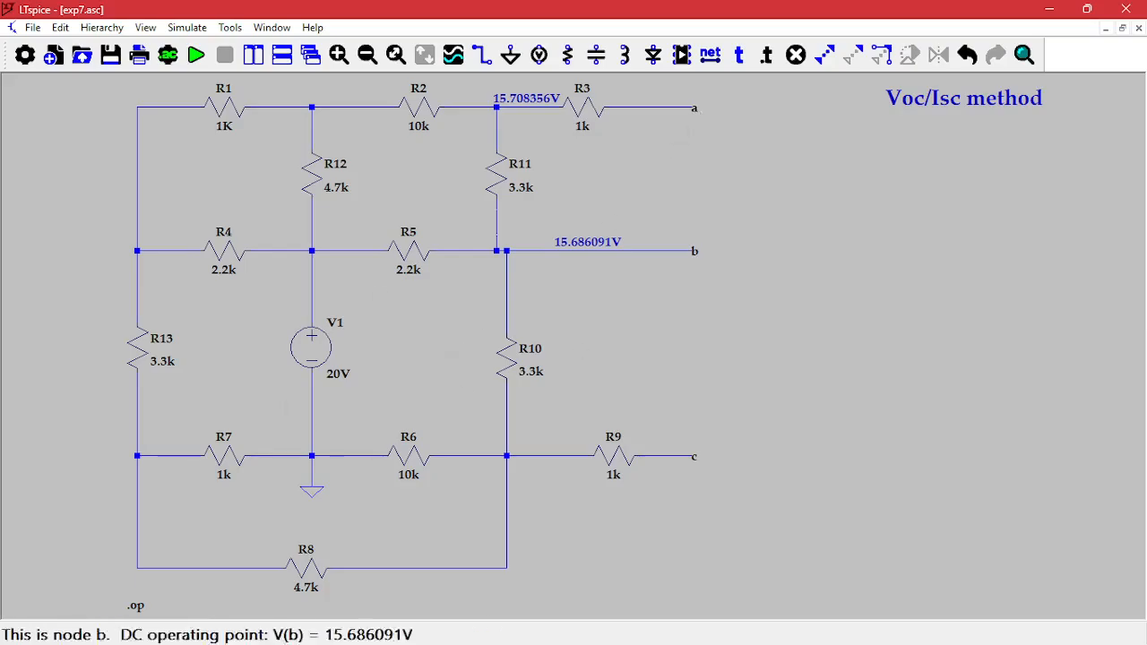
Short terminals a and b with a vertical wire and run the operating point simulation.
key(w)
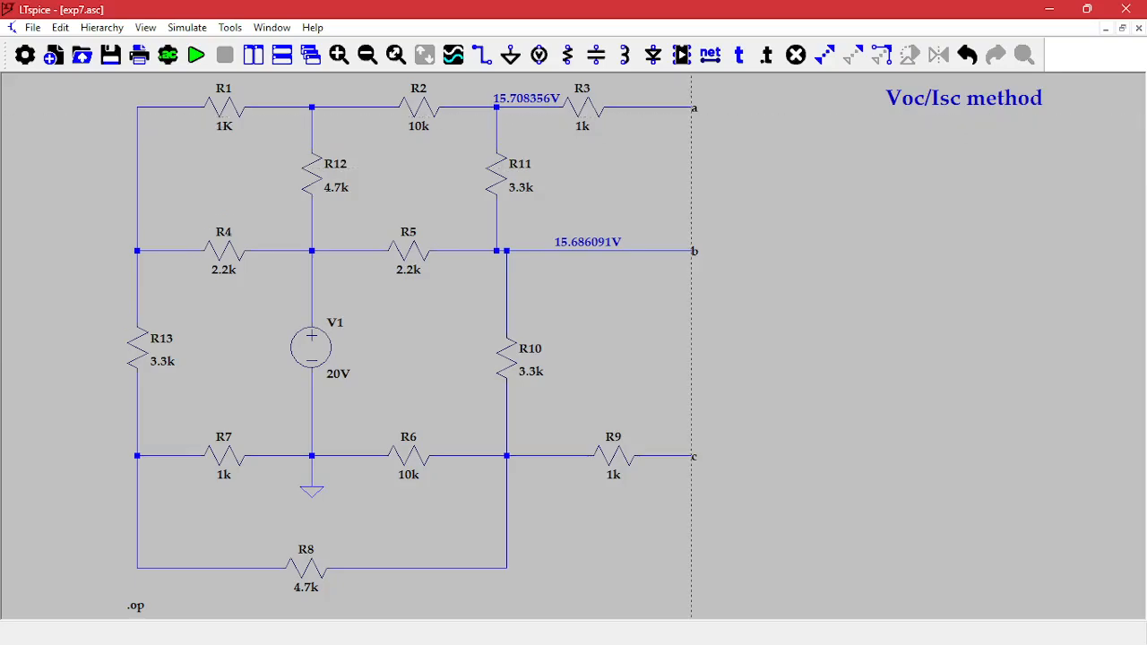
click(691, 108)
click(691, 251)
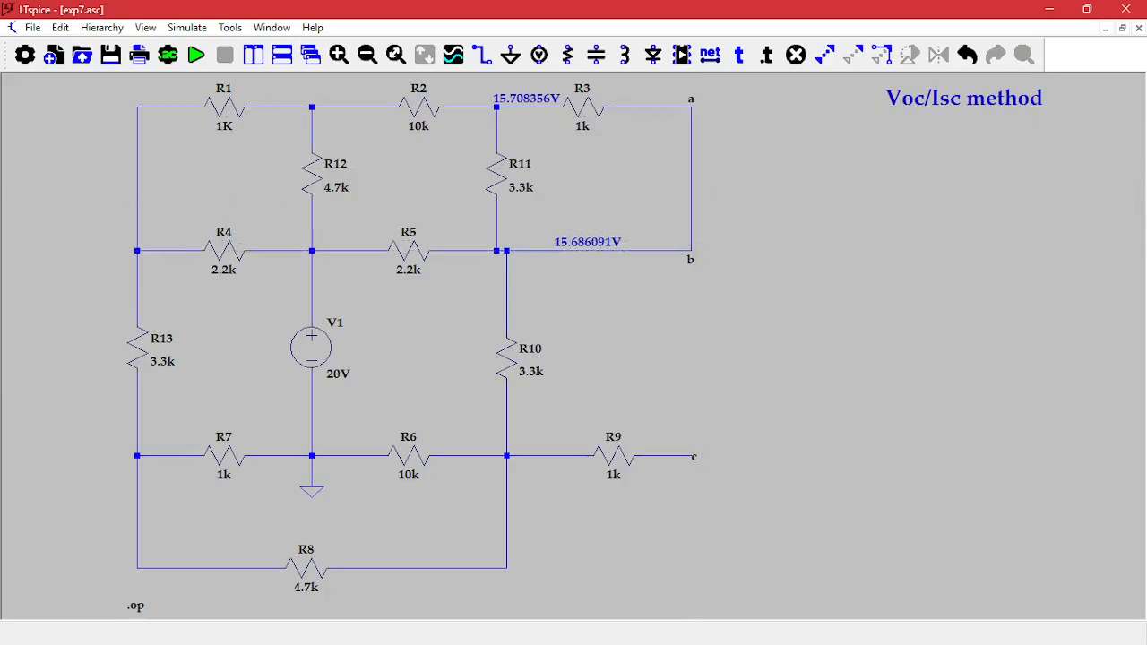
right_click(823, 219)
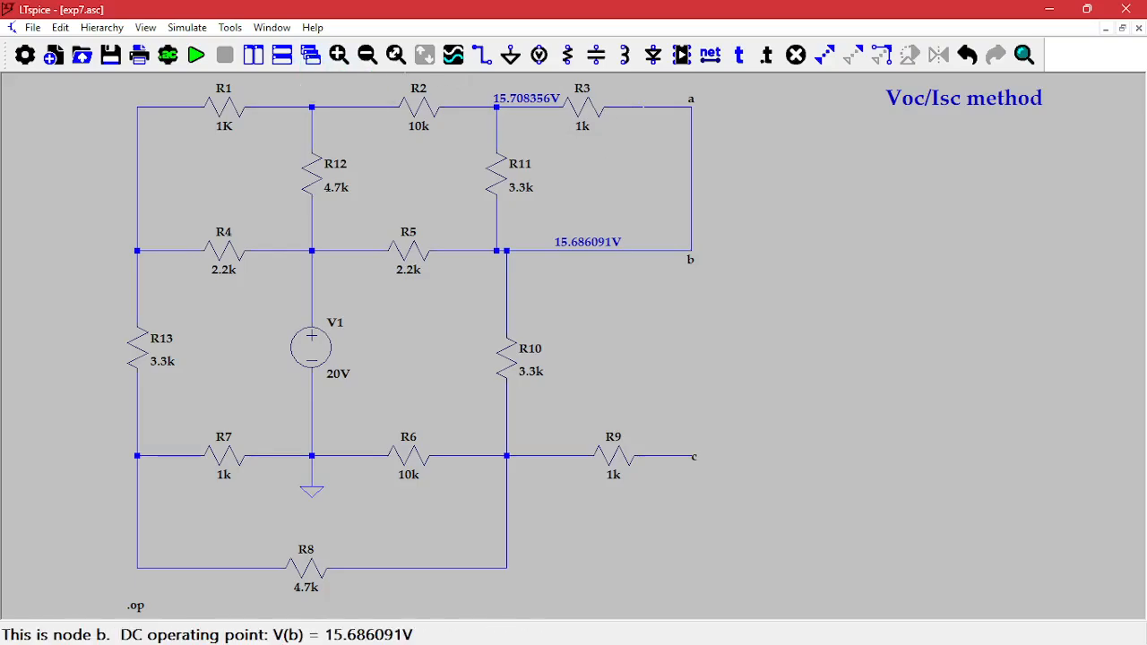
right_click(592, 107)
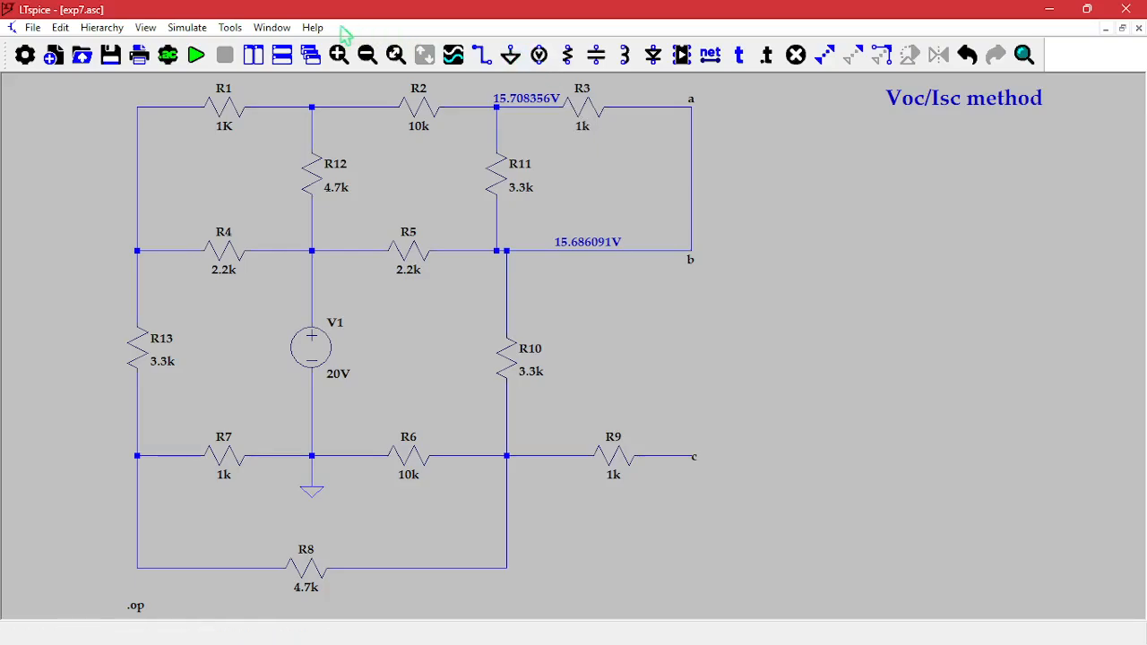
click(197, 57)
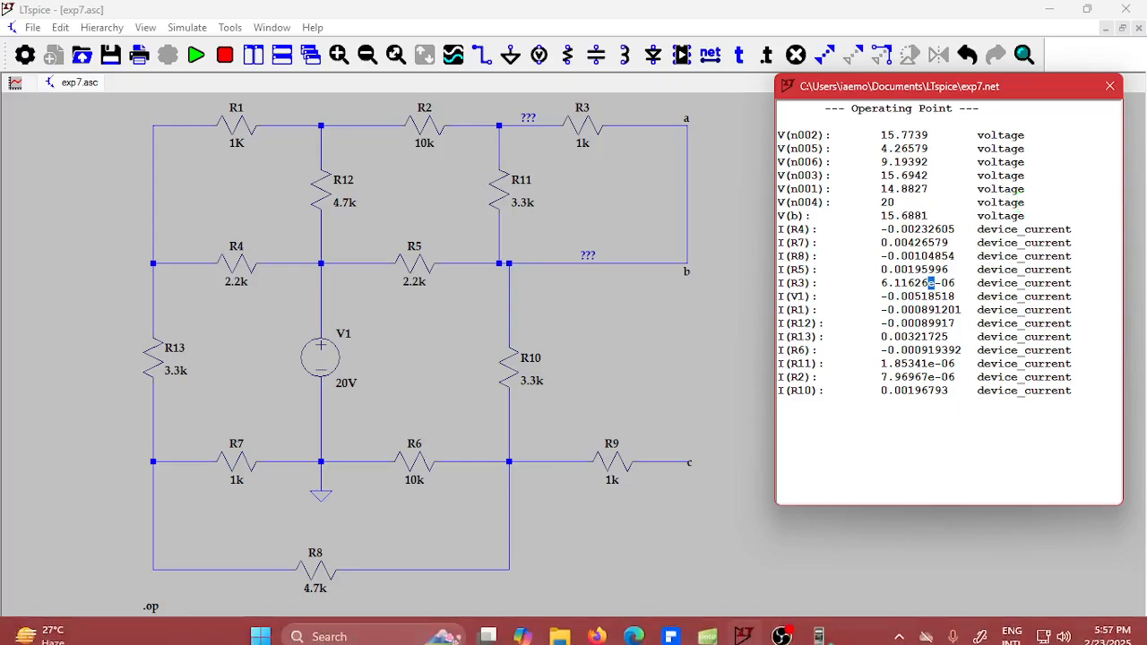
Switch to the calculator emulator and divide the previous answer by the R3 short-circuit current, 6.11626×10^-6.
click(818, 638)
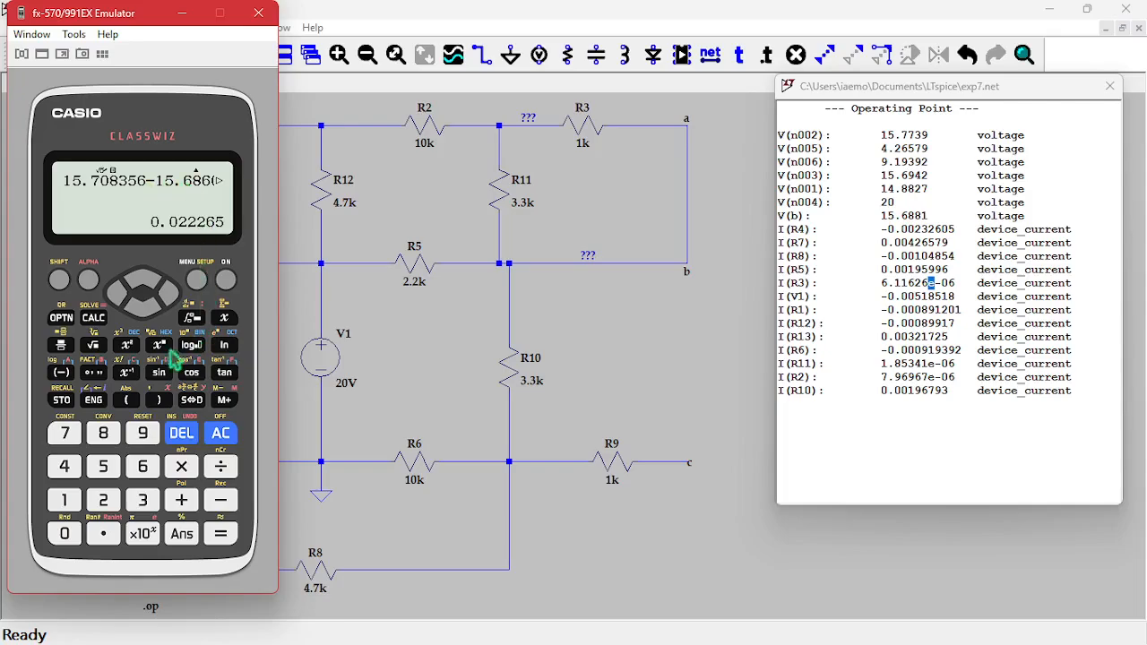
click(61, 346)
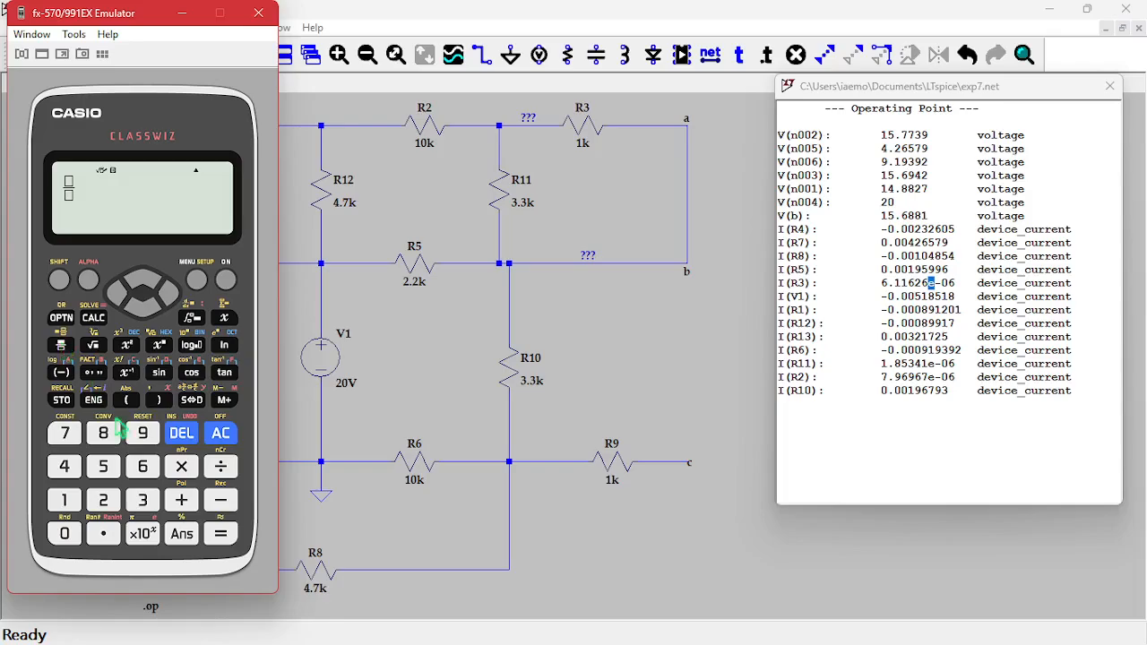
click(184, 532)
click(142, 306)
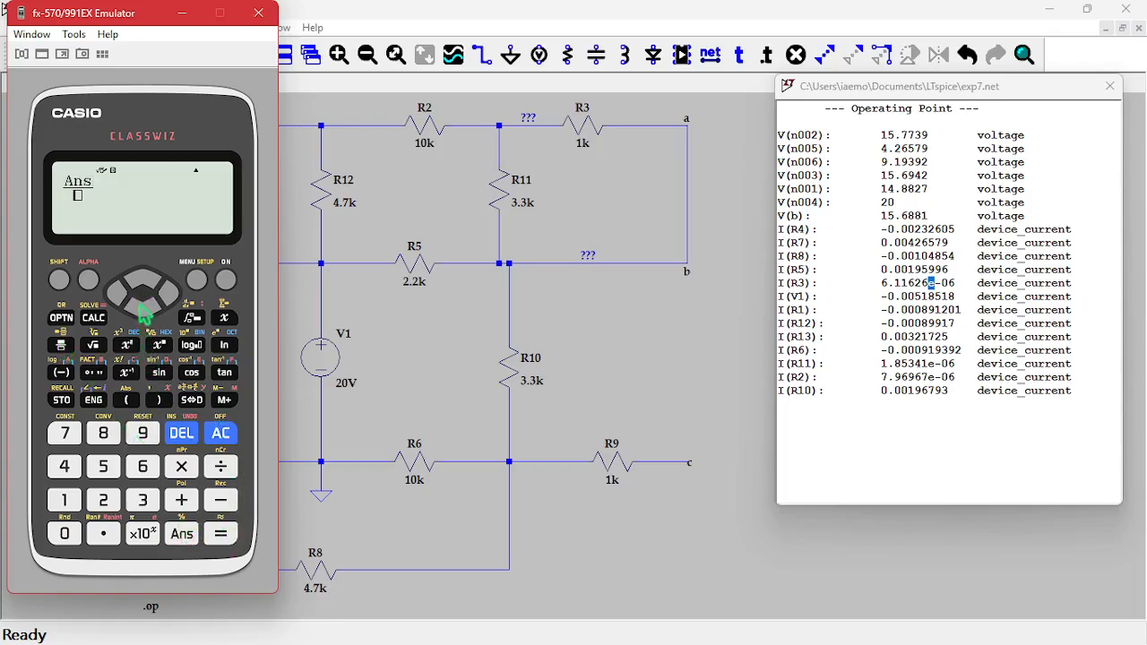
text(6.11626)
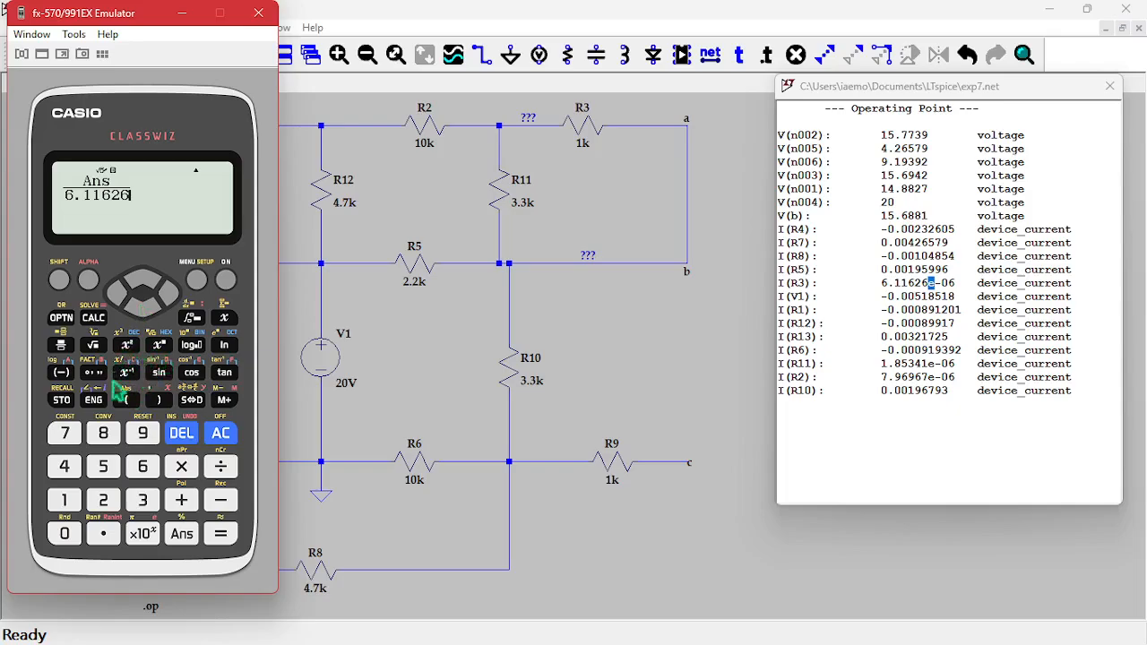
click(184, 468)
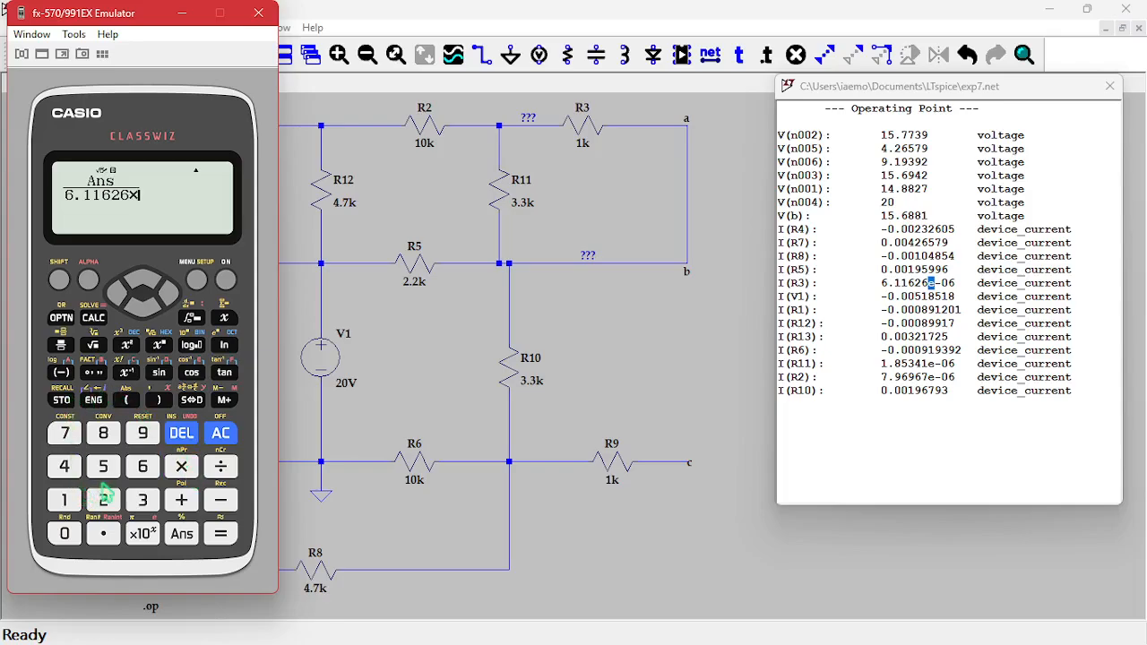
text(10)
click(163, 348)
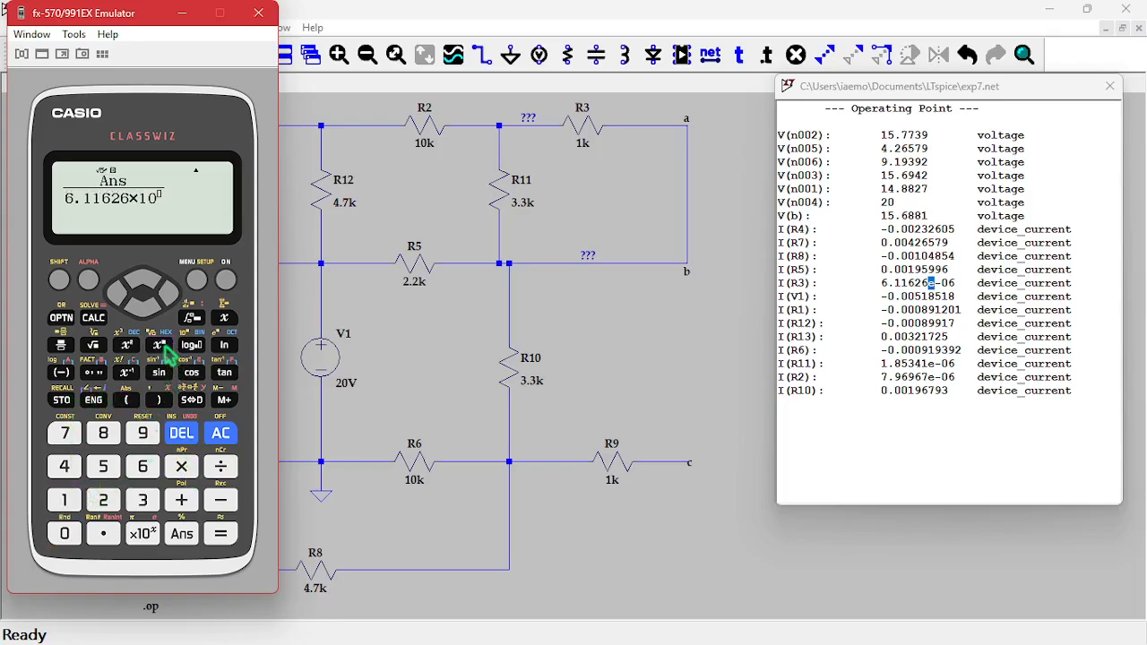
text(-)
key(Return)
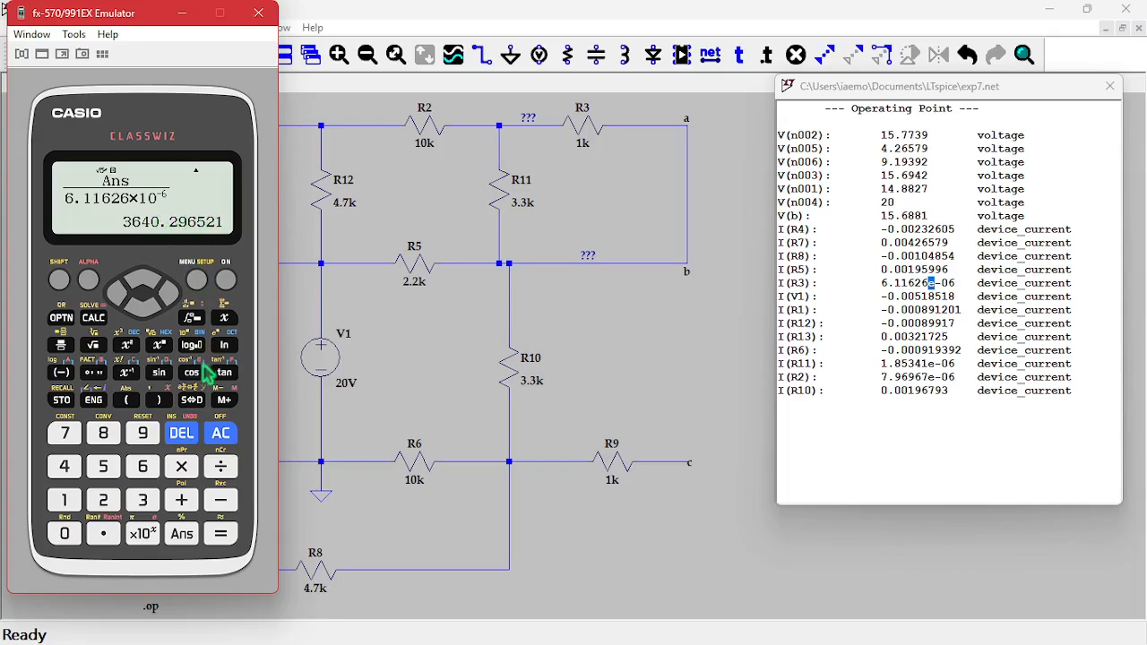
Divide the calculated resistance by 1000 to convert it to kilohms.
click(220, 466)
click(65, 500)
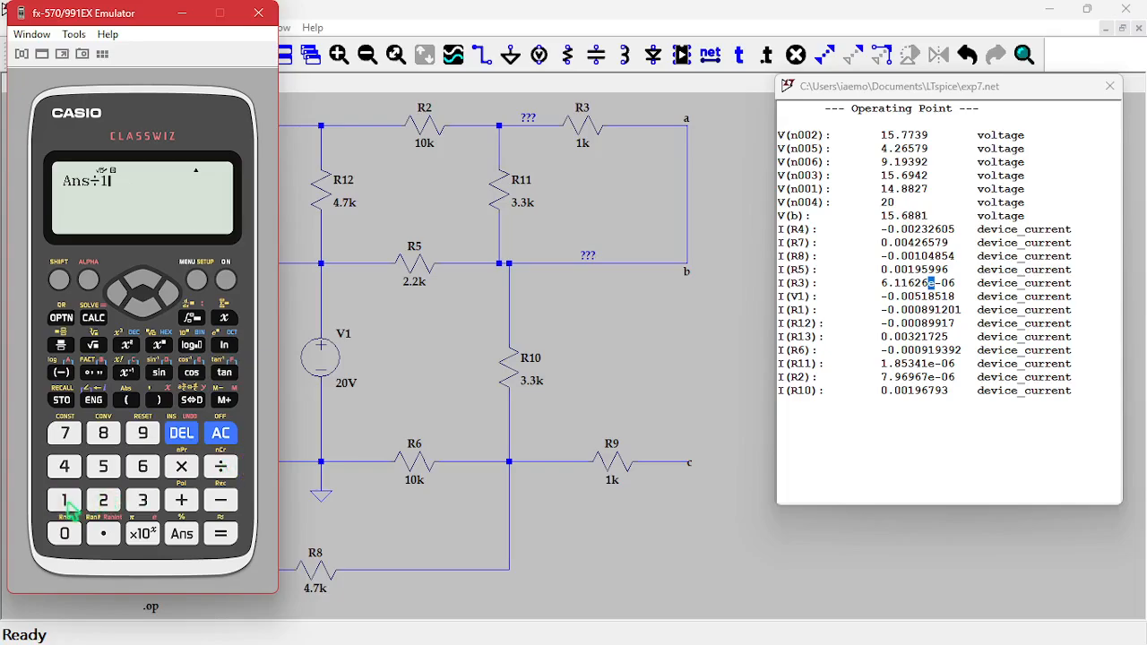
click(64, 534)
click(65, 533)
click(65, 533)
click(220, 536)
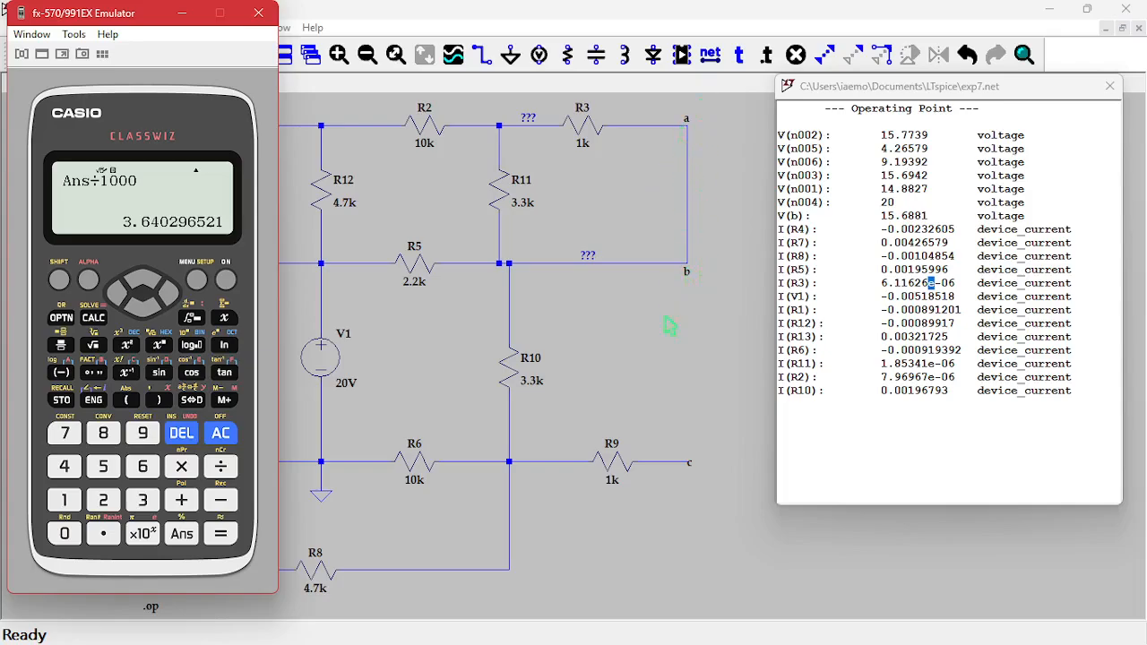
Switch to Note, go to the results table and handwrite 3.64 in the Rab cell of the Voc/Isc method column.
mouse_move(887, 642)
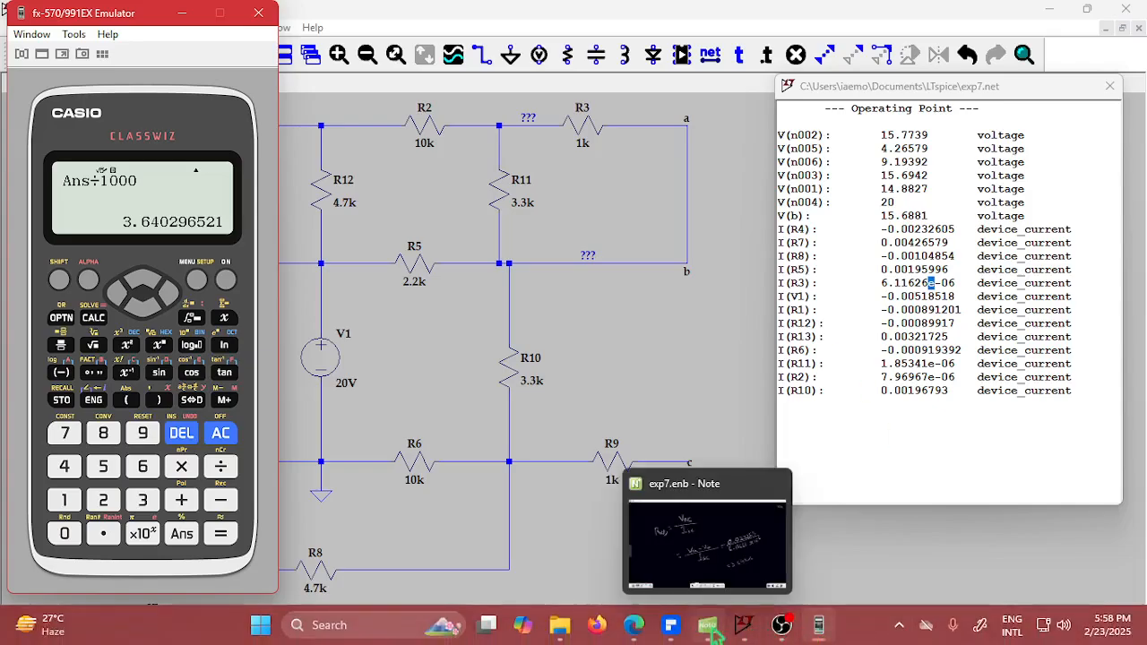
click(707, 627)
click(1048, 627)
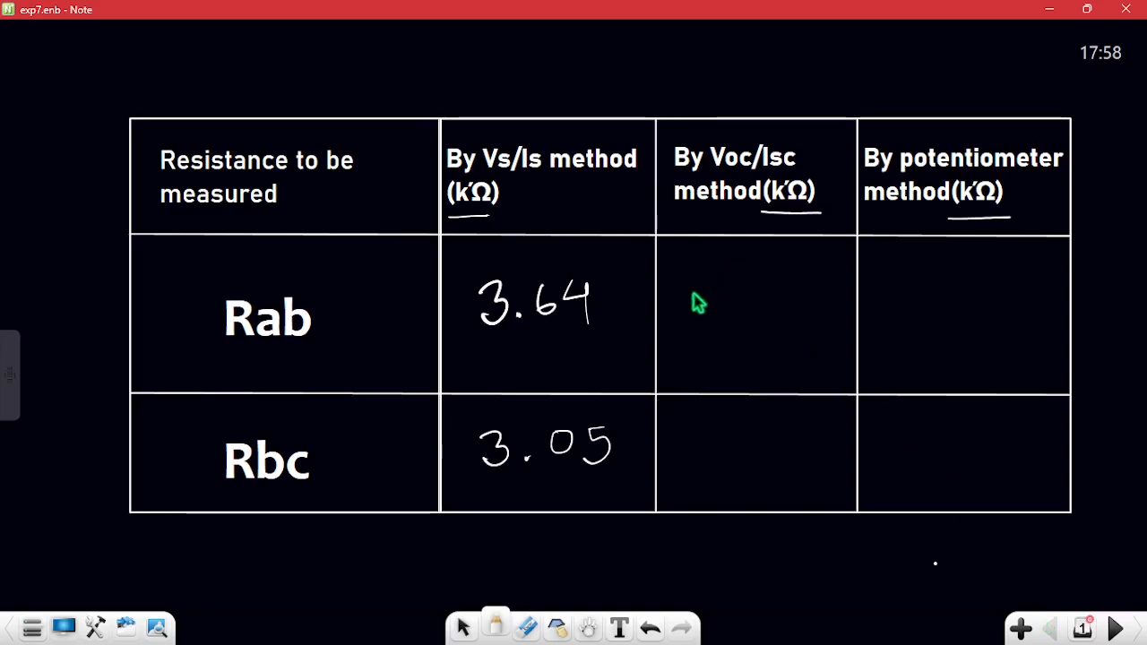
mouse_move(730, 286)
mouse_down()
mouse_move(738, 310)
mouse_move(717, 304)
mouse_up()
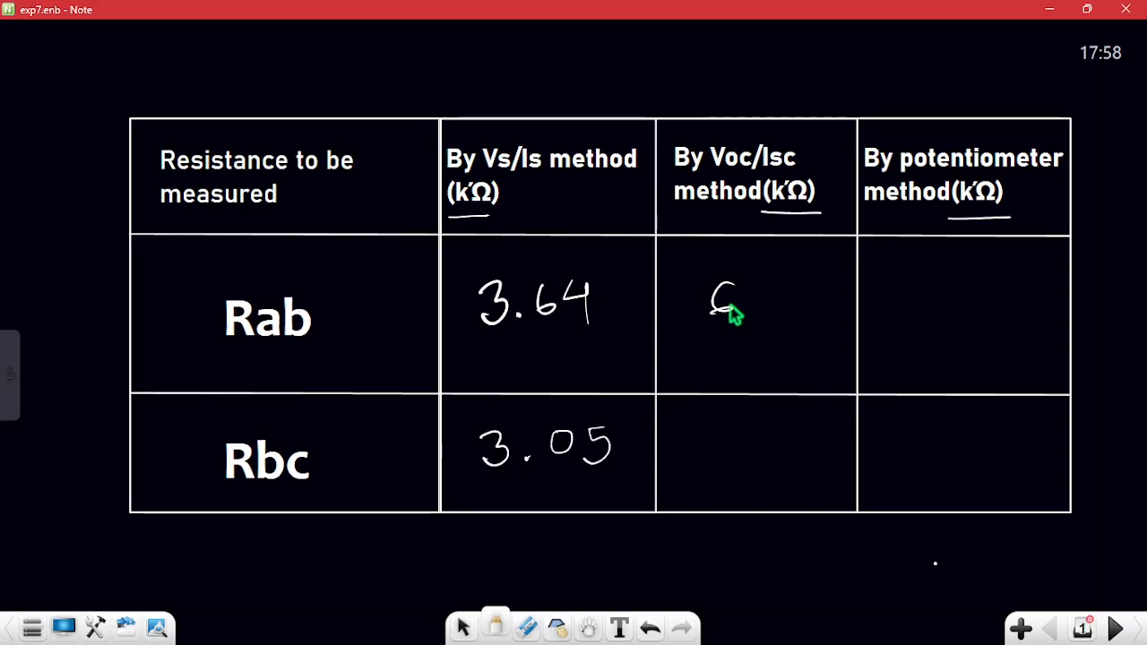
key(ctrl+z)
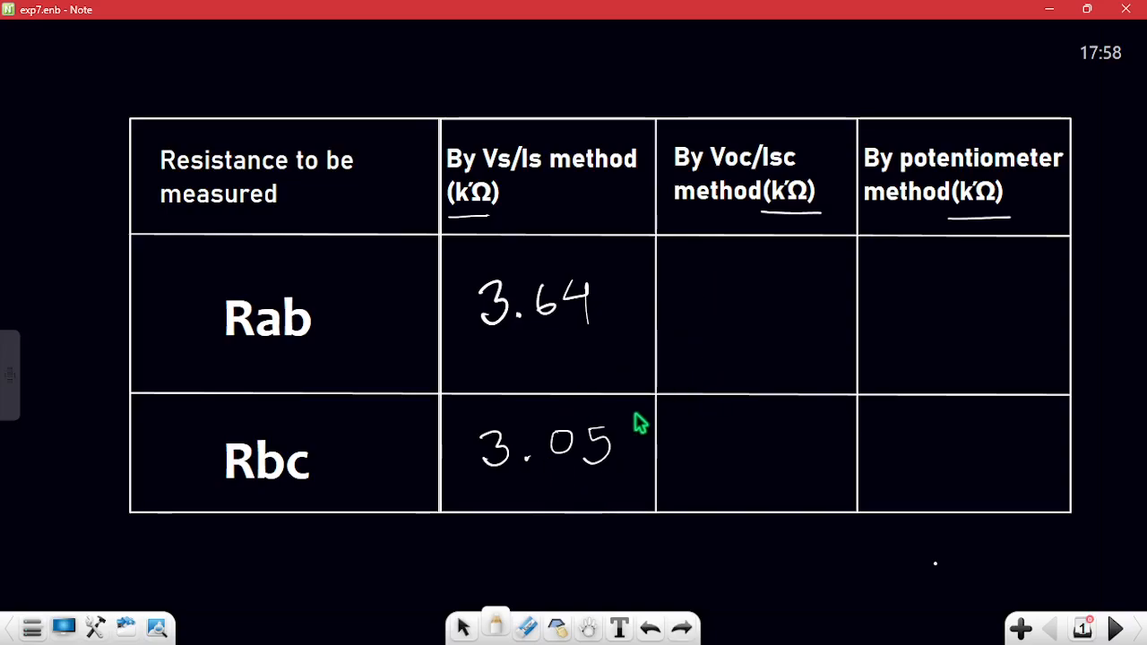
mouse_move(683, 310)
mouse_down()
mouse_move(693, 304)
mouse_move(696, 328)
mouse_up()
click(717, 319)
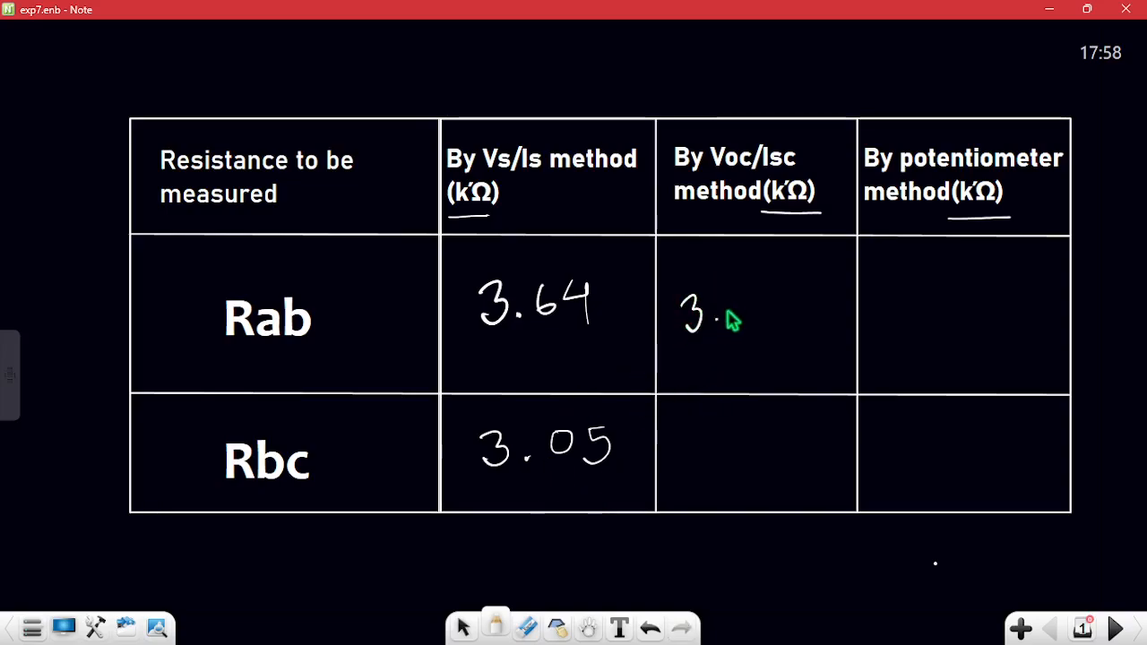
mouse_move(748, 287)
mouse_down()
mouse_move(753, 313)
mouse_move(739, 309)
mouse_move(785, 301)
mouse_move(784, 316)
mouse_up()
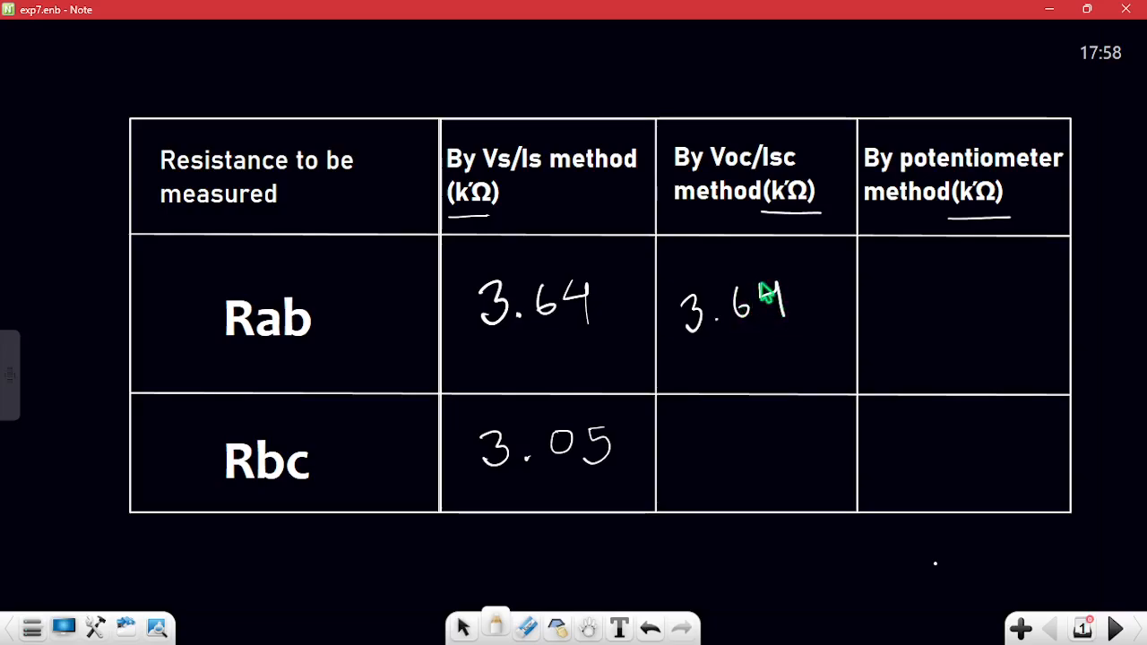
Return to LTspice, minimizing Note and the calculator emulator, and close the operating point results window.
click(1050, 11)
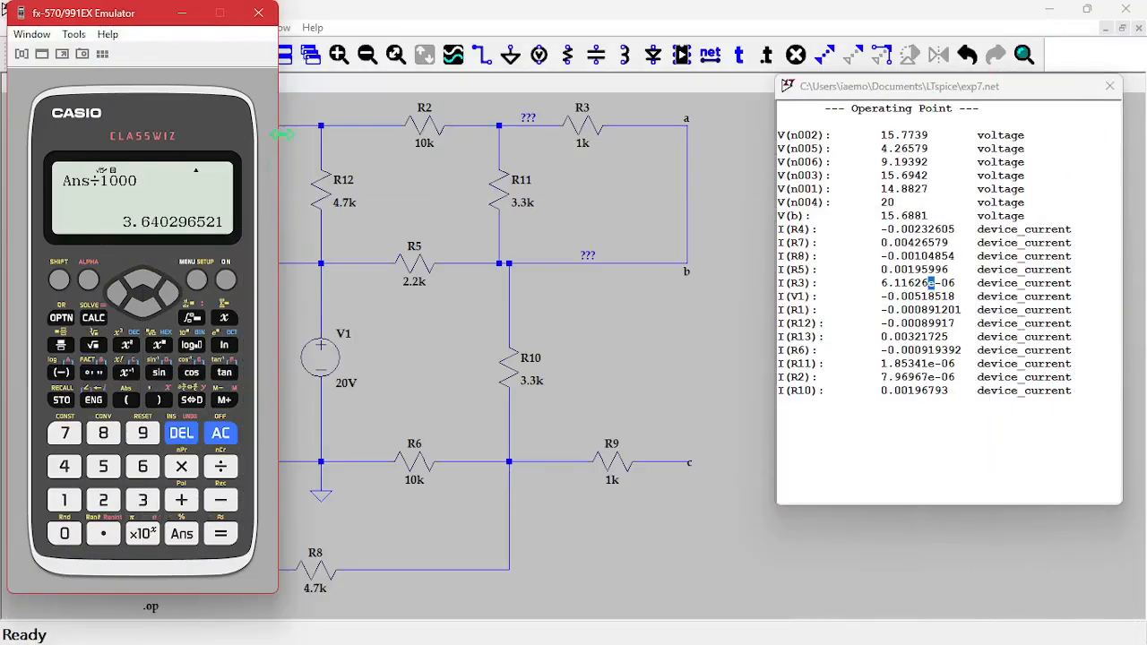
click(182, 12)
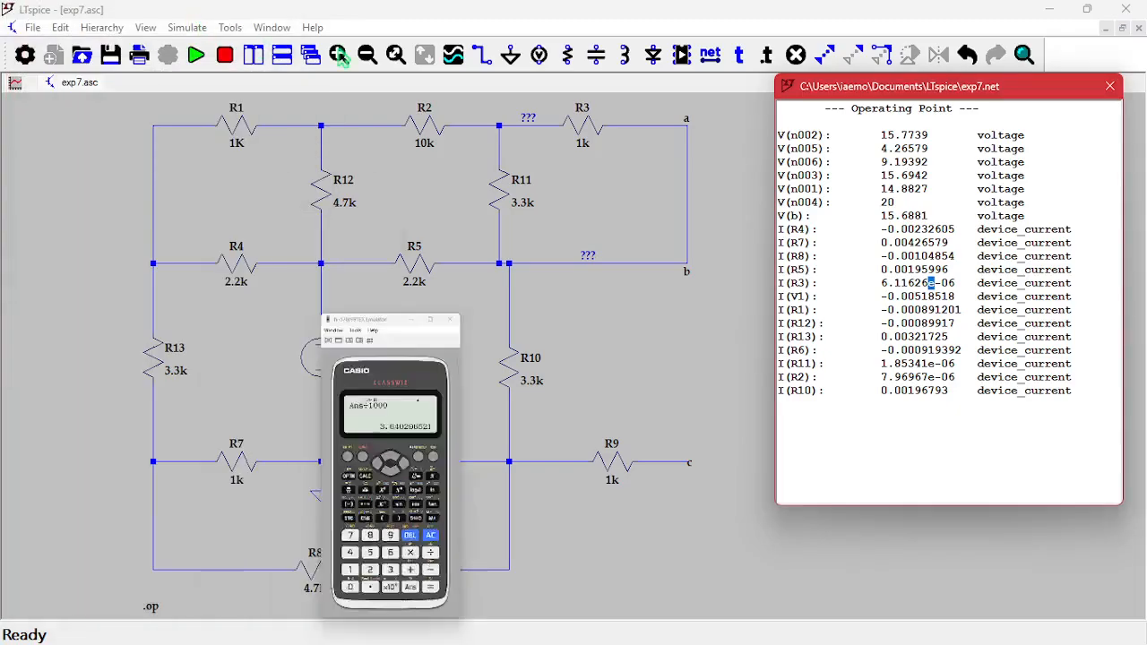
click(1111, 87)
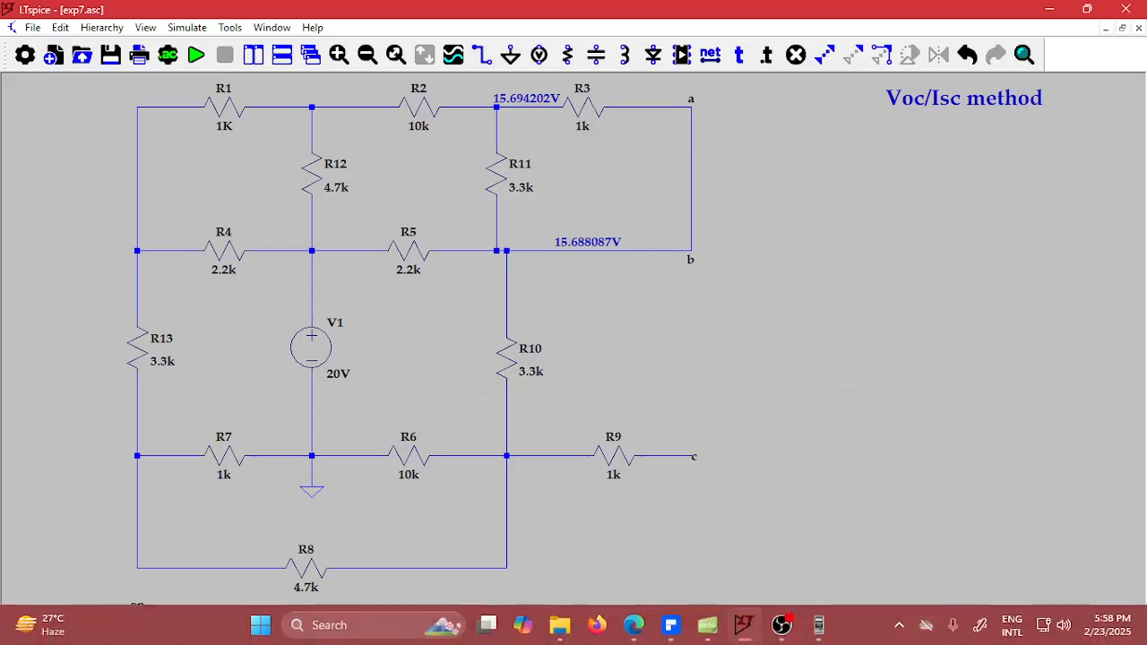
click(818, 625)
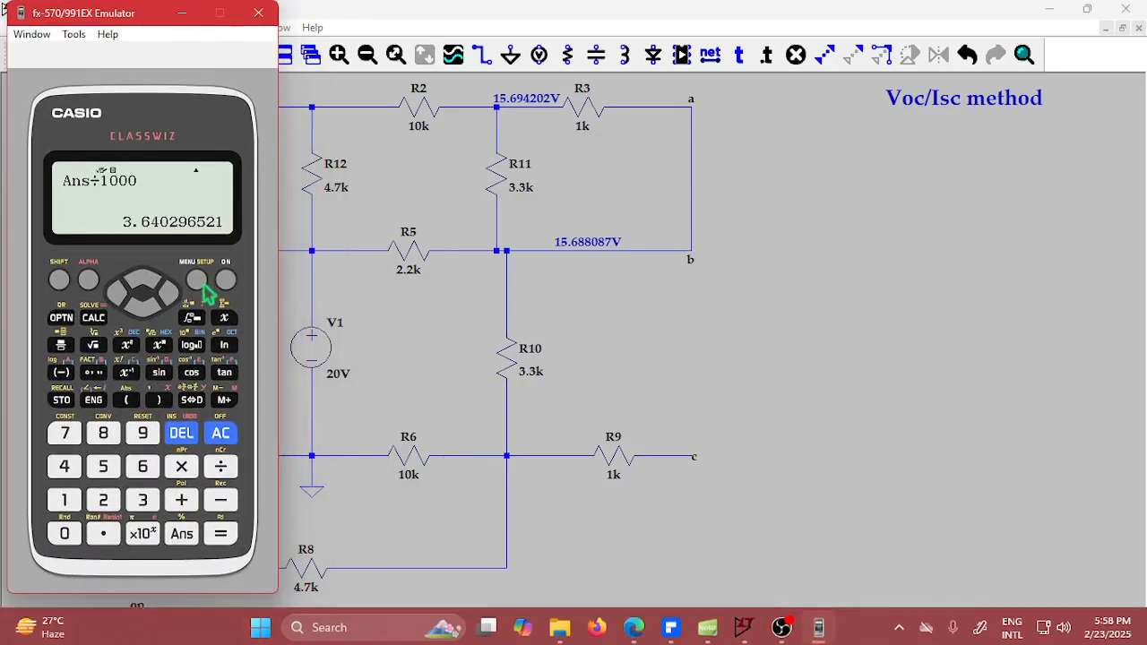
click(220, 433)
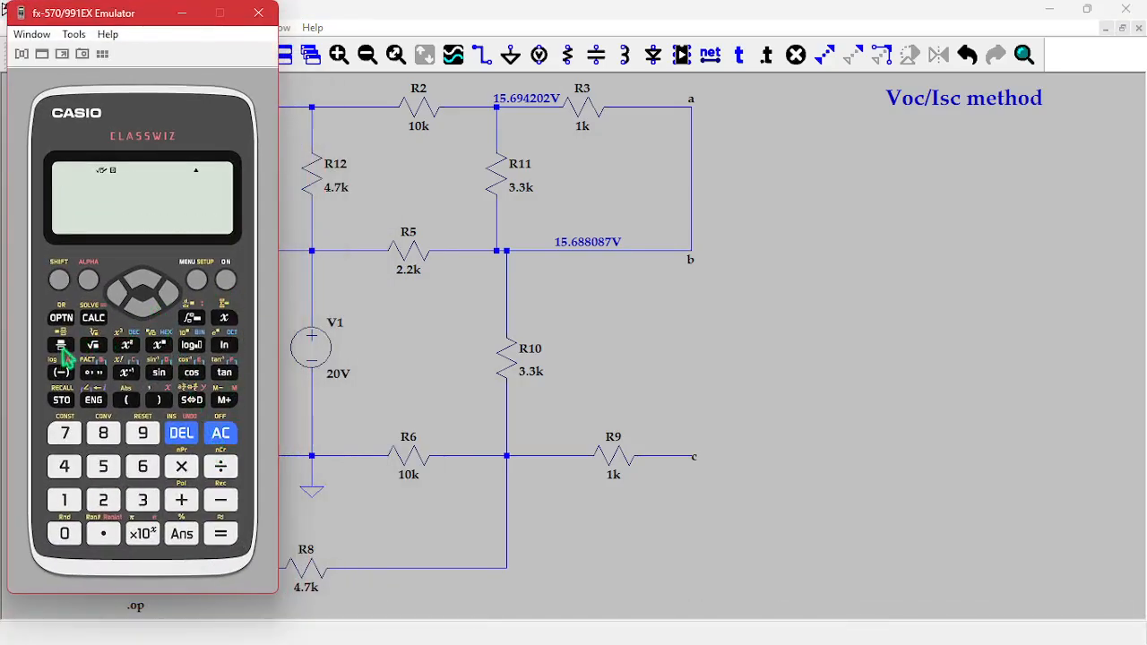
text(15.688087−)
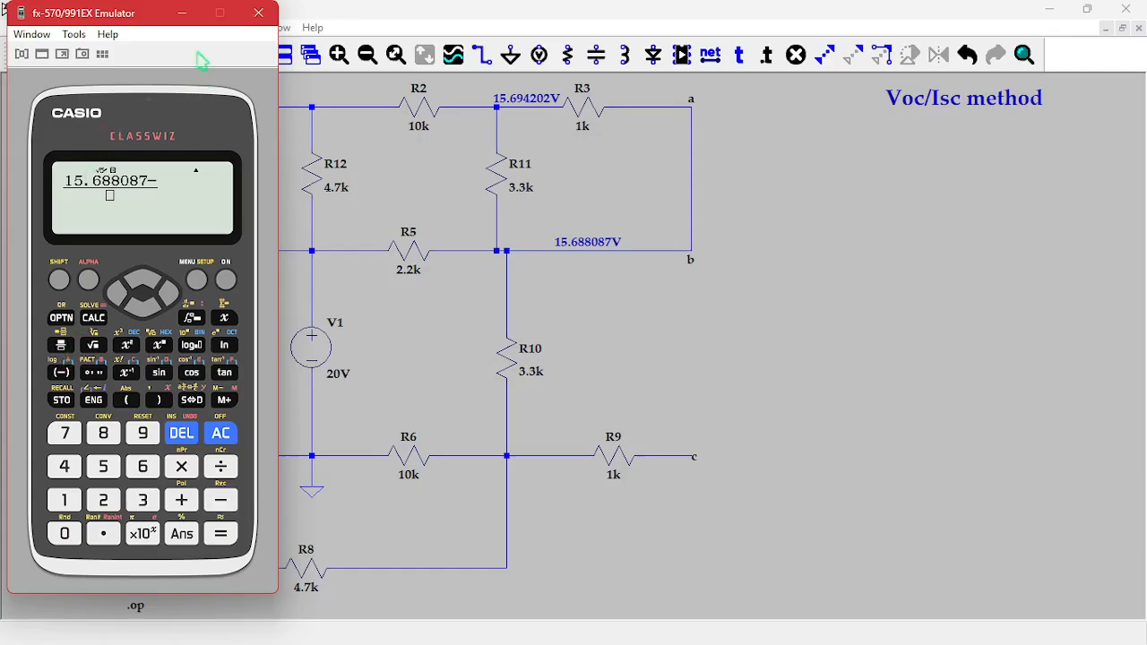
click(182, 15)
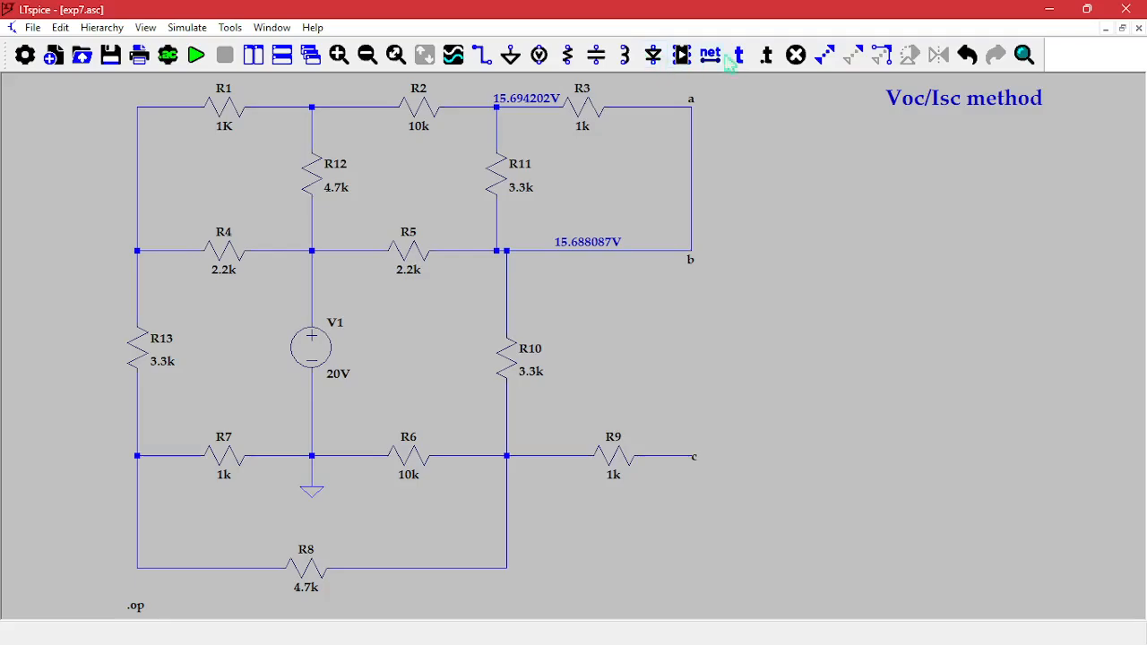
Delete the short-circuit wire between terminals a and b and place an operating point voltage label on the wire feeding R9.
click(795, 55)
click(691, 149)
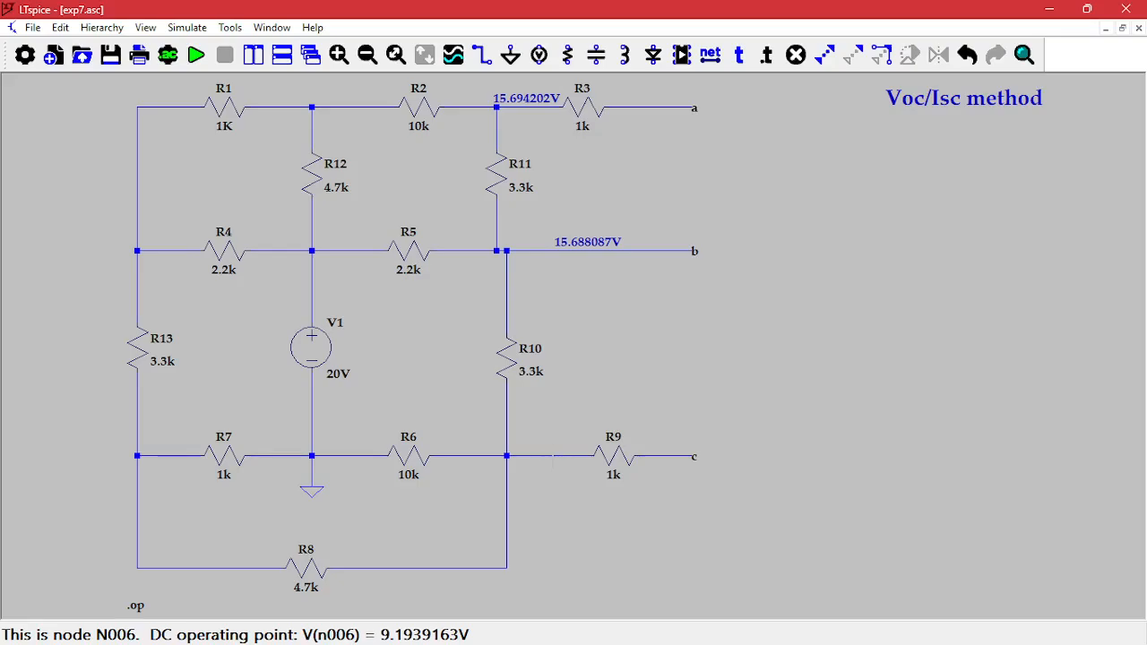
click(553, 456)
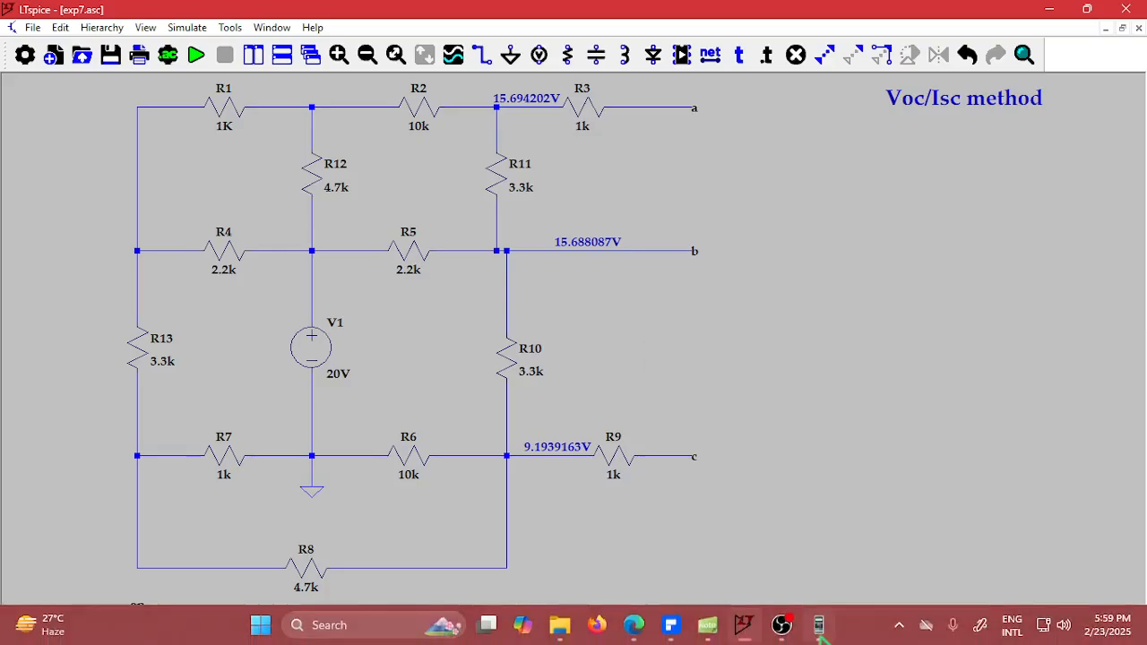
Switch to the calculator emulator, complete the fraction's numerator as 15.688087-9.1939163, and minimize the emulator.
mouse_move(819, 627)
click(819, 625)
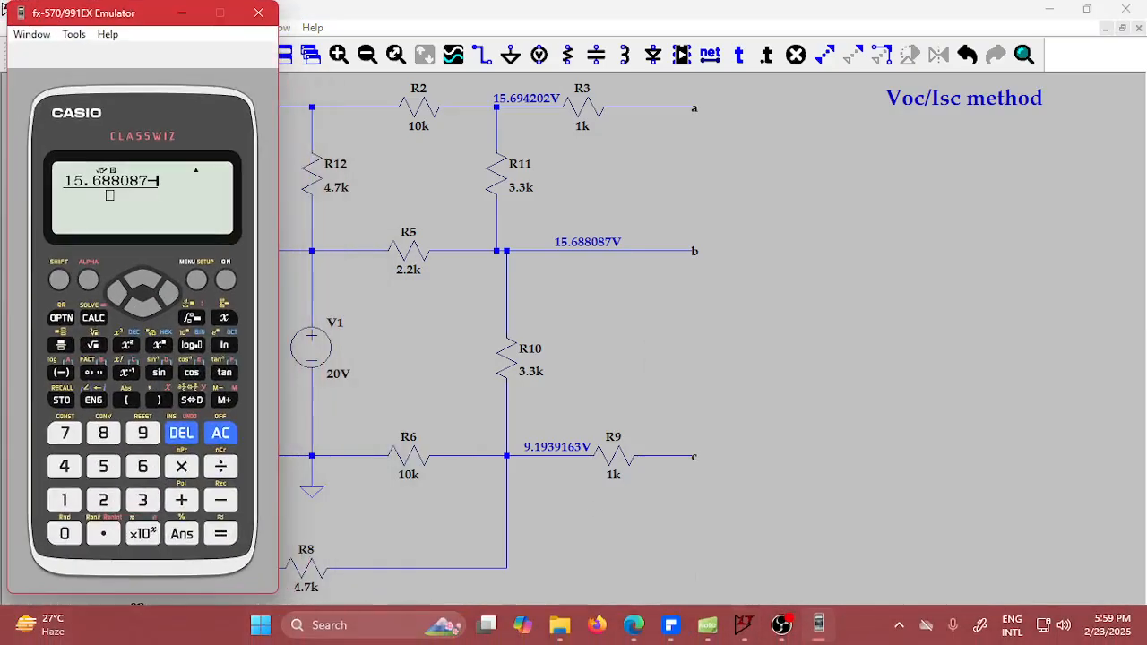
text(-9.)
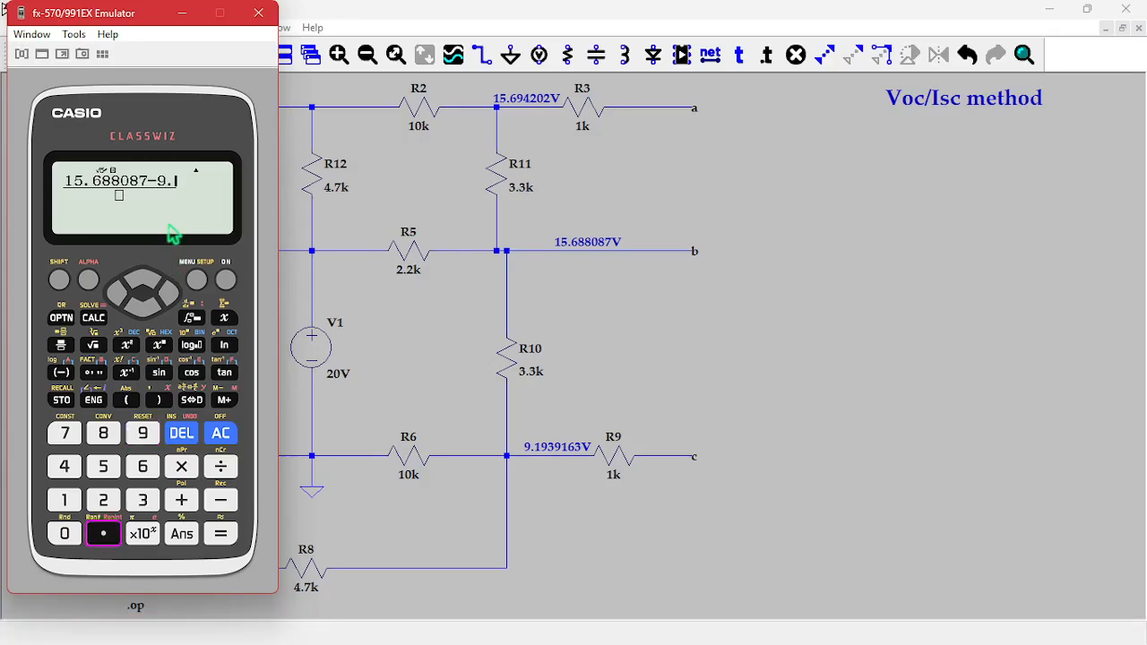
text(1939163)
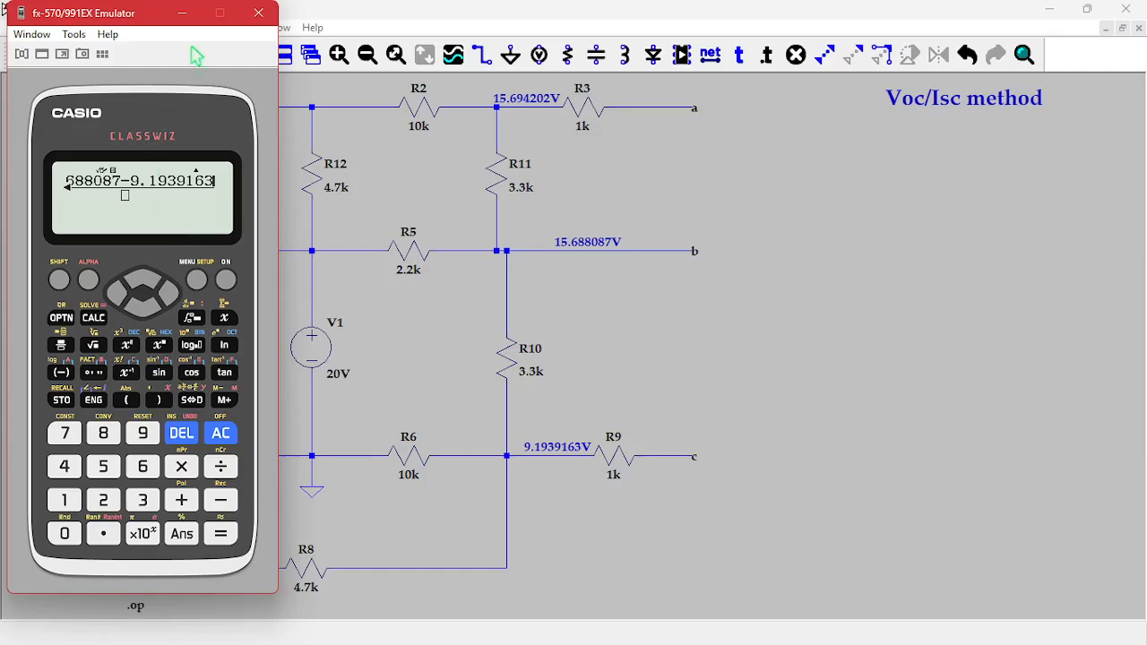
click(183, 12)
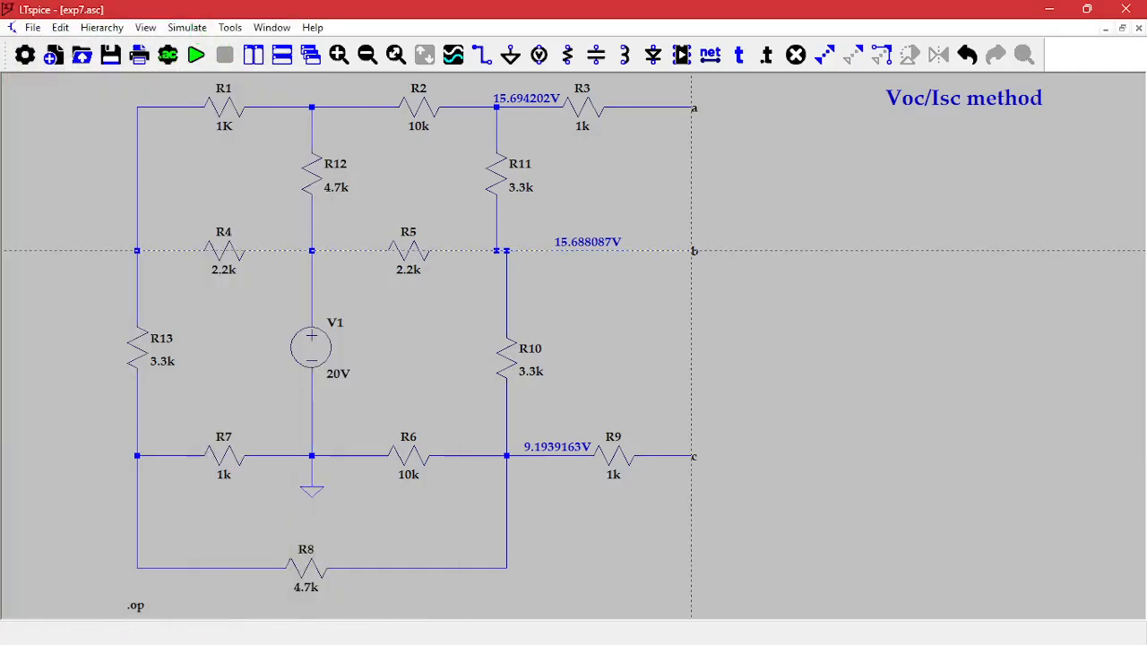
Short terminals b and c with a wire and run the operating point simulation.
click(693, 251)
right_click(691, 456)
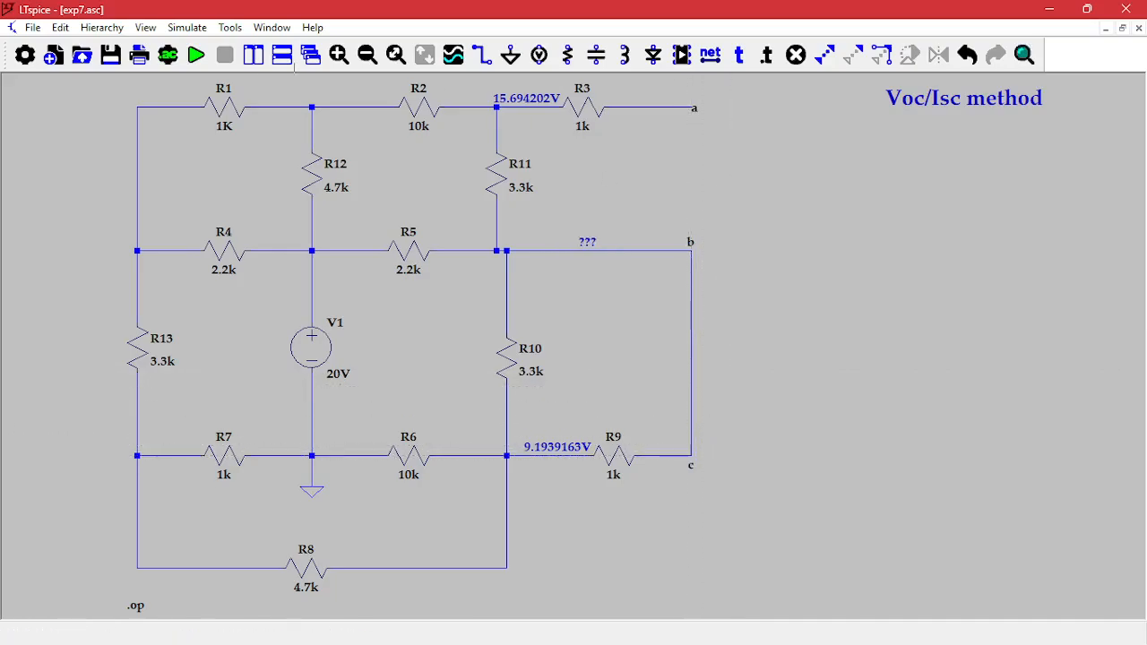
click(197, 55)
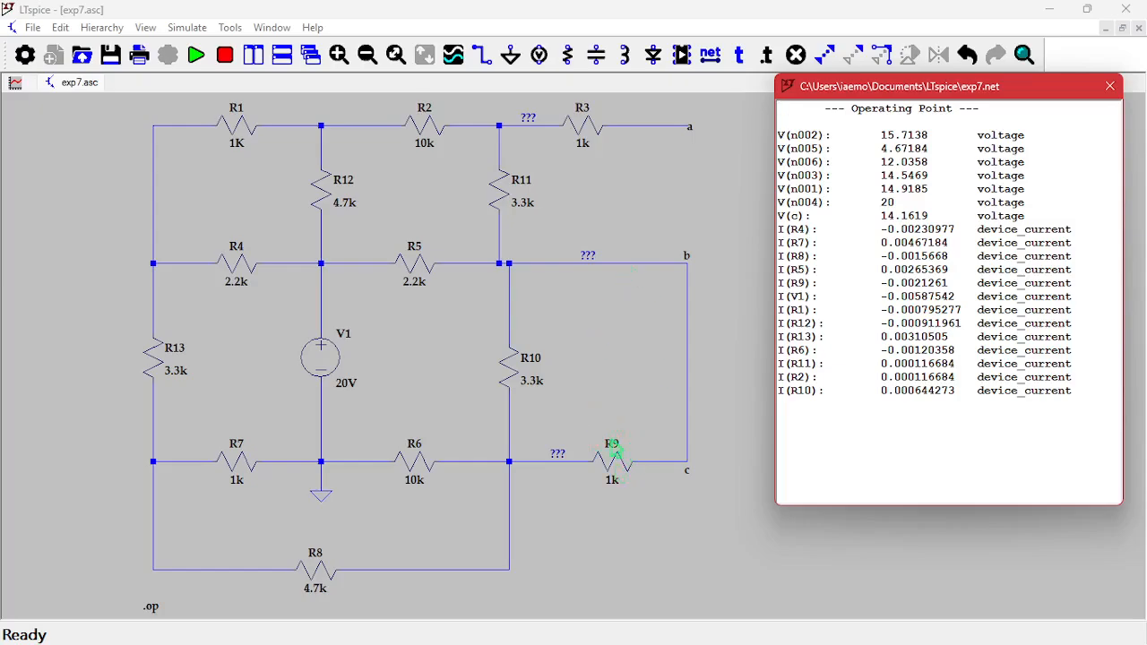
In the calculator emulator, enter the R9 short-circuit current 0.0021261 as the fraction's denominator and evaluate it.
mouse_move(858, 642)
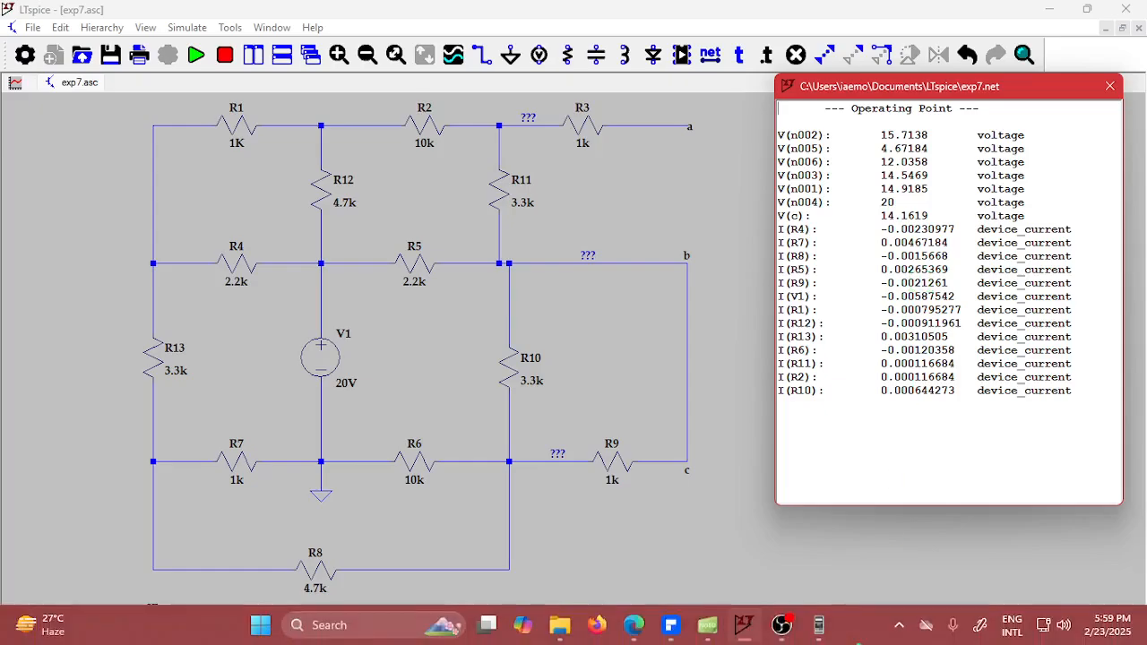
mouse_move(816, 638)
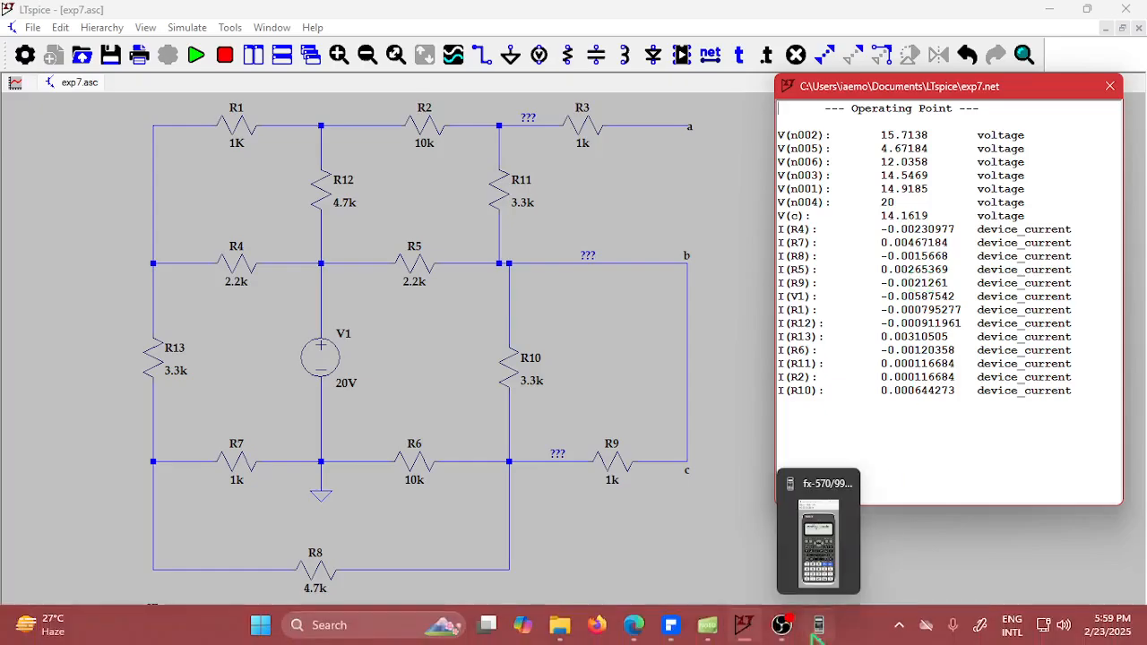
click(815, 631)
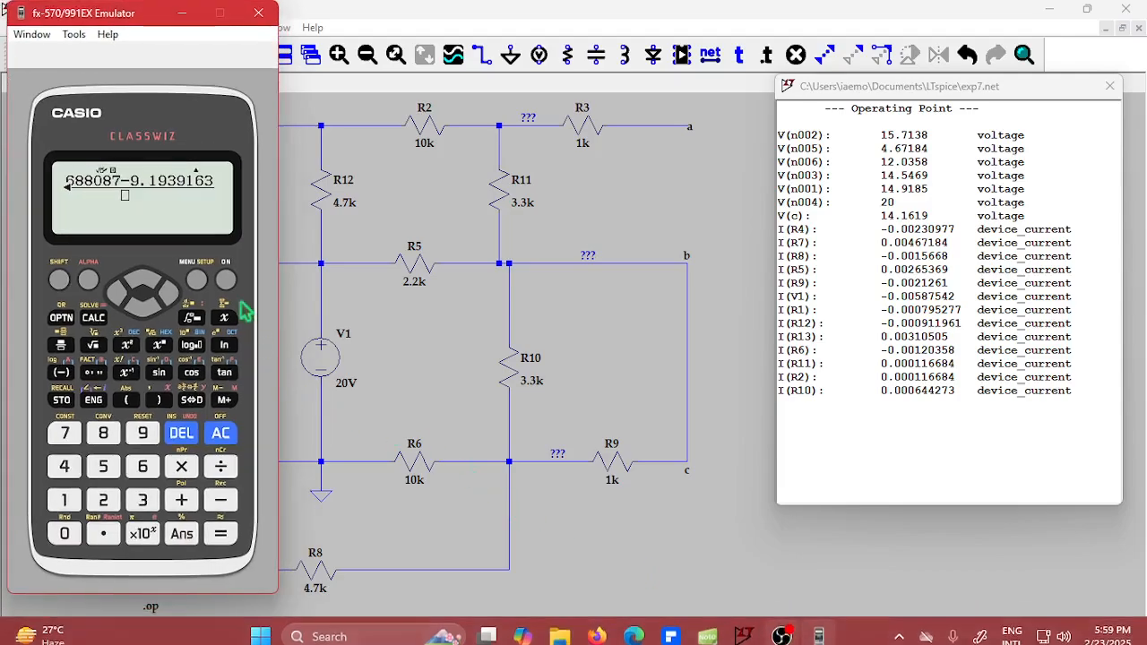
key(Down)
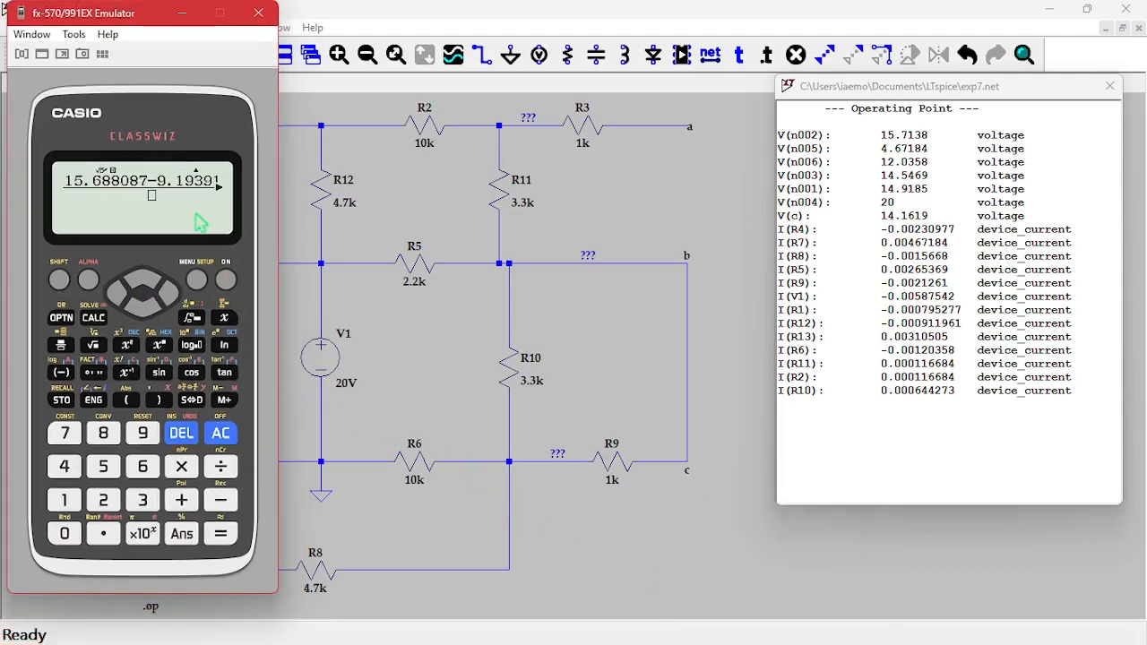
text(0.)
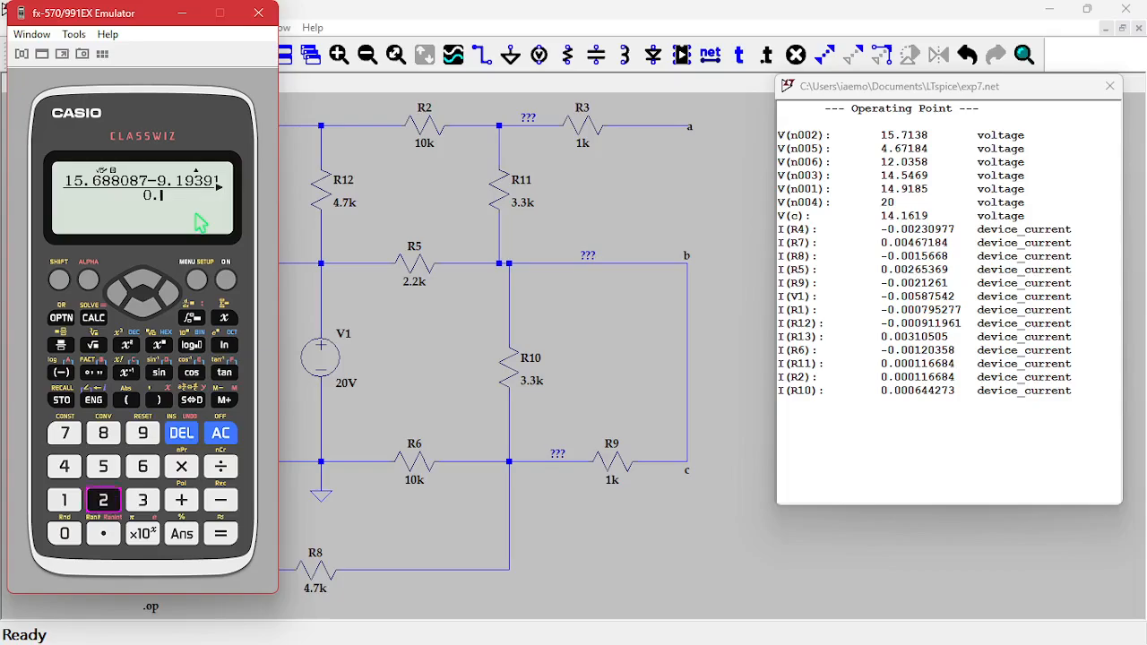
text(21)
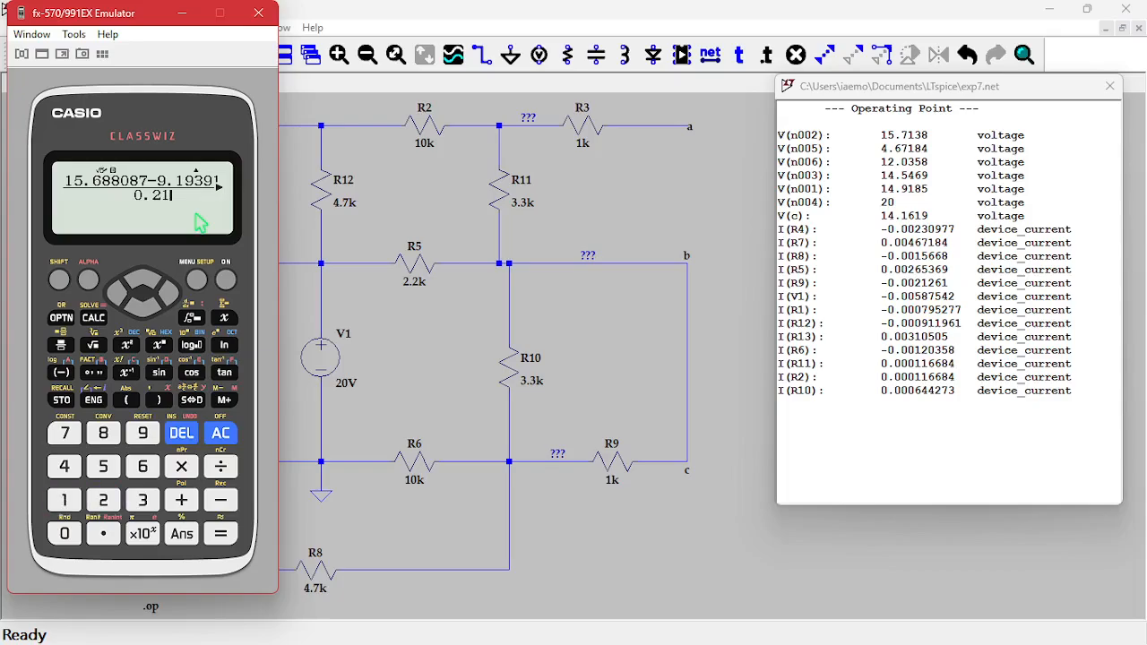
key(Left)
key(Left)
text(00)
key(Right)
key(Right)
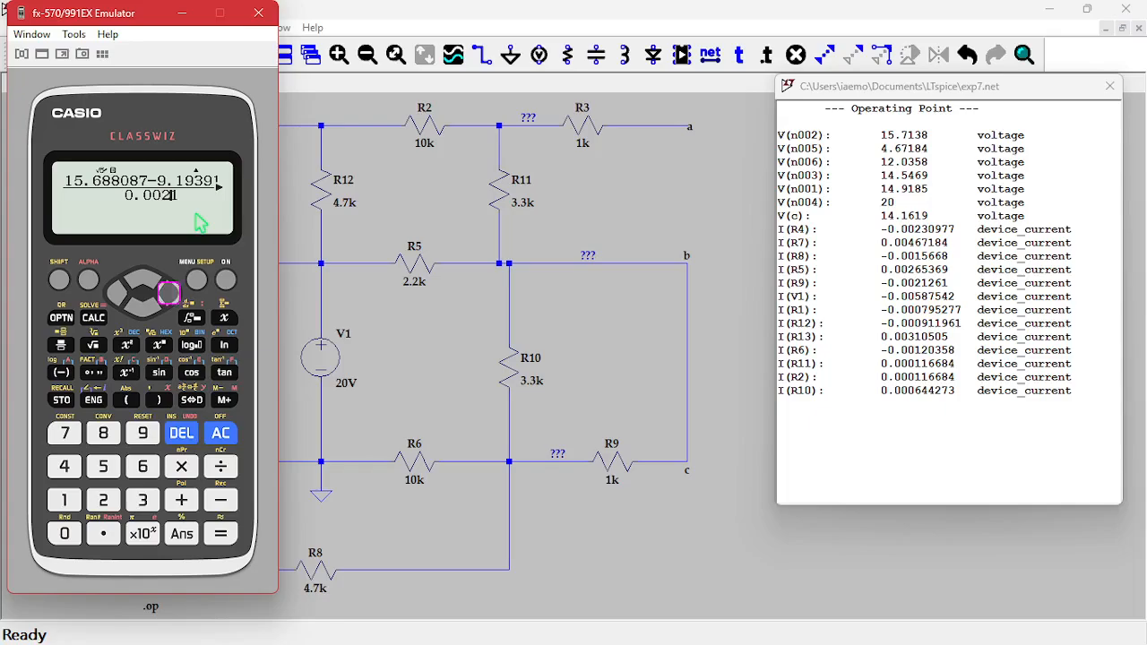
text(261)
key(Return)
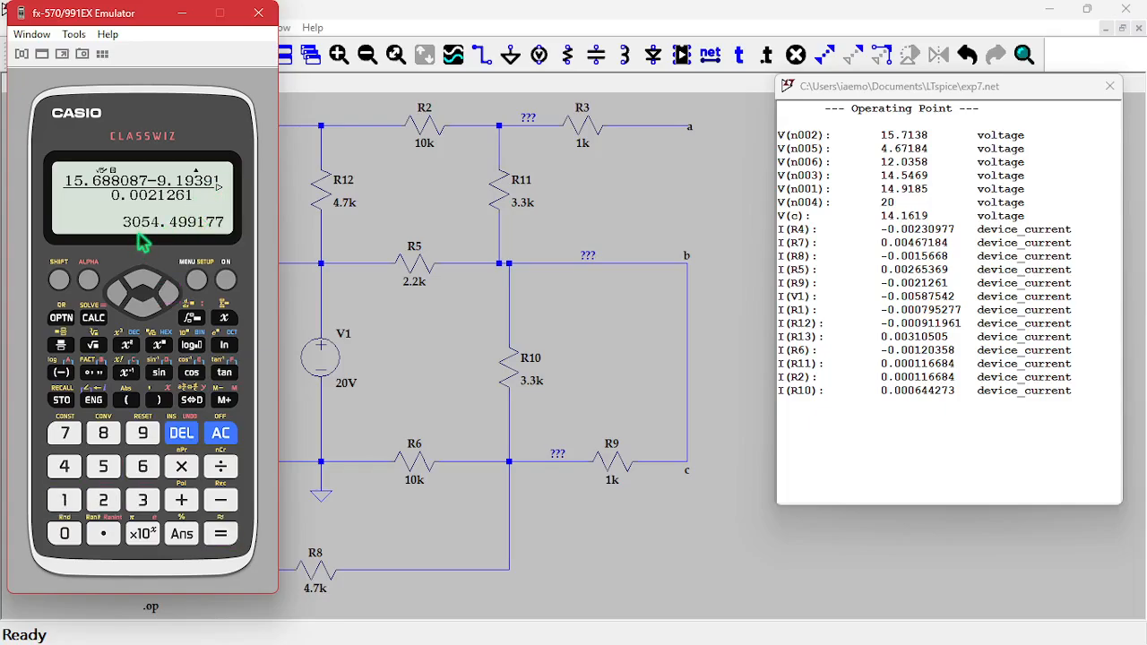
Convert the calculated Rbc resistance to kilohms by dividing the answer by 1000.
click(222, 466)
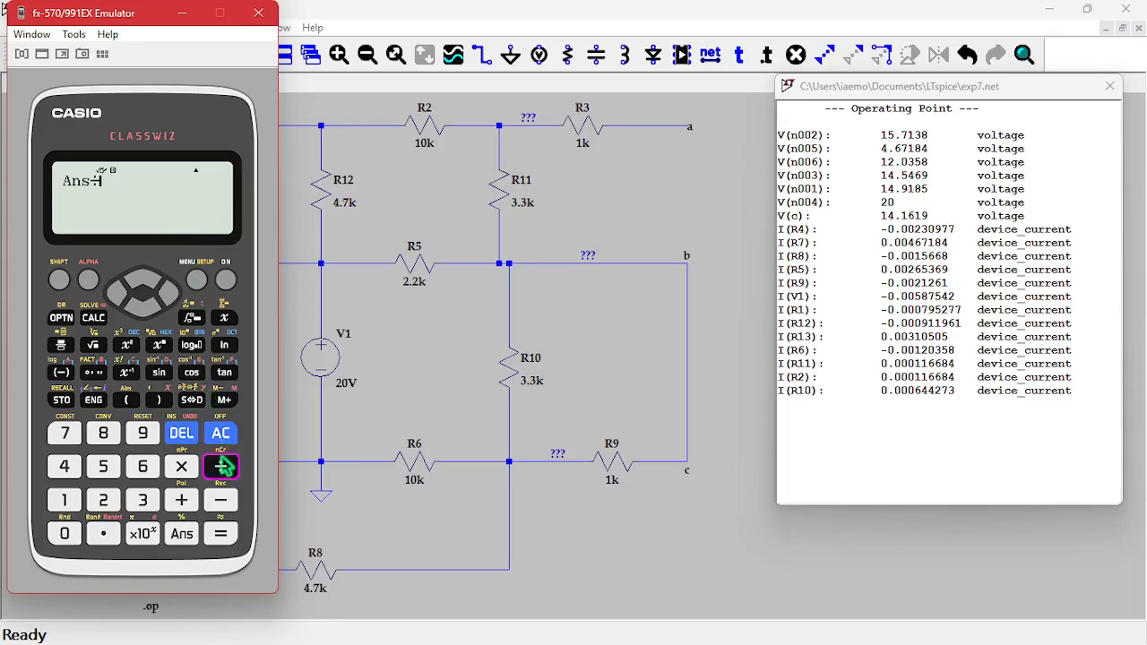
click(63, 499)
double_click(63, 533)
click(63, 534)
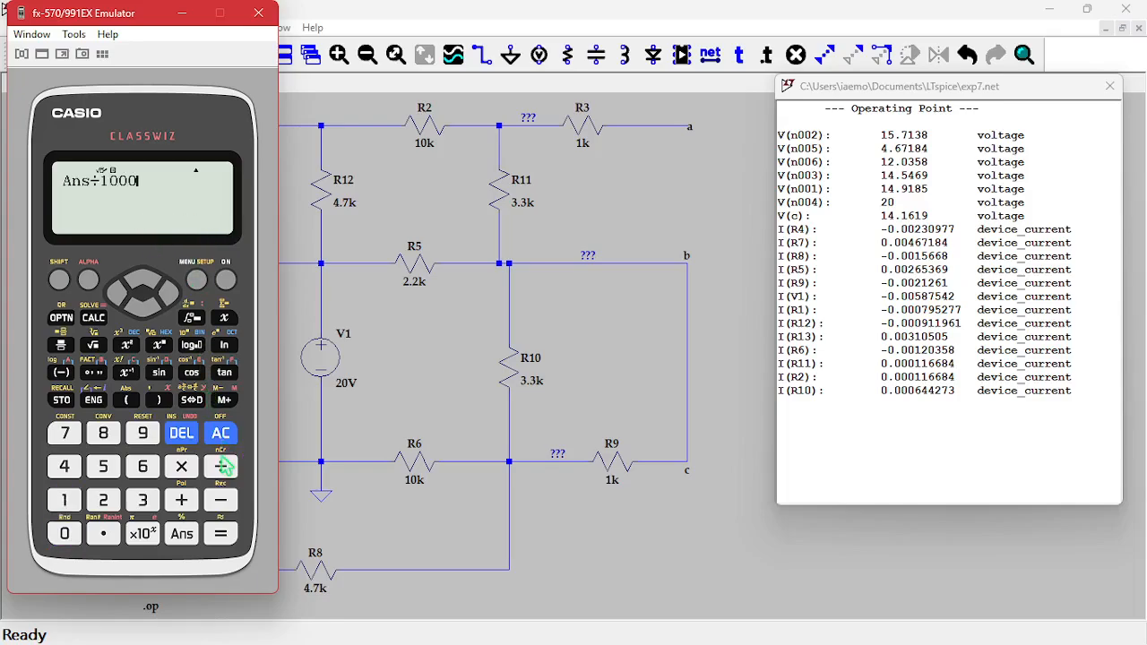
click(221, 533)
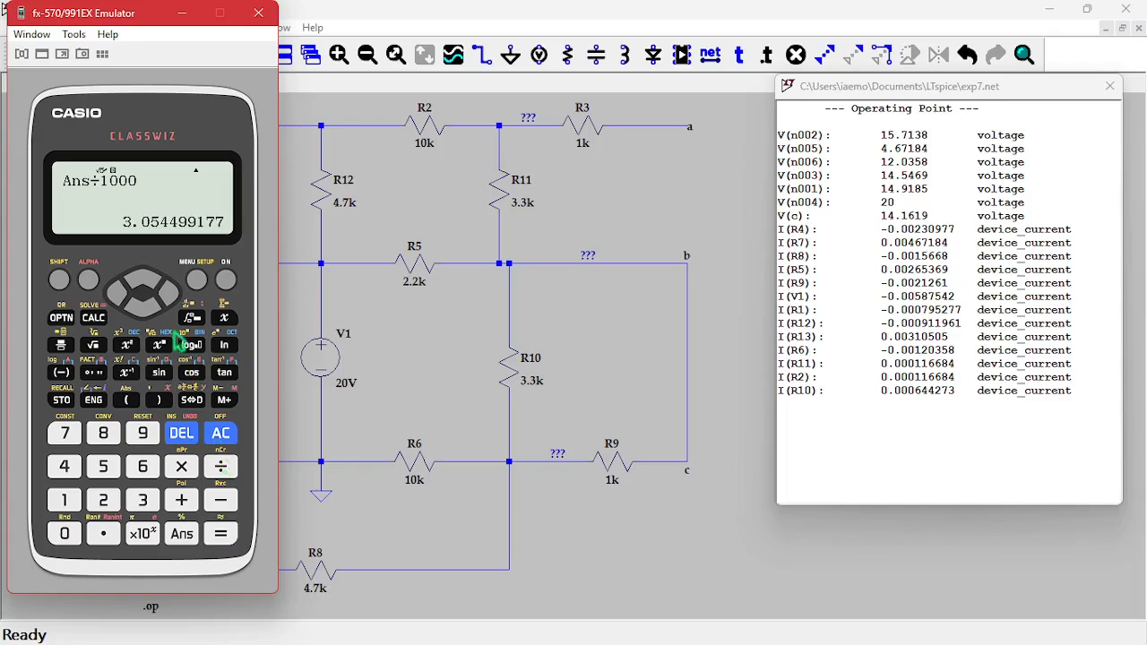
Minimize the calculator emulator, switch to Note and handwrite 3.05 in the Rbc cell of the Voc/Isc method column.
click(182, 13)
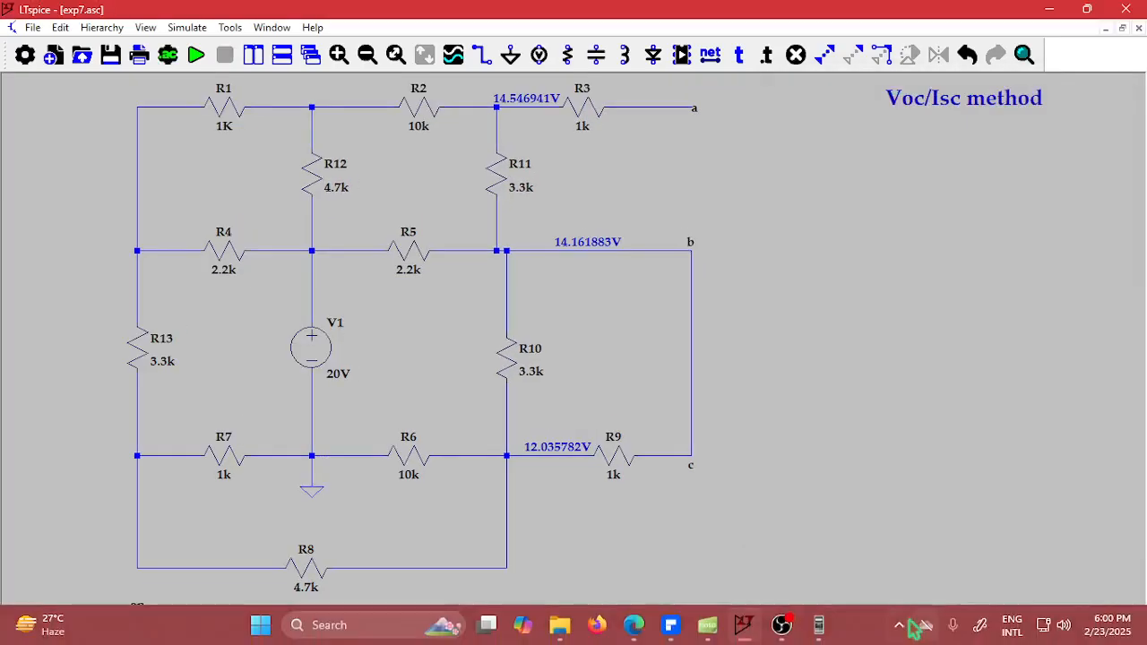
mouse_move(829, 631)
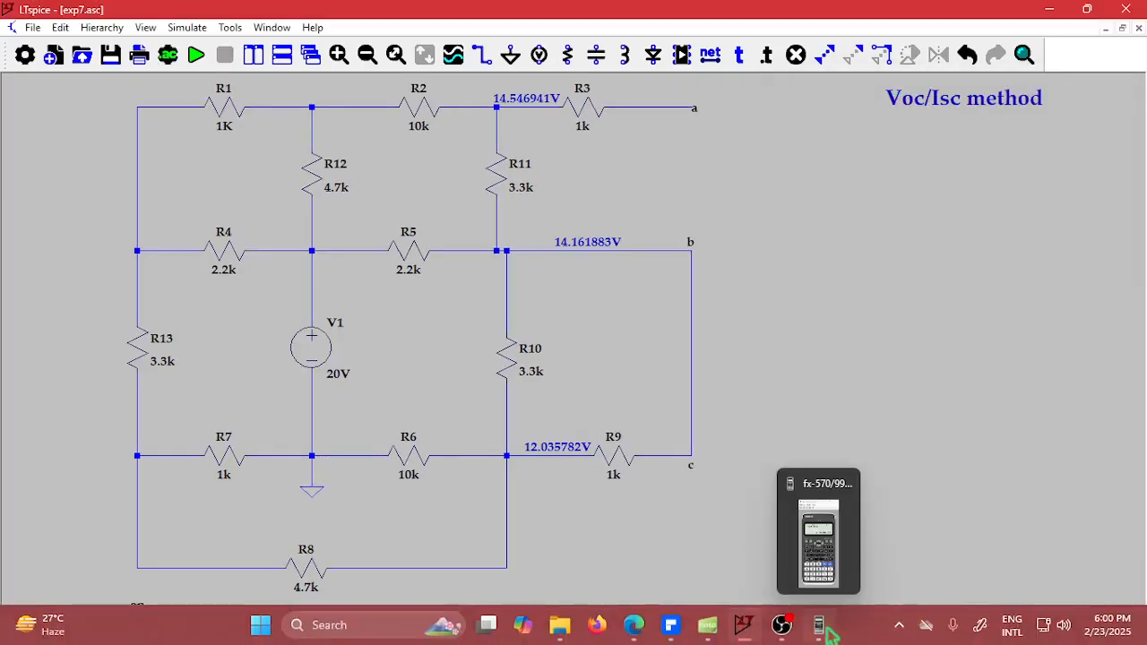
click(727, 587)
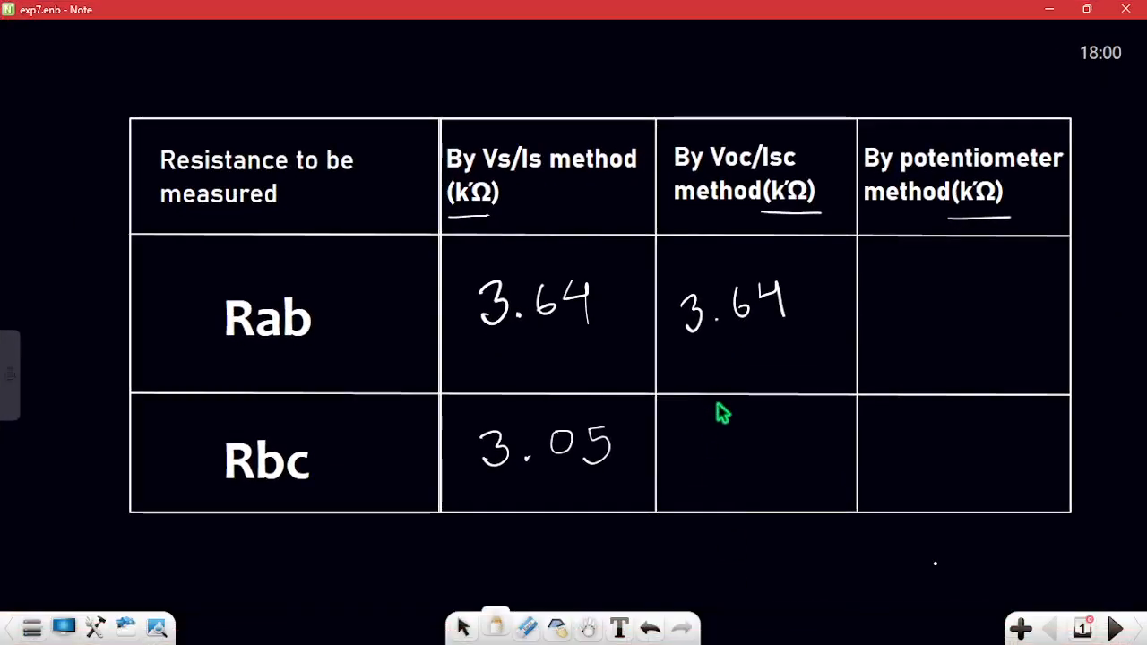
mouse_move(689, 427)
mouse_down()
mouse_move(712, 450)
mouse_move(692, 461)
mouse_up()
click(733, 455)
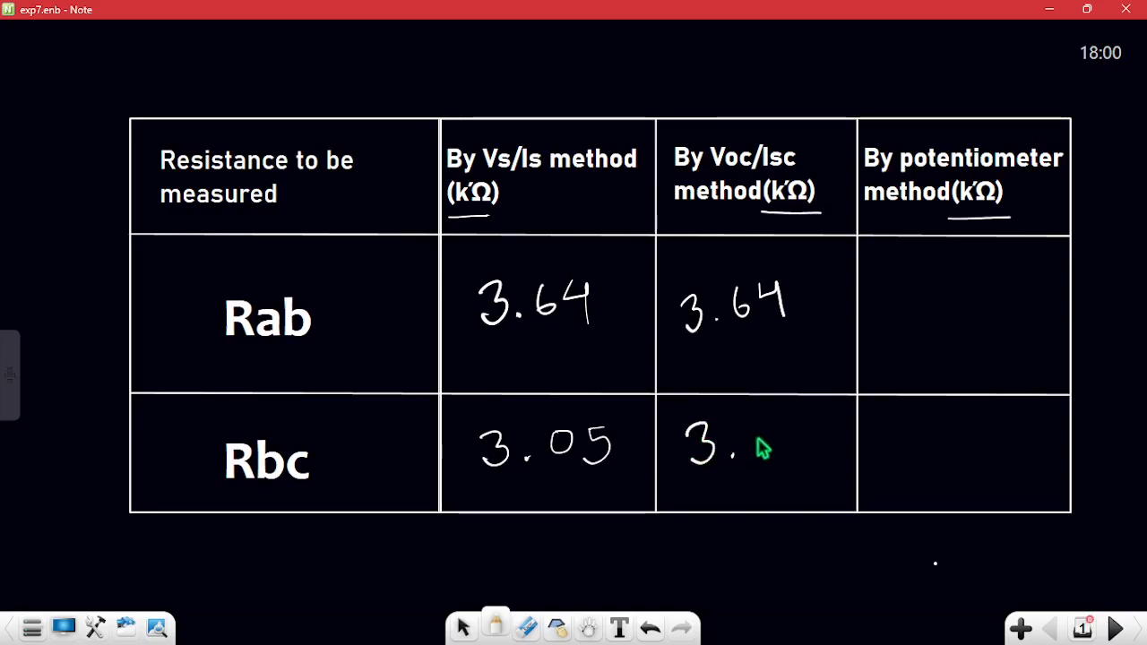
mouse_move(763, 443)
mouse_down()
mouse_move(785, 448)
mouse_move(780, 464)
mouse_up()
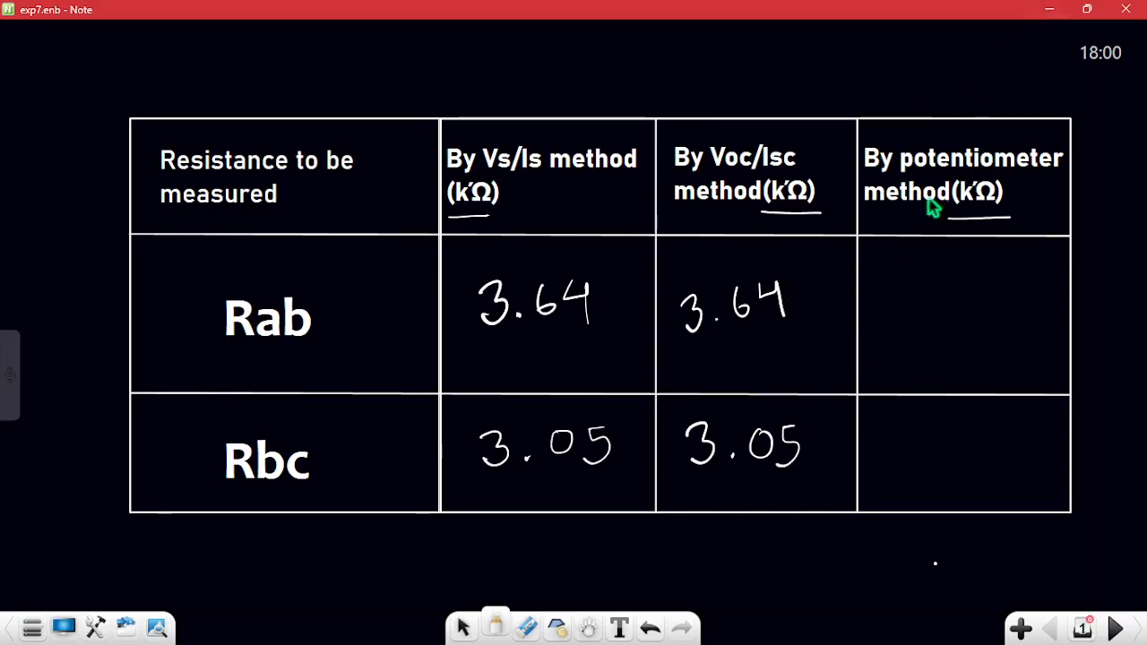
Return to LTspice and delete the three node voltage labels and the short-circuit wire between b and c.
click(1048, 9)
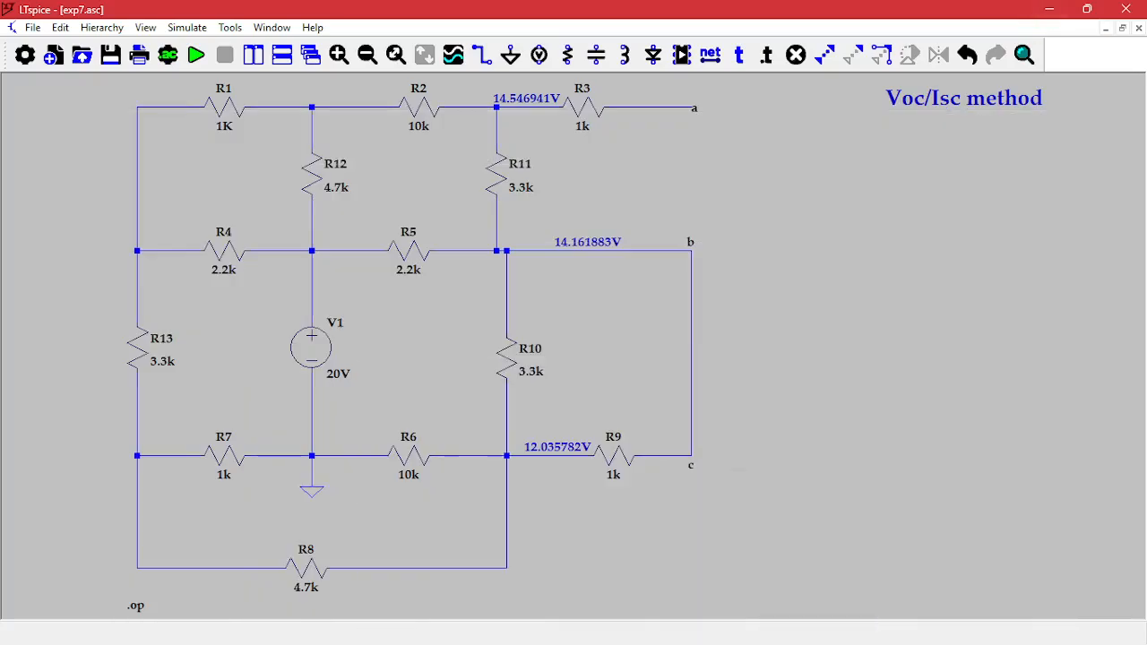
click(796, 54)
click(542, 100)
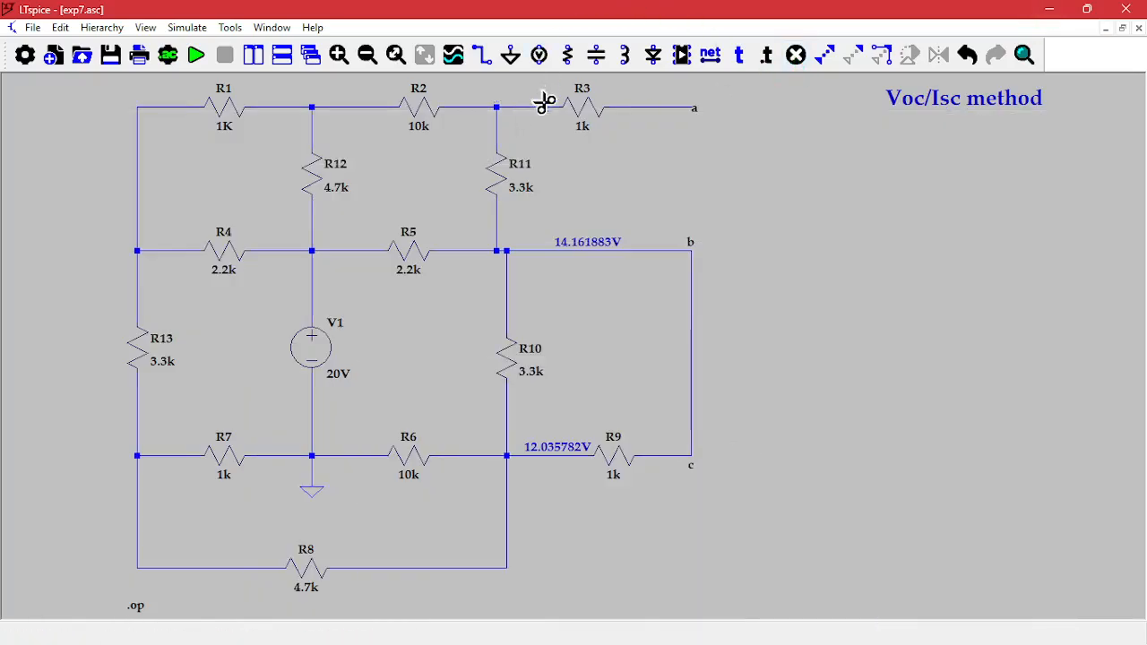
click(589, 244)
click(571, 447)
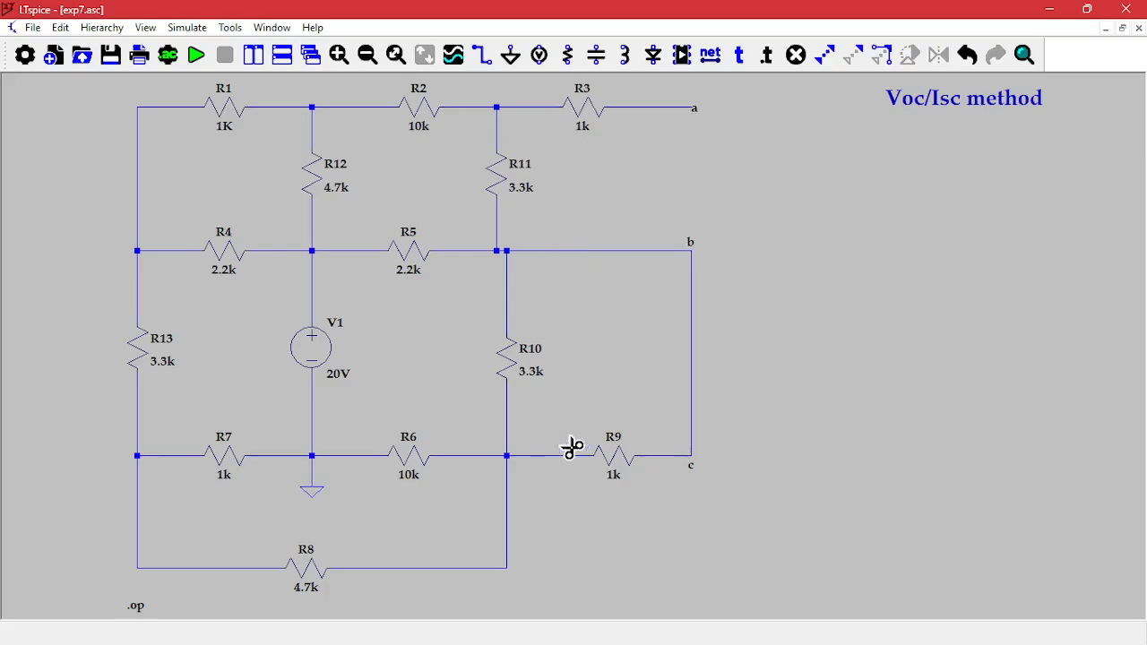
click(695, 361)
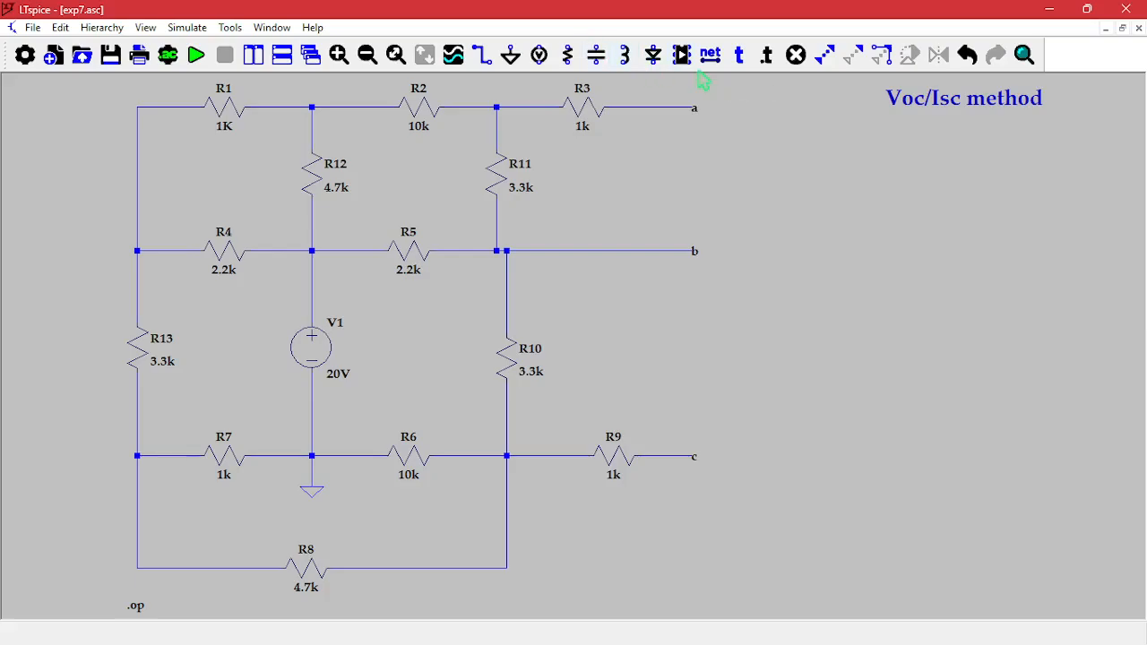
Place a vertical resistor between terminals a and b and wire both of its ends to the terminals.
key(F3)
click(691, 107)
click(691, 157)
key(Escape)
key(r)
click(691, 208)
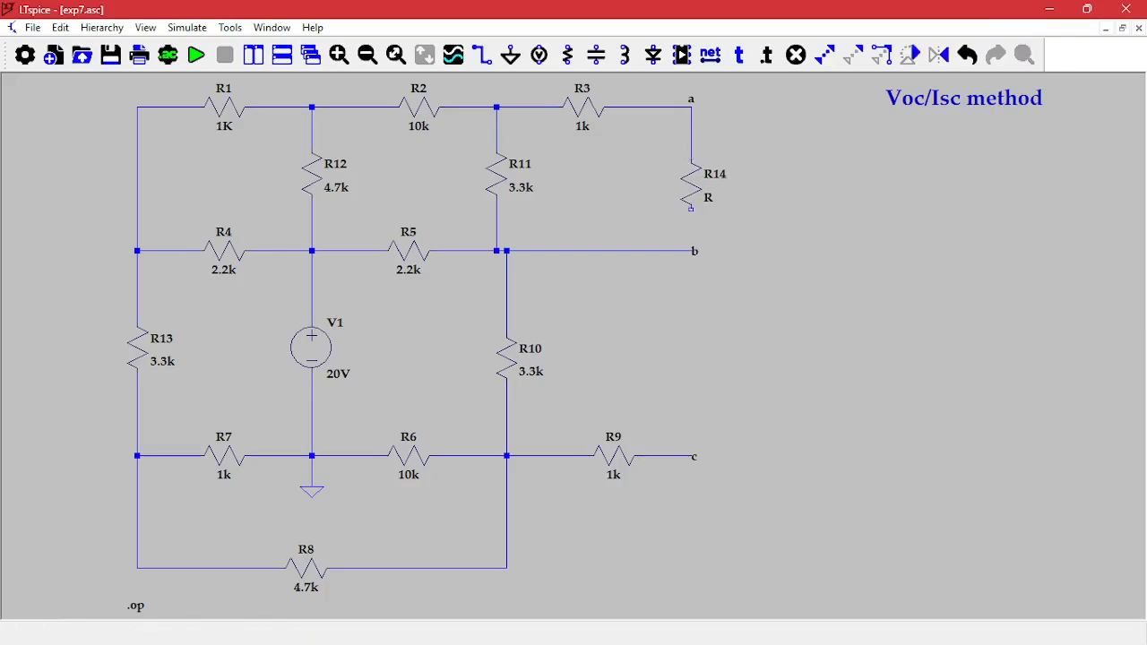
key(F3)
click(691, 210)
click(691, 251)
key(Escape)
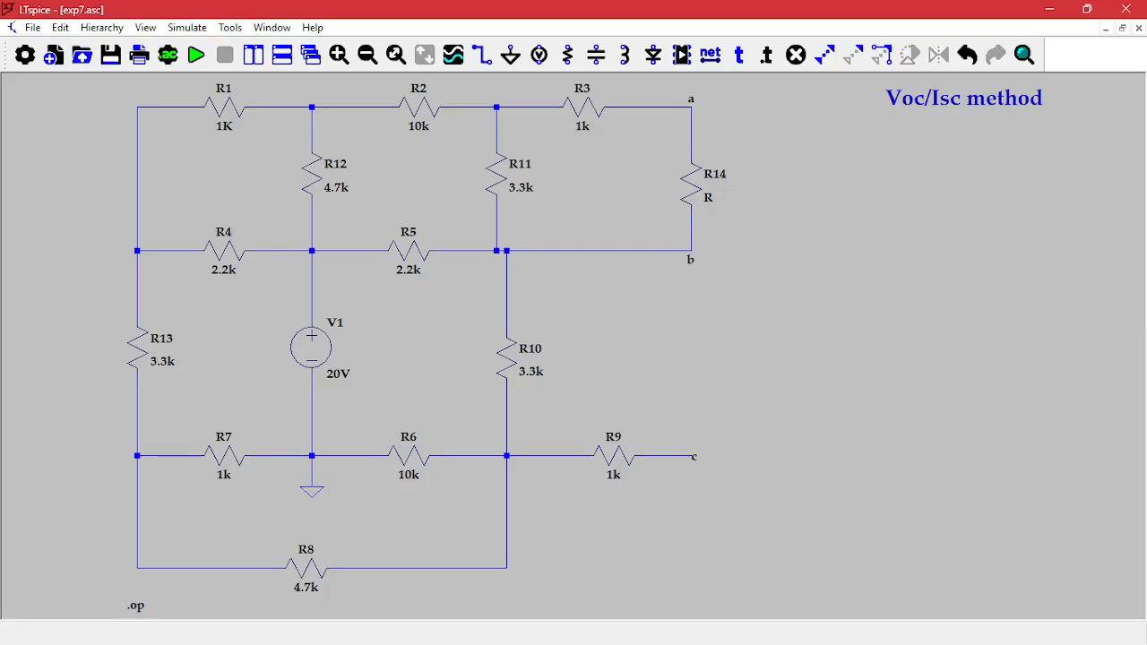
Set the value of resistor R14 to the parameter {R}.
right_click(707, 204)
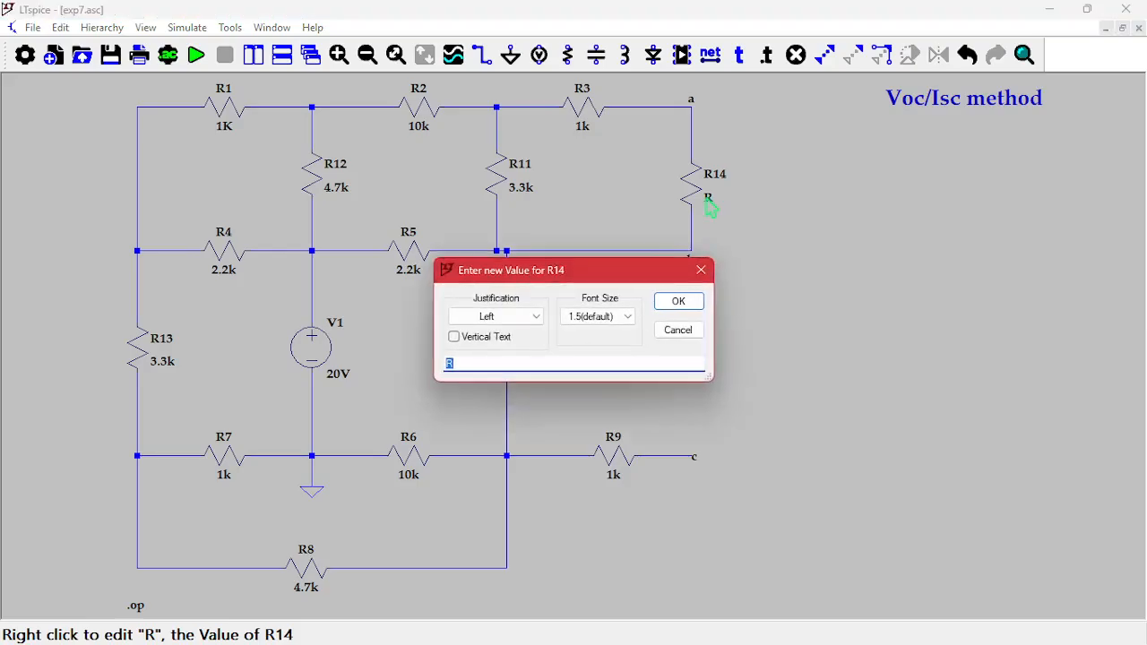
text(RP)
key(BackSpace)
text(})
key(Home)
text({)
key(Return)
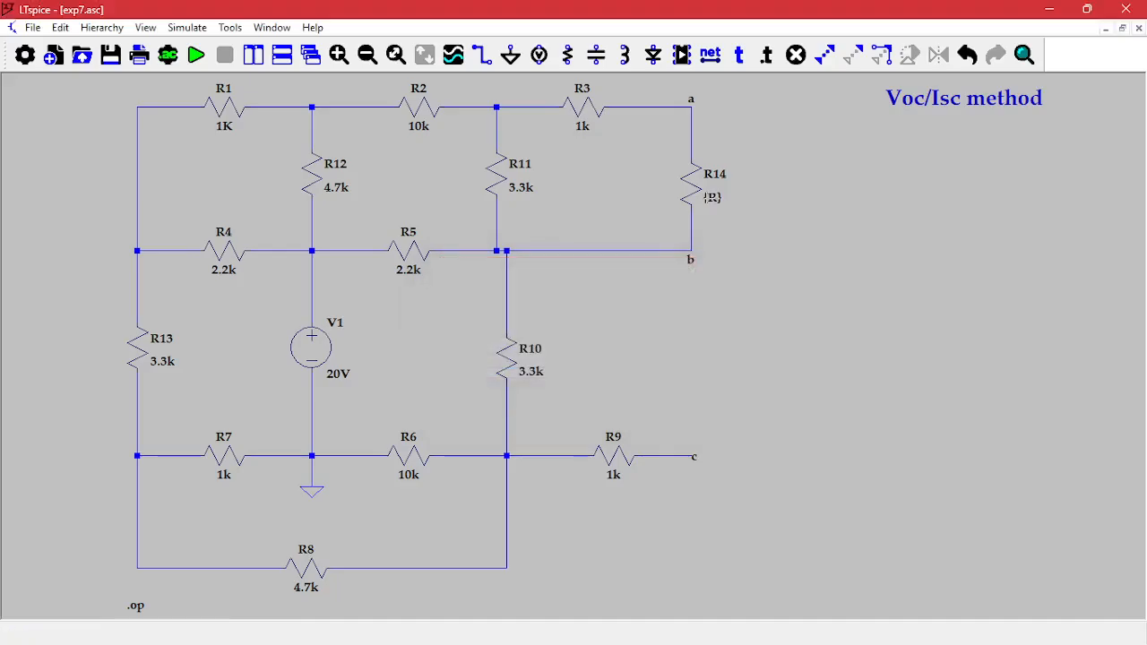
Add the SPICE directive ".step param R 1 10k 10" beside resistor R14 on the schematic.
click(765, 55)
text(.)
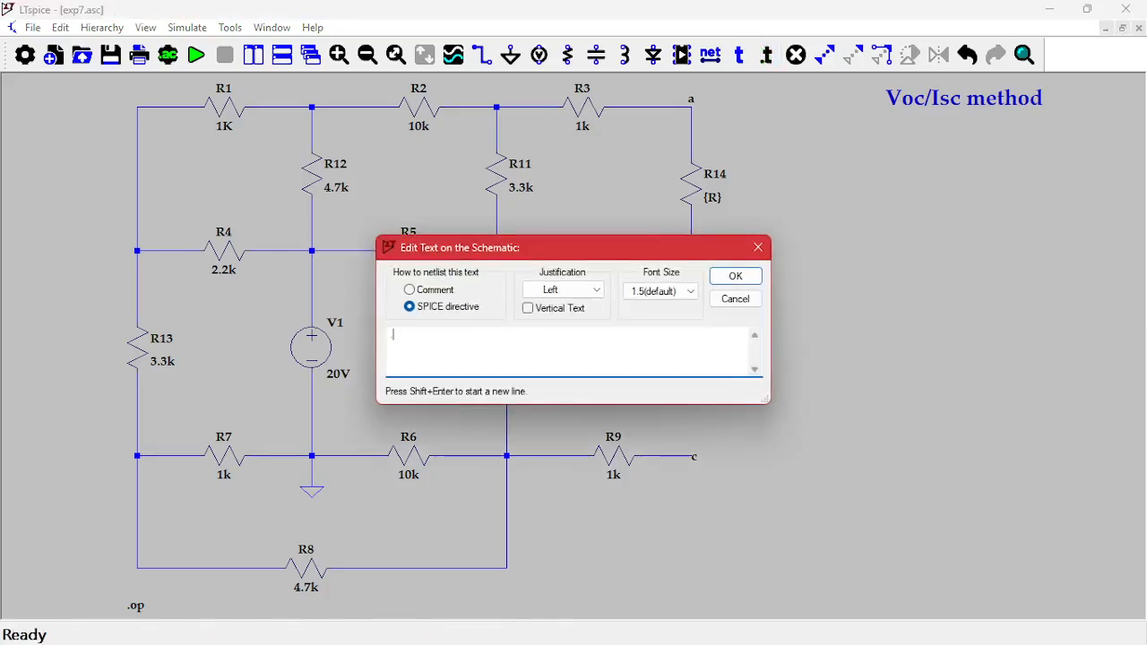
text(step)
key(Return)
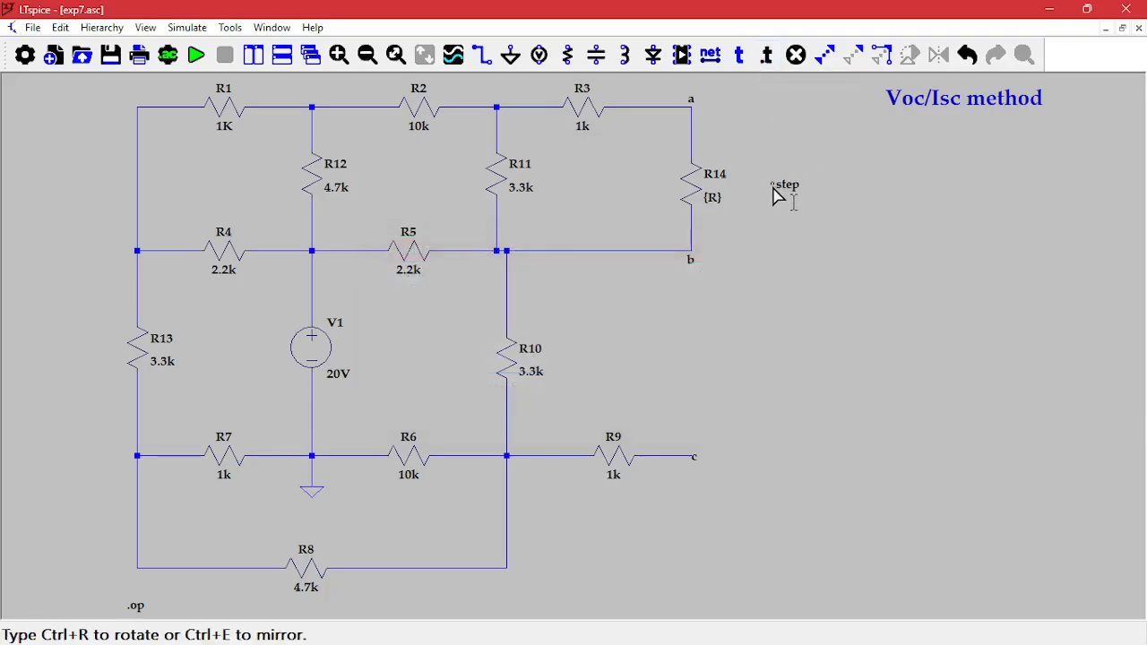
click(775, 195)
right_click(794, 192)
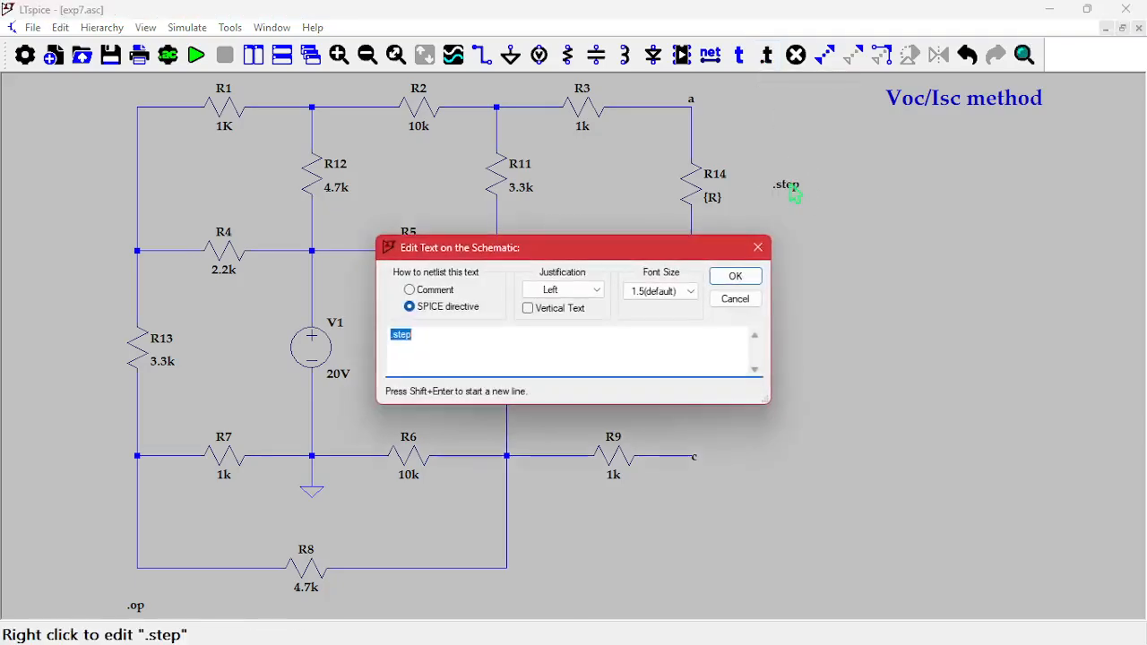
click(448, 351)
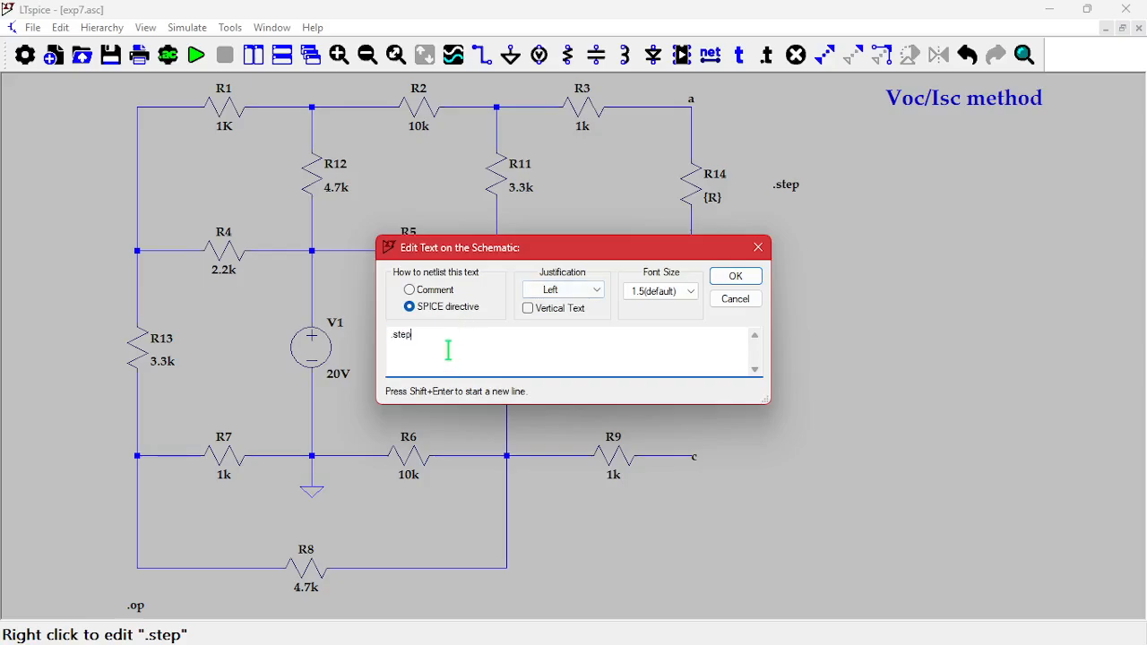
text(param R 1 10k 10)
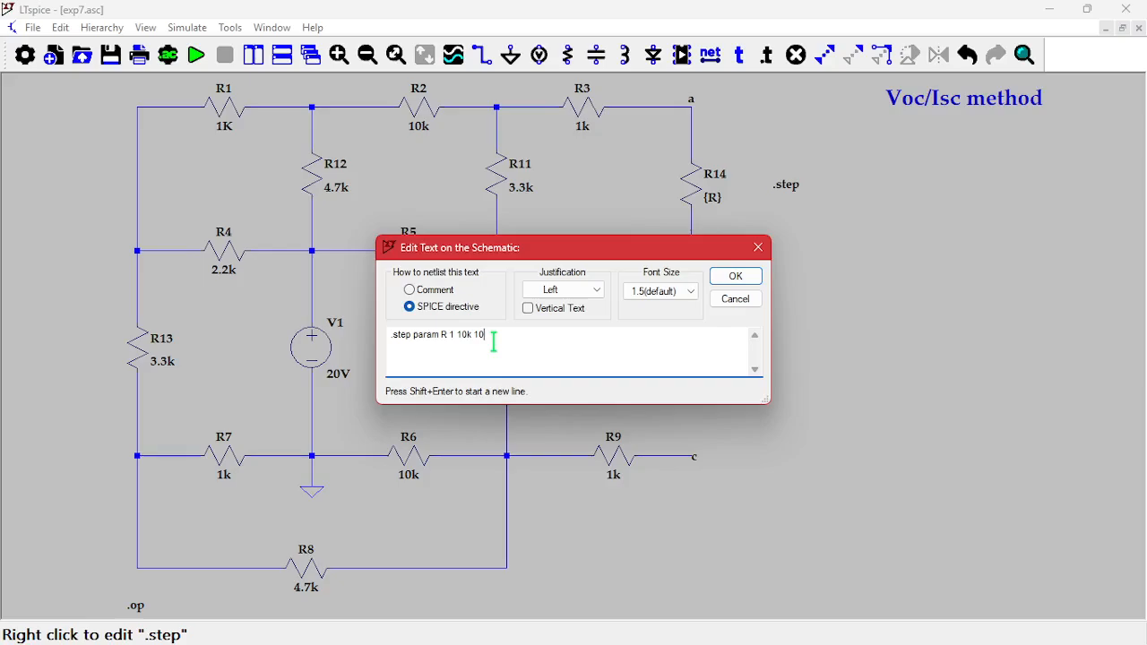
click(736, 278)
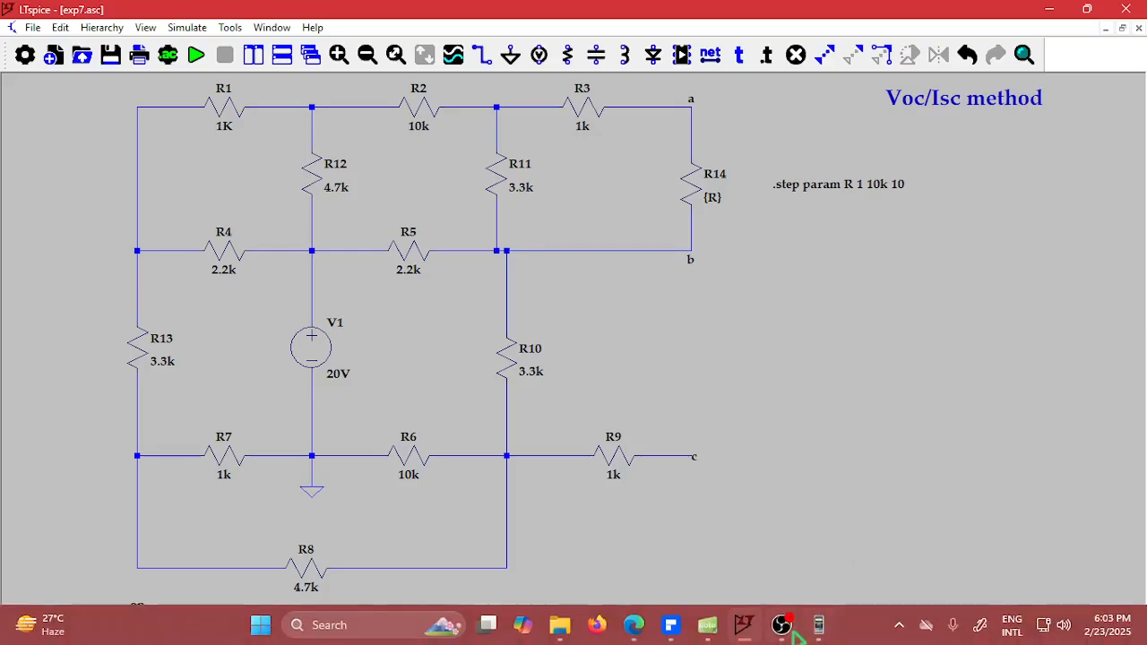
click(782, 628)
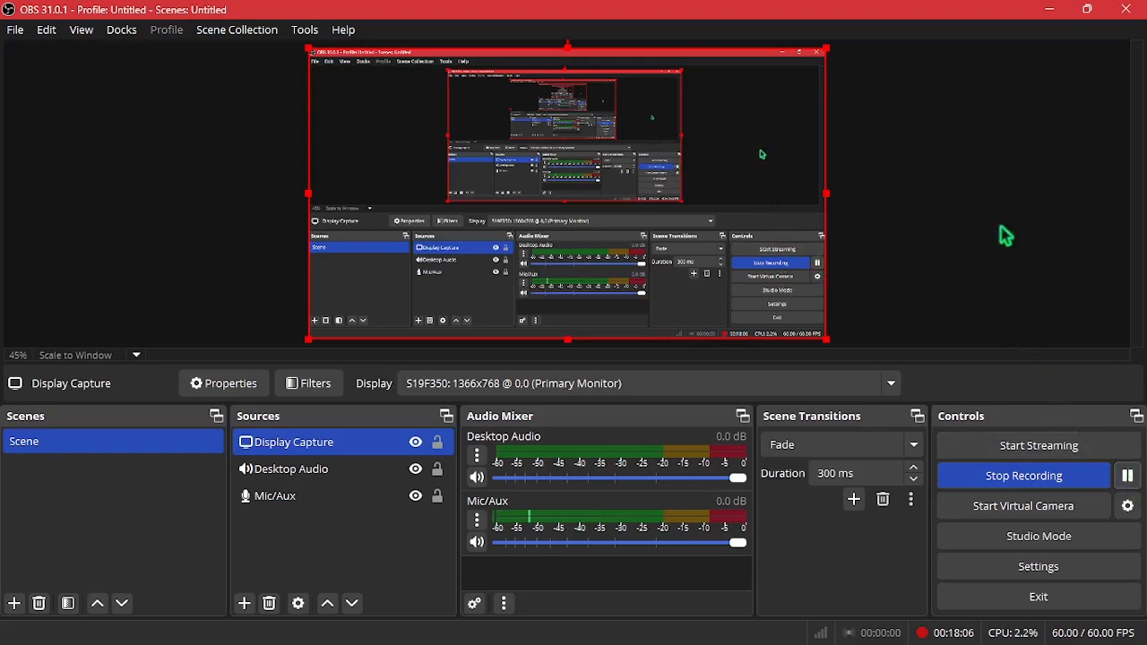
click(1040, 9)
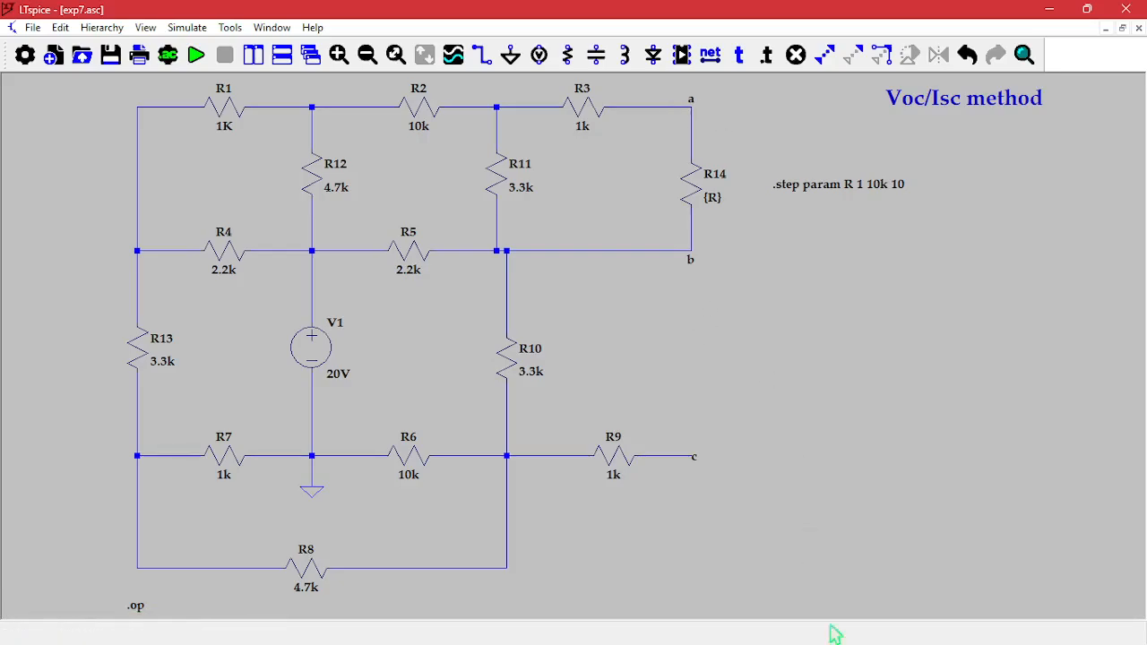
Switch to Note, go to the Voc/Isc calculation page and circle the open-circuit voltage 0.022265.
click(713, 625)
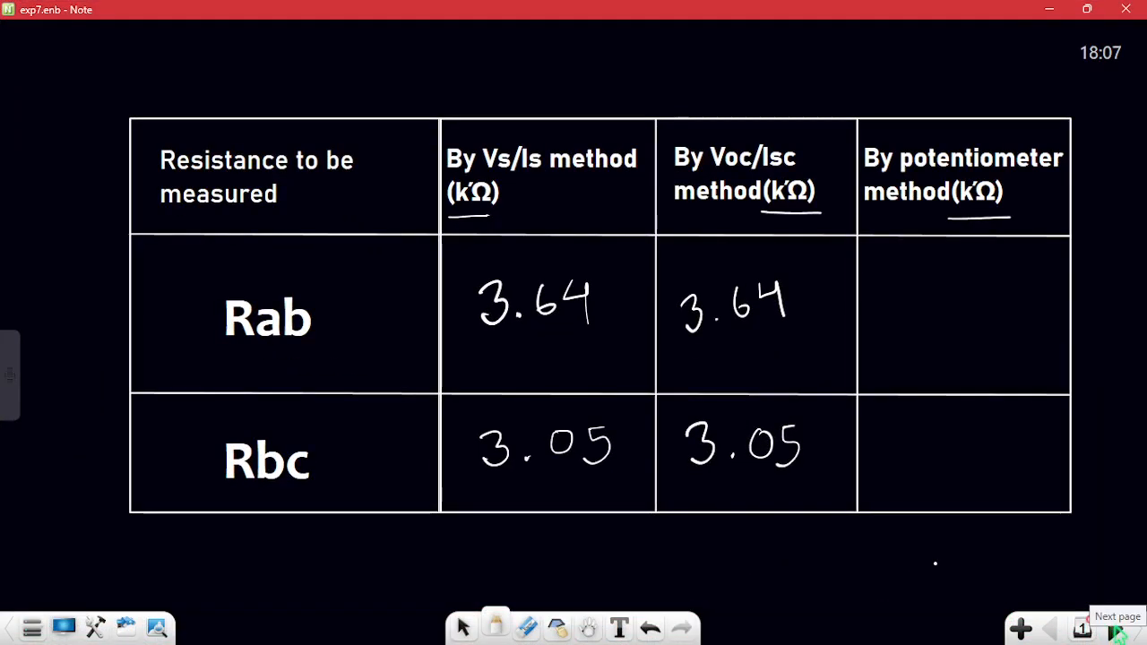
click(1117, 629)
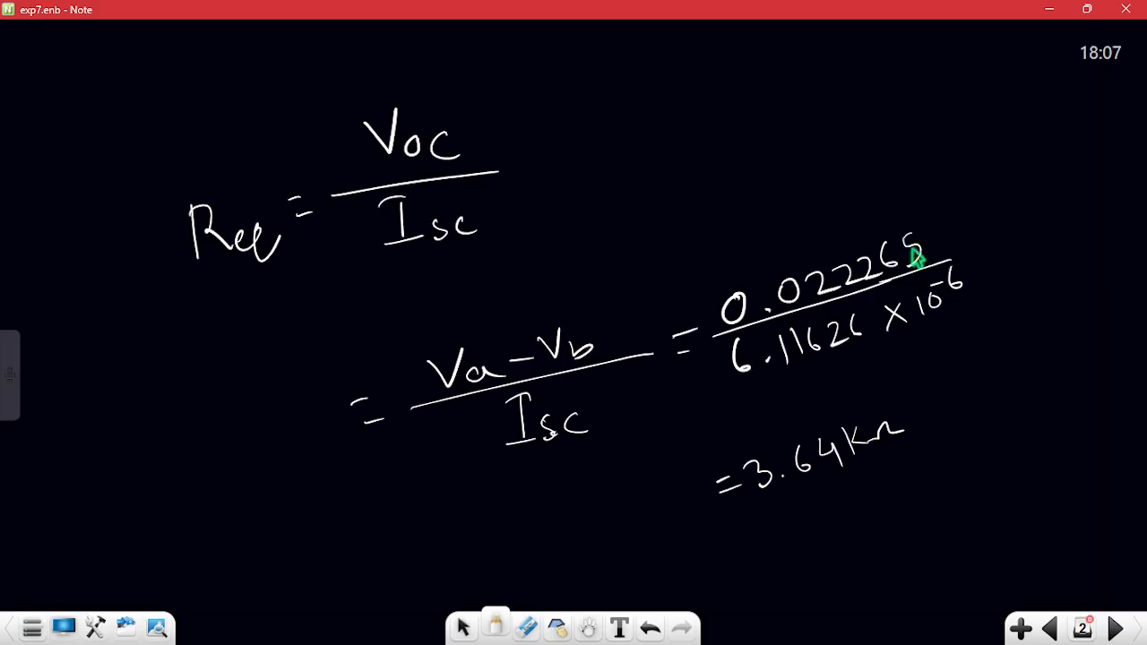
mouse_move(943, 245)
mouse_down()
mouse_move(893, 222)
mouse_move(776, 235)
mouse_move(699, 285)
mouse_move(704, 334)
mouse_move(728, 338)
mouse_move(856, 305)
mouse_move(953, 259)
mouse_move(936, 236)
mouse_up()
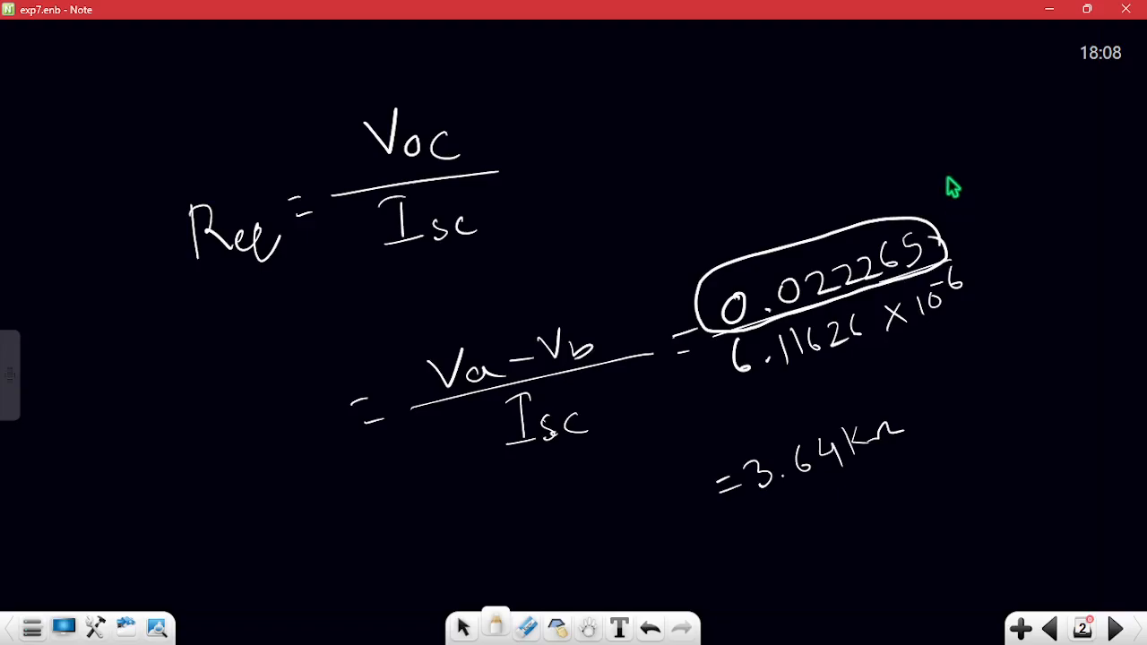
click(963, 229)
Switch to the calculator emulator, multiply 0.022265 by 1000, show the answer as a decimal and minimize the emulator.
mouse_move(901, 643)
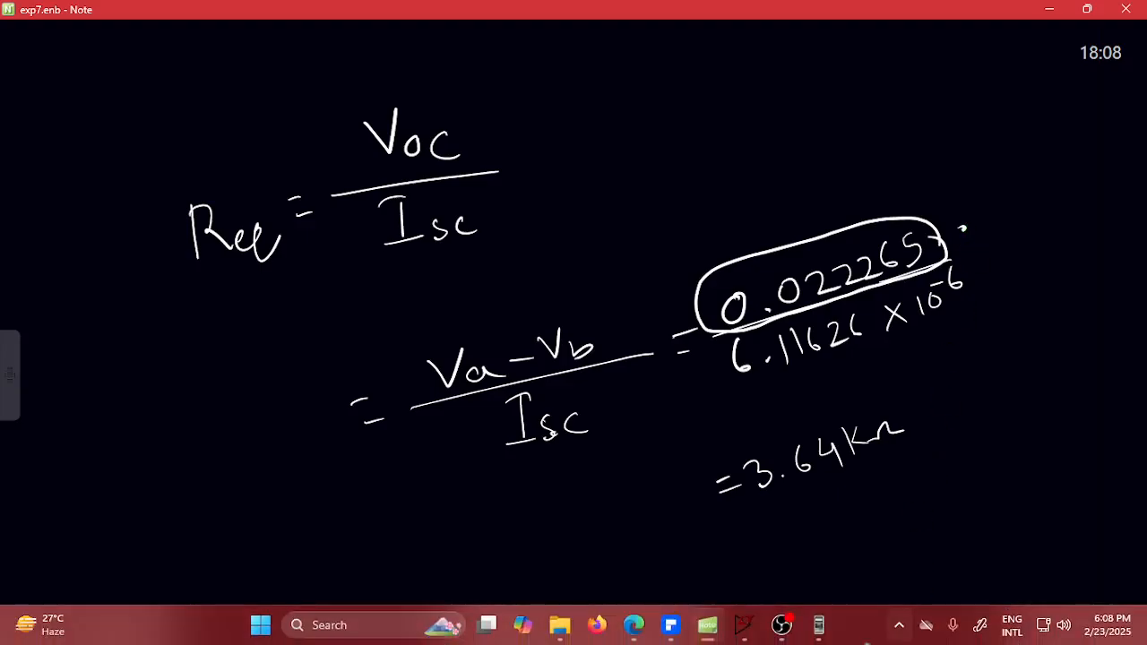
click(818, 627)
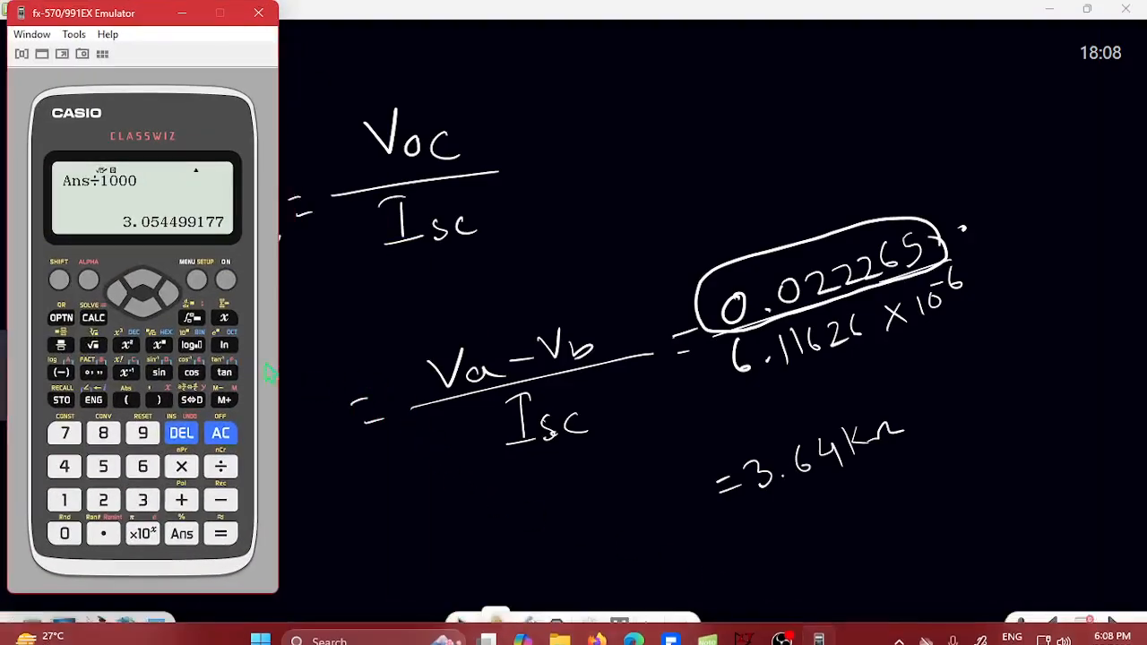
click(225, 281)
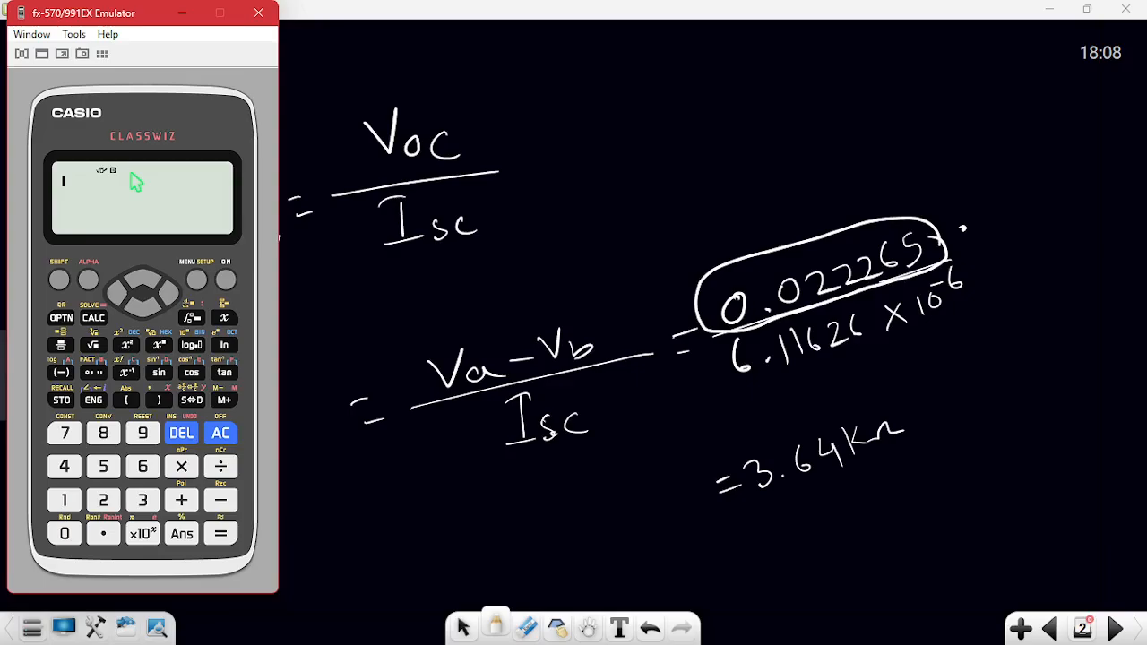
text(0.0)
text(22265)
text(*1000)
key(Return)
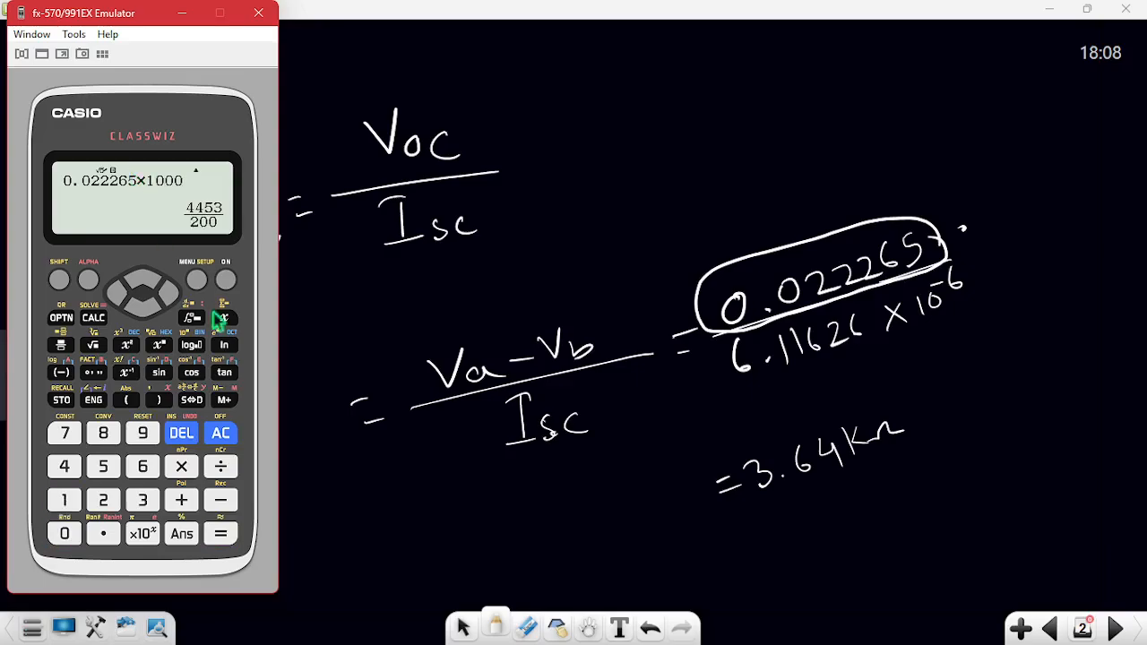
click(199, 405)
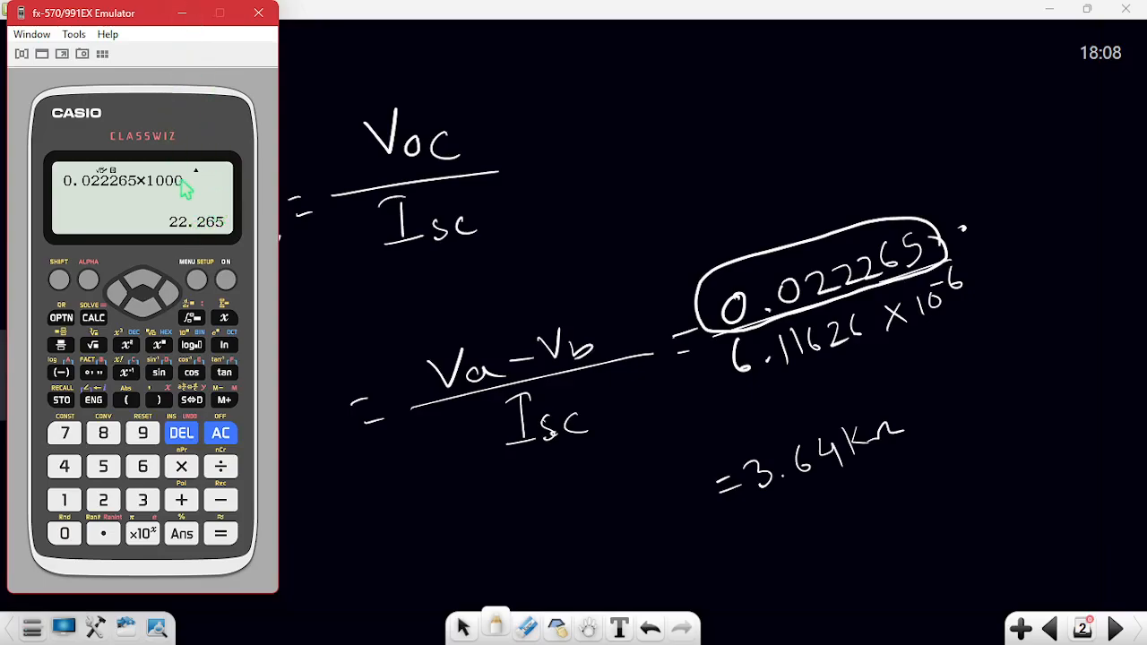
click(184, 13)
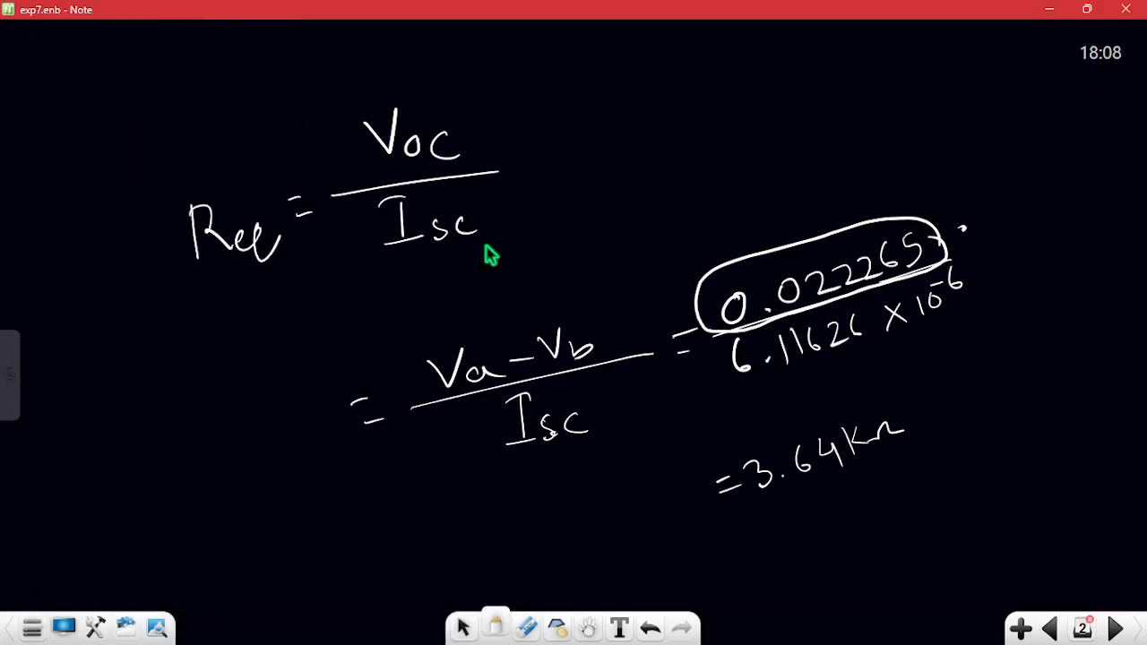
Return to LTspice, run the simulation with the stepped parameter R and activate the empty plot pane.
click(747, 632)
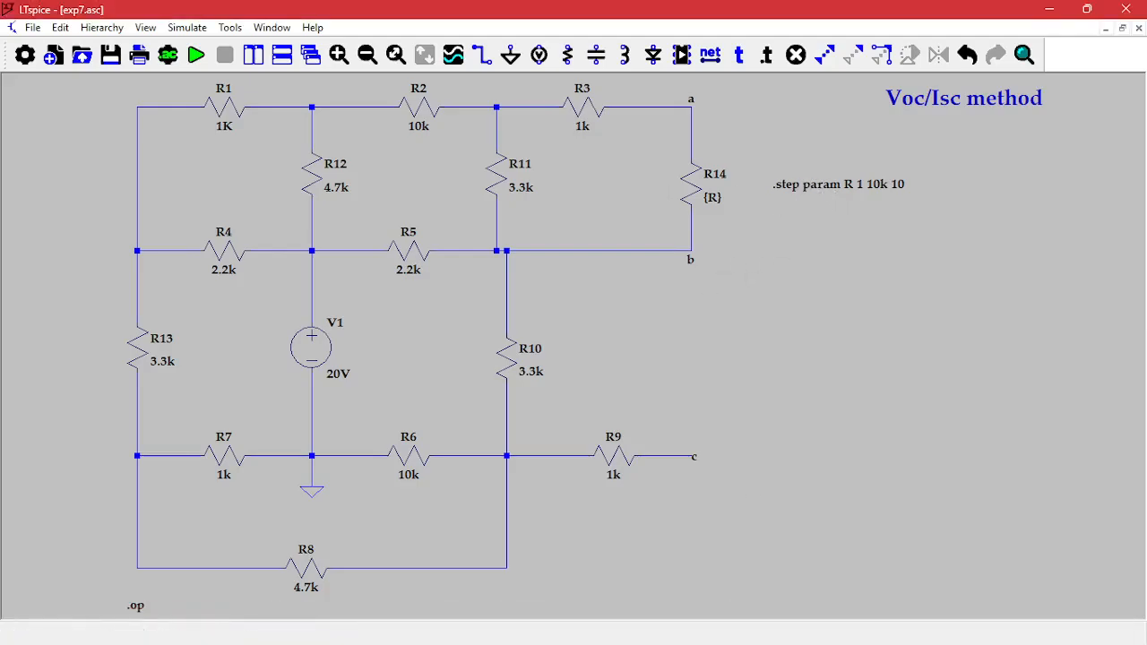
click(197, 57)
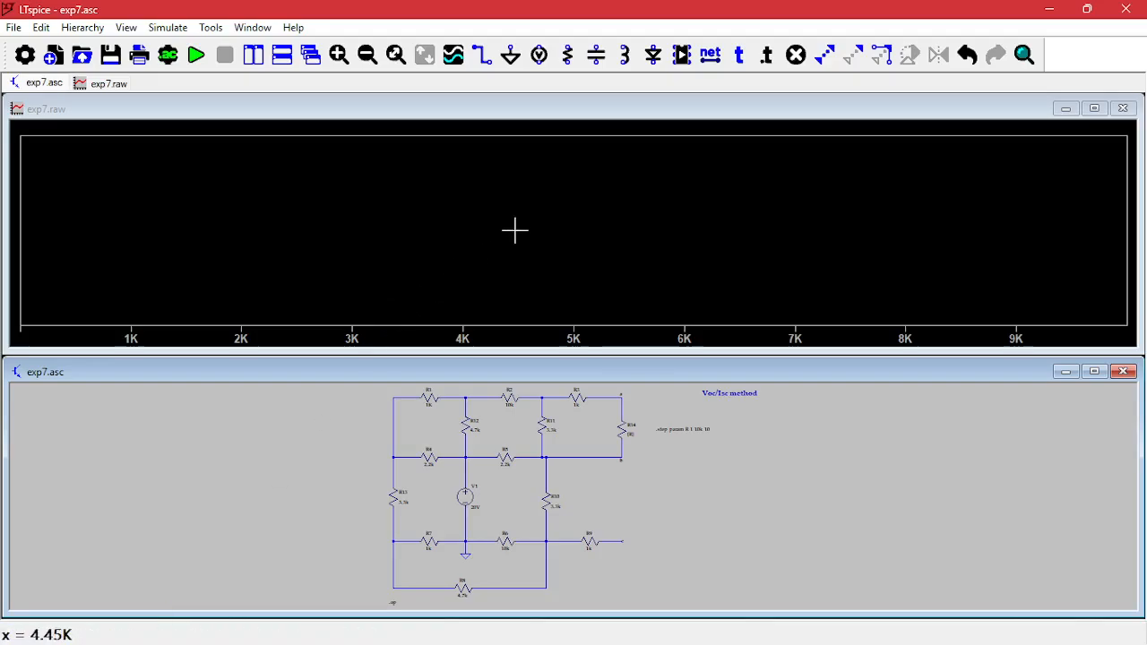
click(550, 175)
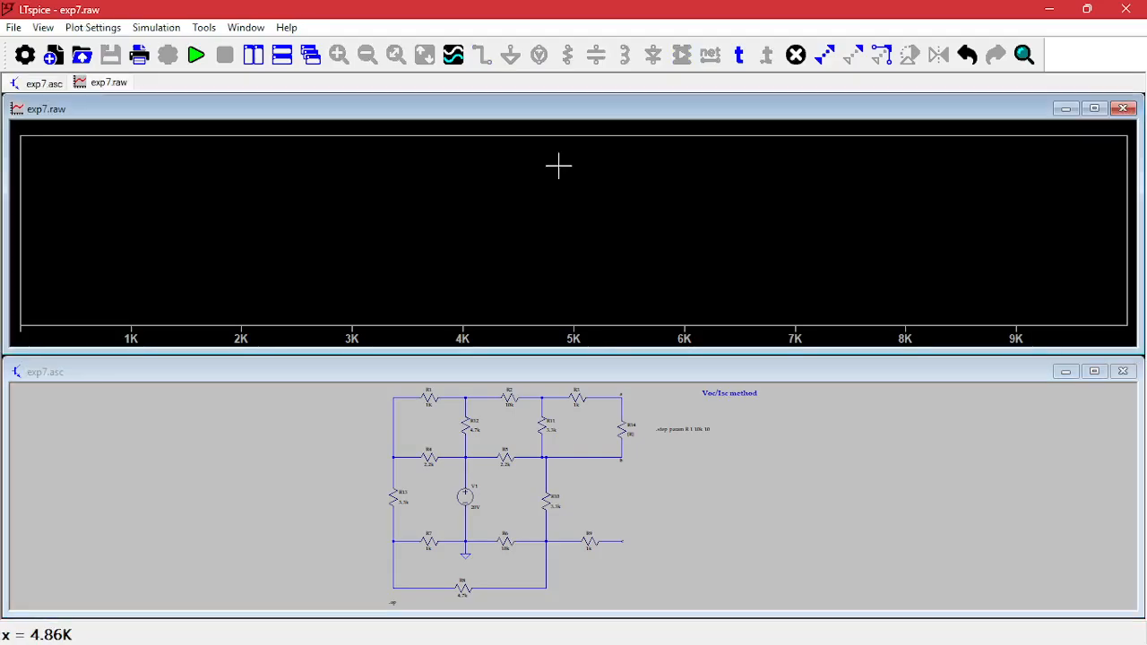
right_click(558, 165)
Add the expression V(a)-V(b) to the waveform list and plot it.
click(454, 55)
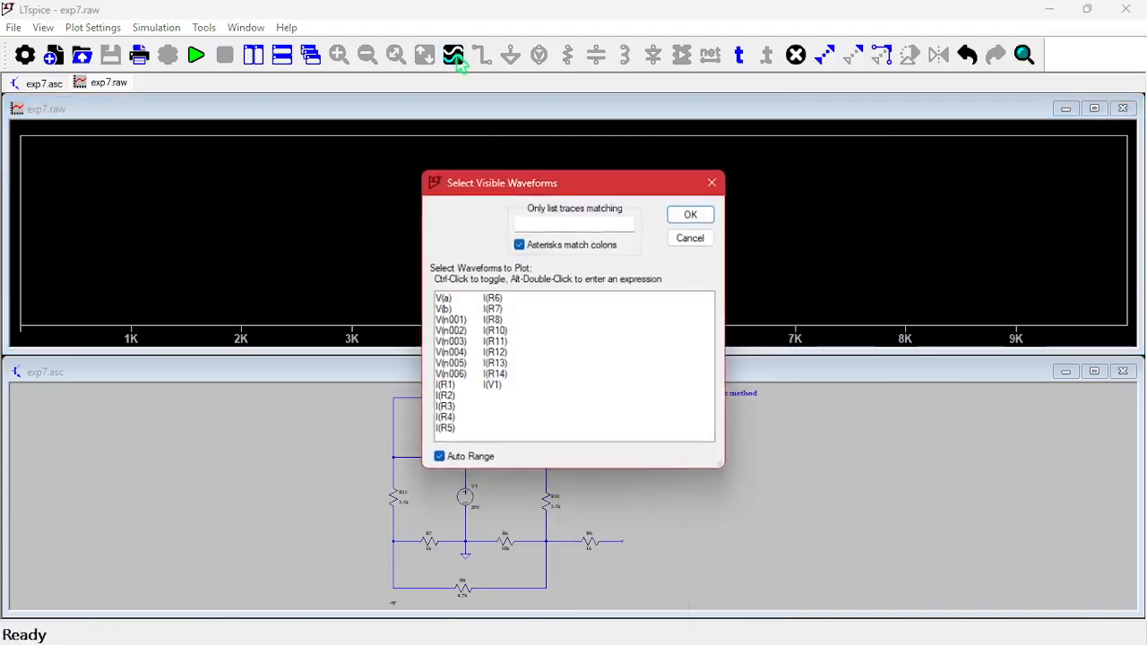
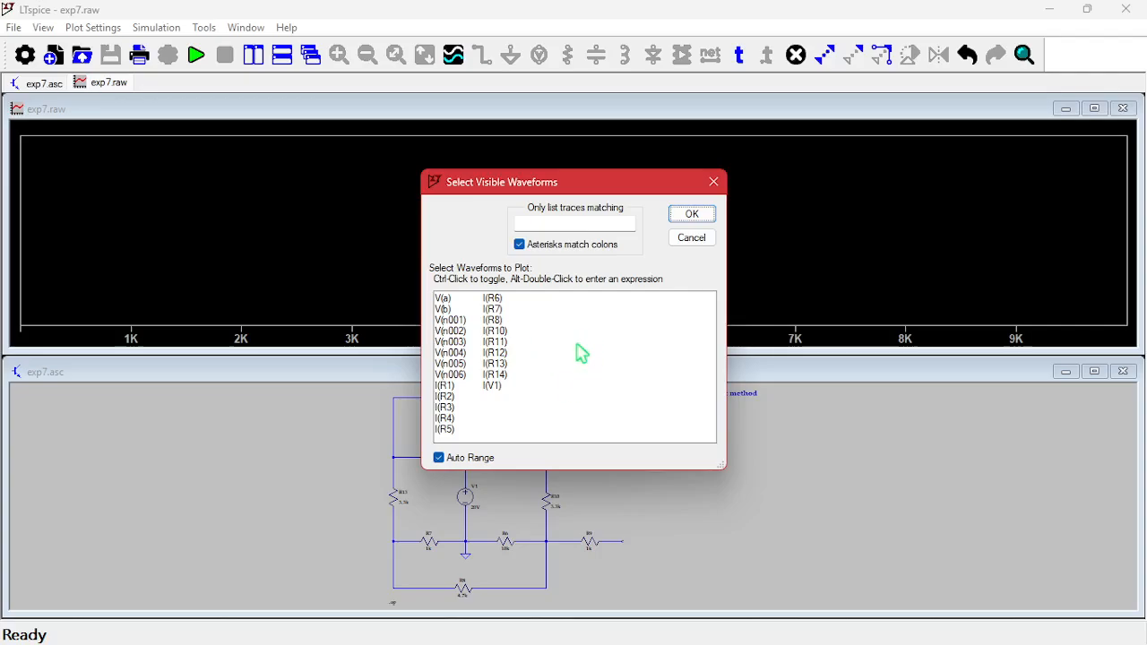
alt+double_click(575, 341)
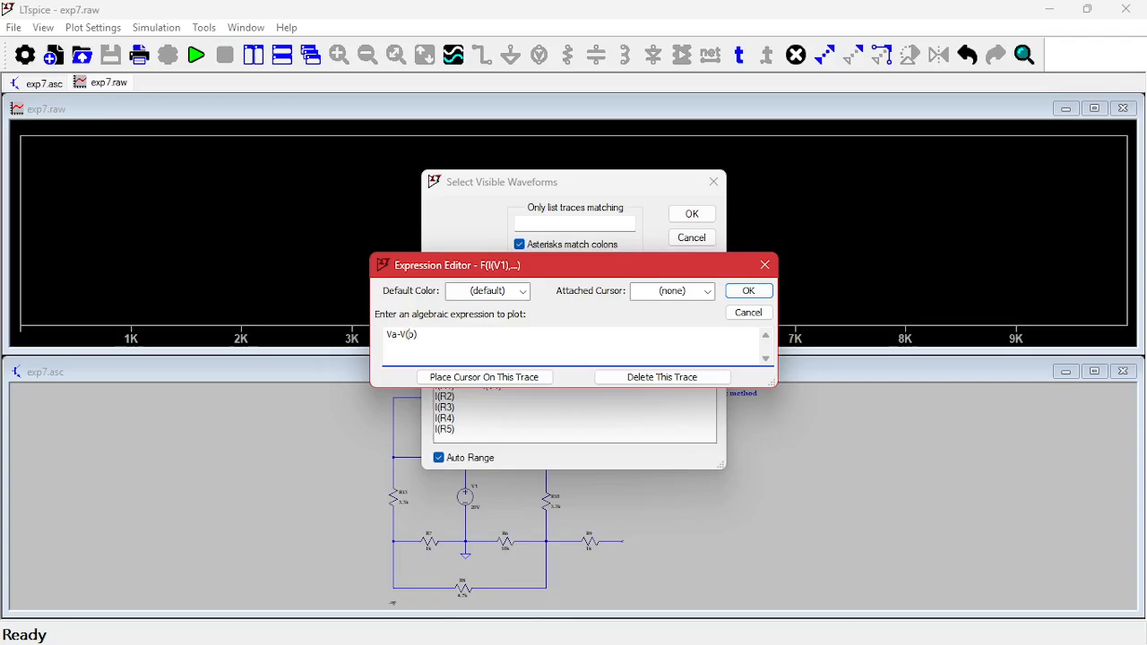
key(Left)
text(()
key(Return)
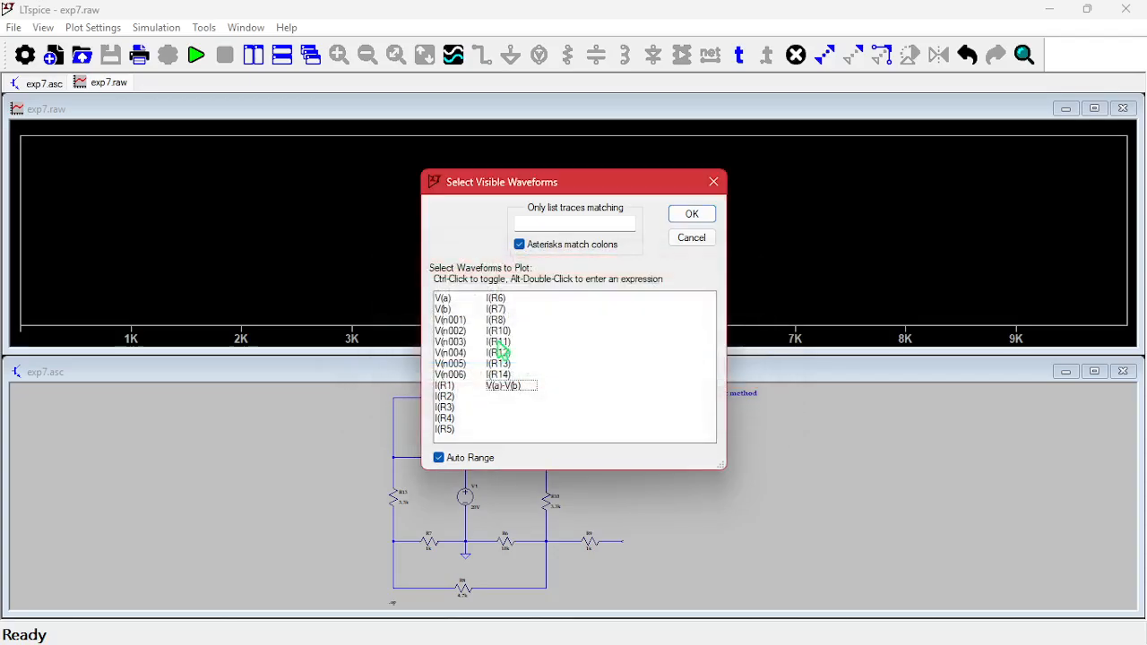
click(524, 393)
double_click(525, 395)
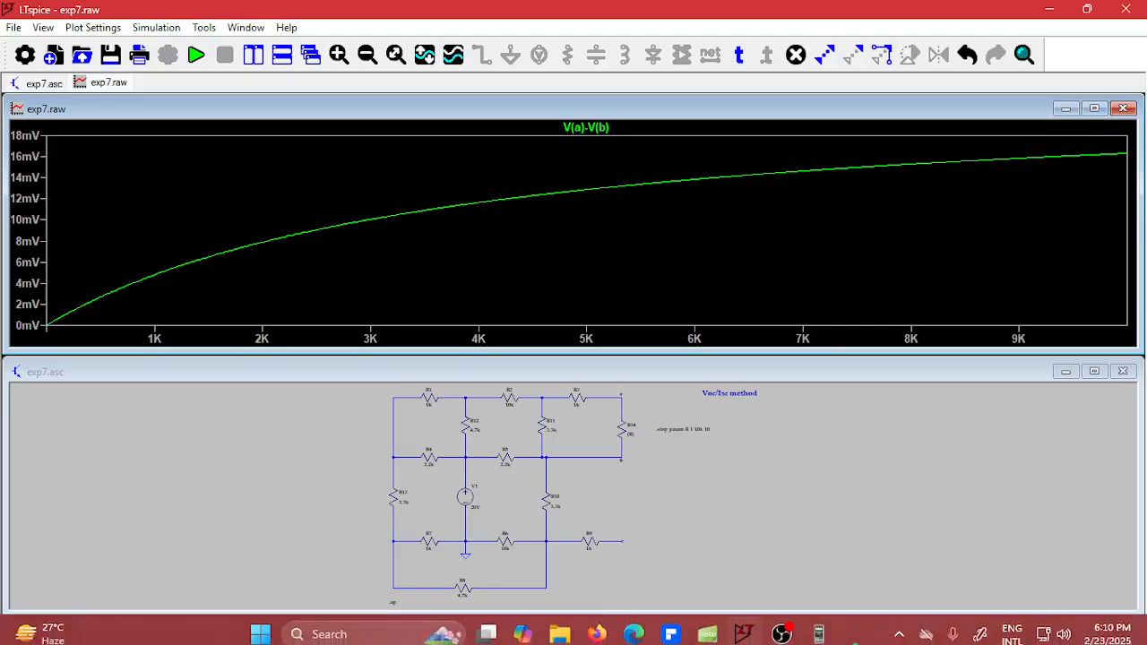
Attach a cursor to the V(a)-V(b) trace and move its readout window up over the plot pane.
mouse_move(834, 632)
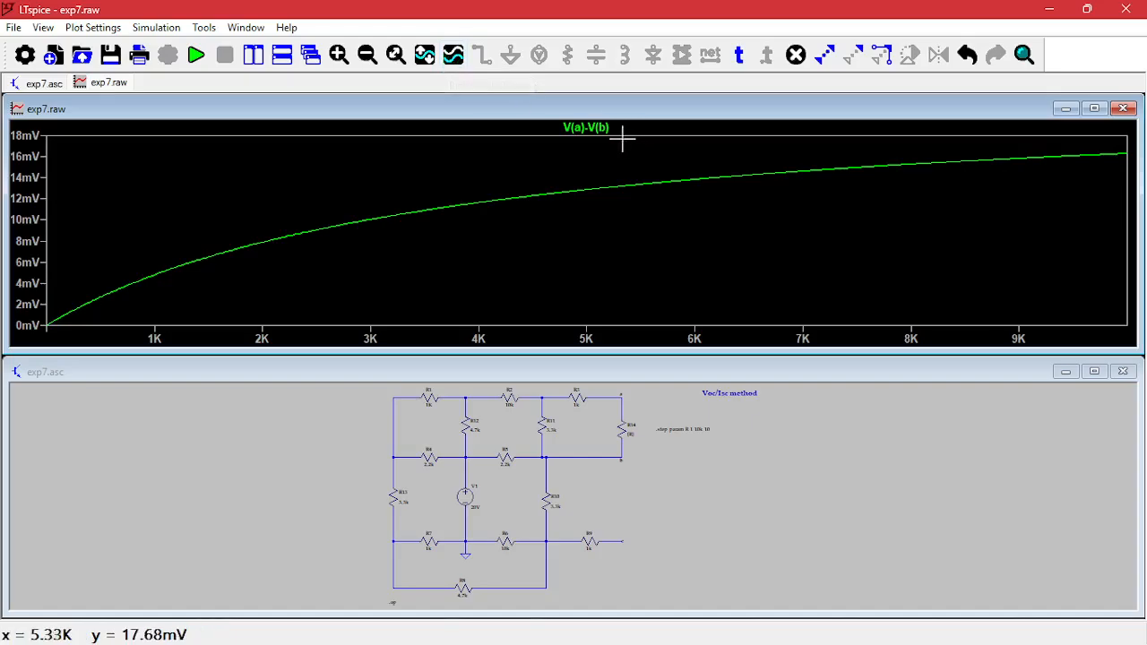
click(587, 128)
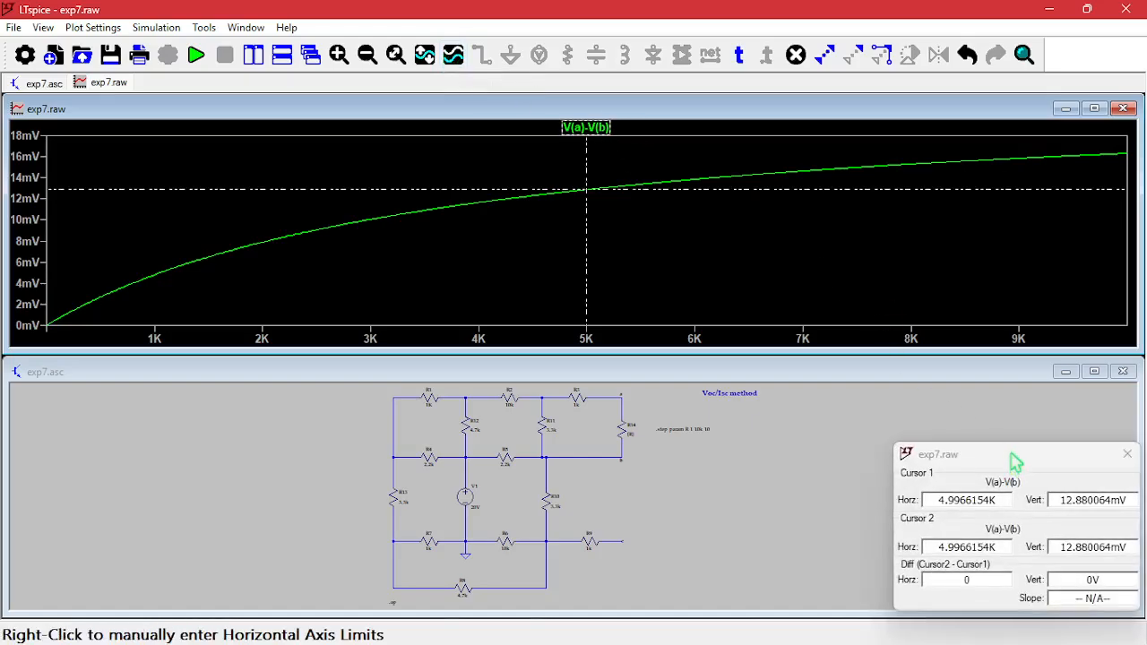
drag(1015, 462, 868, 128)
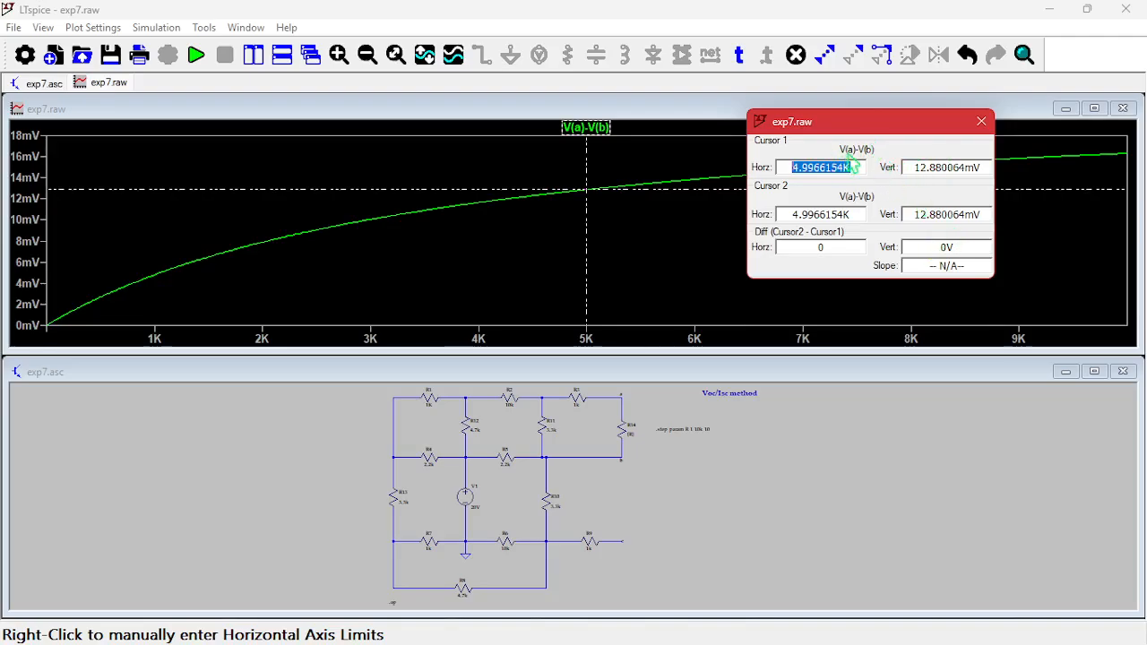
click(962, 166)
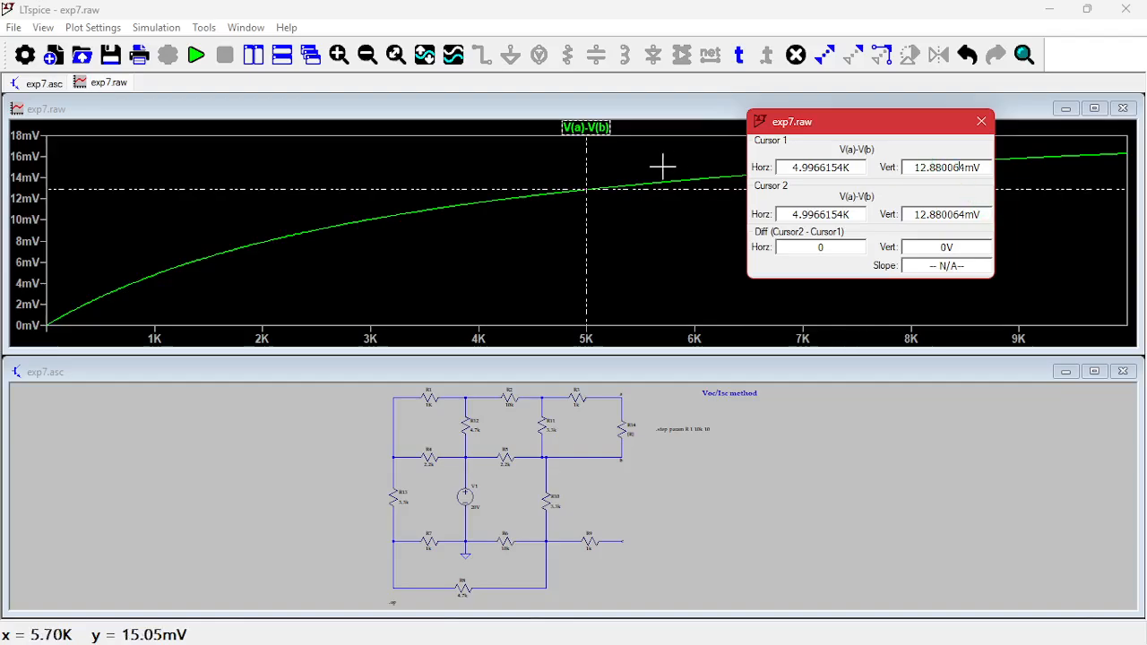
Bring up the calculator emulator alongside the plot.
mouse_move(874, 631)
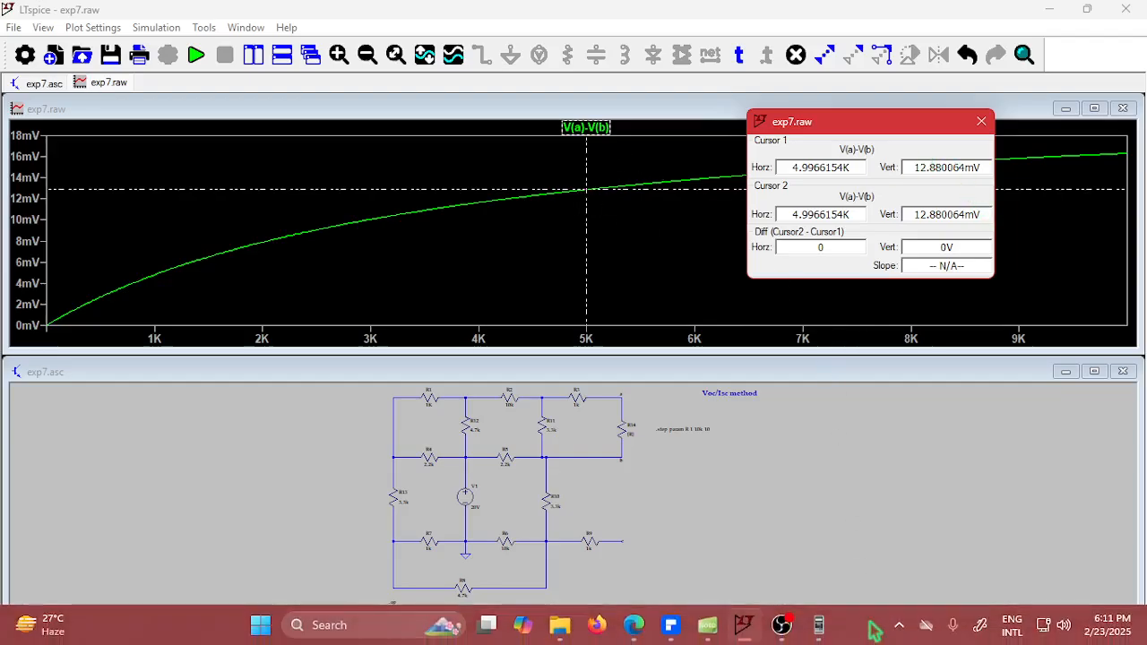
click(818, 624)
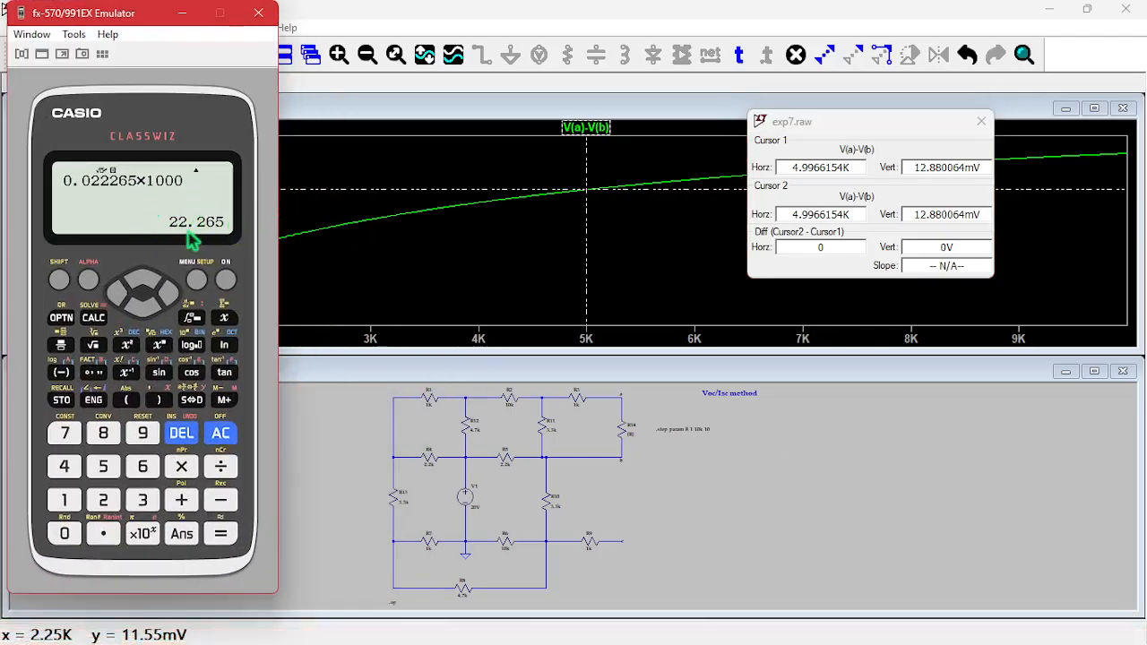
click(224, 464)
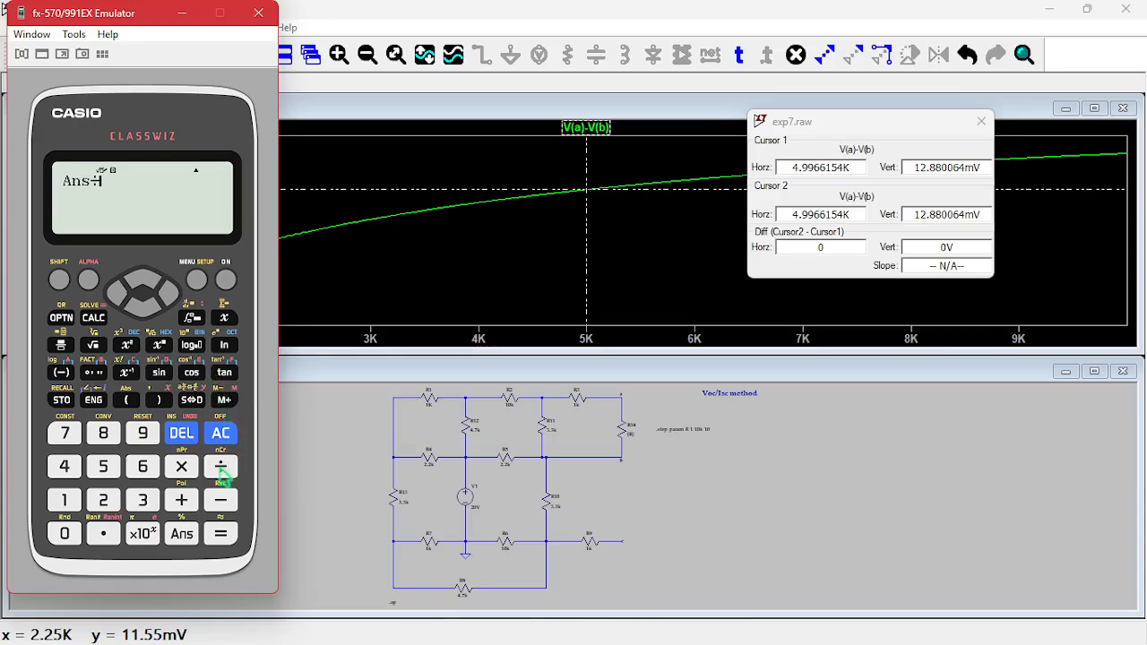
text(100)
key(Return)
click(191, 400)
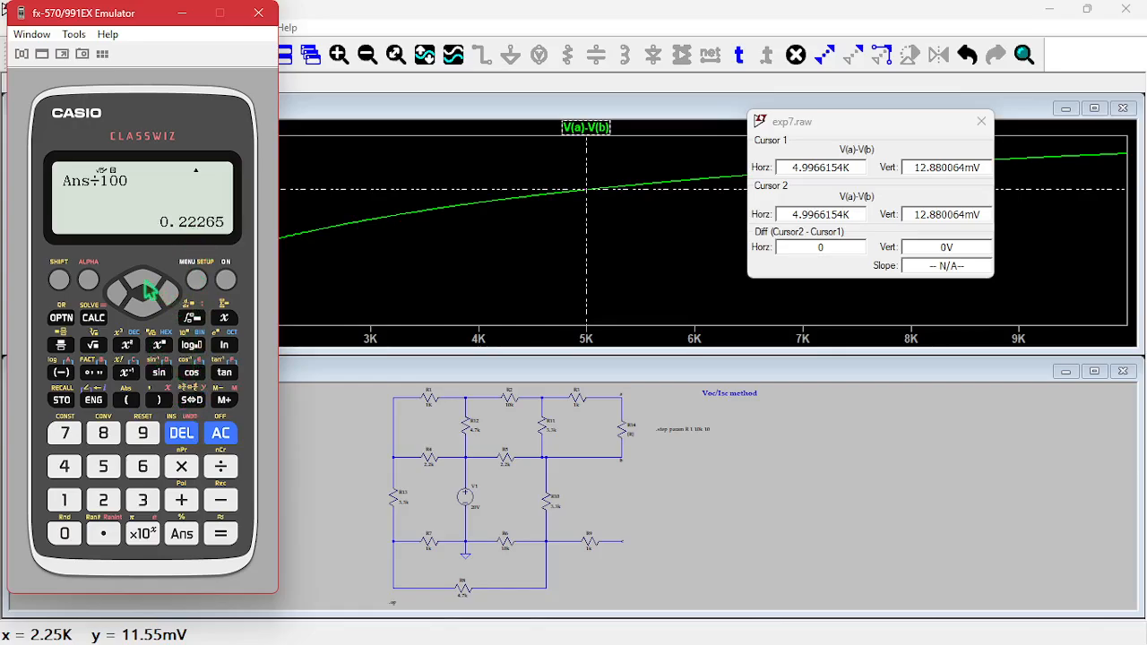
click(122, 300)
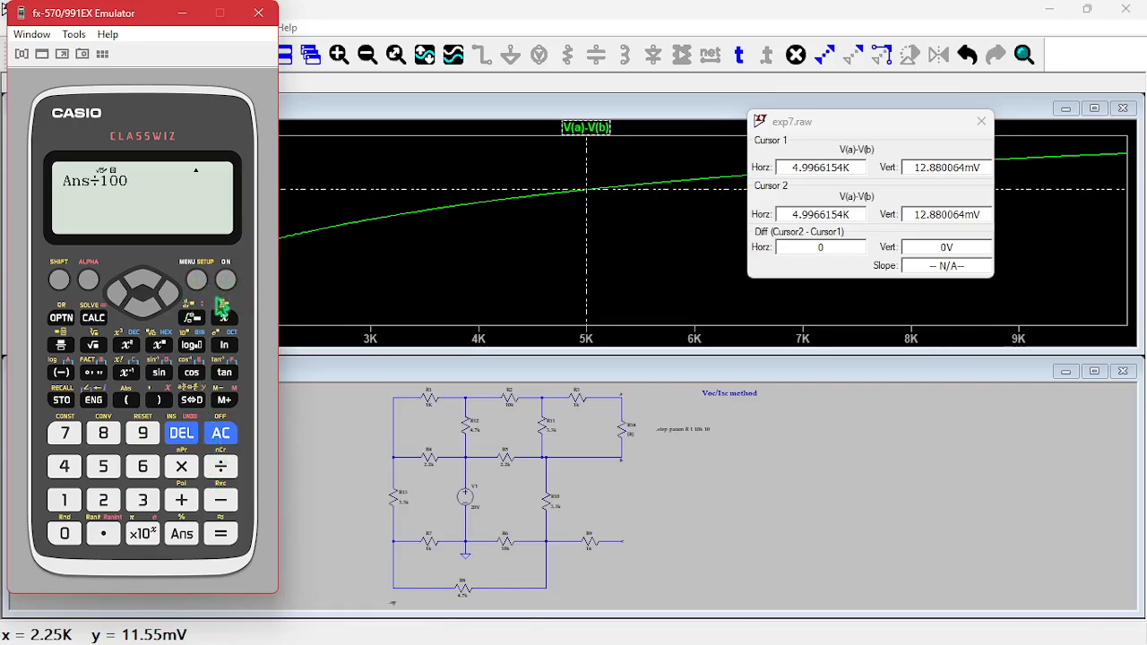
click(224, 279)
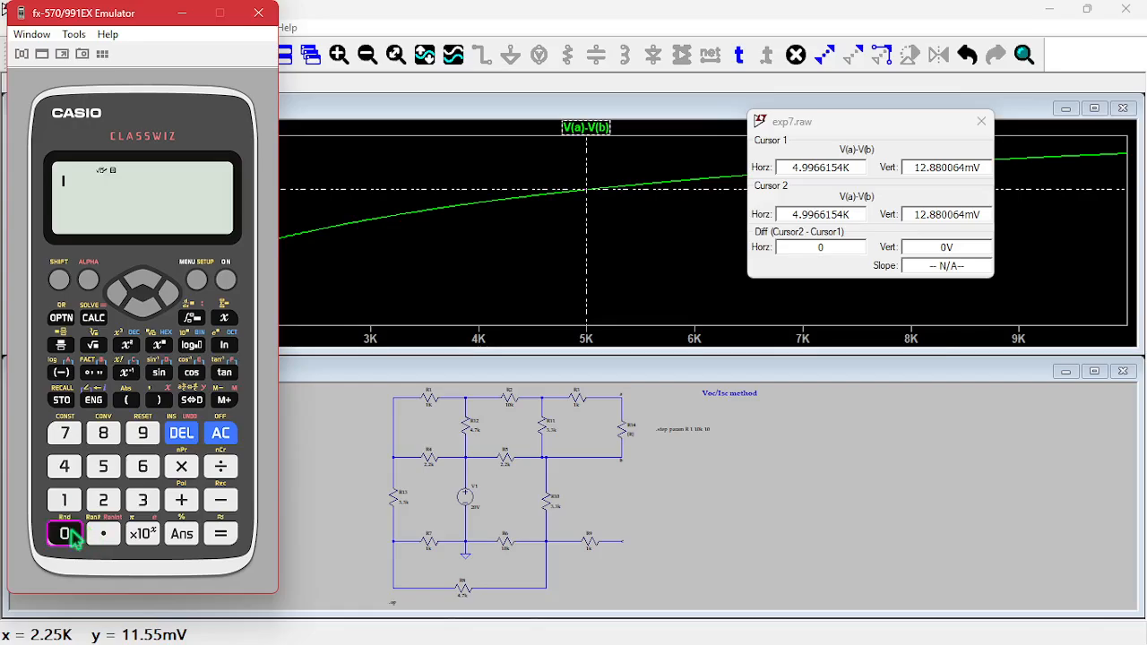
Calculate .022265 × 1000 on the calculator to convert the open-circuit voltage to millivolts.
click(104, 538)
click(65, 536)
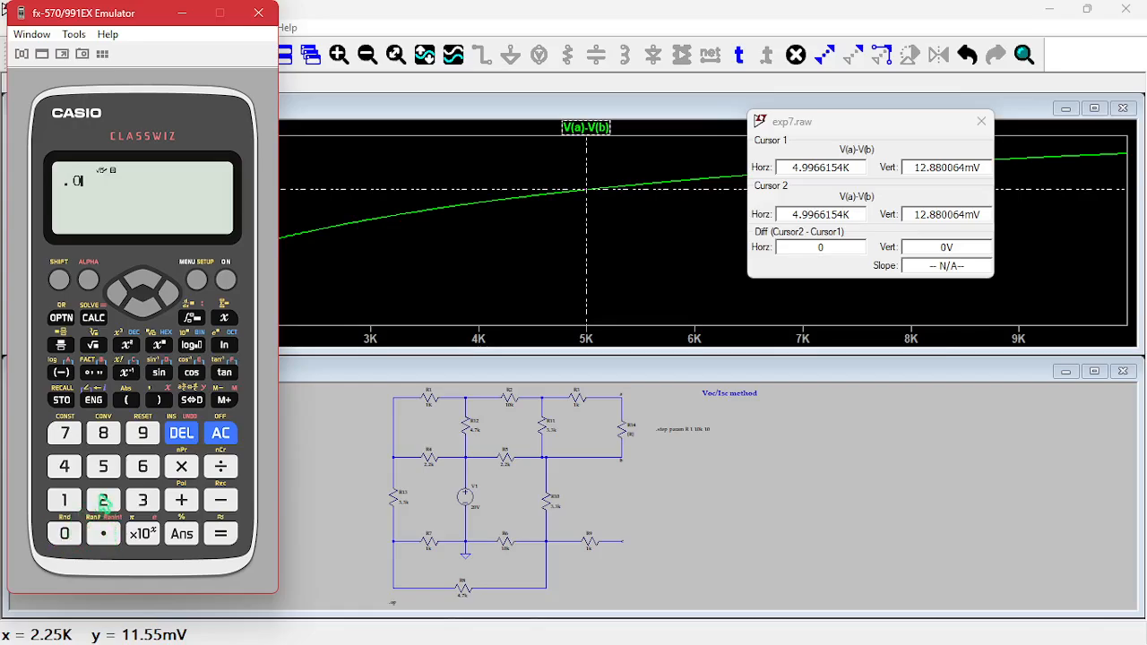
click(104, 500)
click(104, 500)
click(104, 500)
click(142, 467)
click(104, 467)
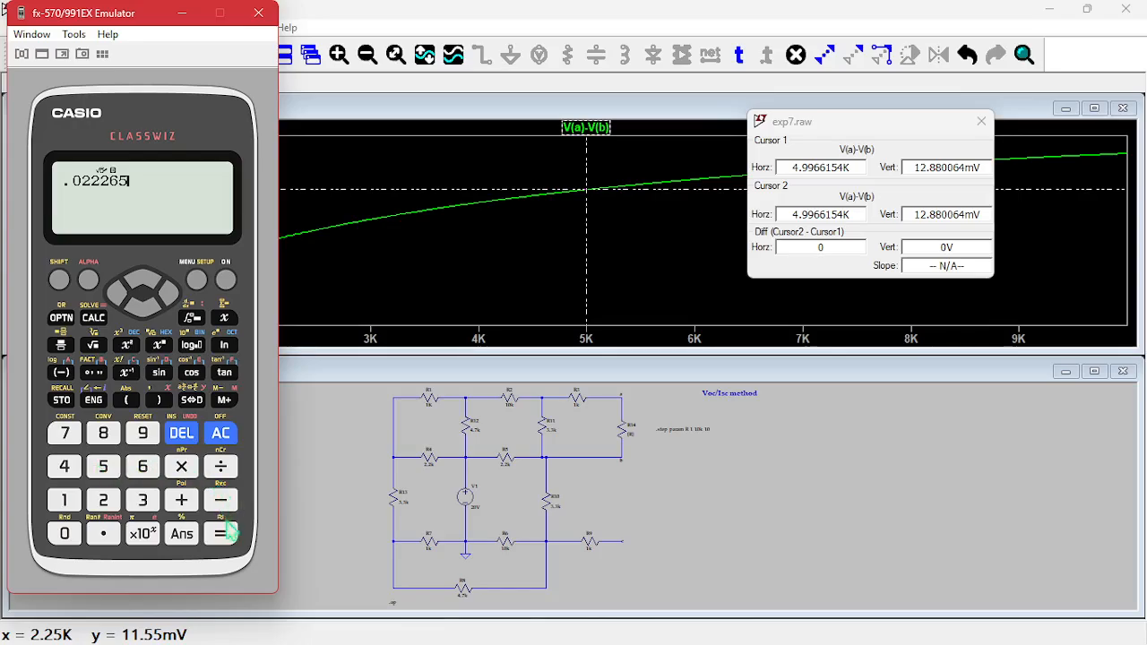
click(183, 467)
click(64, 500)
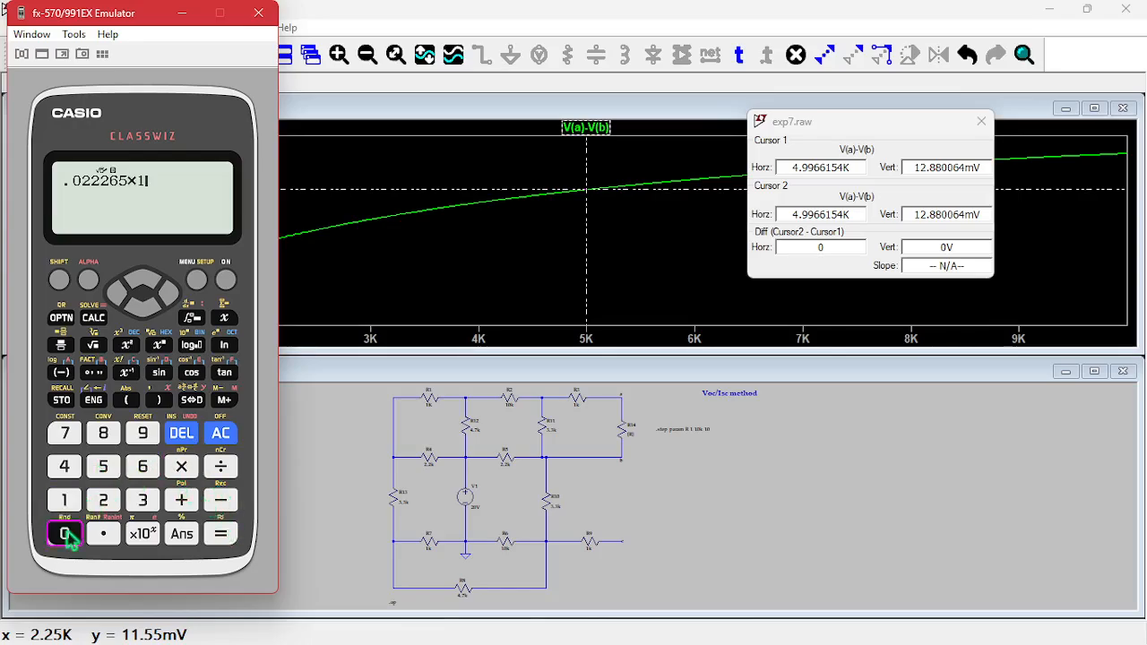
click(64, 534)
click(64, 534)
click(64, 534)
click(226, 532)
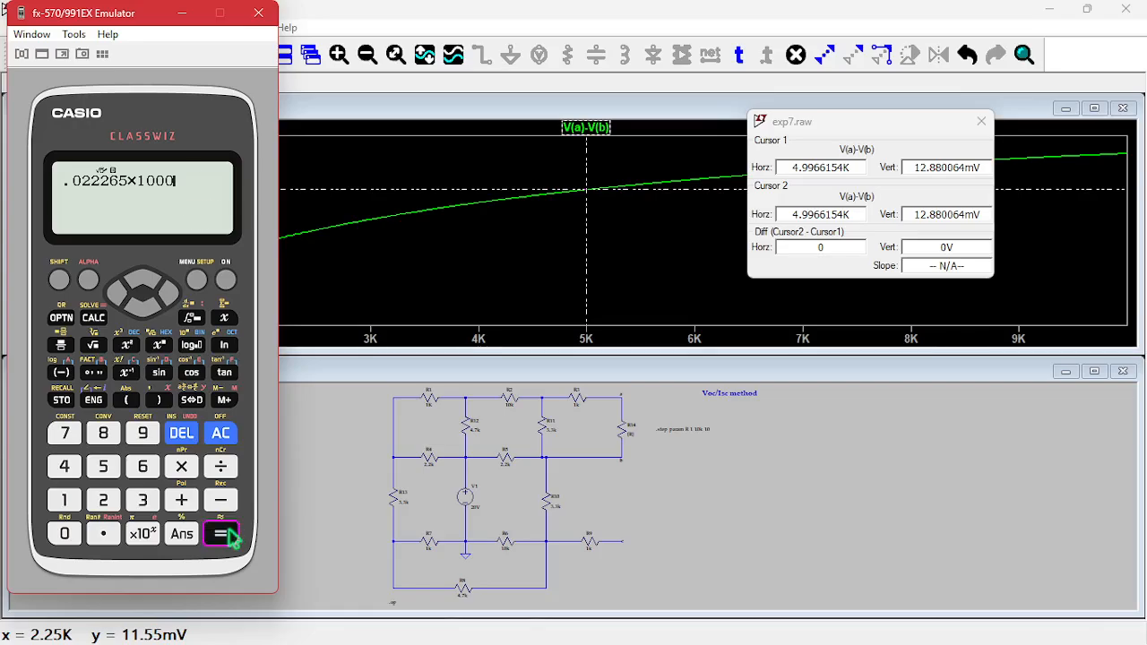
click(197, 401)
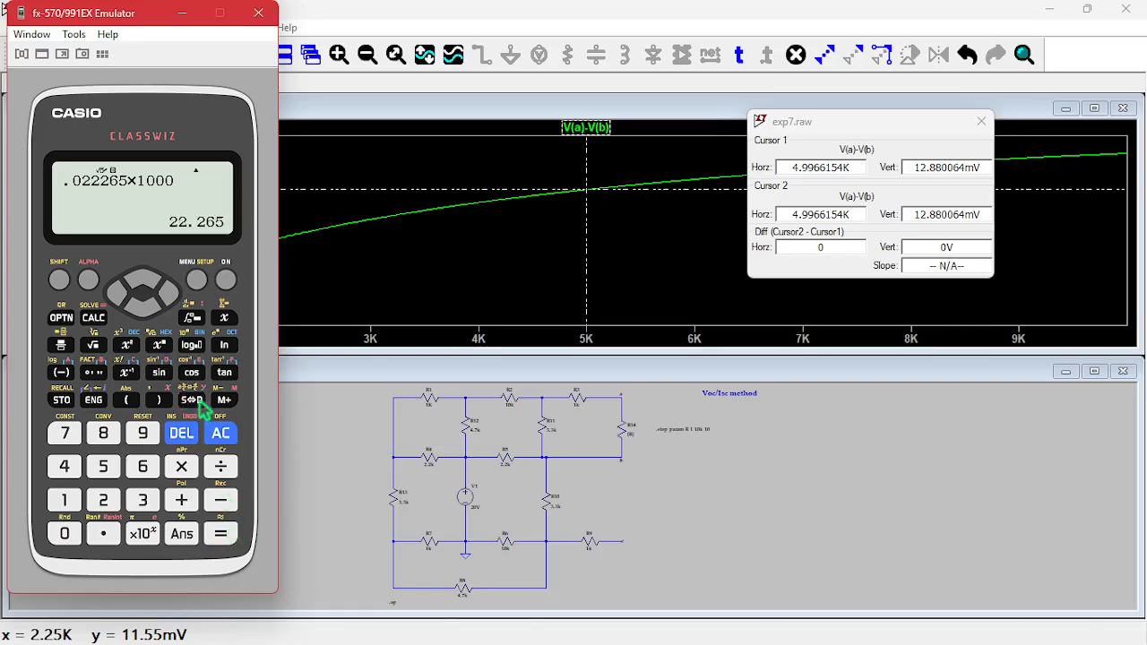
Divide the calculator's answer by 2 and show the result as a decimal.
click(221, 464)
click(103, 500)
click(224, 534)
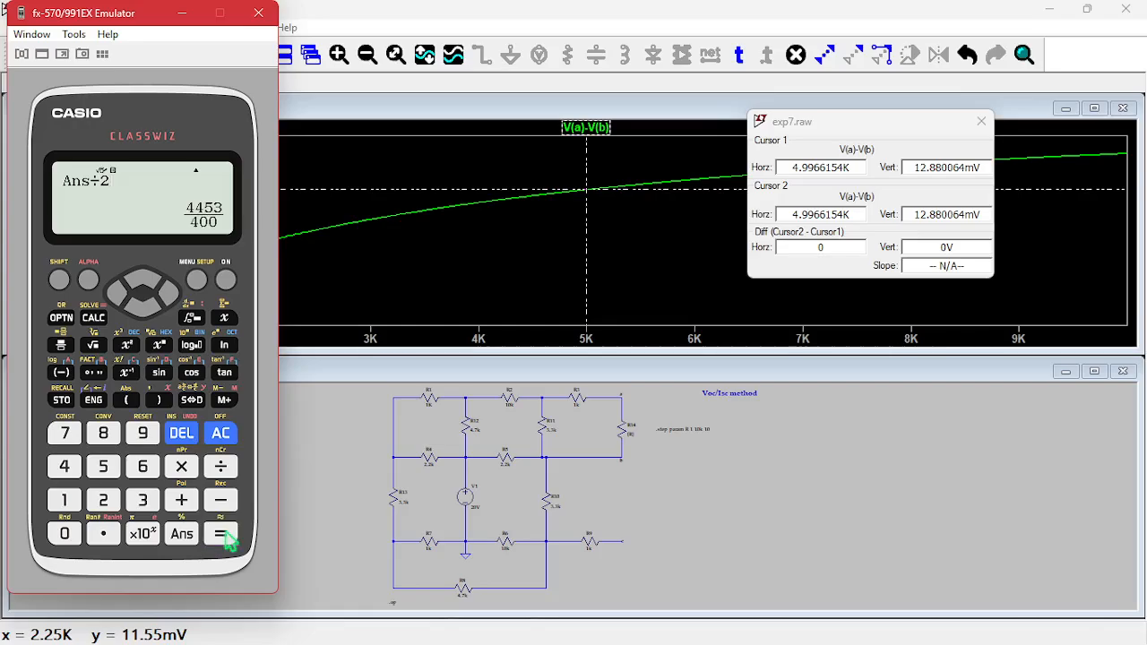
click(192, 400)
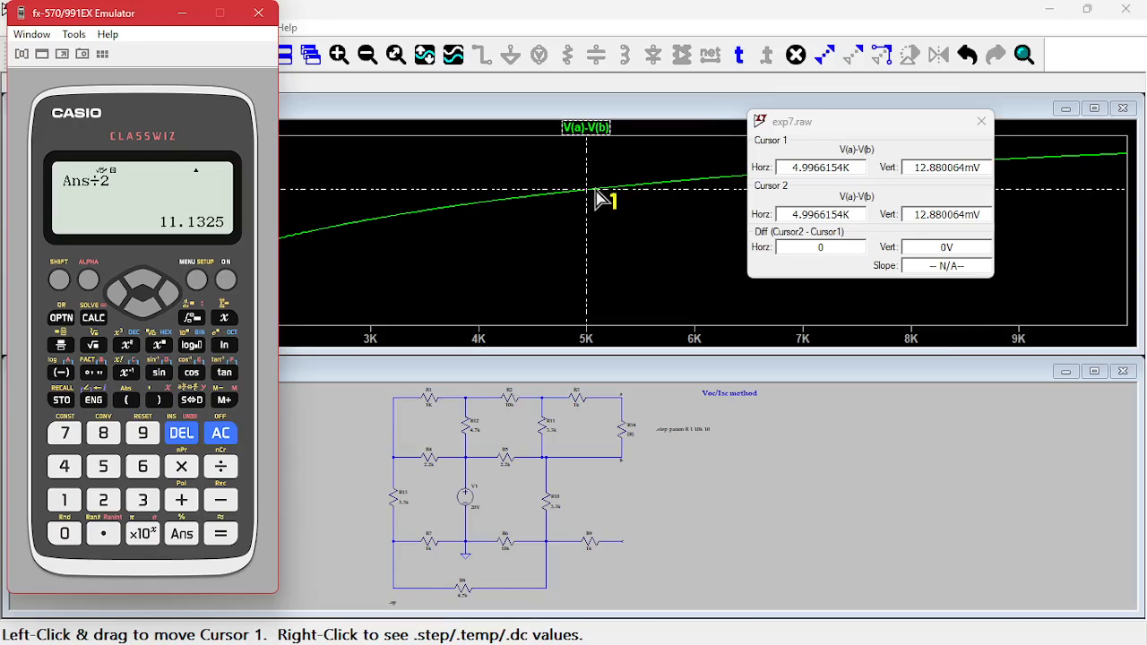
Move cursor 1 on the V(a)-V(b) trace to about 4.82K and recheck the halved voltage on the calculator.
drag(597, 197, 569, 208)
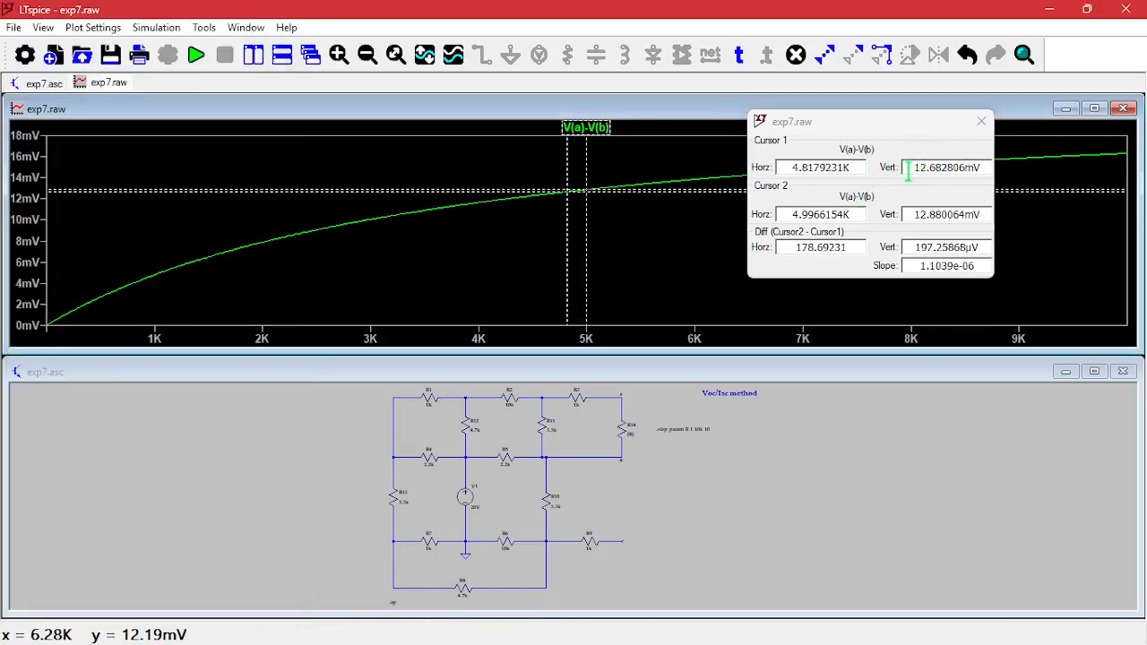
click(819, 626)
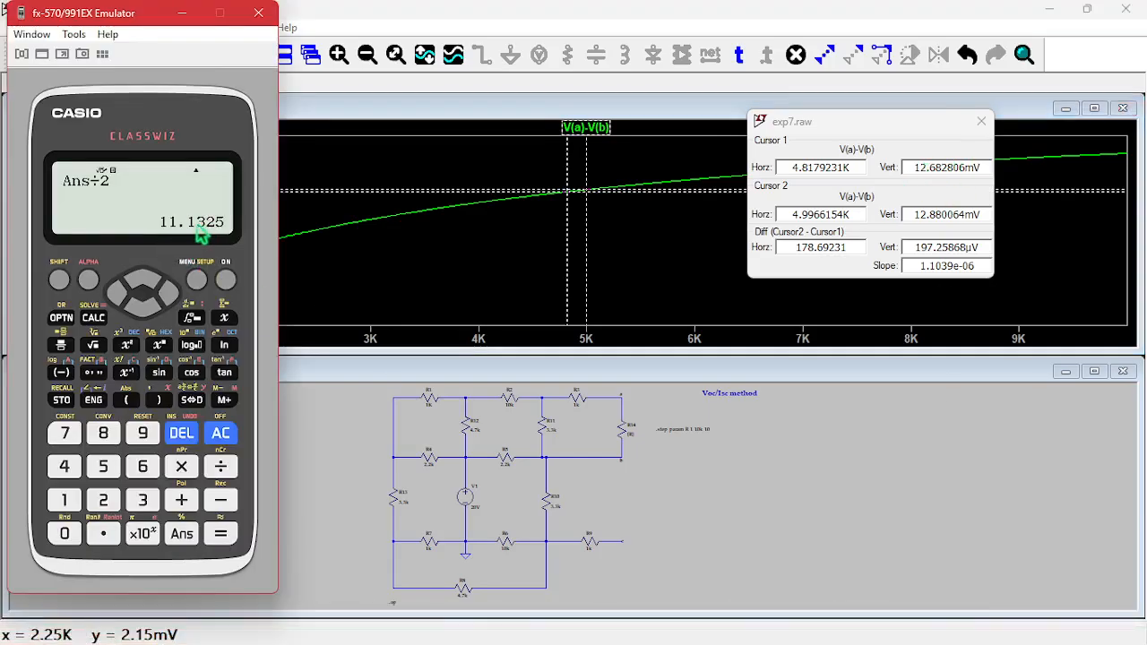
click(183, 13)
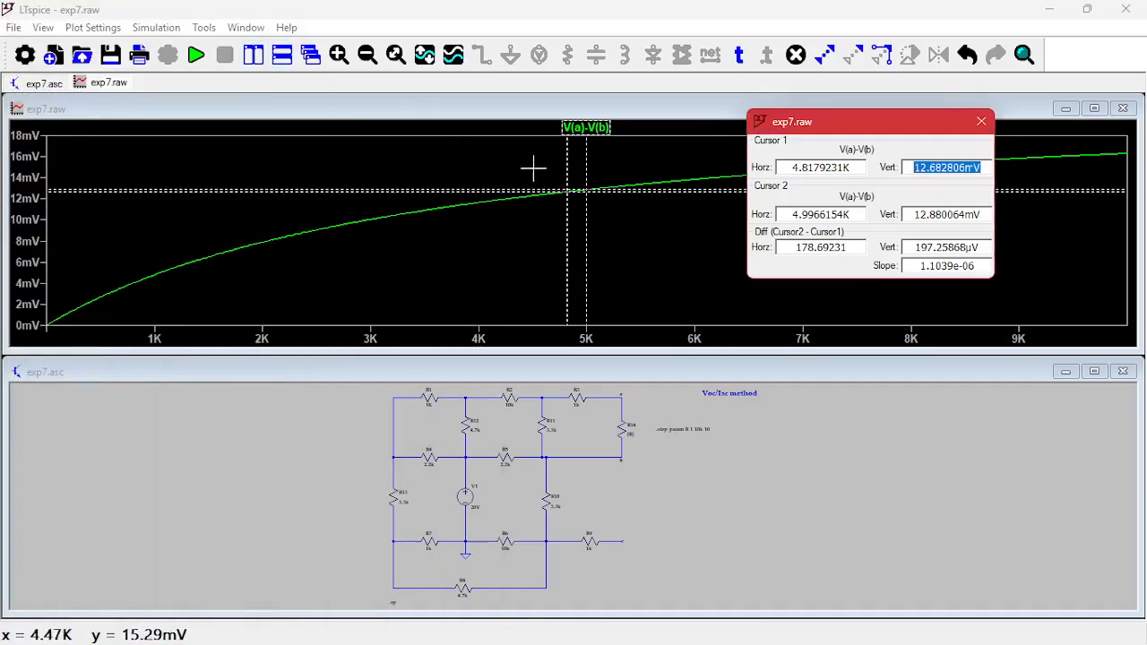
Try to move the cursors farther down the V(a)-V(b) trace, and undo the zoom to restore the full plot range.
drag(578, 195, 552, 204)
click(911, 168)
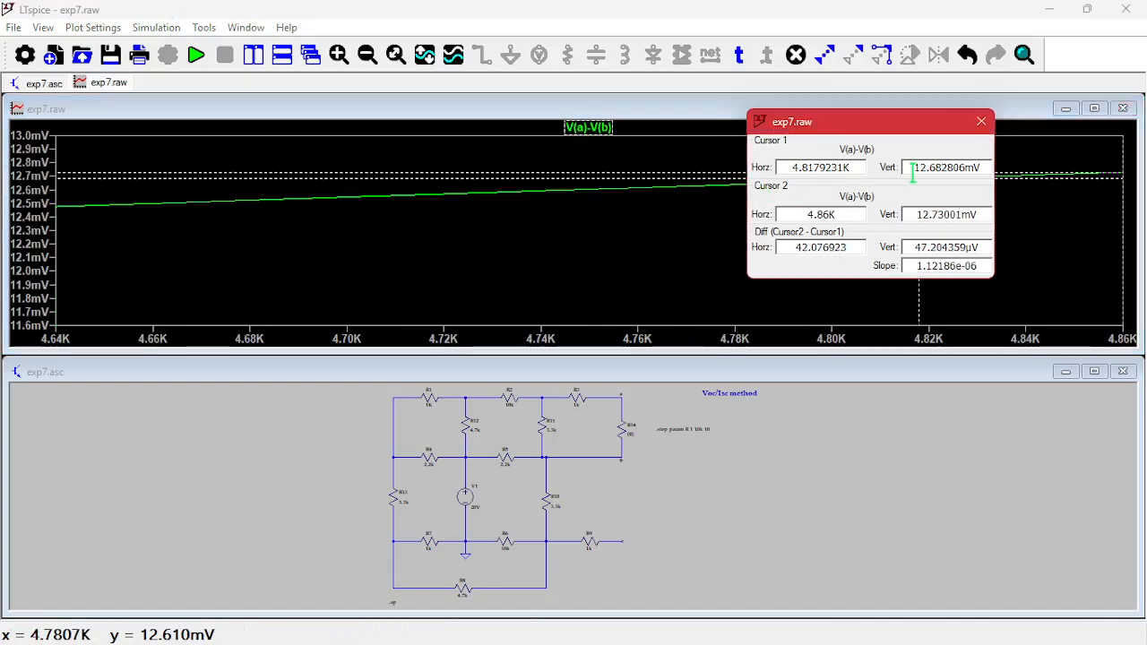
click(604, 134)
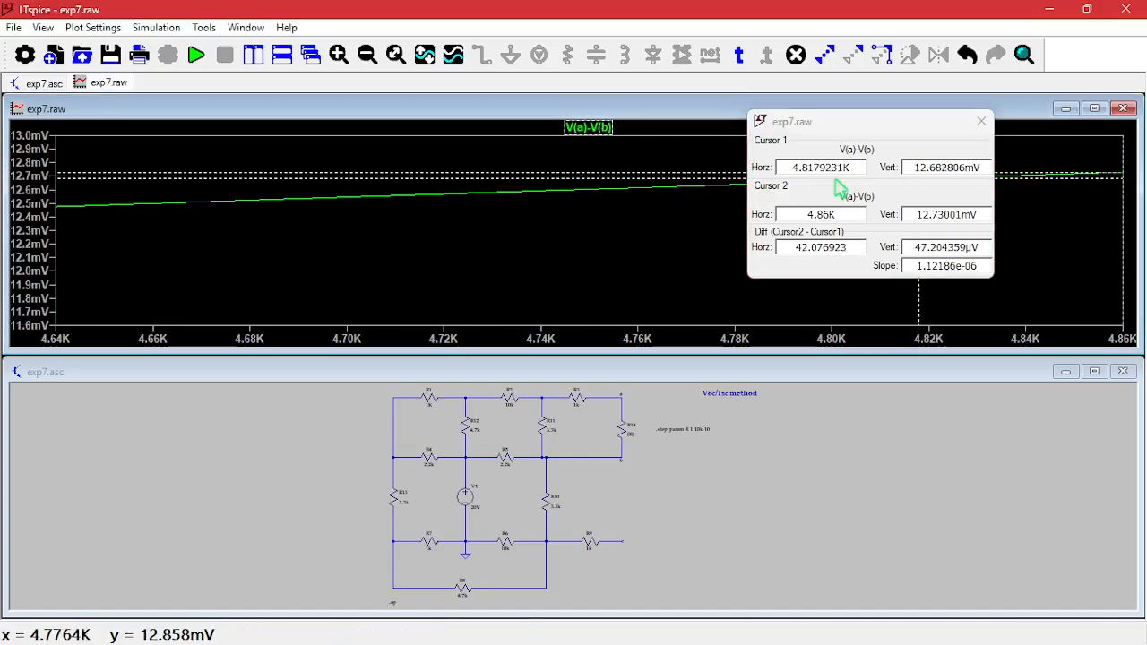
drag(609, 180, 538, 259)
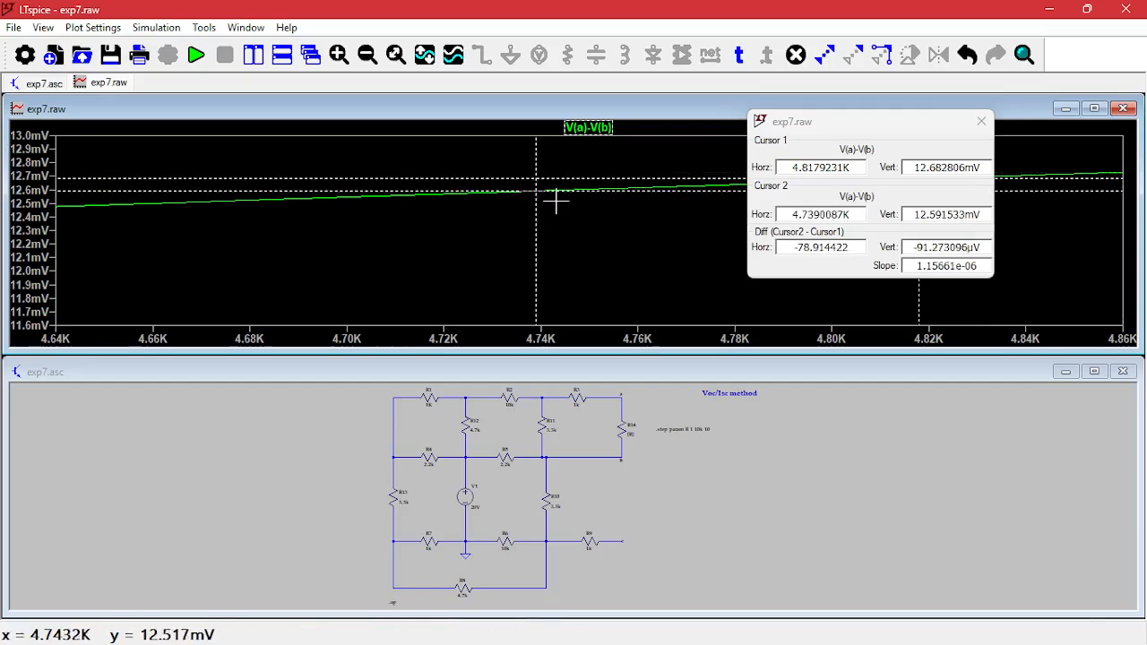
key(ctrl+z)
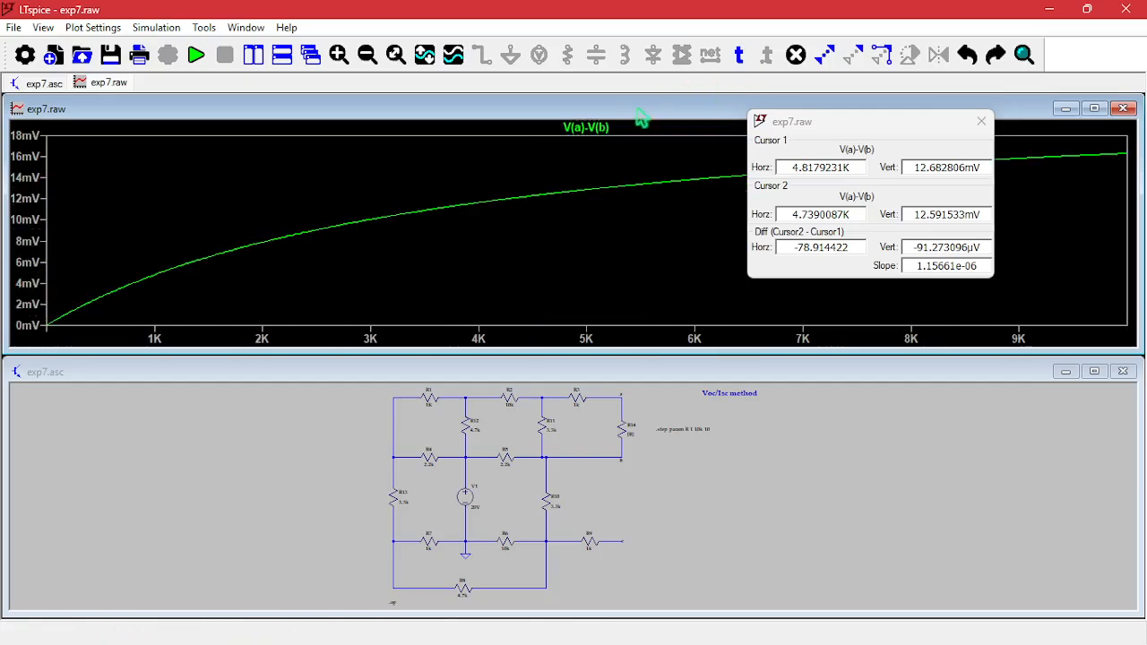
Delete the V(a)-V(b) trace and plot it again by entering the expression V(a)-V(b).
click(604, 133)
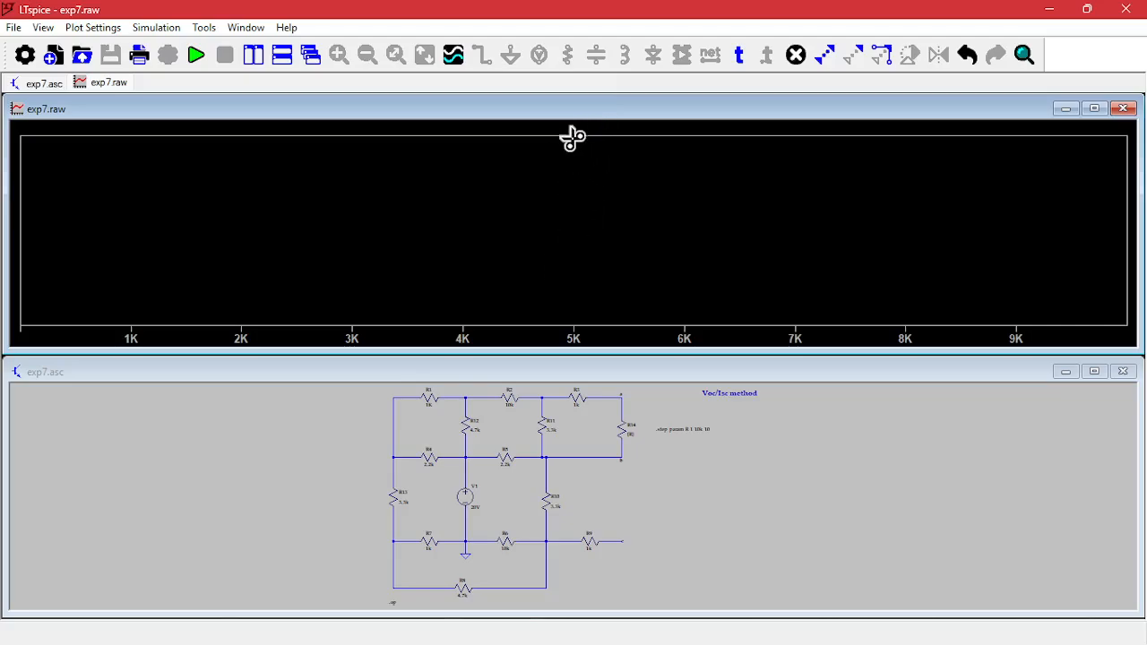
click(454, 56)
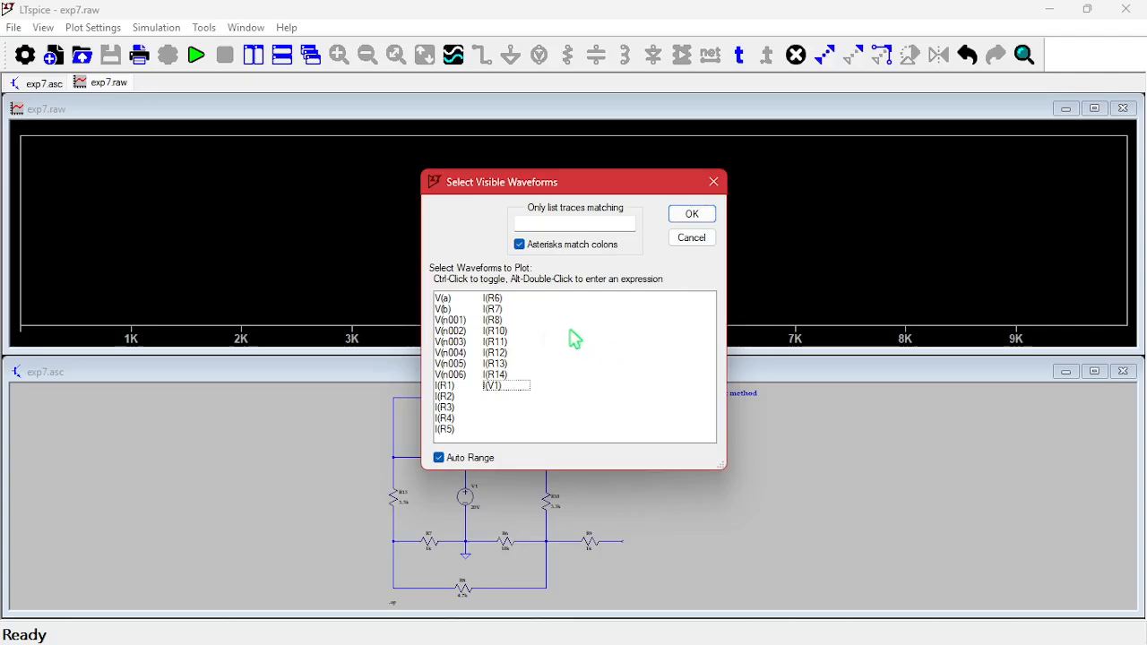
alt+double_click(578, 358)
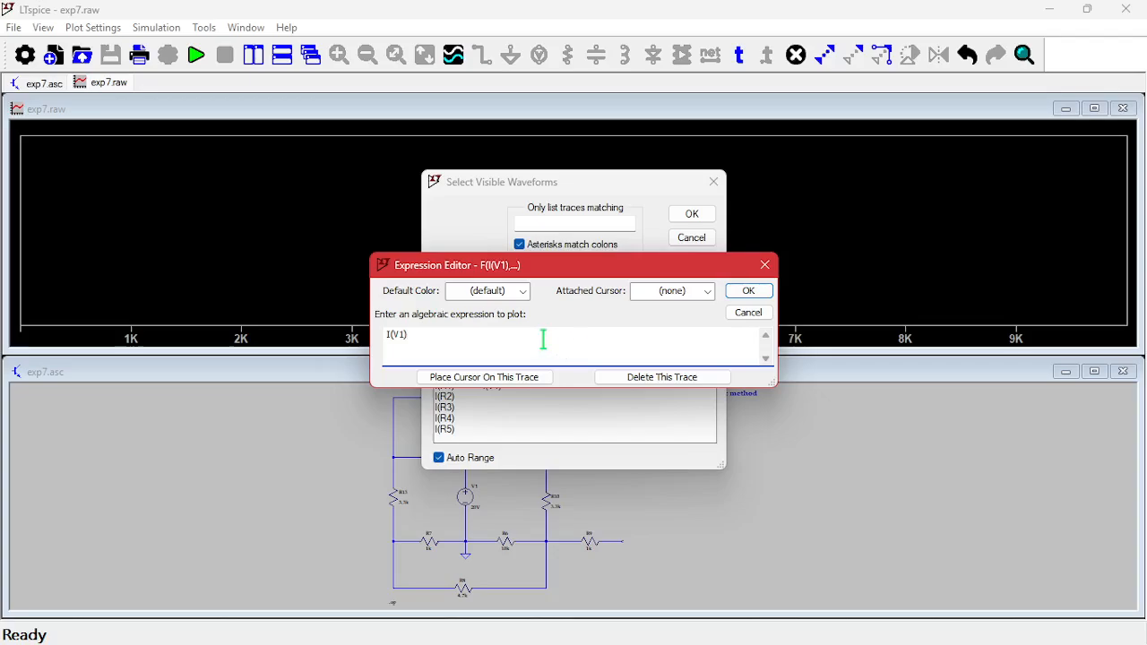
text(/a)
key(BackSpace)
text(V()
text(b))
key(Return)
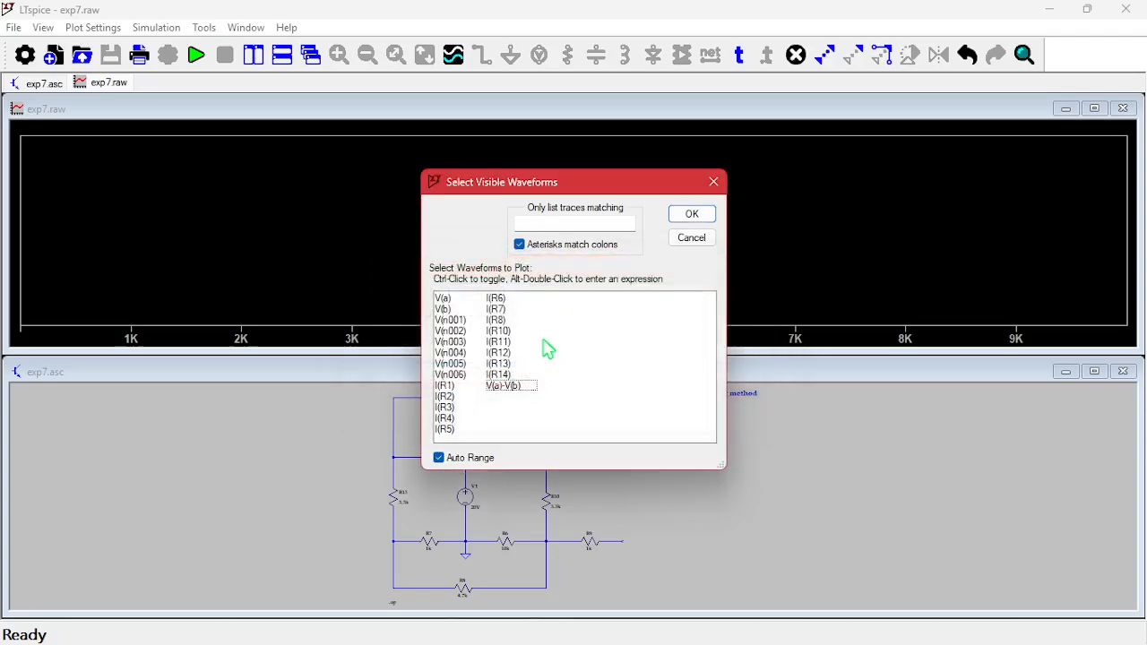
key(Return)
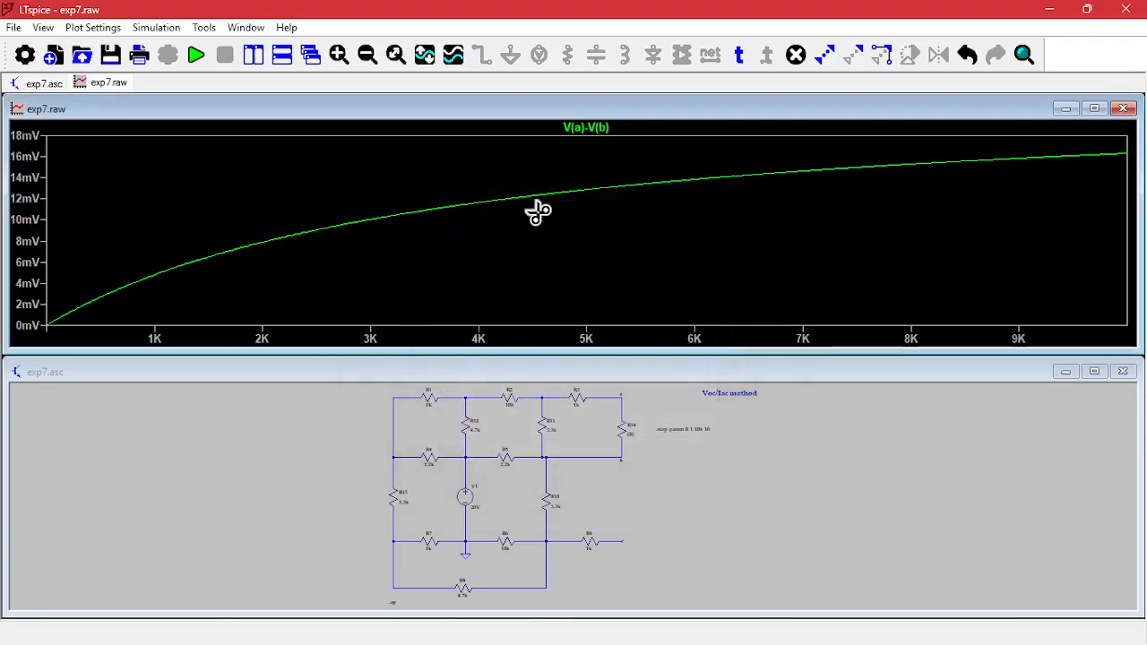
Clear the plot pane of its trace and replot the voltage difference with the expression V(a)-V(b).
click(598, 132)
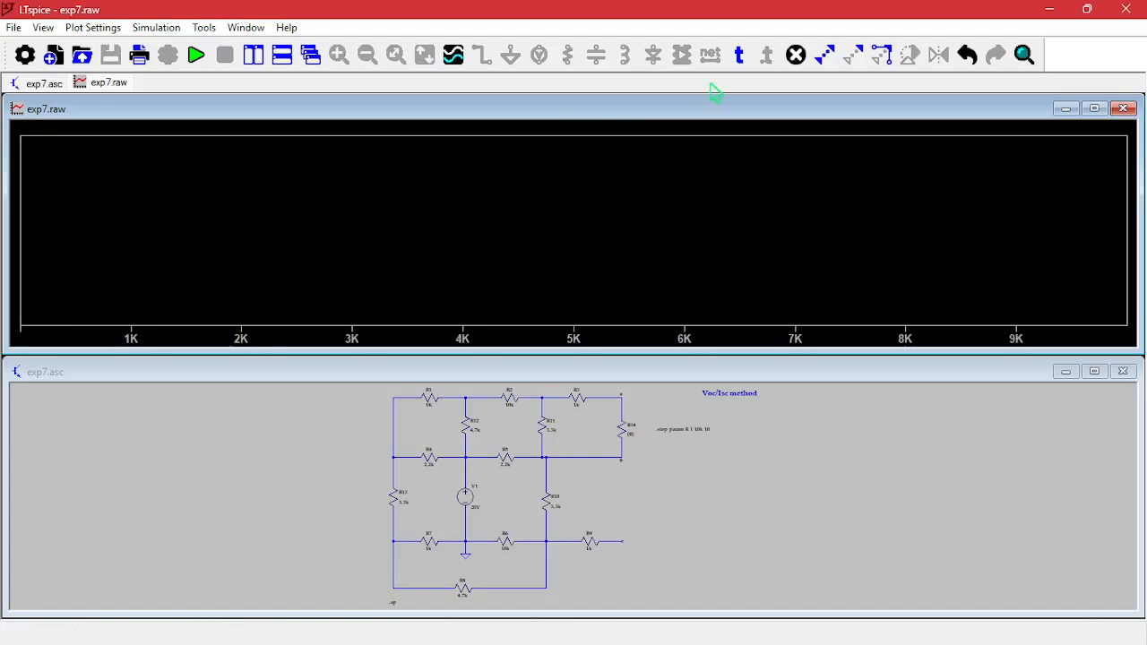
click(457, 64)
alt+double_click(573, 382)
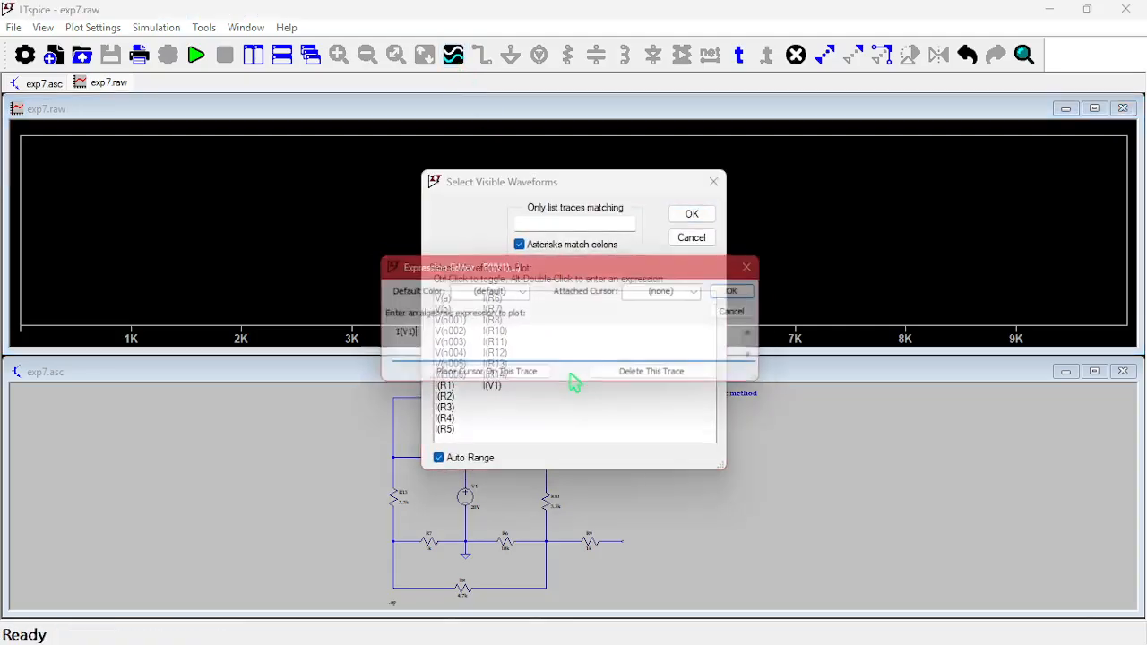
click(422, 335)
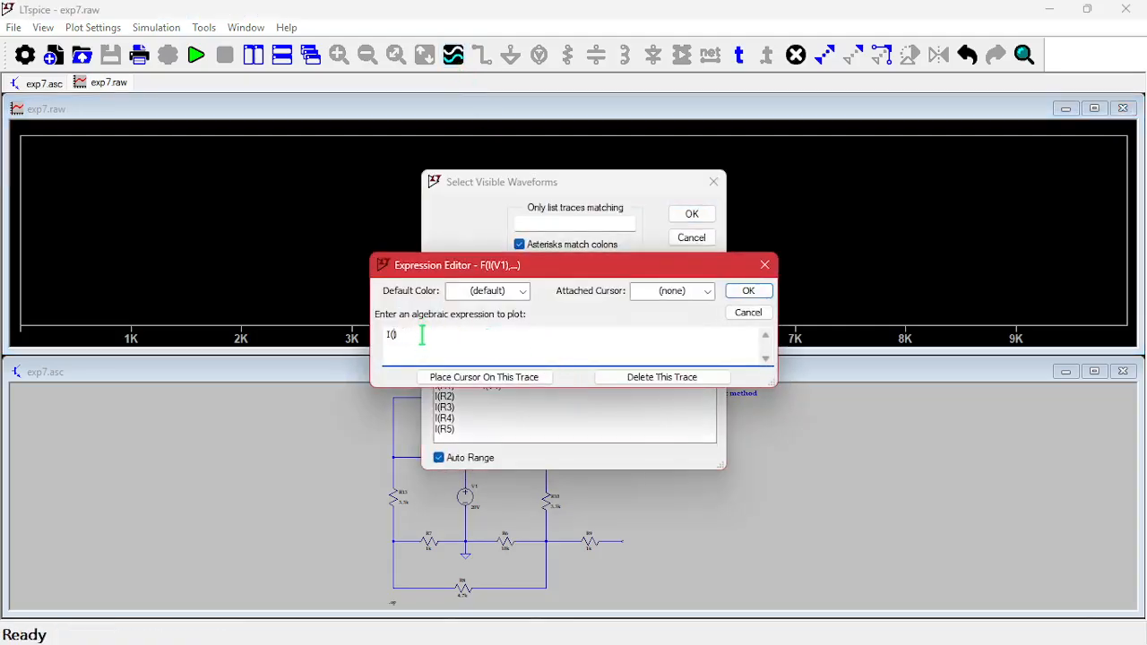
text(s)
key(BackSpace)
text(V)
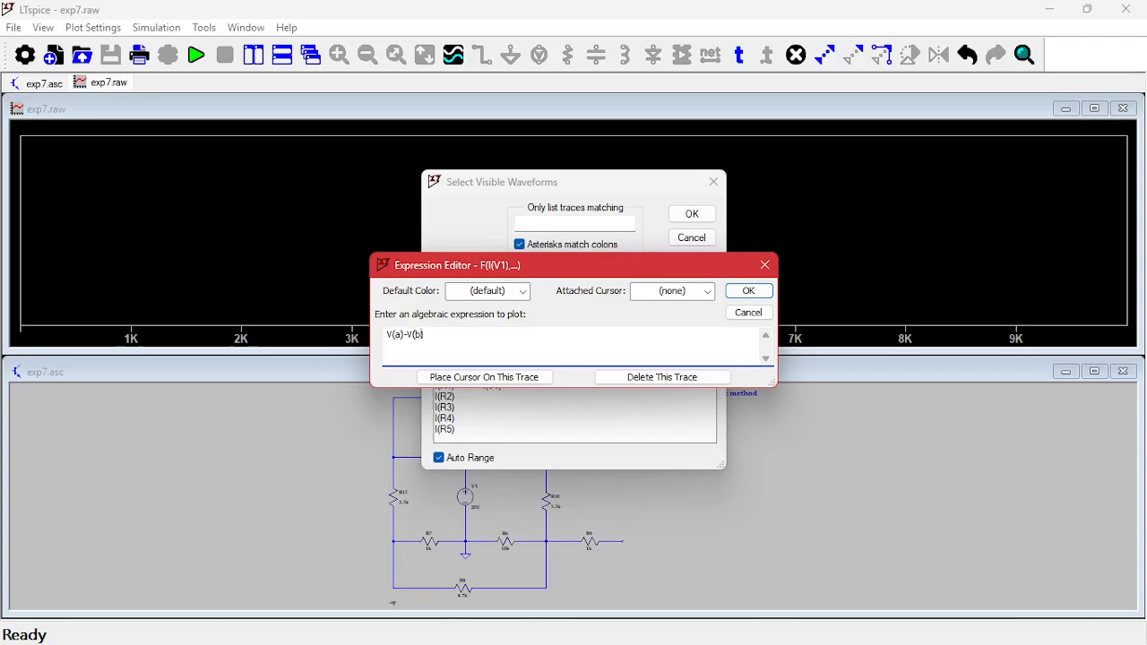
key(Return)
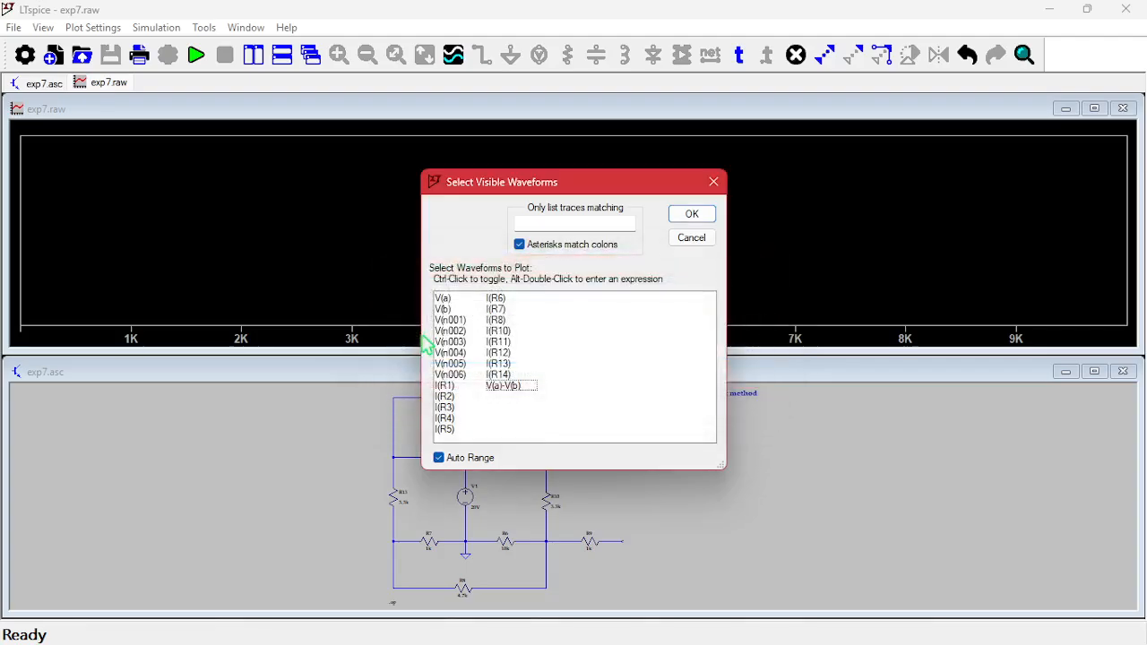
double_click(531, 392)
Attach a cursor to the V(a)-V(b) trace and move it to about 3.637K, near the halved voltage of 11.1325 mV.
click(598, 130)
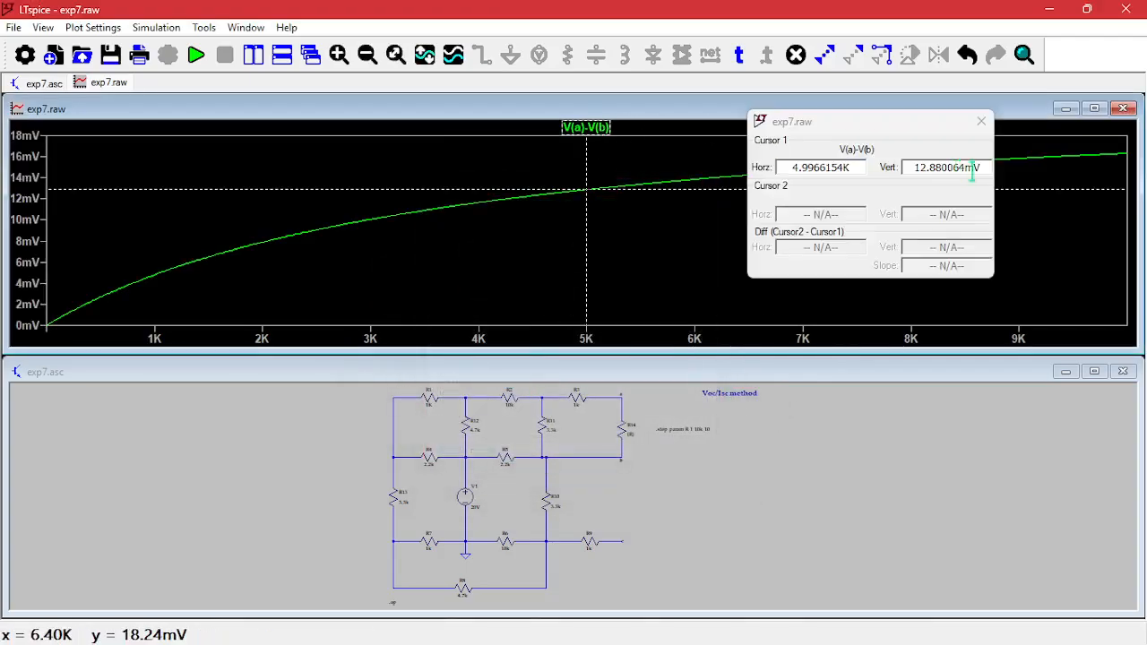
drag(590, 192, 450, 240)
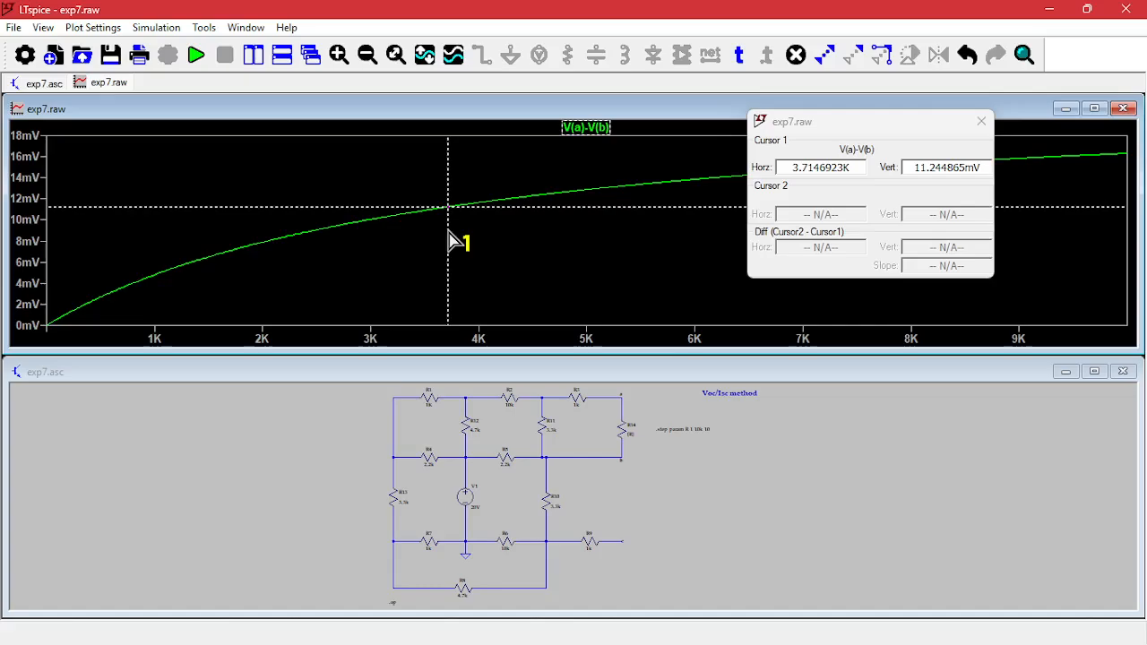
drag(450, 240, 442, 240)
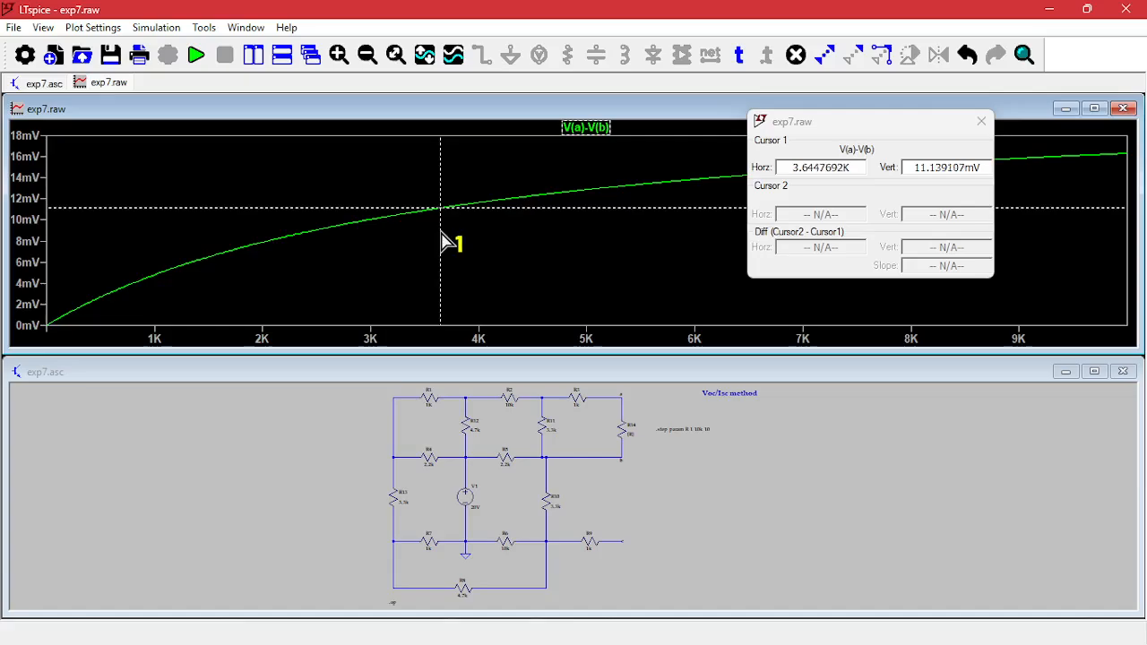
drag(441, 240, 441, 241)
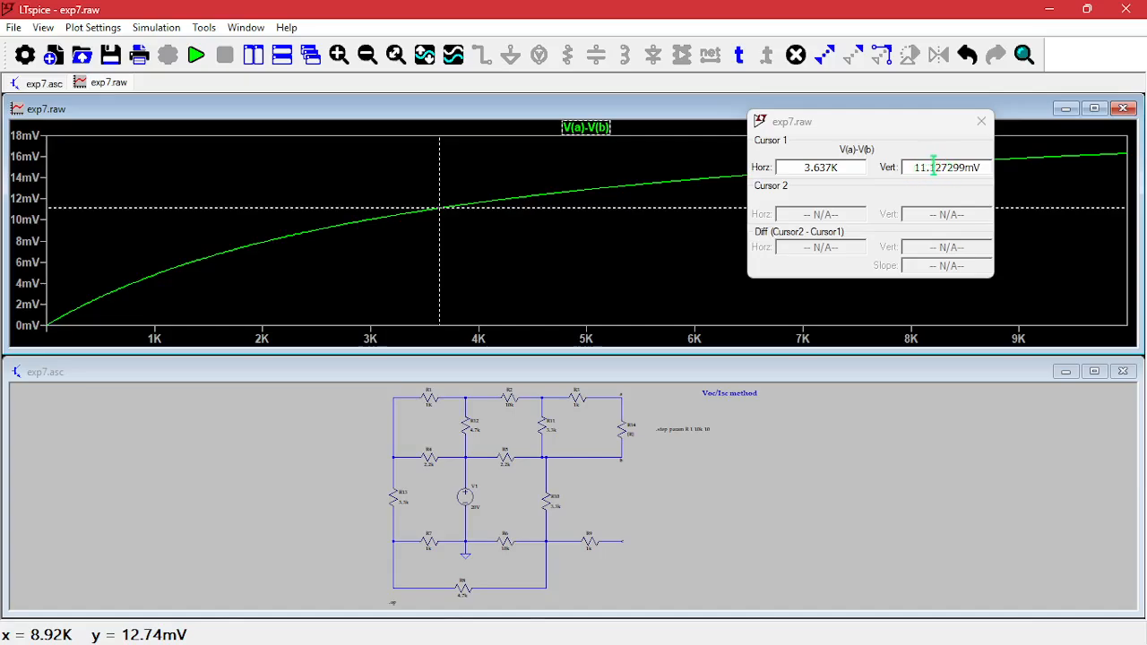
drag(931, 169, 944, 172)
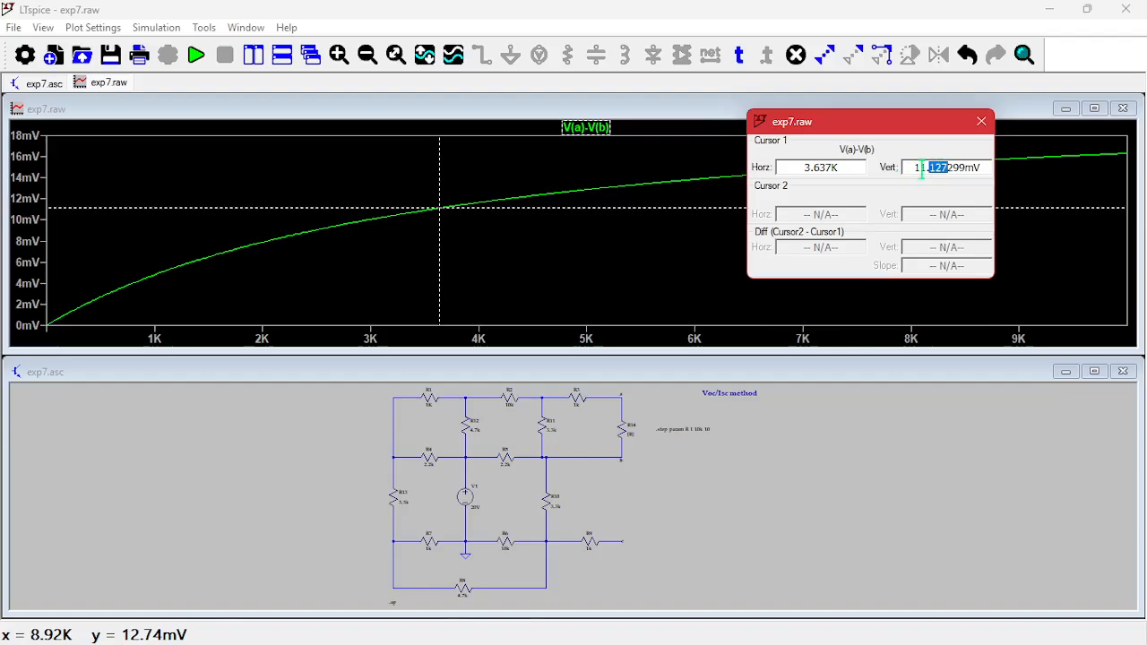
click(915, 168)
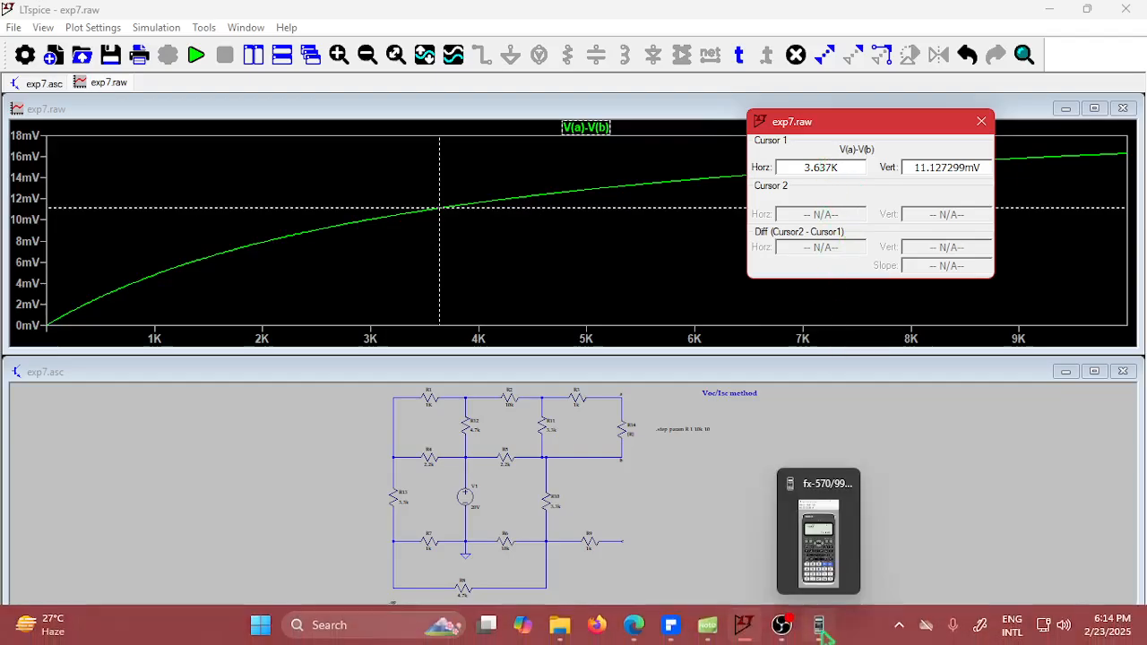
Switch to the Note whiteboard's results table and handwrite 3.64 for Rab under the potentiometer method.
click(713, 629)
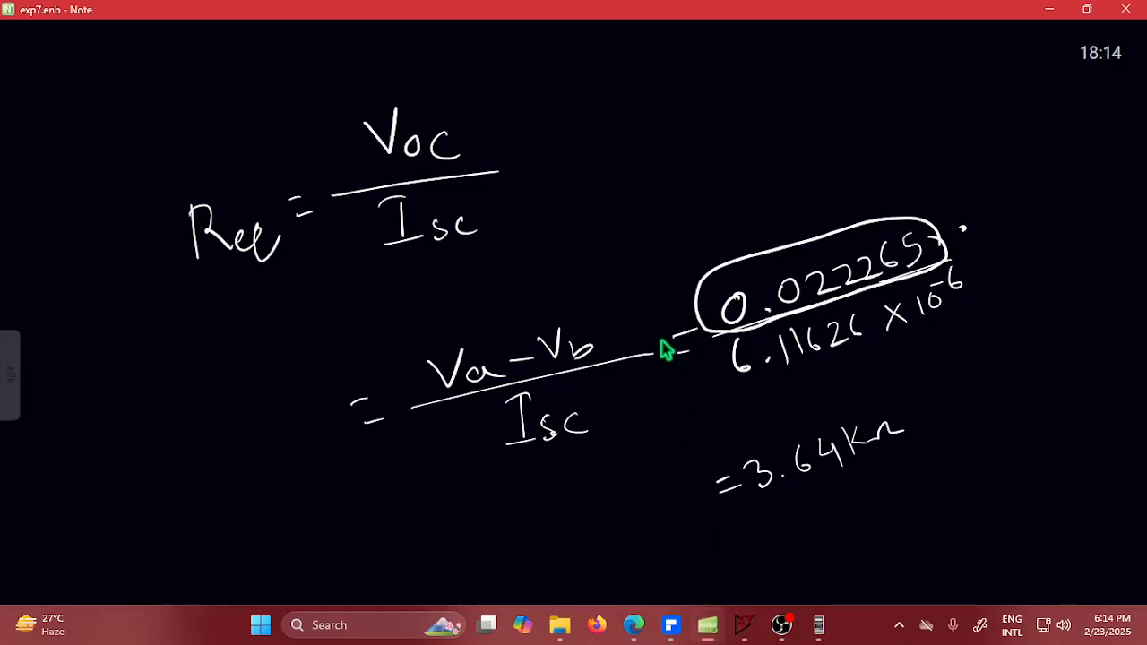
click(1050, 628)
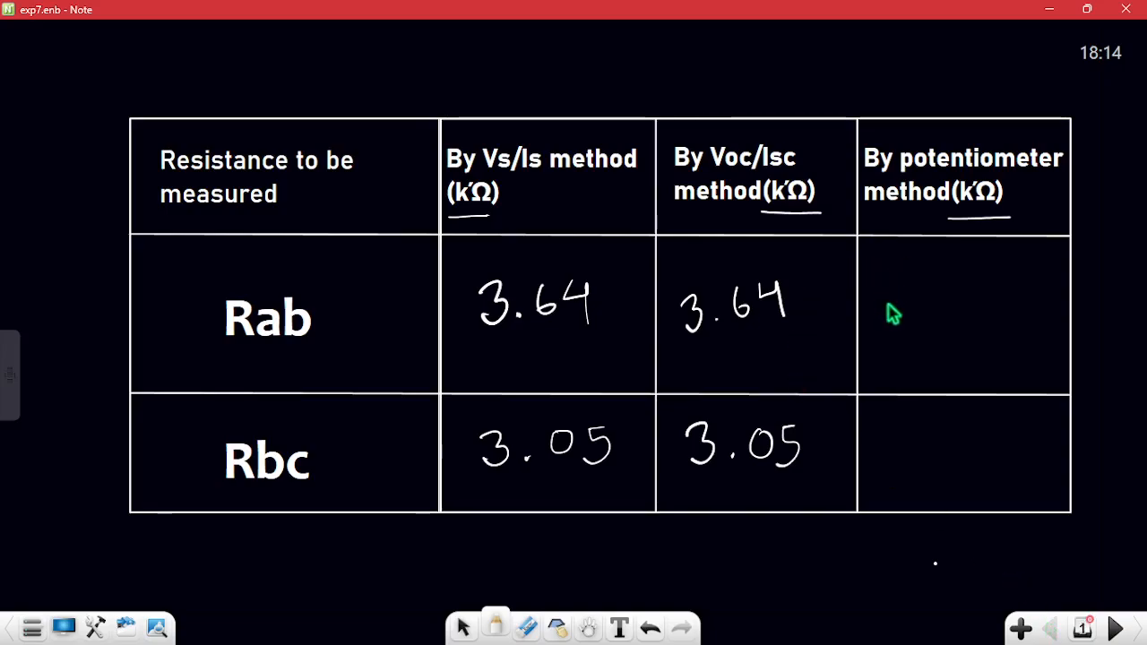
drag(890, 290, 895, 336)
click(928, 334)
mouse_move(964, 289)
mouse_down()
mouse_move(963, 319)
mouse_move(1015, 310)
mouse_up()
drag(1009, 285, 1011, 330)
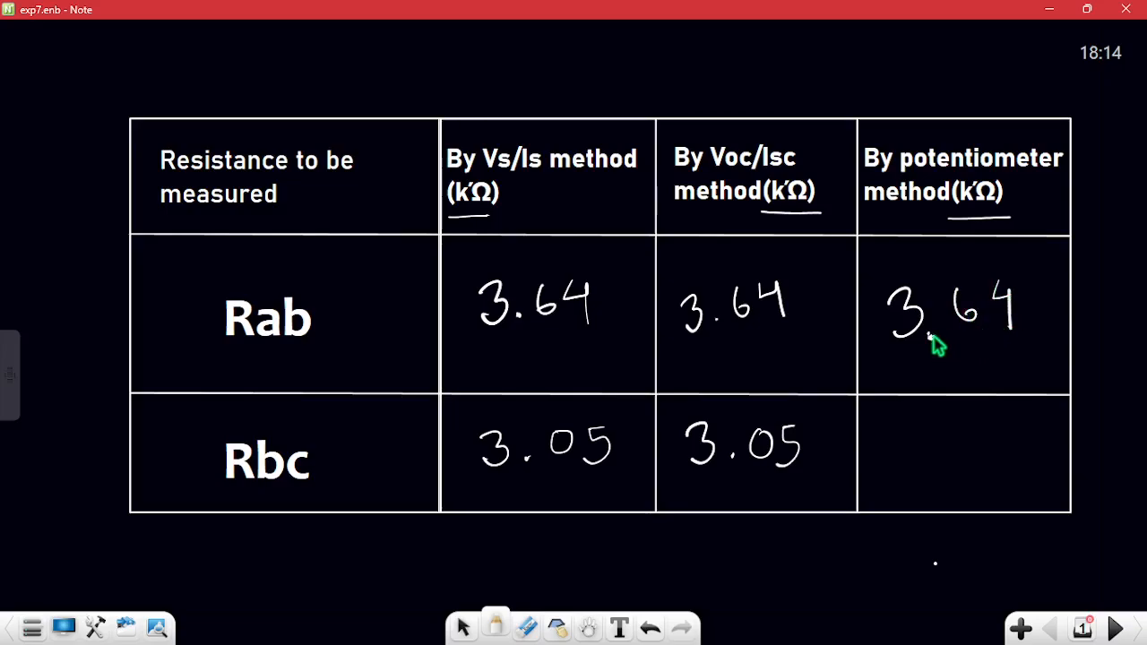
Return to LTspice and close the cursor readout window.
click(1045, 10)
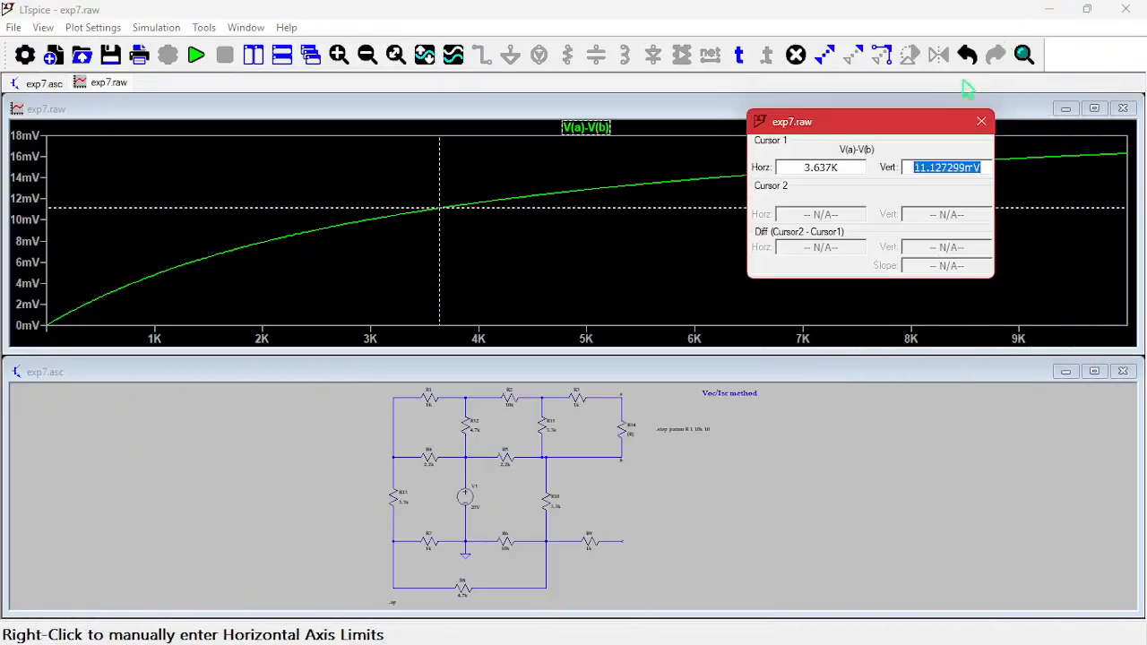
click(981, 122)
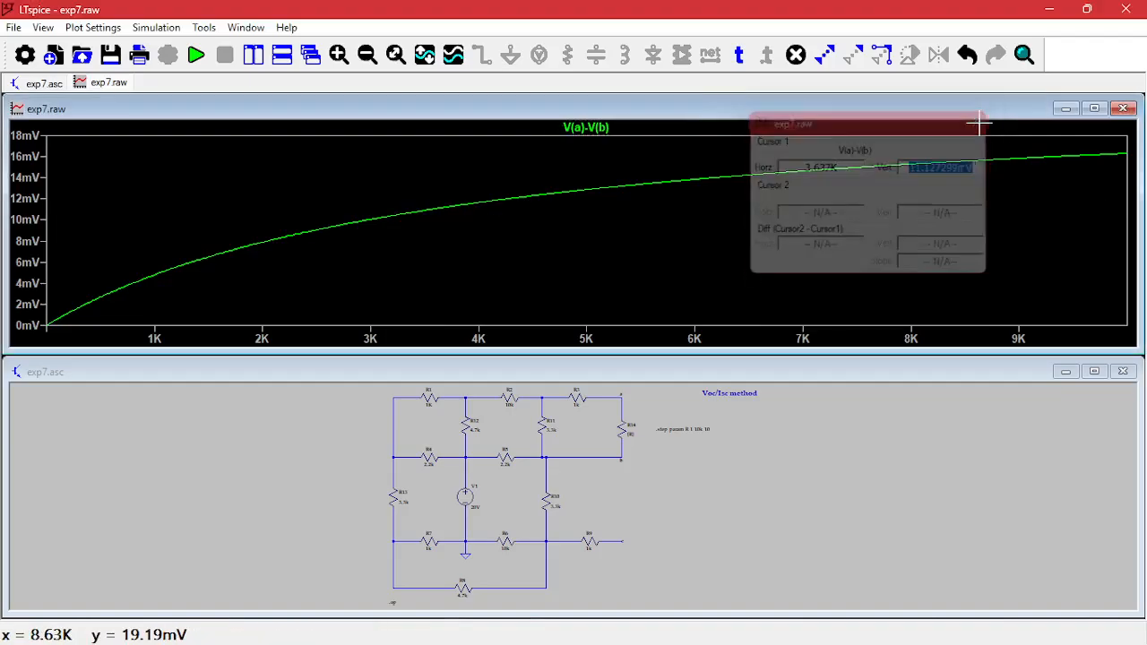
Close the V(a)-V(b) plot window and maximize the exp7 schematic.
click(1120, 107)
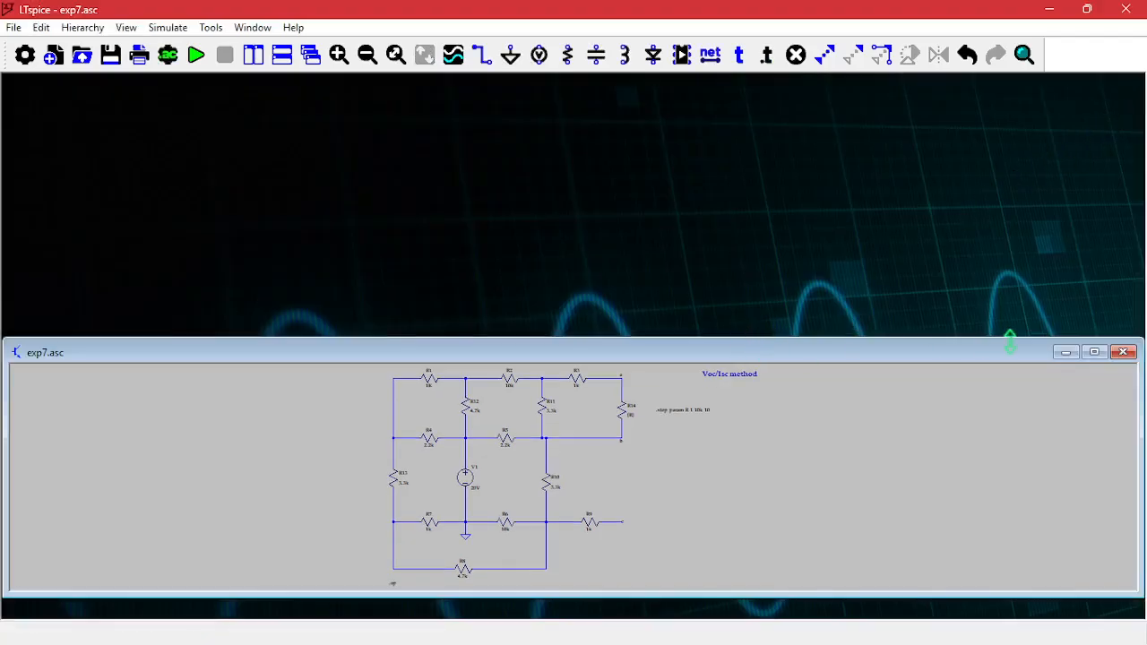
click(1094, 352)
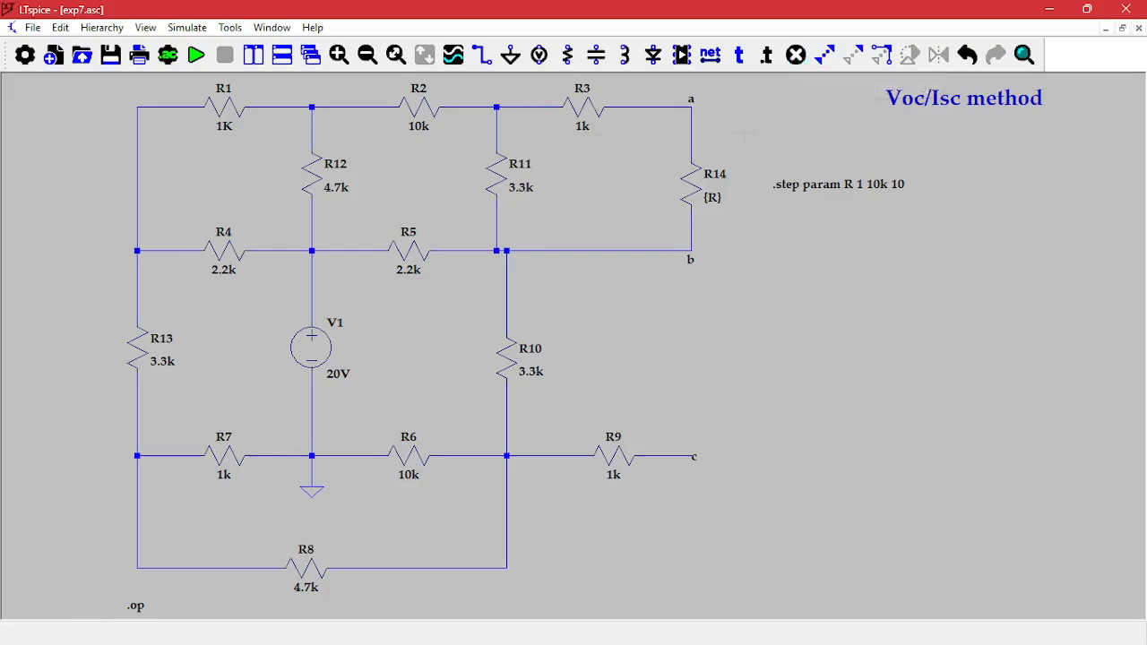
mouse_move(743, 133)
mouse_down()
mouse_move(691, 138)
mouse_move(722, 129)
mouse_up()
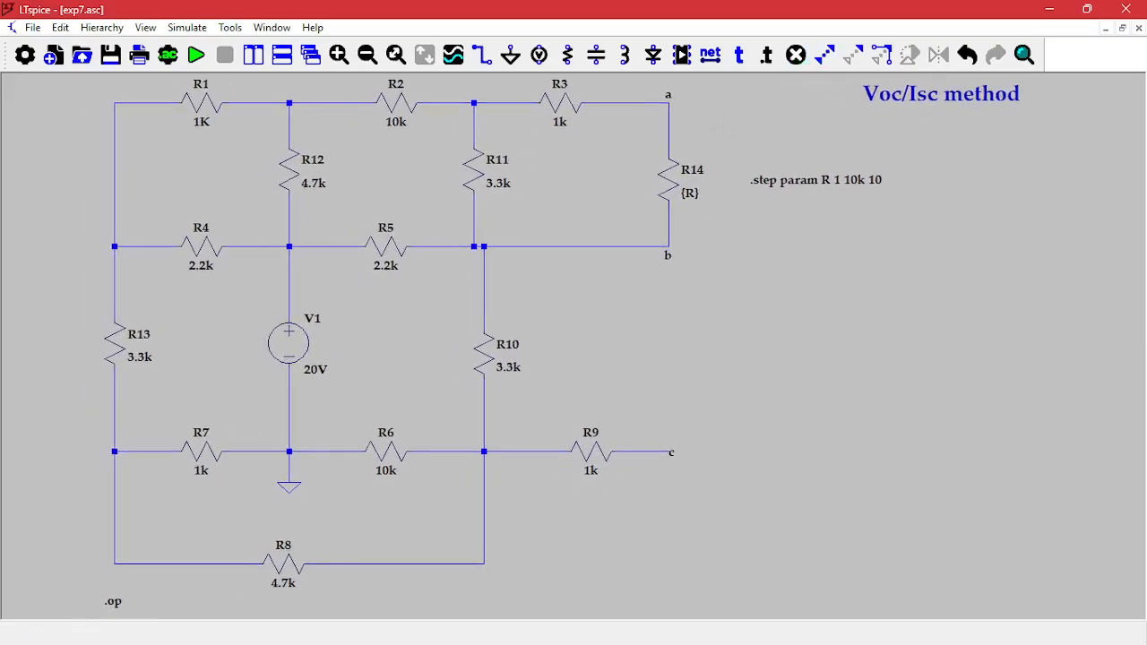
right_click(724, 181)
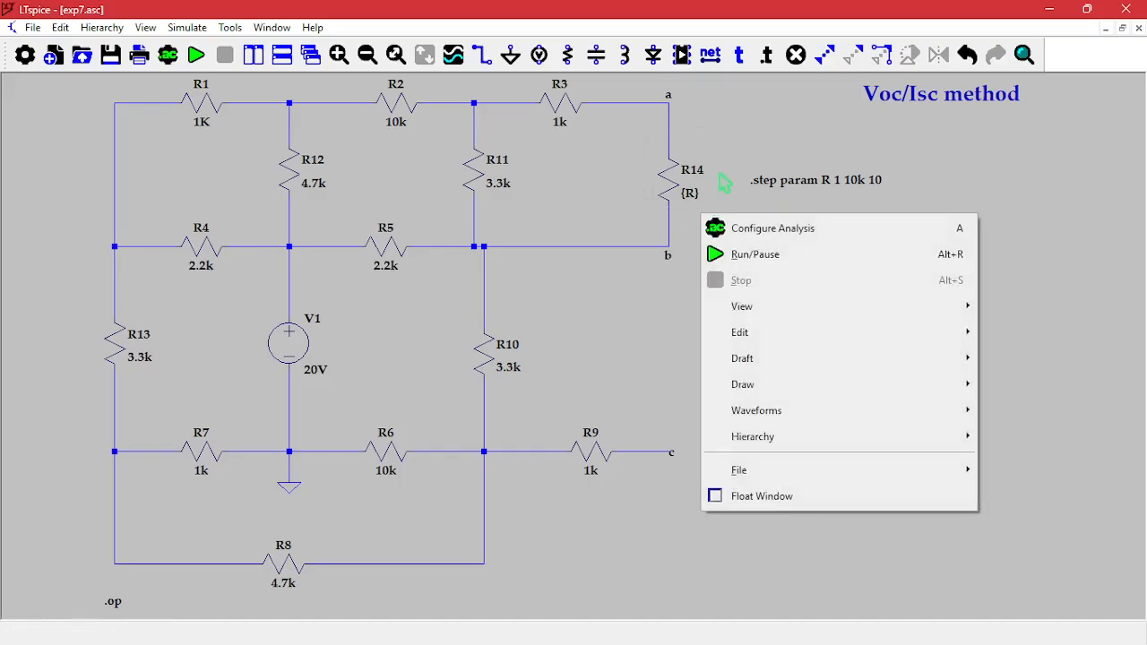
click(737, 136)
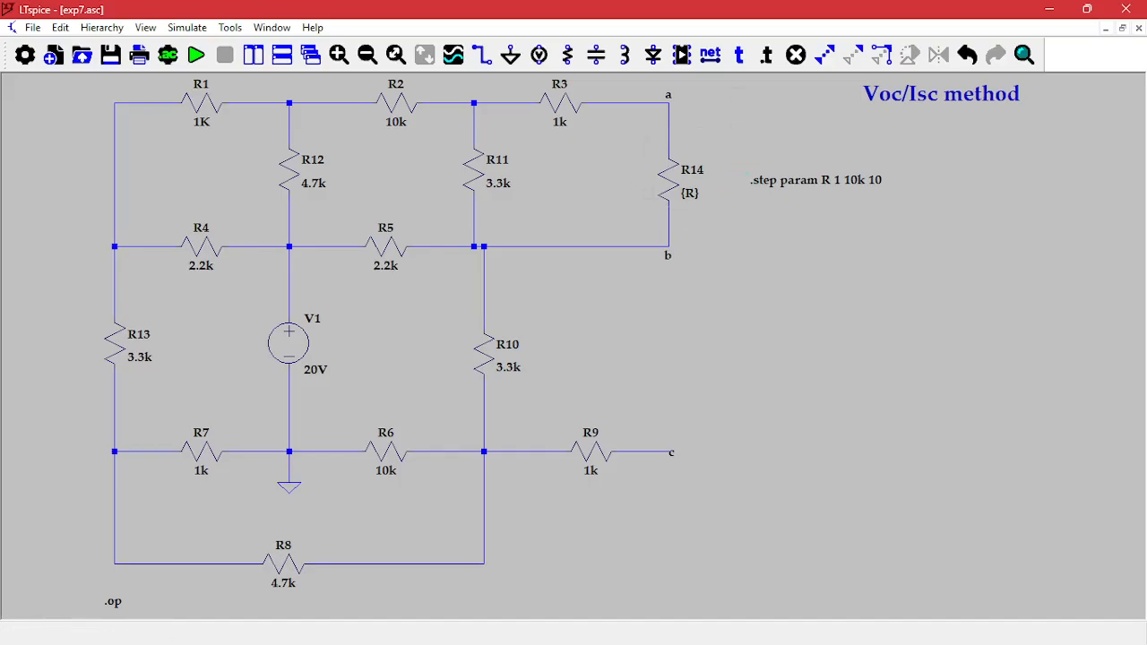
Delete resistor R14 and its connecting wires between nodes a and b.
click(796, 55)
click(674, 175)
click(669, 152)
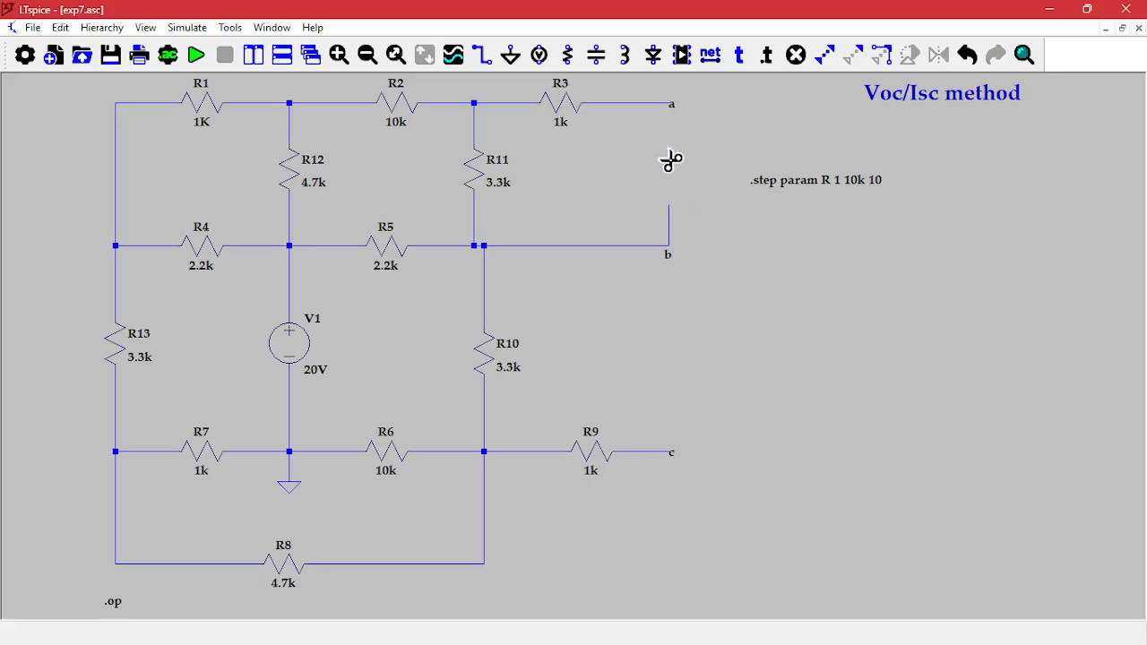
click(672, 213)
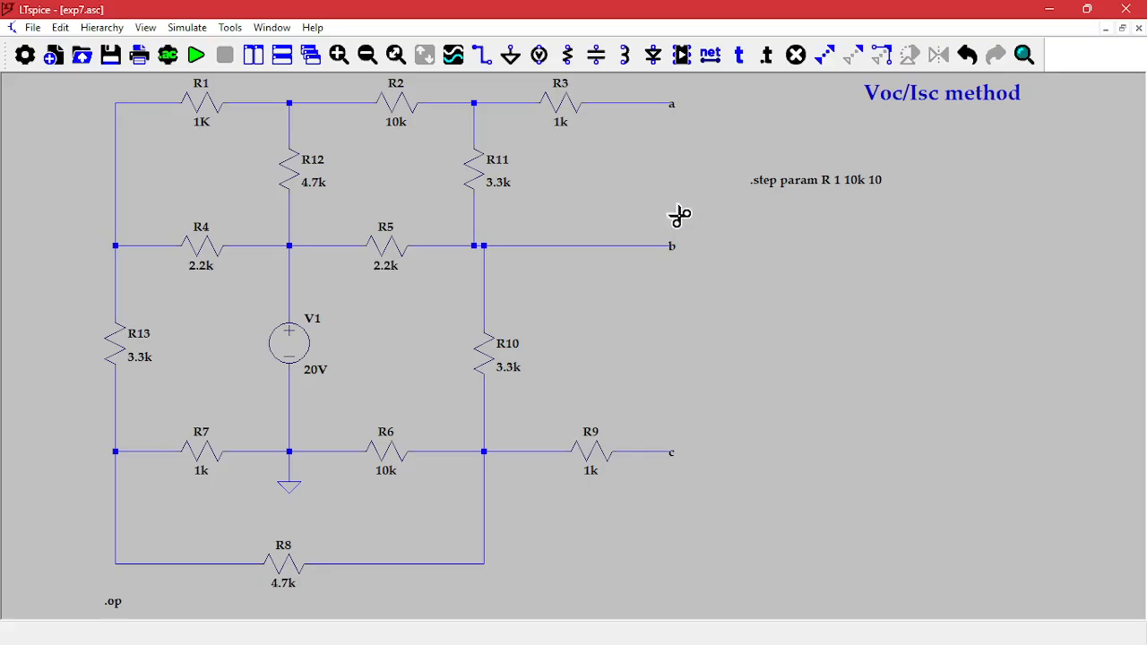
Place a new resistor between nodes b and c, wire it to both nodes, and set its value to {R}.
key(F3)
click(671, 246)
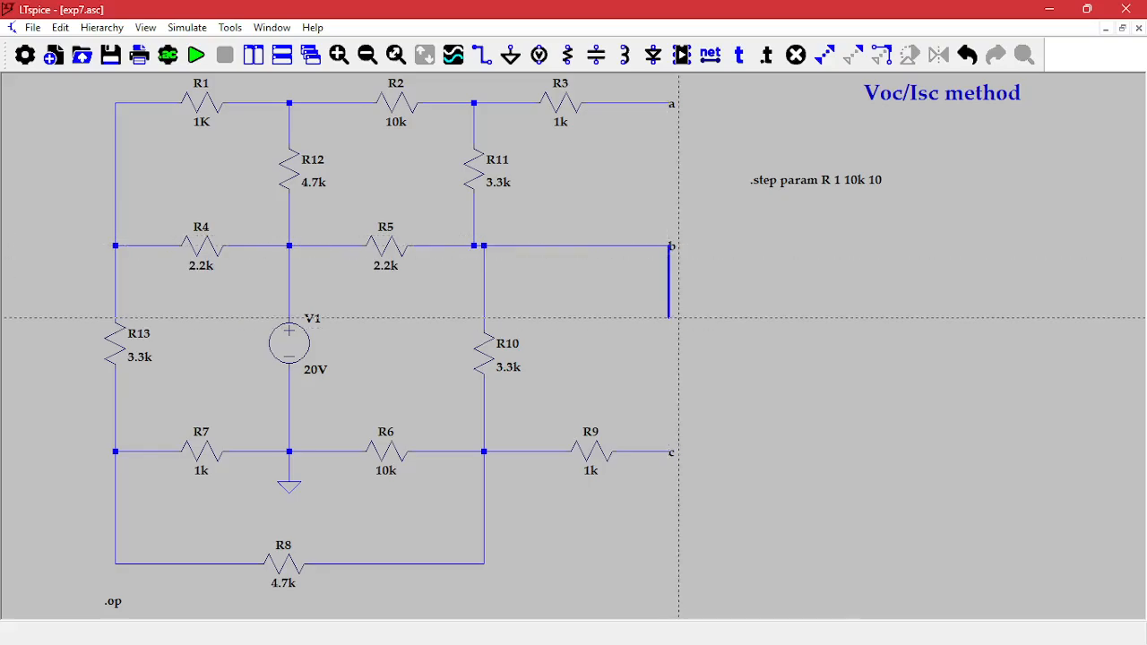
click(669, 328)
key(r)
click(659, 369)
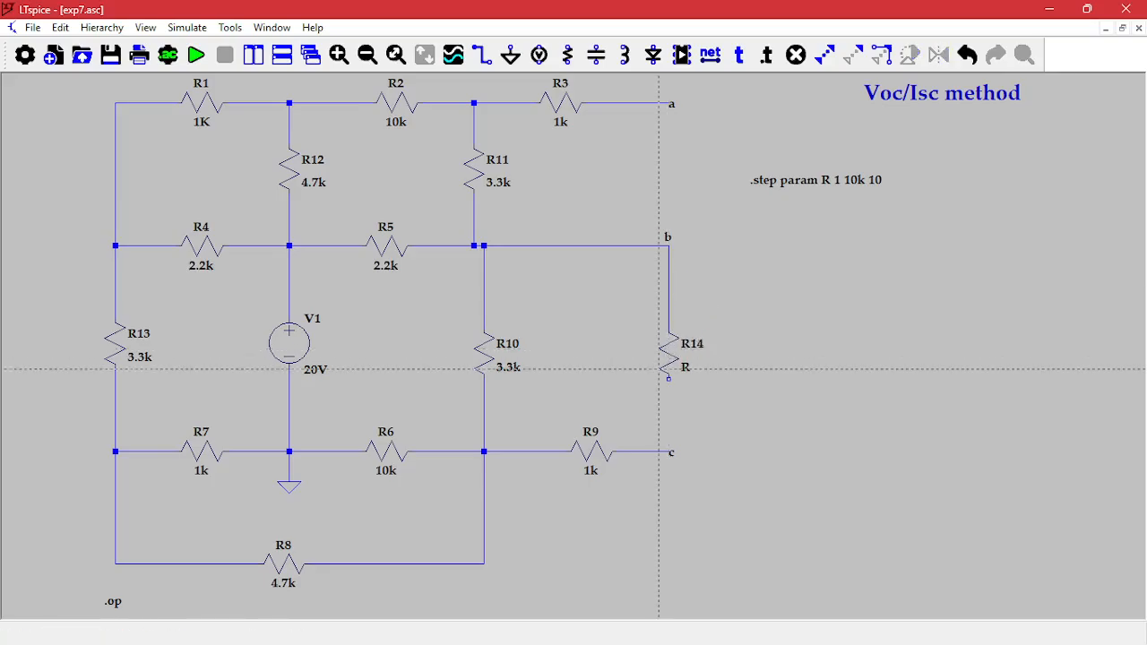
click(668, 379)
click(669, 452)
right_click(668, 452)
right_click(686, 369)
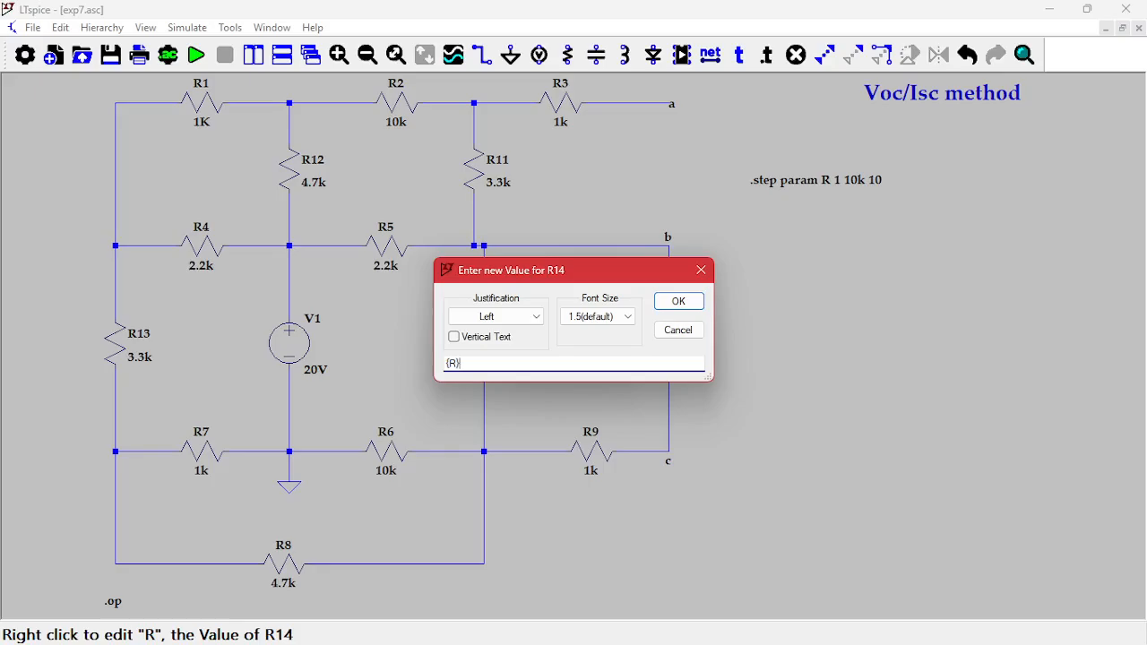
key(Return)
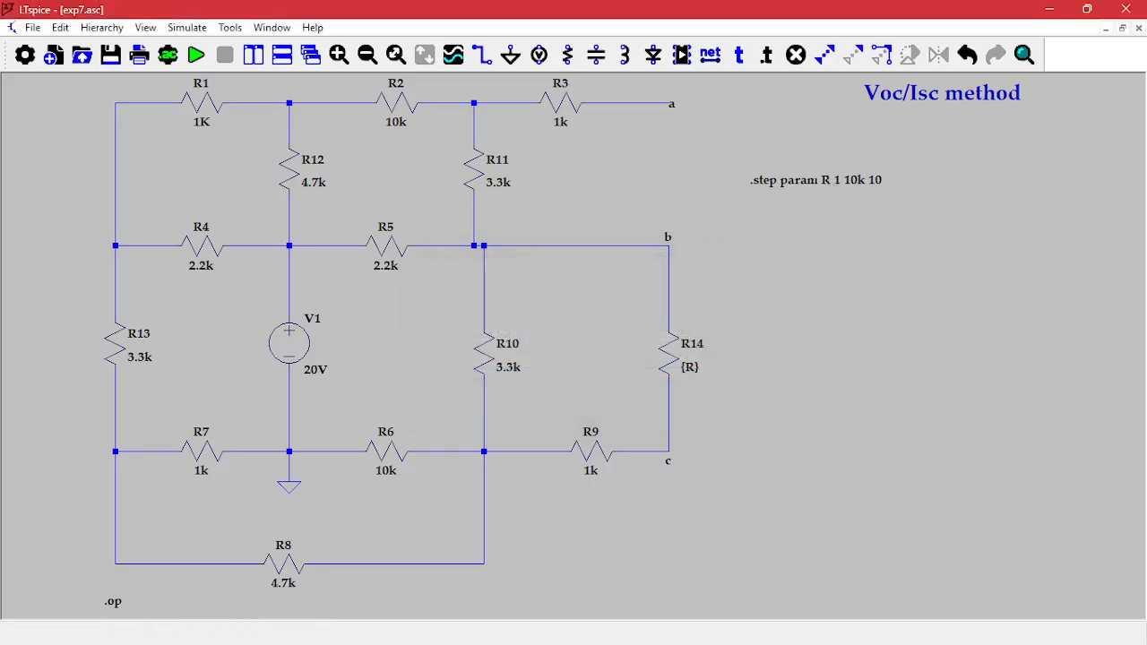
mouse_move(819, 186)
mouse_down()
mouse_move(819, 236)
mouse_move(827, 189)
mouse_move(817, 188)
mouse_up()
right_click(819, 190)
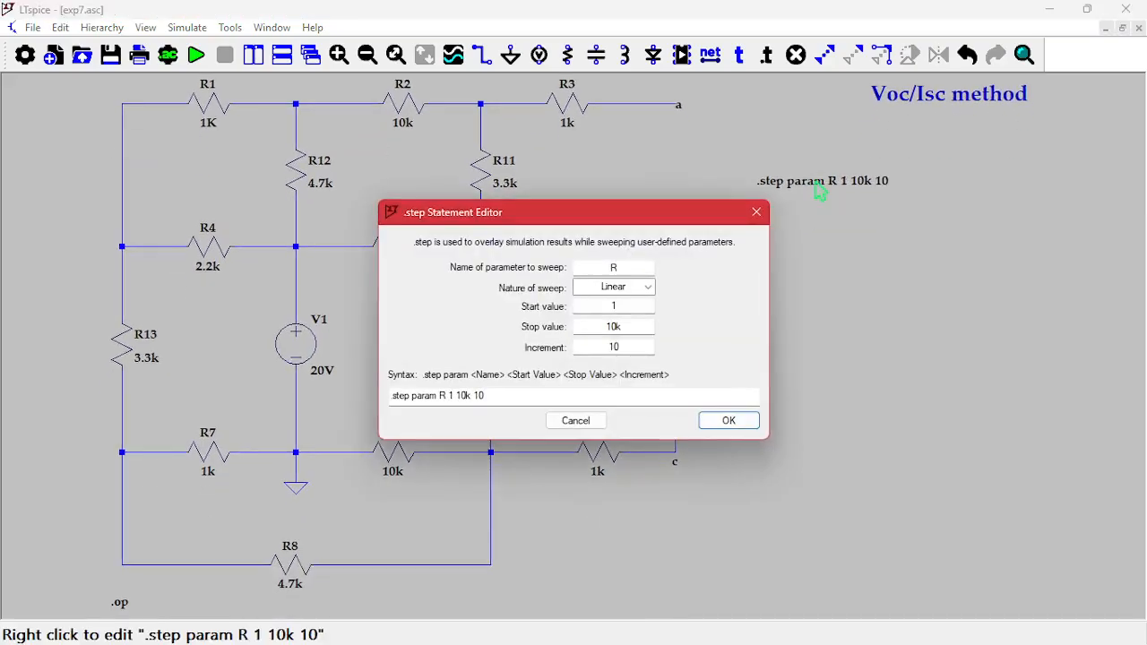
click(755, 212)
click(733, 299)
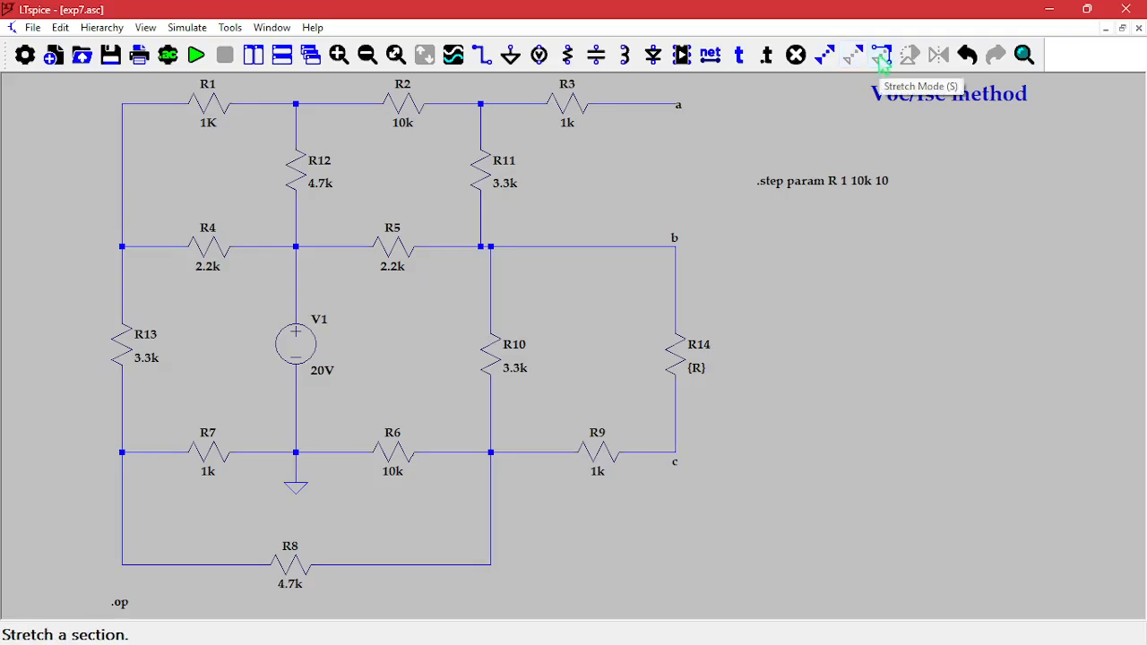
click(36, 28)
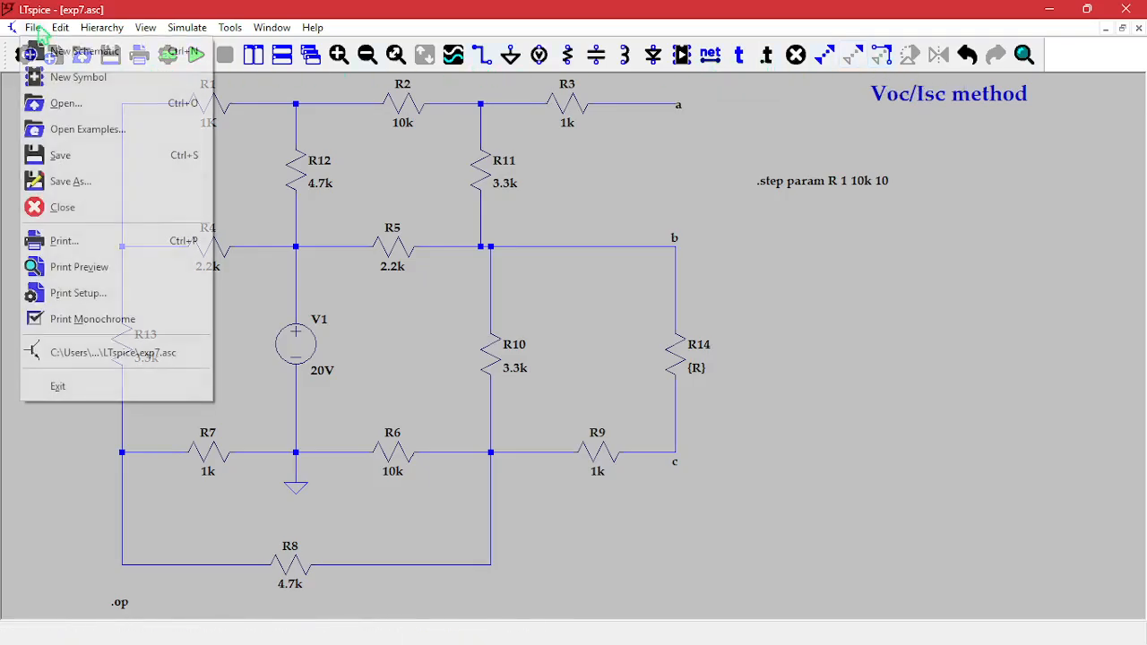
mouse_move(65, 29)
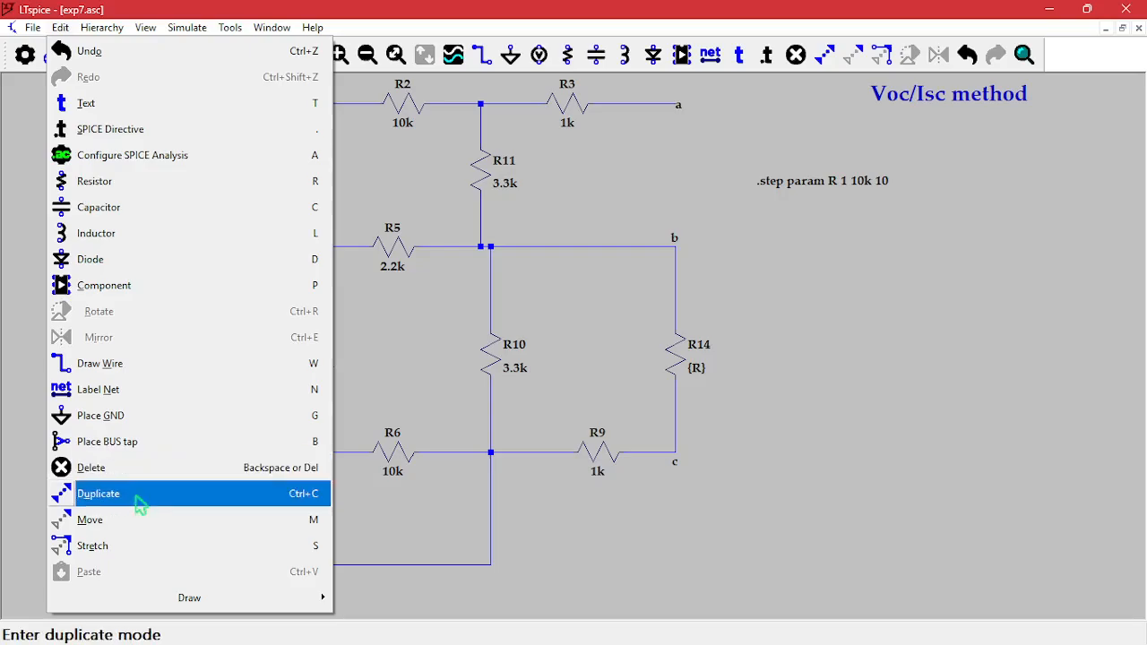
click(900, 162)
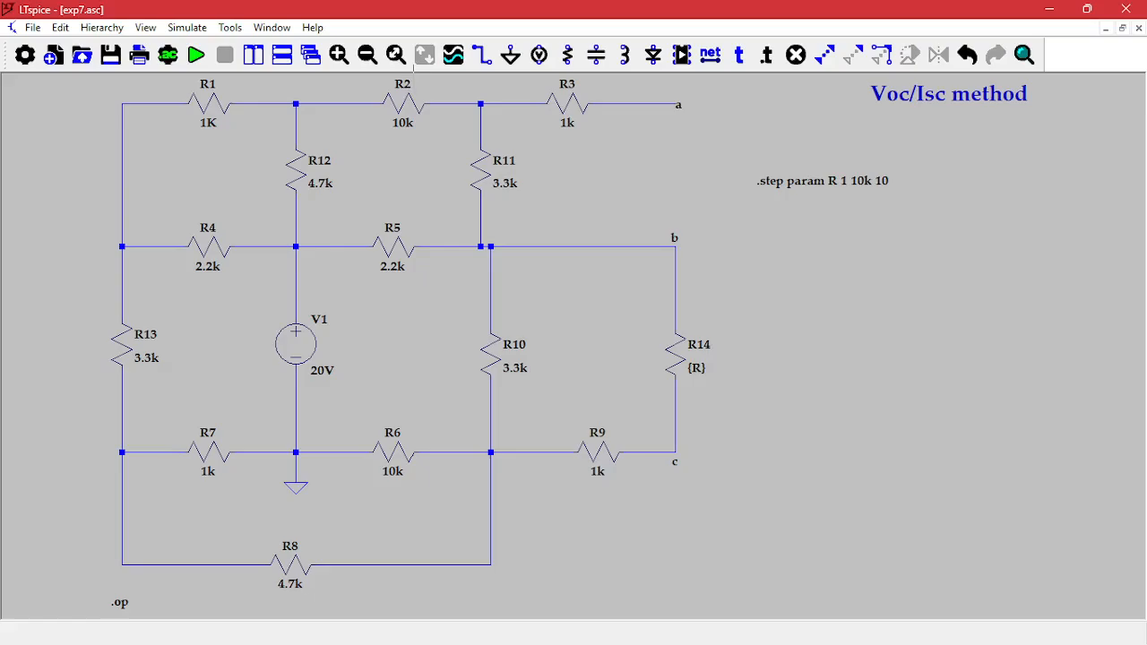
Delete the existing .step directive and place a new SPICE directive, .step param R 1 10k 10, beside R14.
click(795, 54)
click(825, 182)
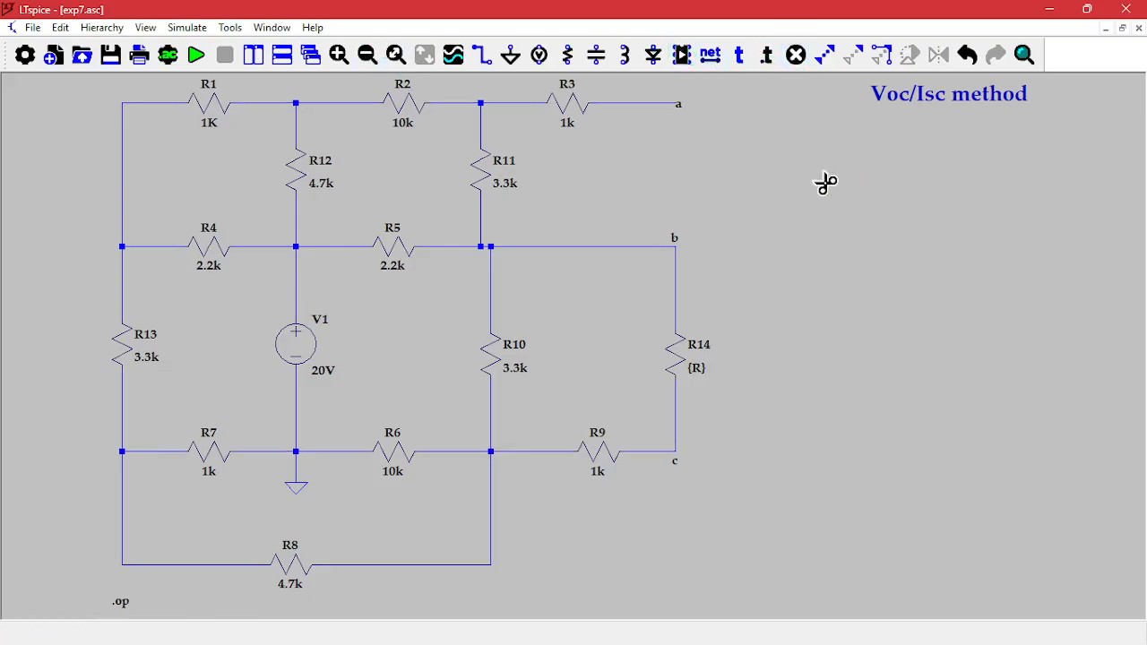
click(767, 55)
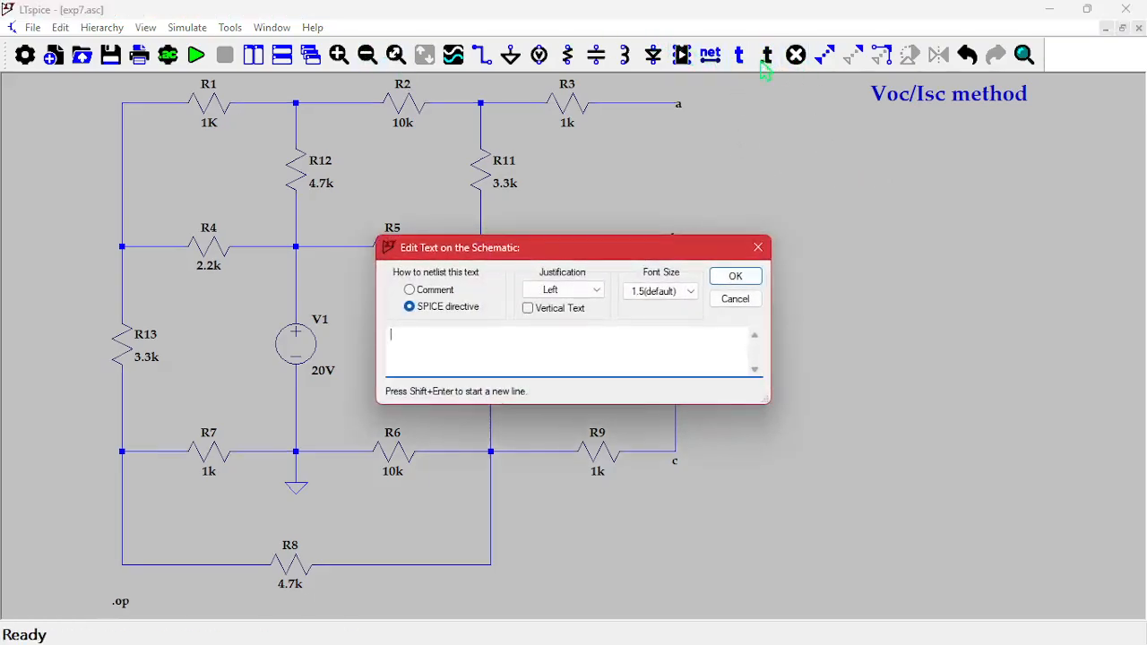
text(.step)
key(Return)
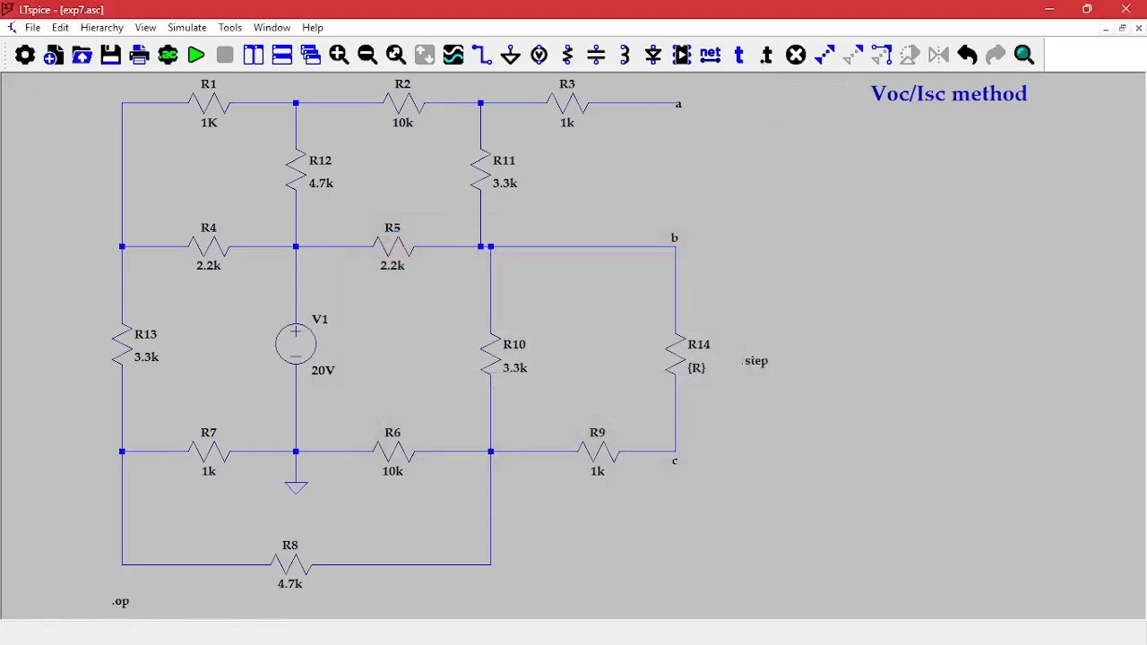
click(757, 363)
right_click(768, 371)
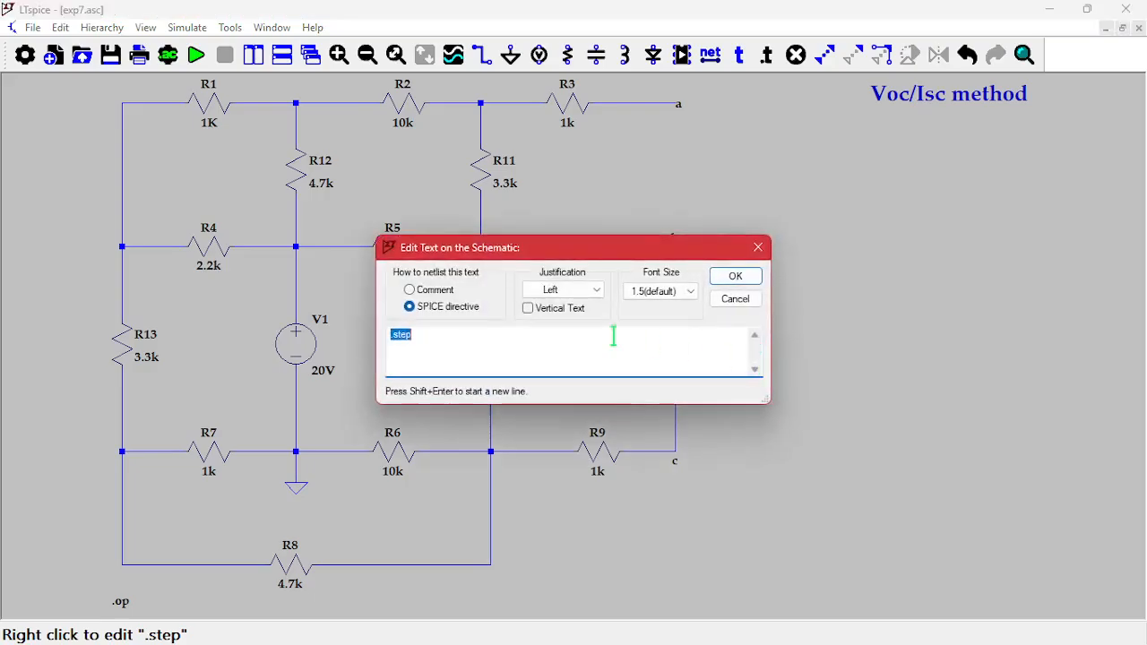
click(560, 333)
text(param)
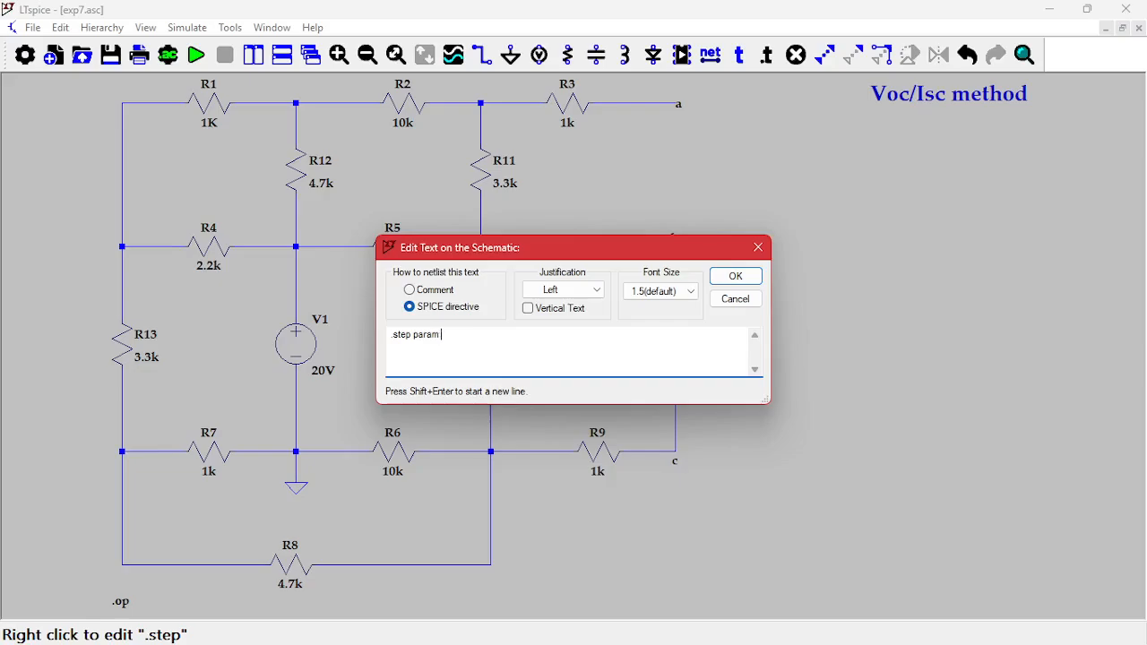
text( R 1 10k 10)
key(Return)
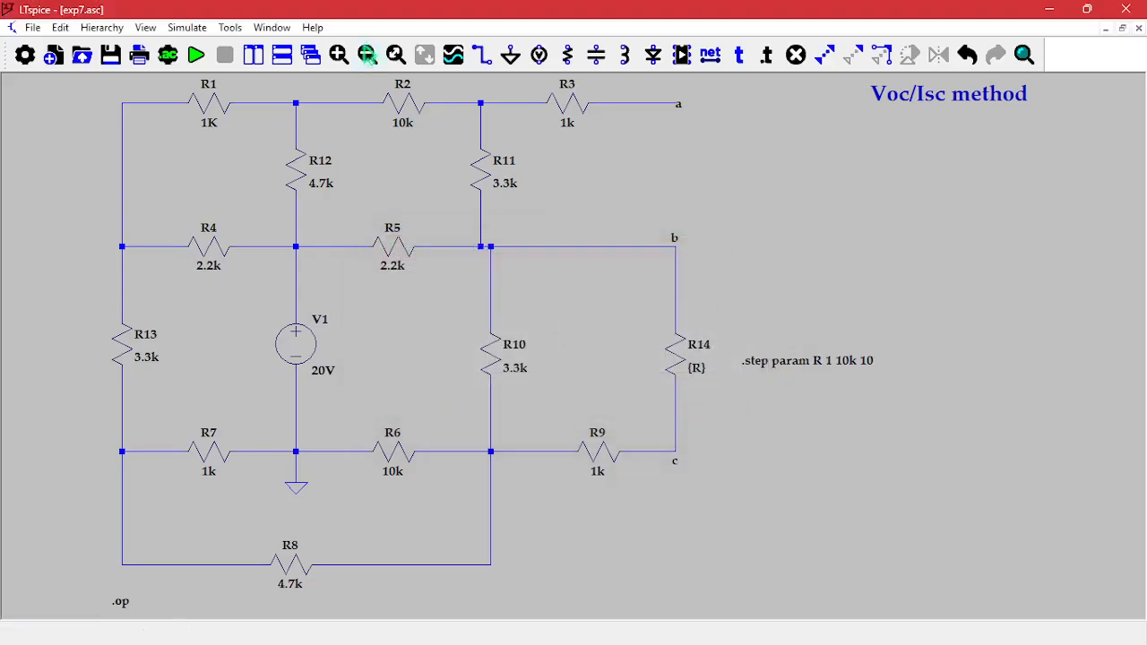
Run the simulation and plot the voltage difference with the expression V(b)-V(c).
click(197, 54)
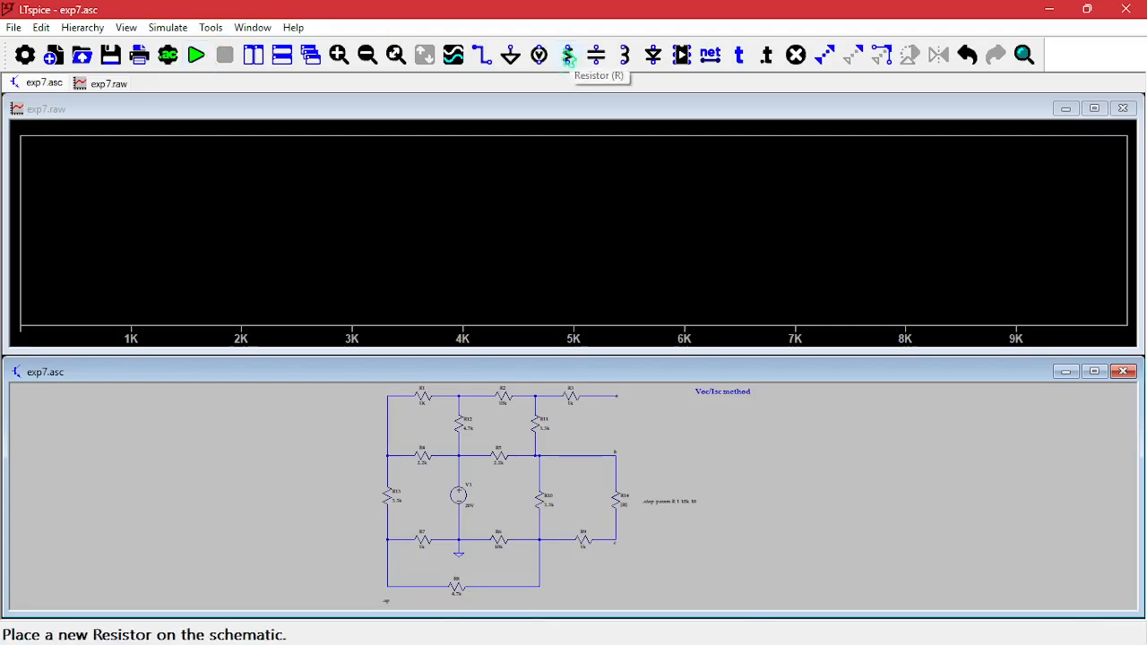
click(455, 55)
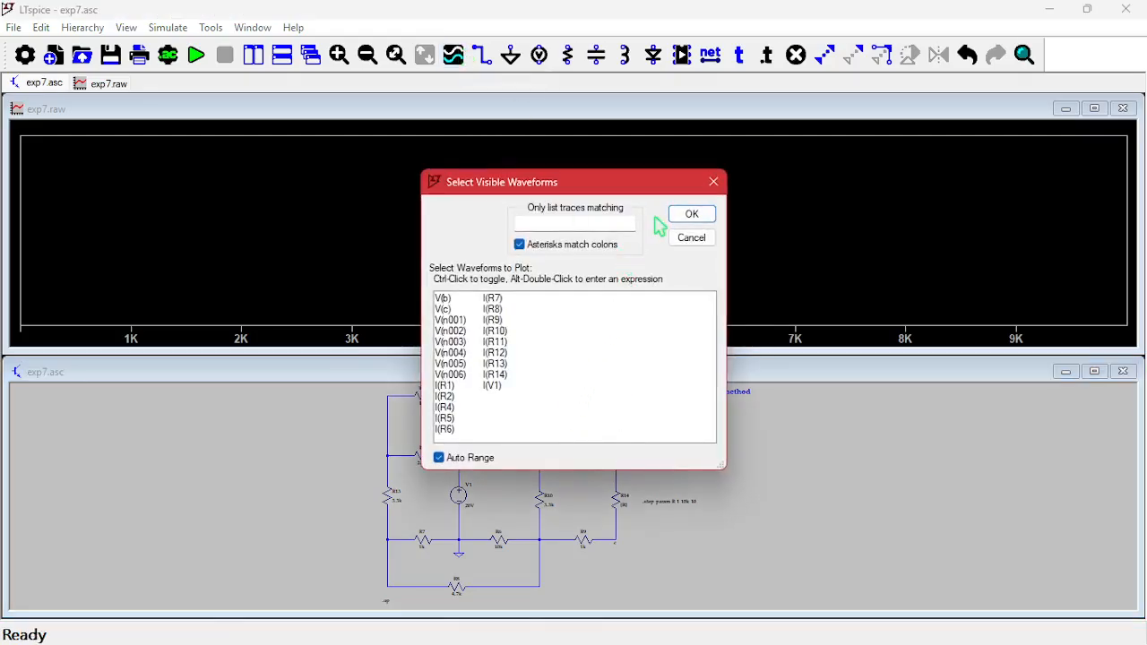
key(Escape)
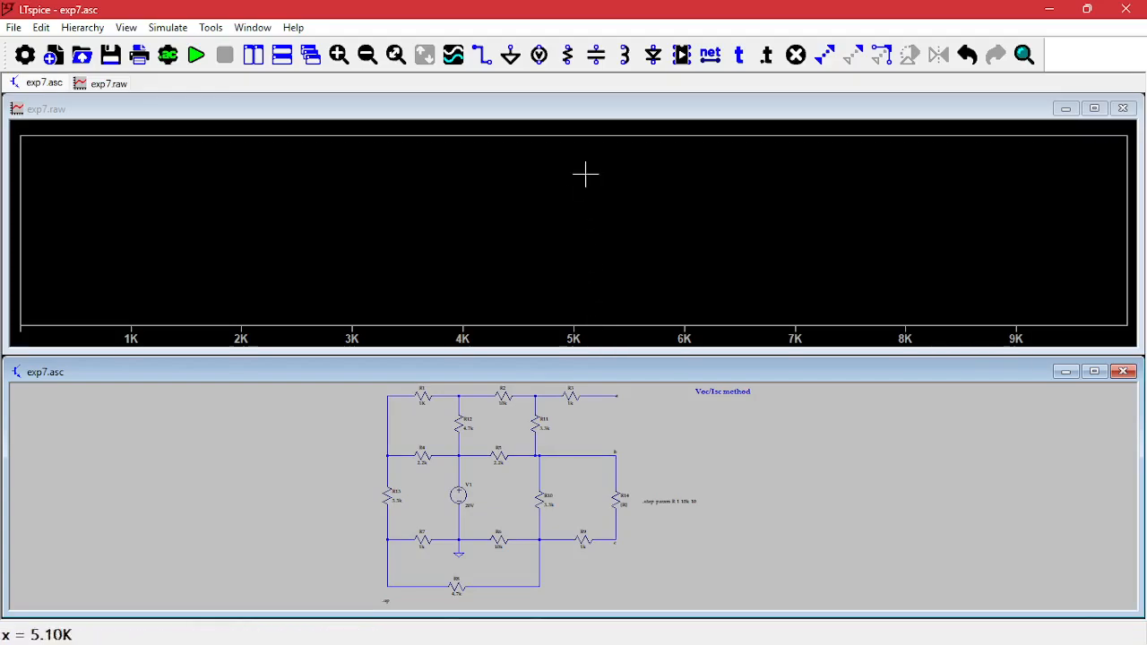
click(457, 57)
key(alt)
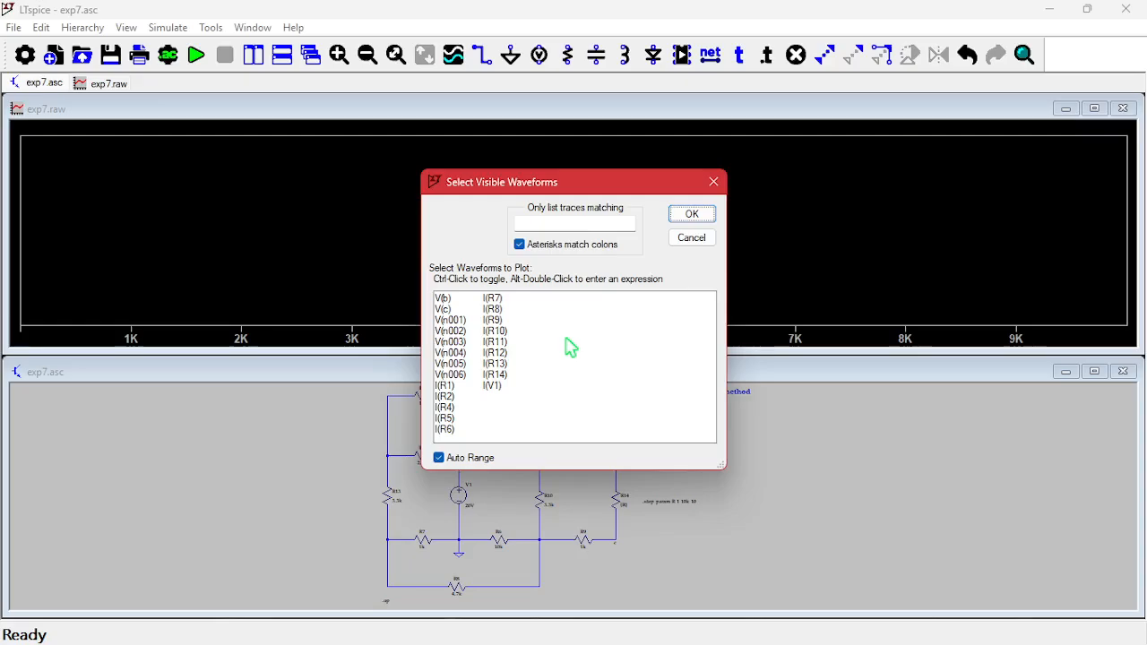
alt+double_click(571, 347)
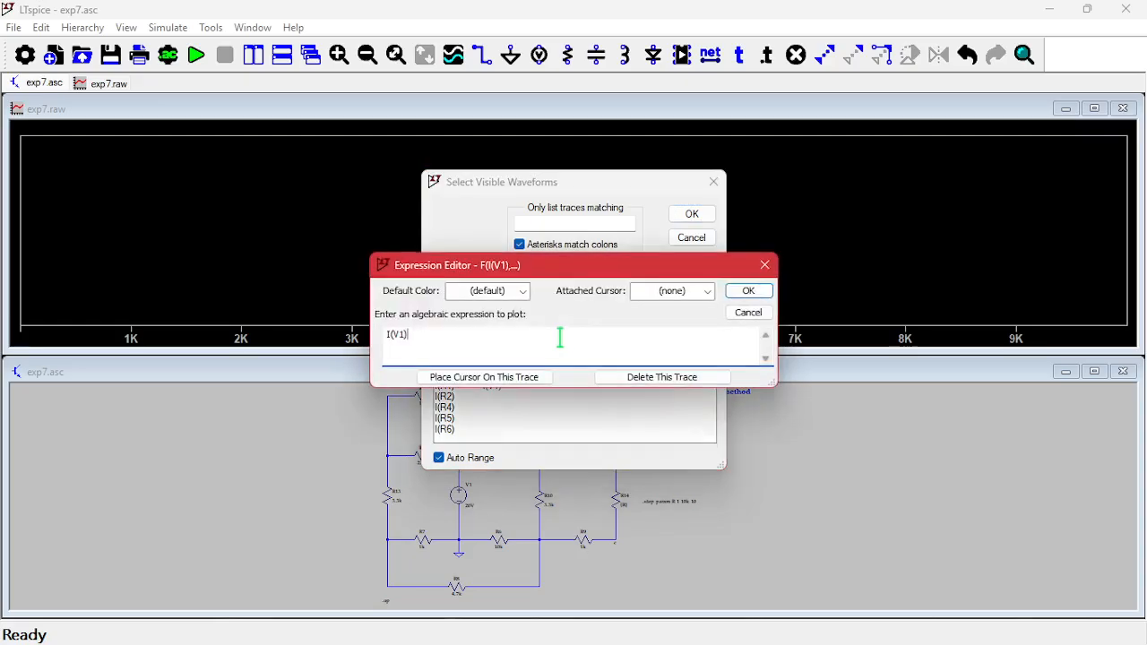
text(V)
text((b)-V(c))
key(Return)
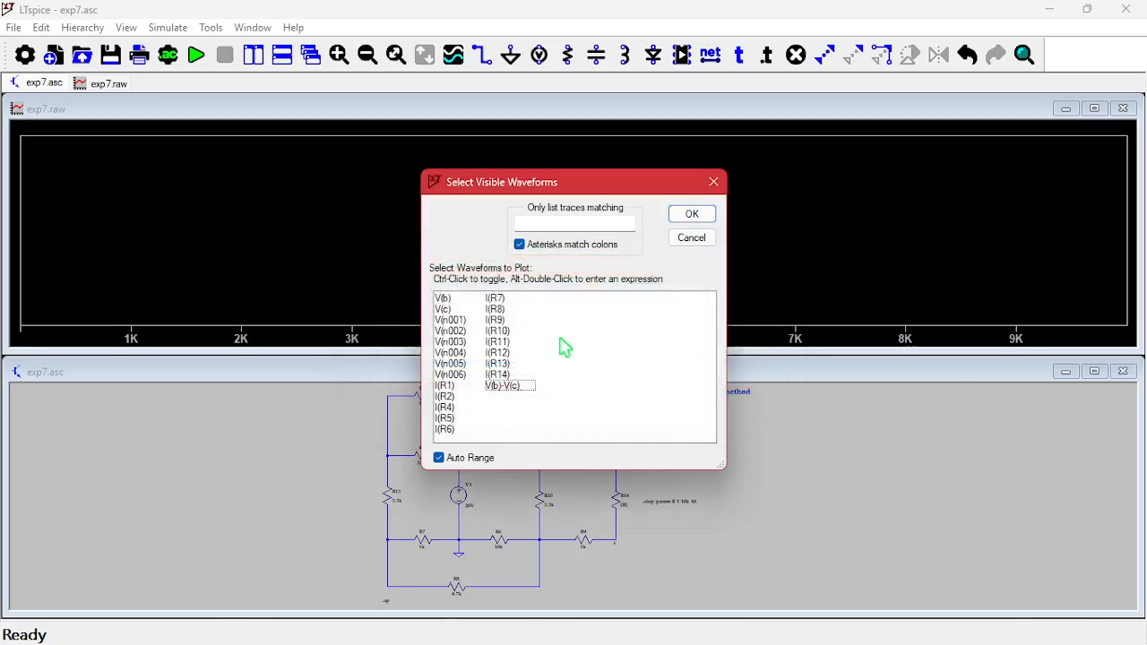
double_click(527, 386)
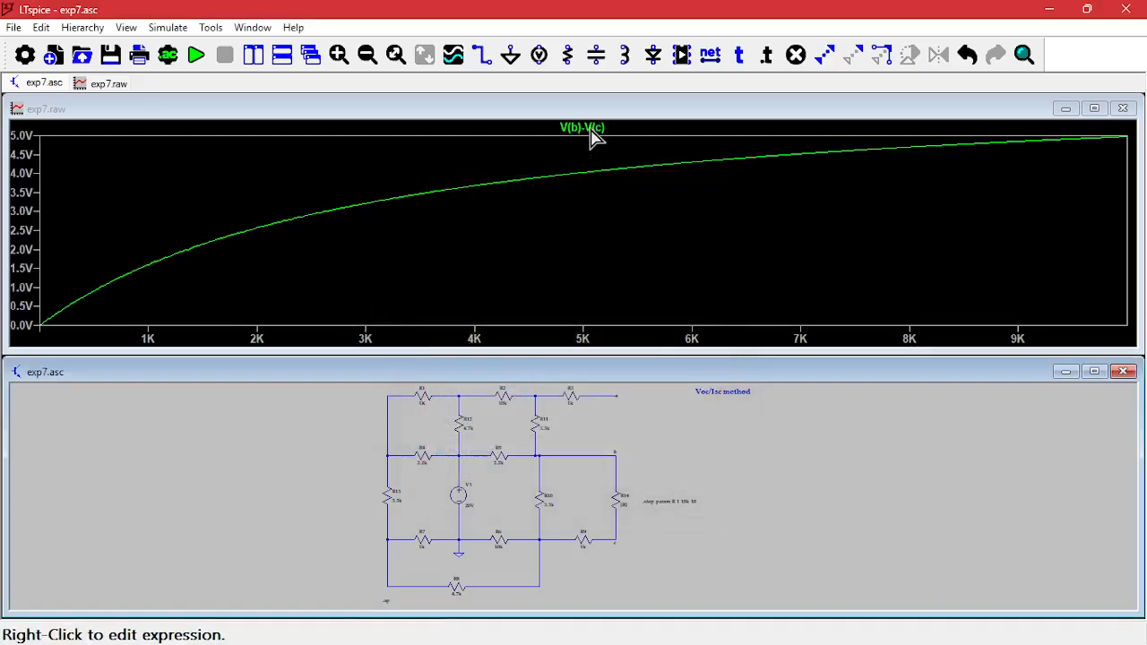
Attach a cursor to the V(b)-V(c) trace, examine its resistance and voltage readout, and close the readout window.
click(591, 131)
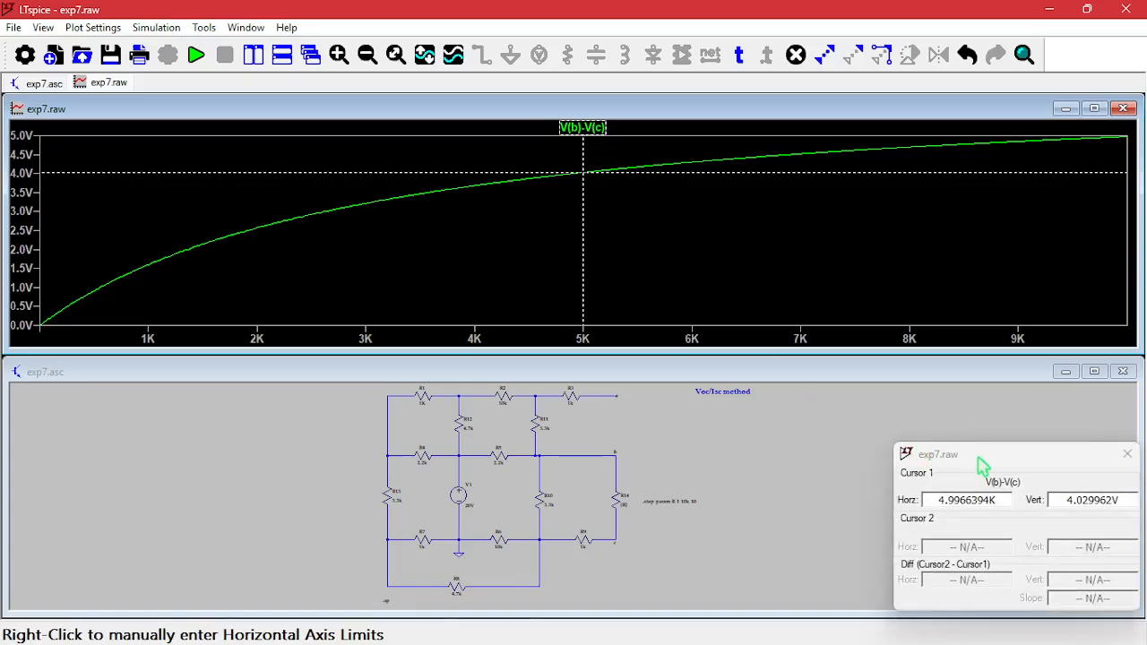
drag(980, 460, 928, 361)
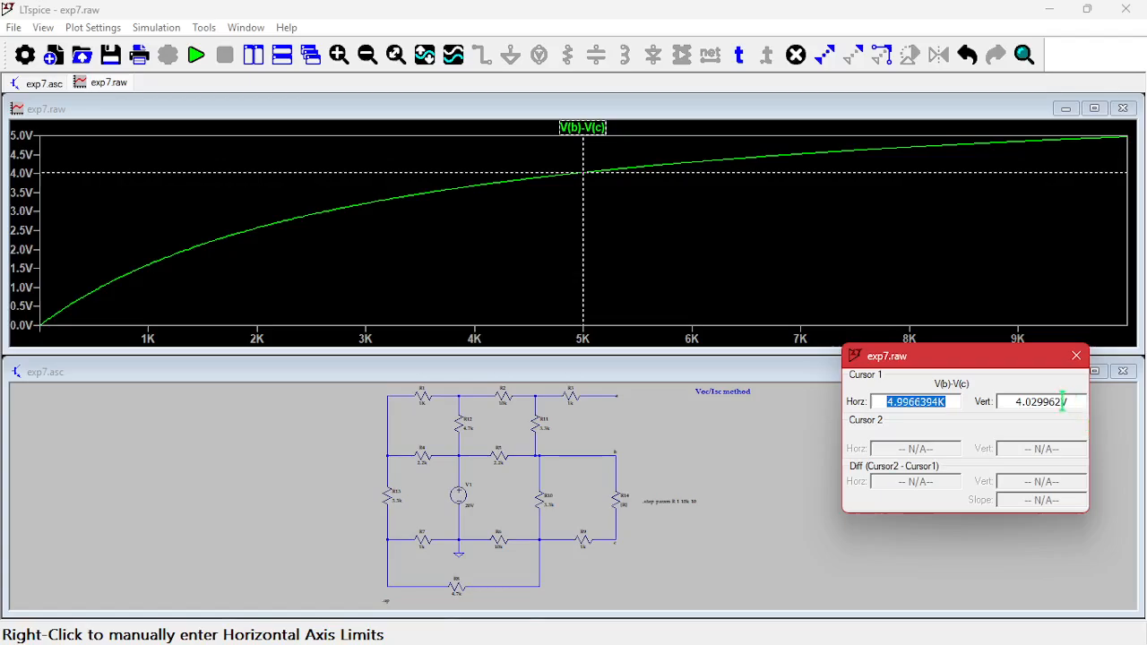
click(1078, 357)
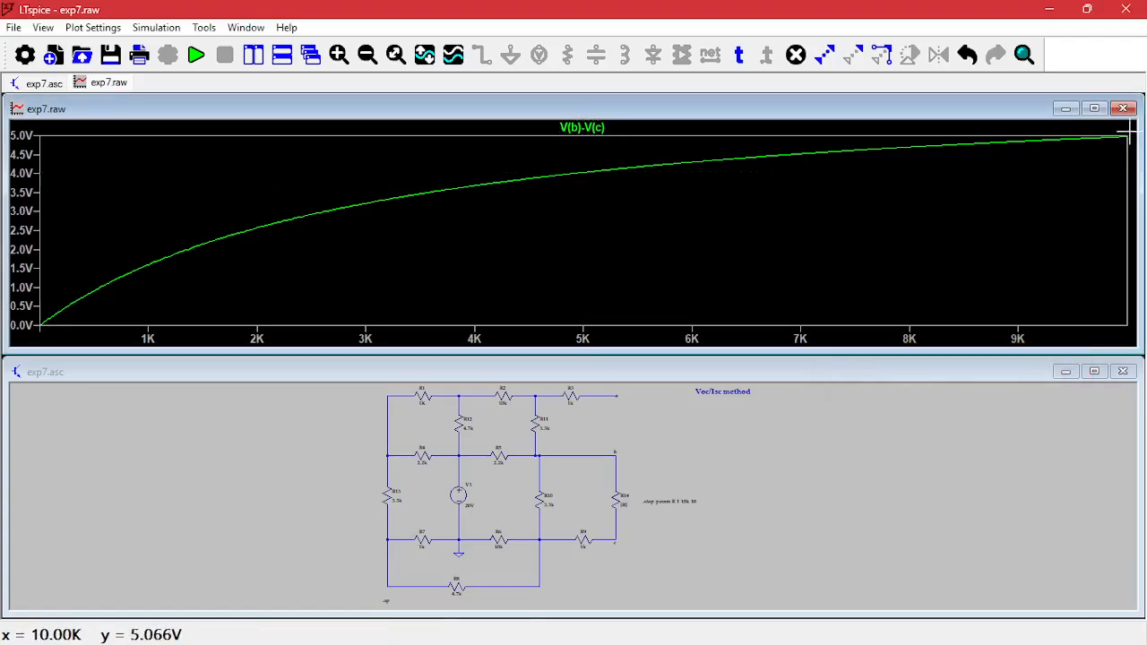
Close the waveform plot, maximize the schematic, and delete R14, its wires to nodes b and c, and the .step directive.
click(1123, 109)
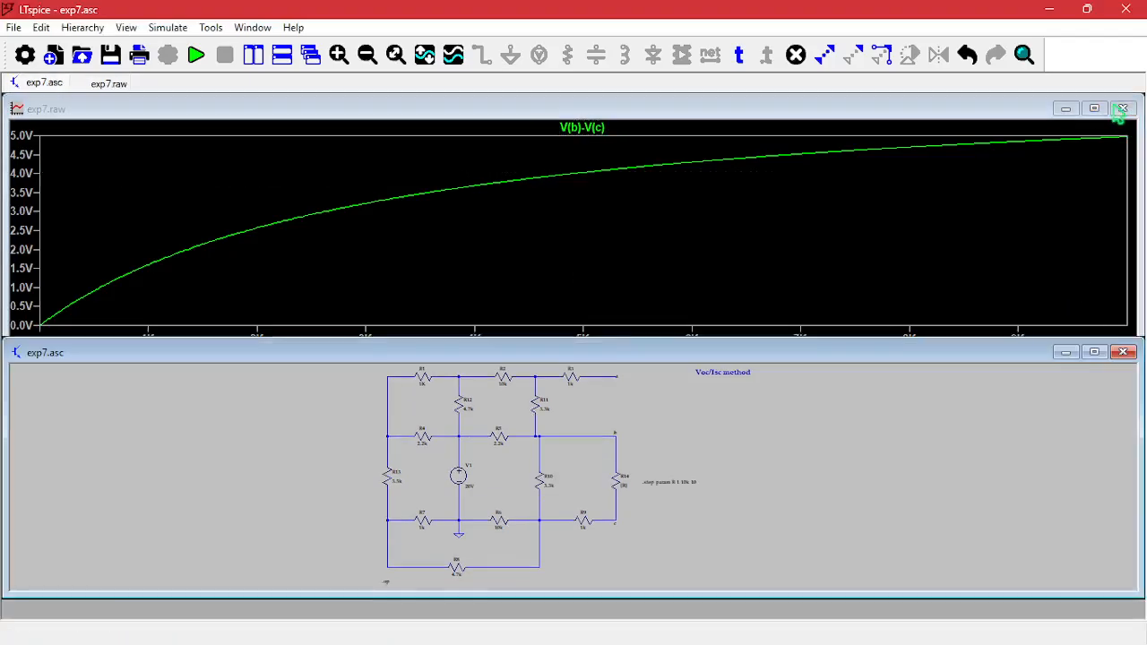
click(1097, 351)
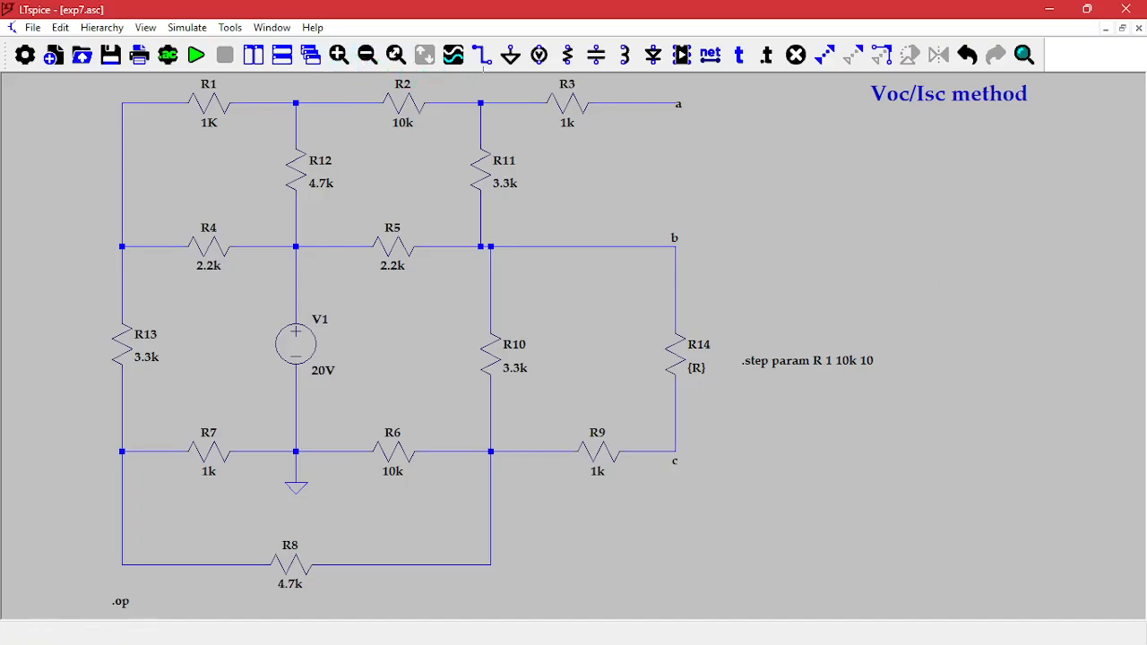
click(795, 54)
click(695, 333)
click(678, 324)
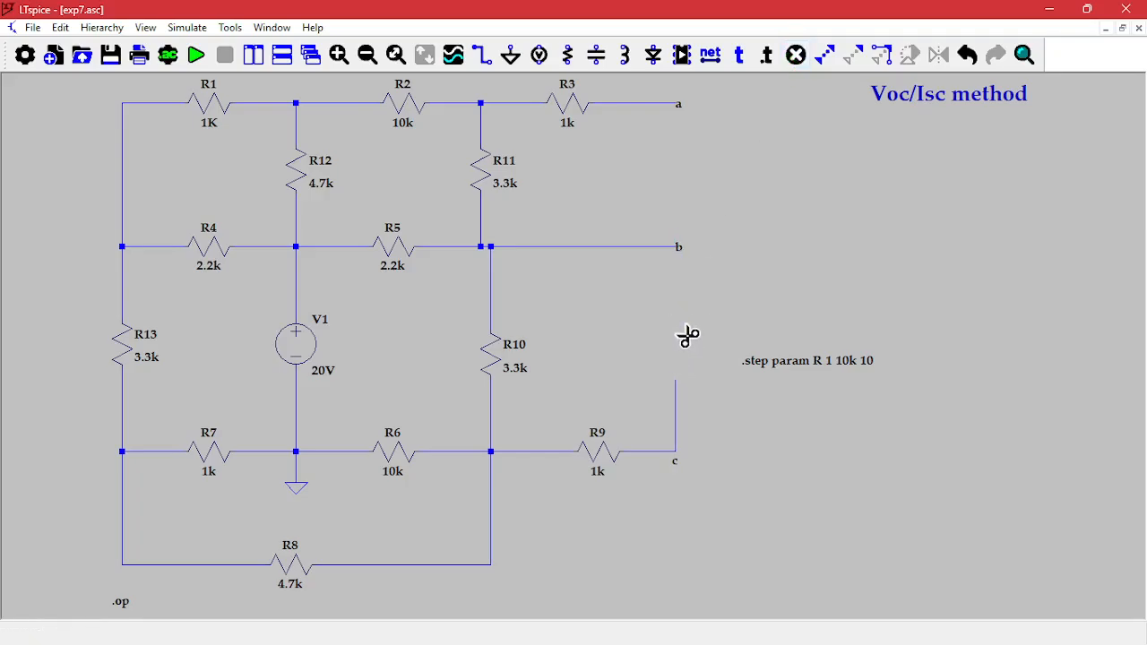
click(678, 403)
click(801, 361)
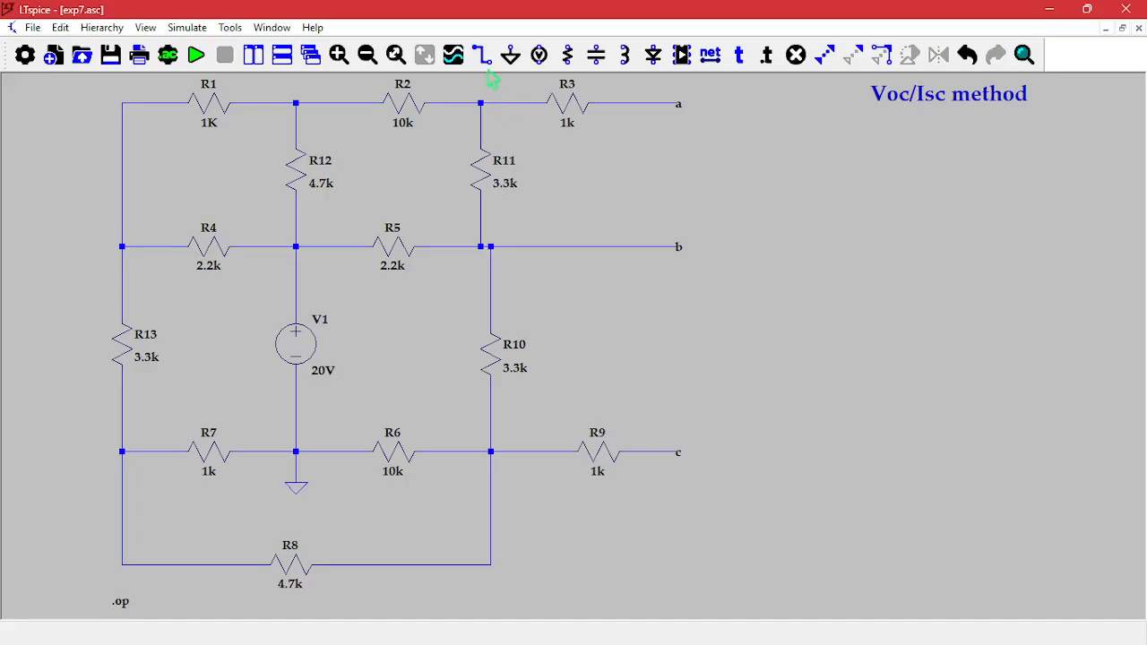
Run the operating-point simulation, switch to the fx-570/991EX Emulator, and begin a subtraction with V(b), 15.6861, in a fraction's numerator.
click(199, 56)
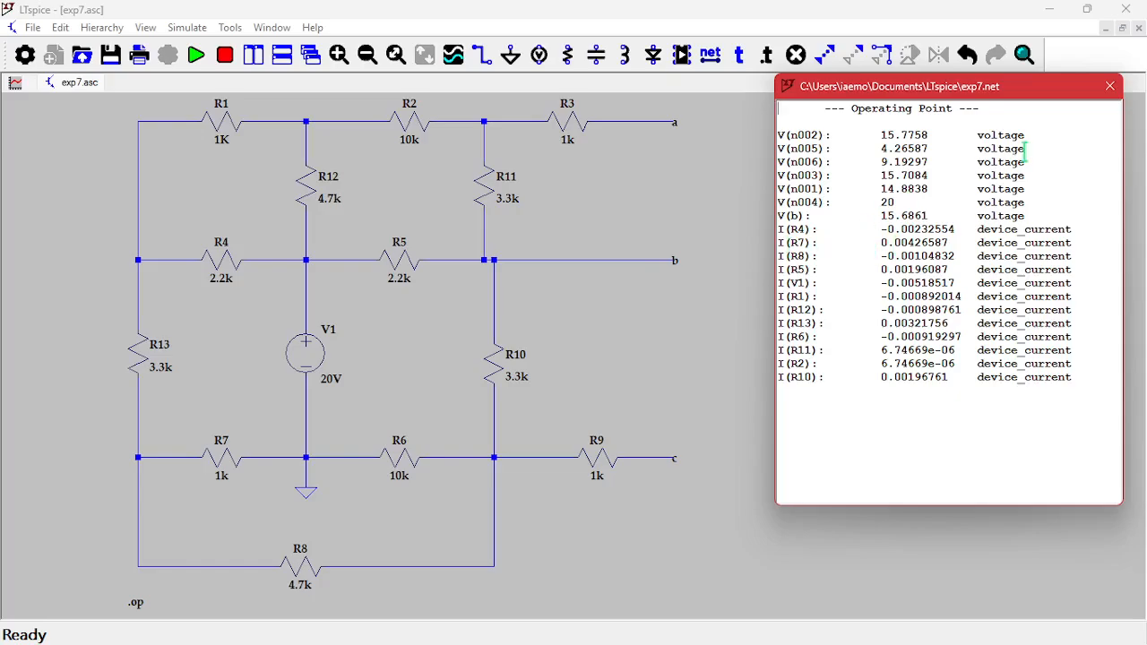
click(818, 635)
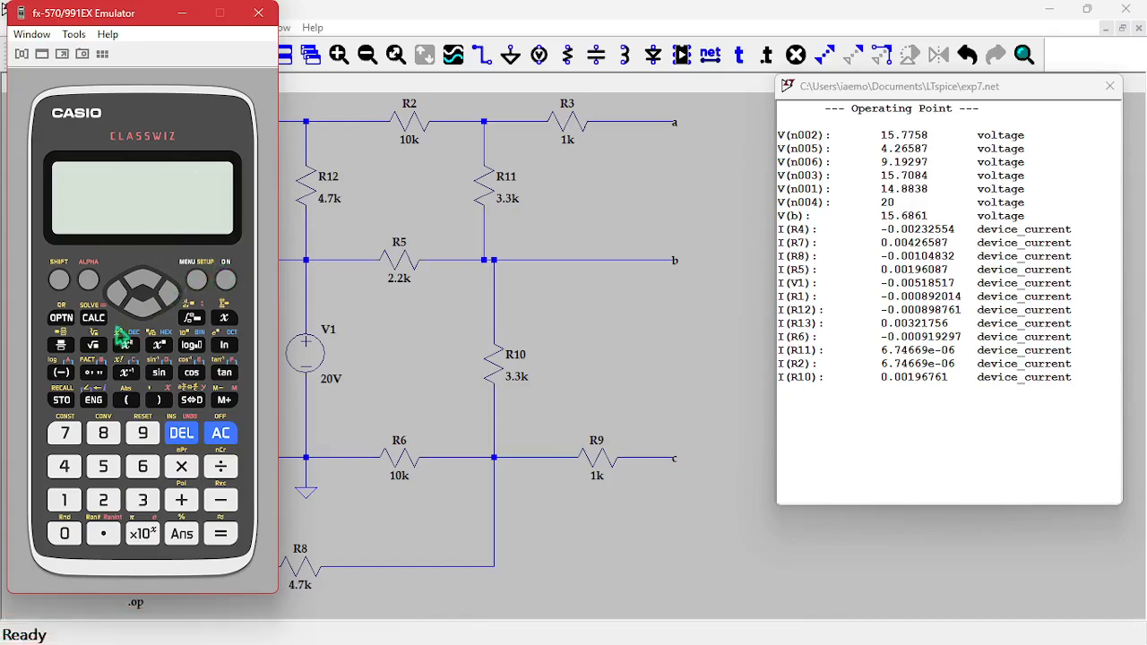
click(59, 346)
text(15.)
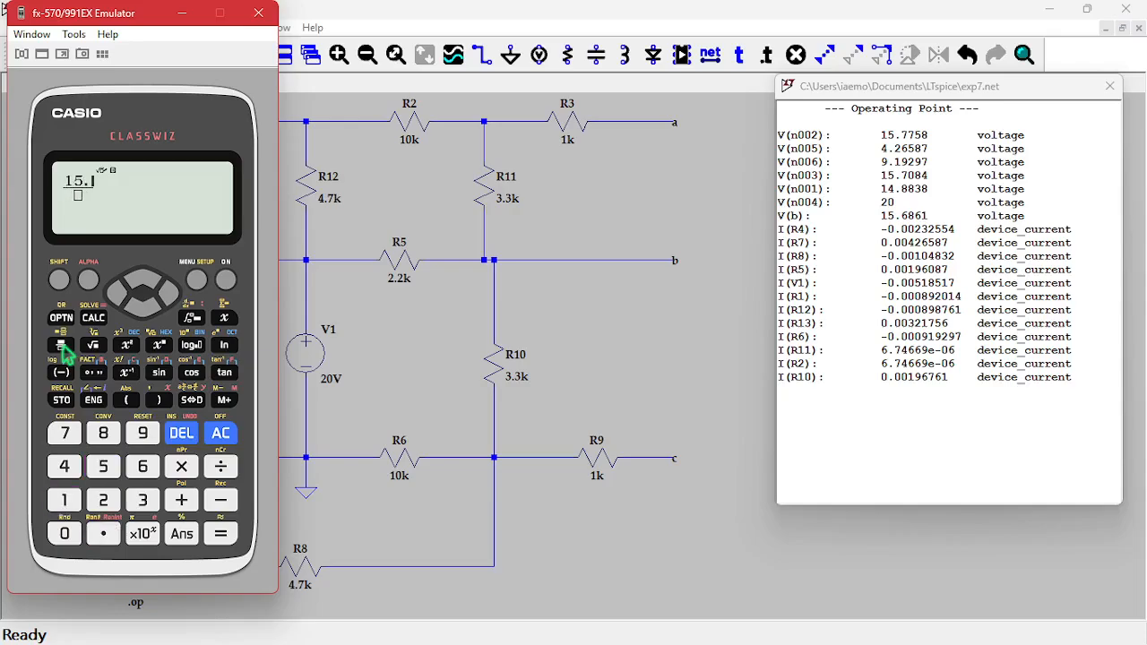
text(6861-)
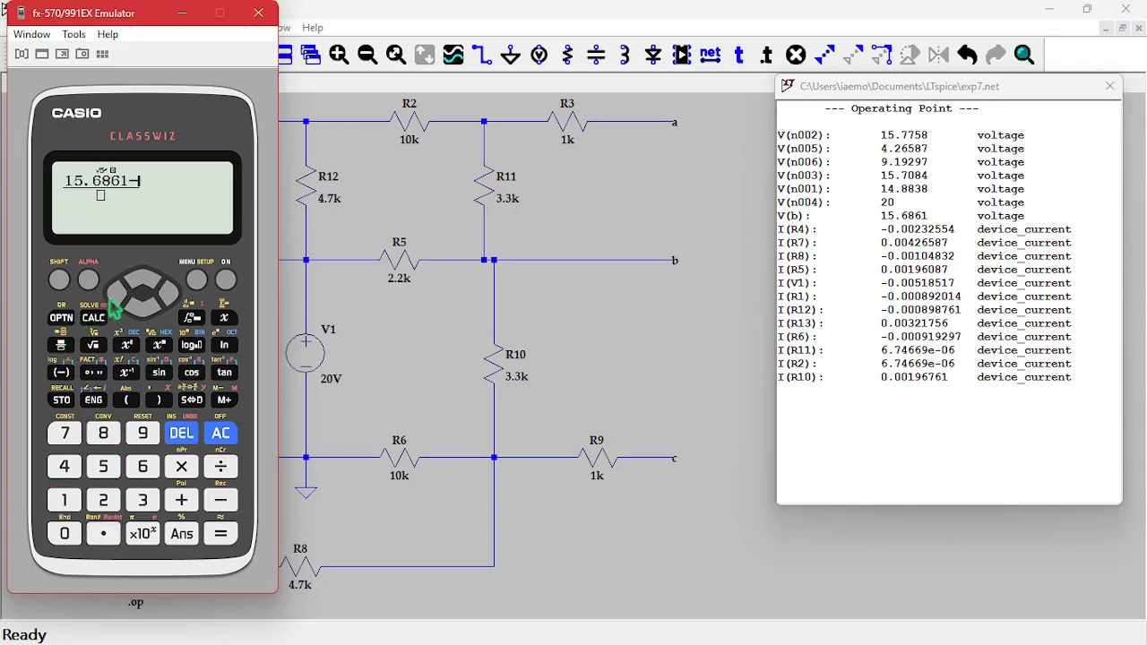
Close the operating-point results, label the DC voltage on the wire between R10 and R9, and calculate 15.6861-9.1929655 in the calculator emulator.
click(188, 14)
click(1109, 86)
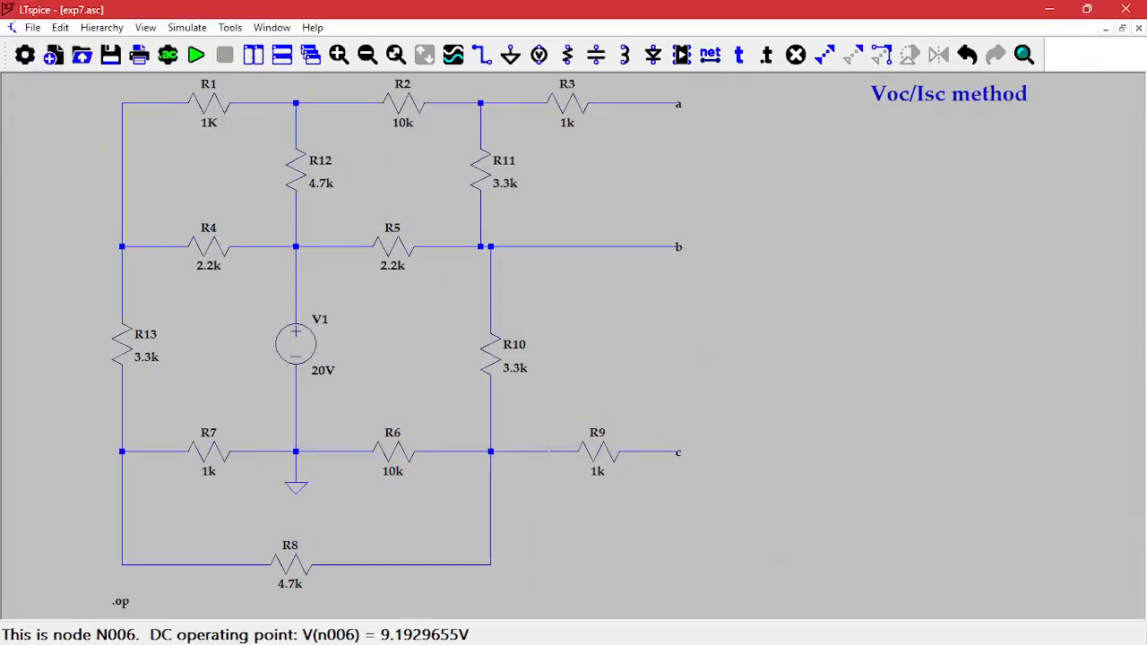
click(551, 446)
click(818, 626)
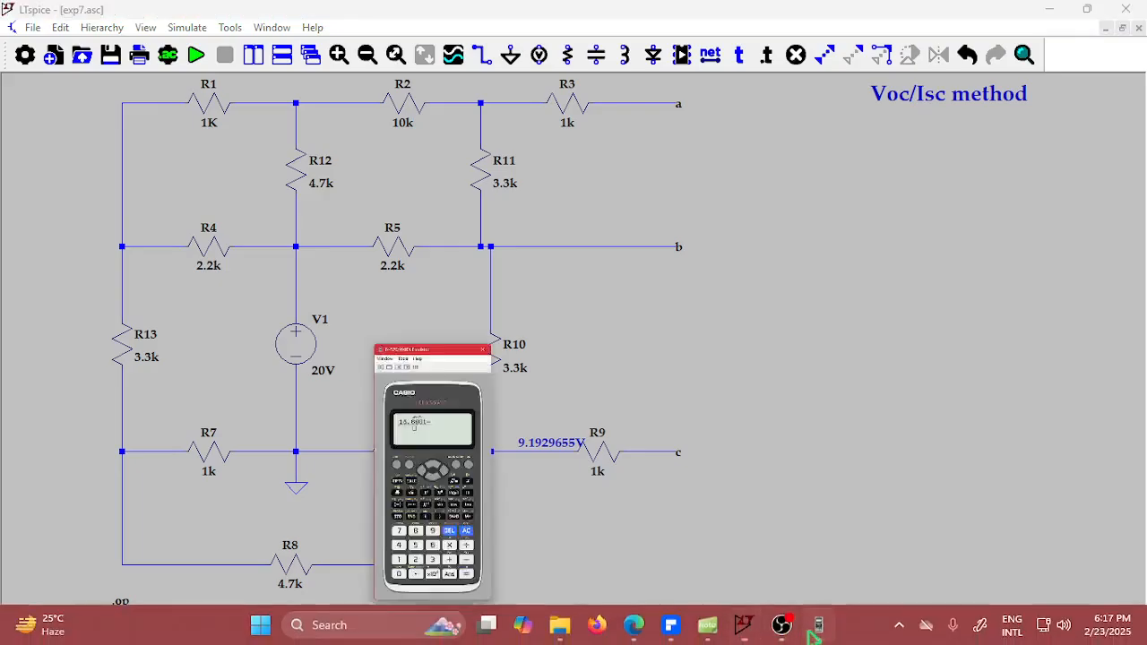
text(9)
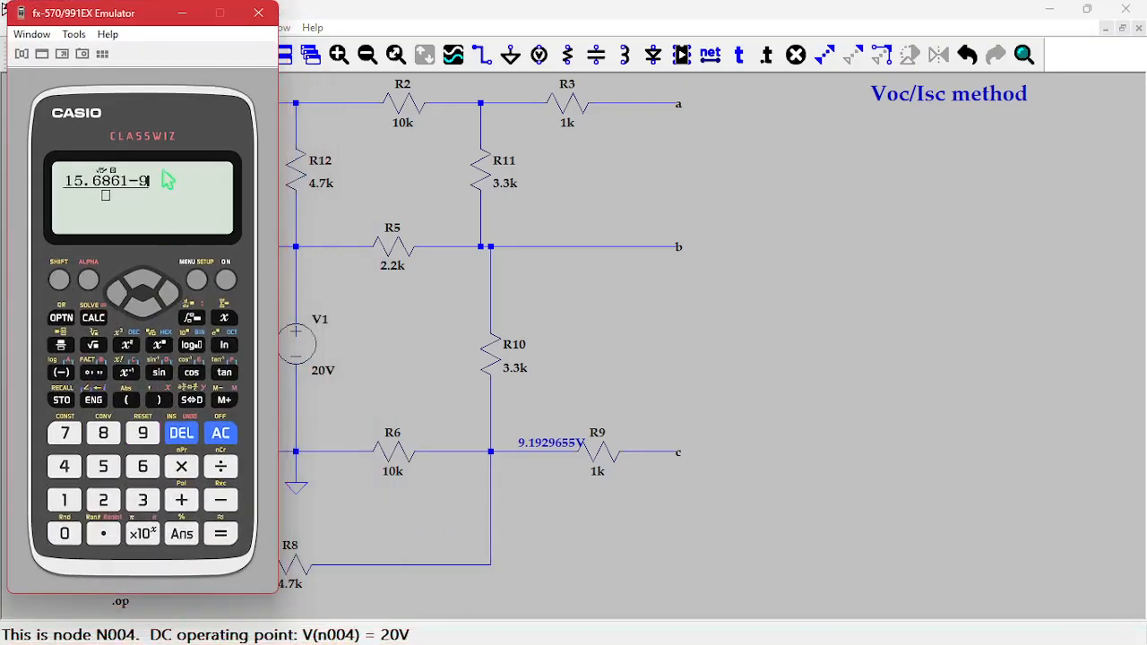
text(.1929655)
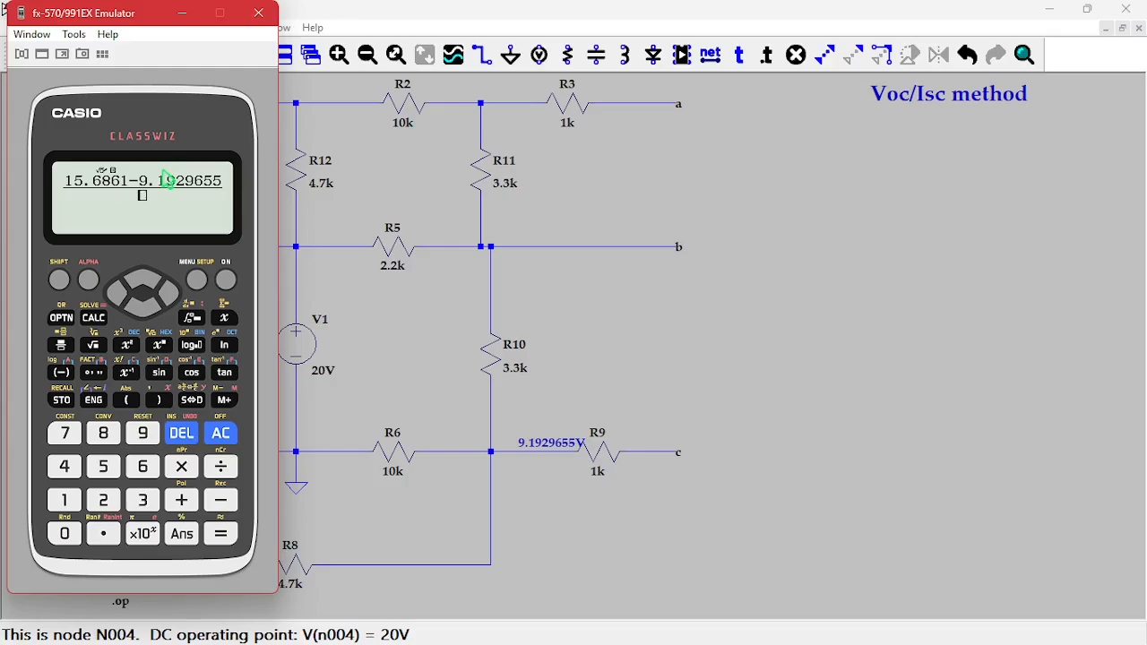
key(Return)
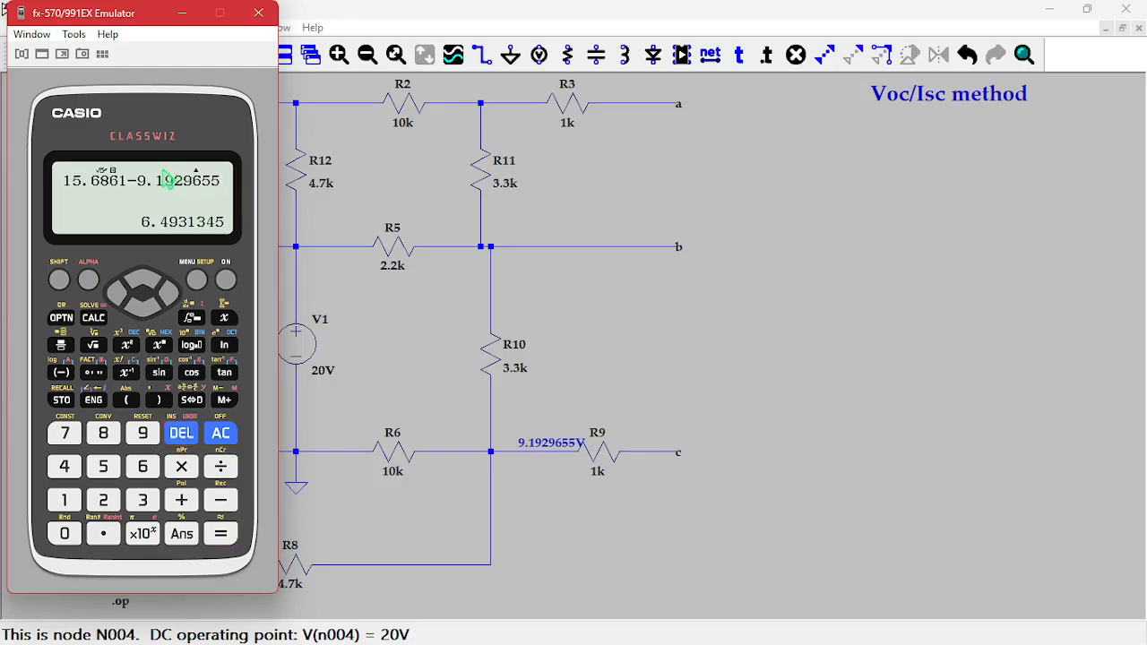
Divide the calculated open-circuit voltage by 2 and put the calculator away.
click(220, 466)
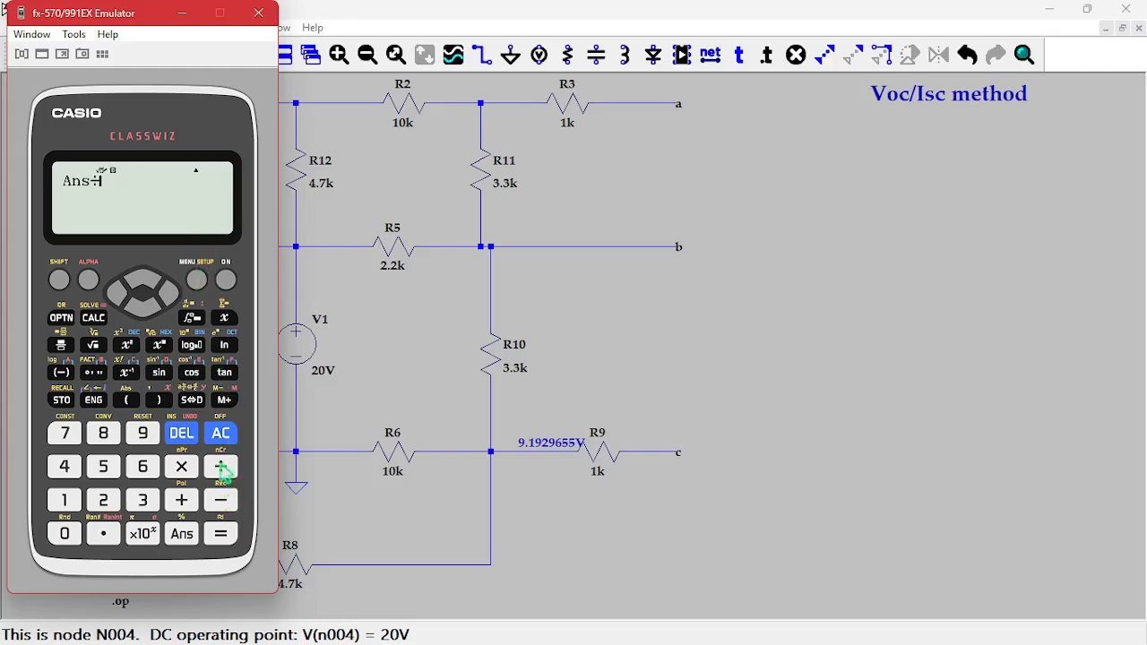
click(110, 505)
click(224, 538)
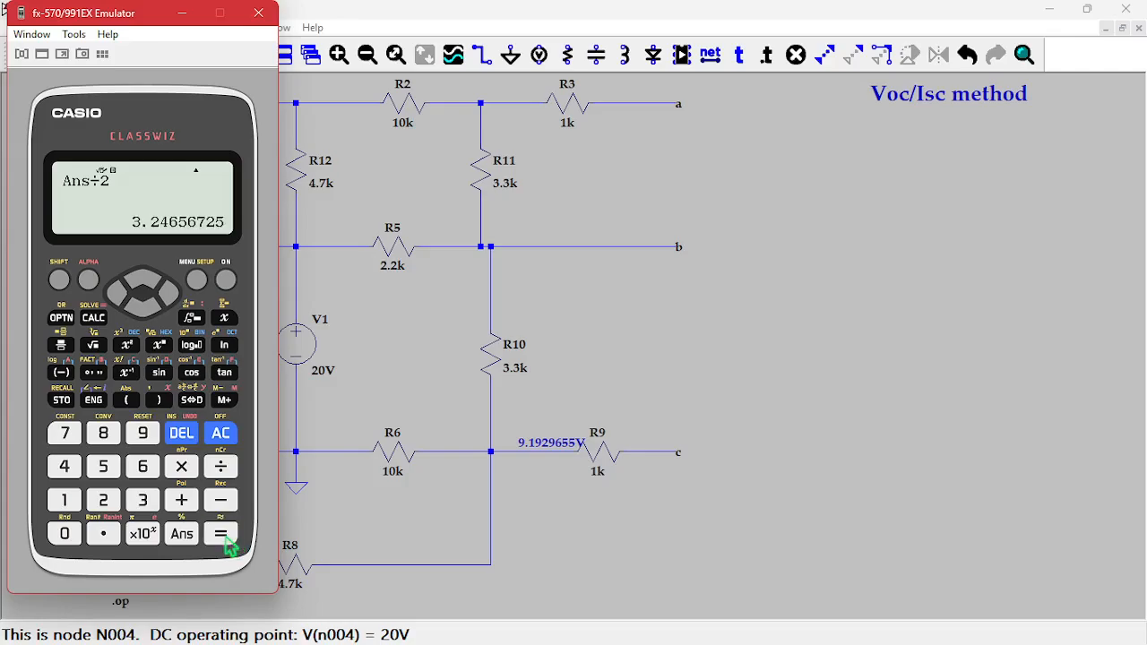
click(254, 12)
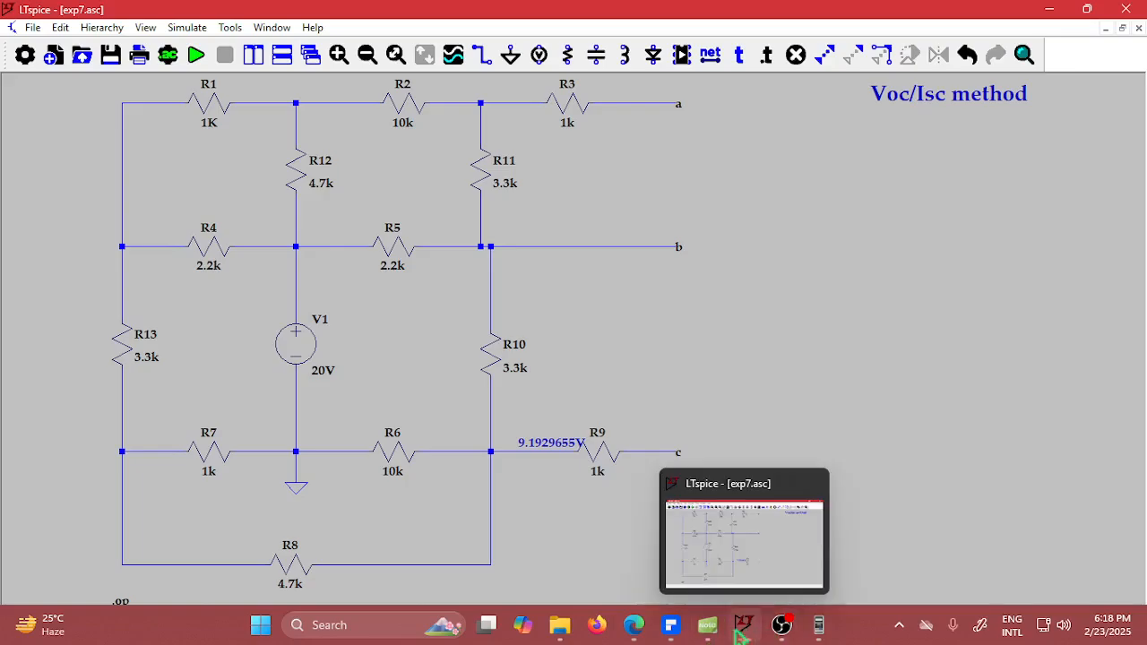
Return to the LTspice schematic and delete the DC voltage label on the wire beside R9.
click(729, 629)
click(740, 627)
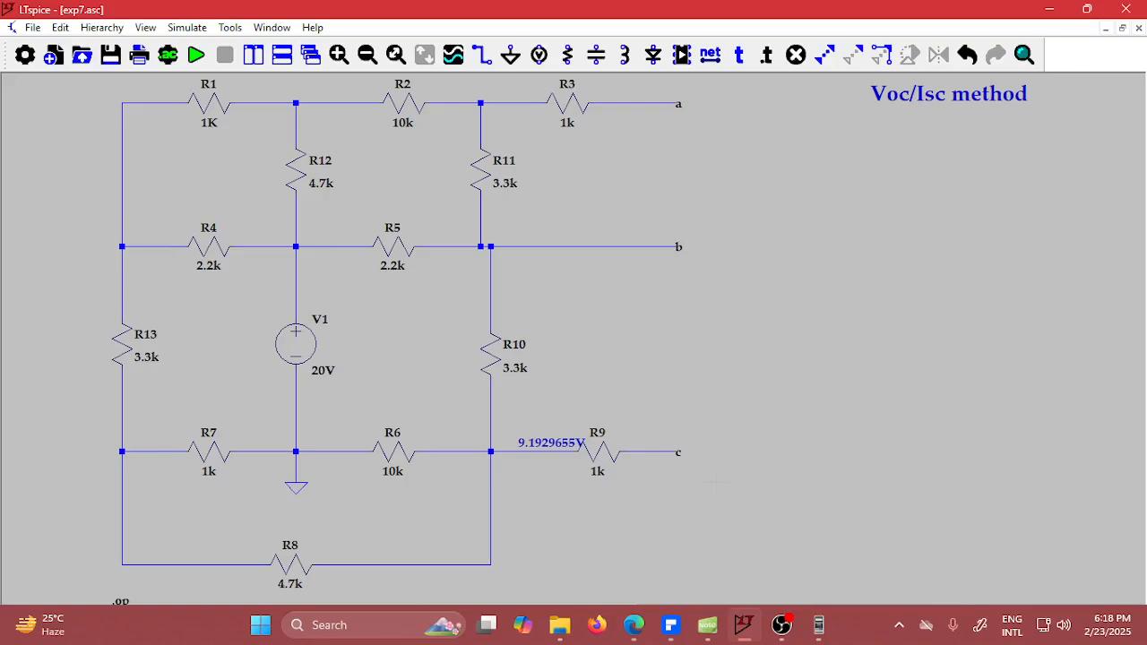
click(767, 57)
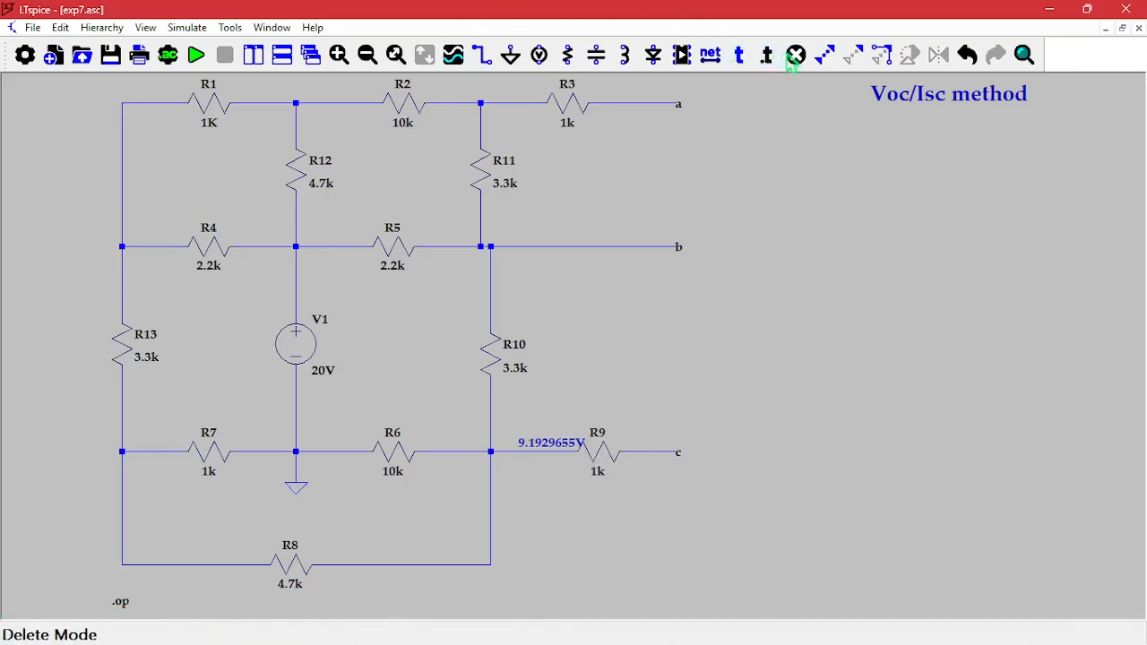
click(560, 445)
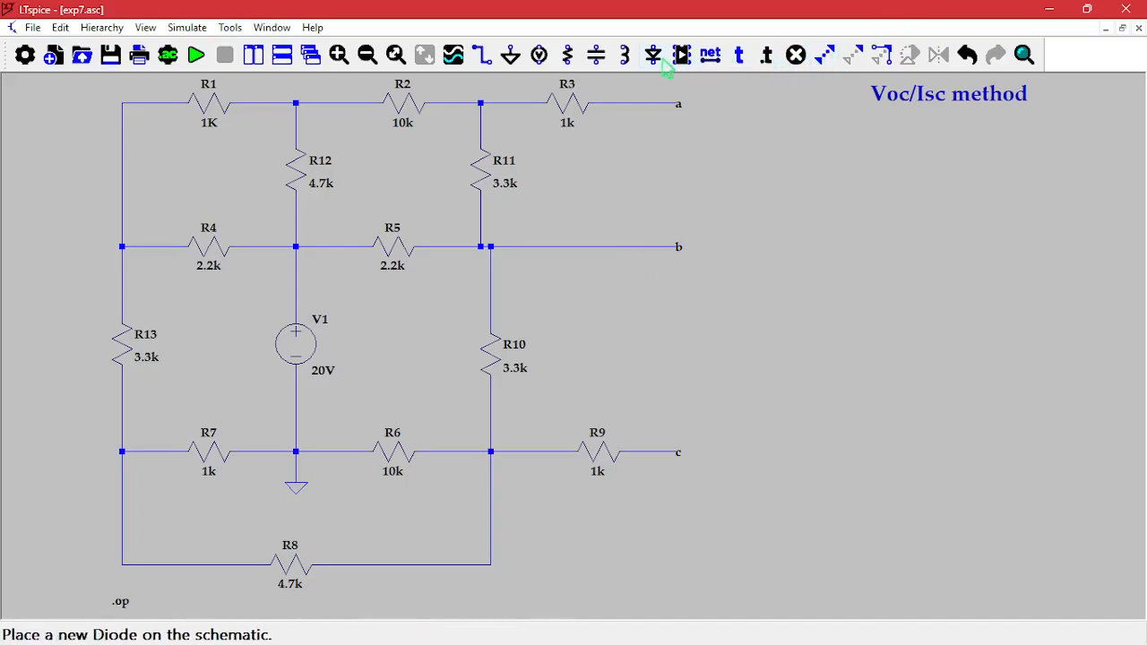
Place a resistor R14 between nodes b and c, wire both of its ends to them, and set its value to {R}.
key(r)
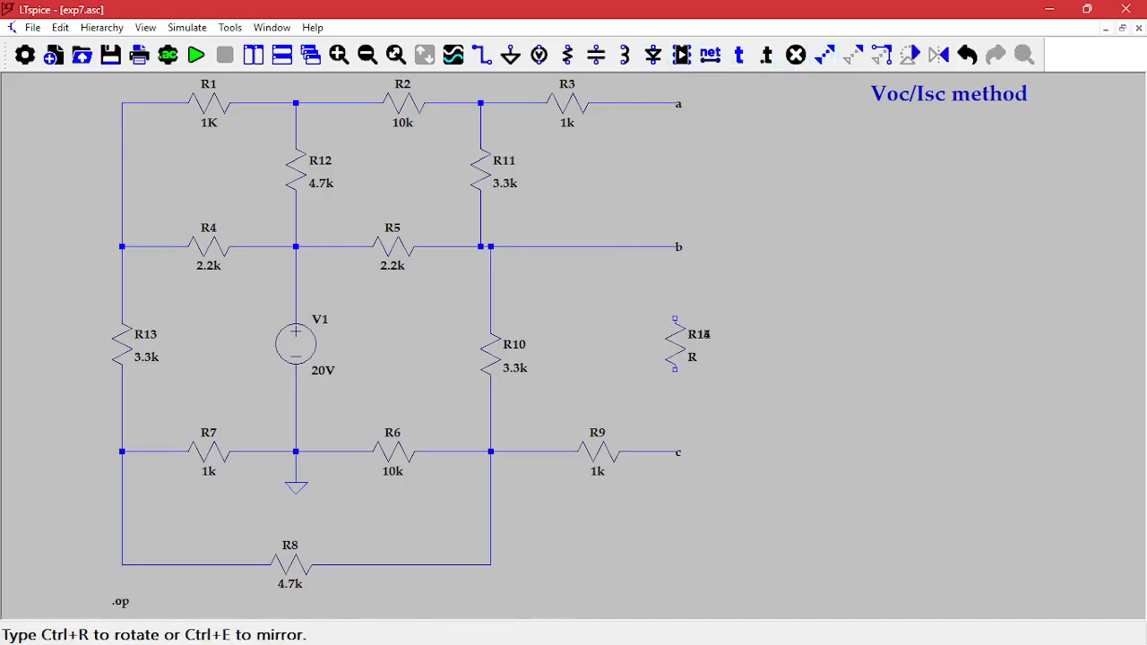
key(w)
click(676, 247)
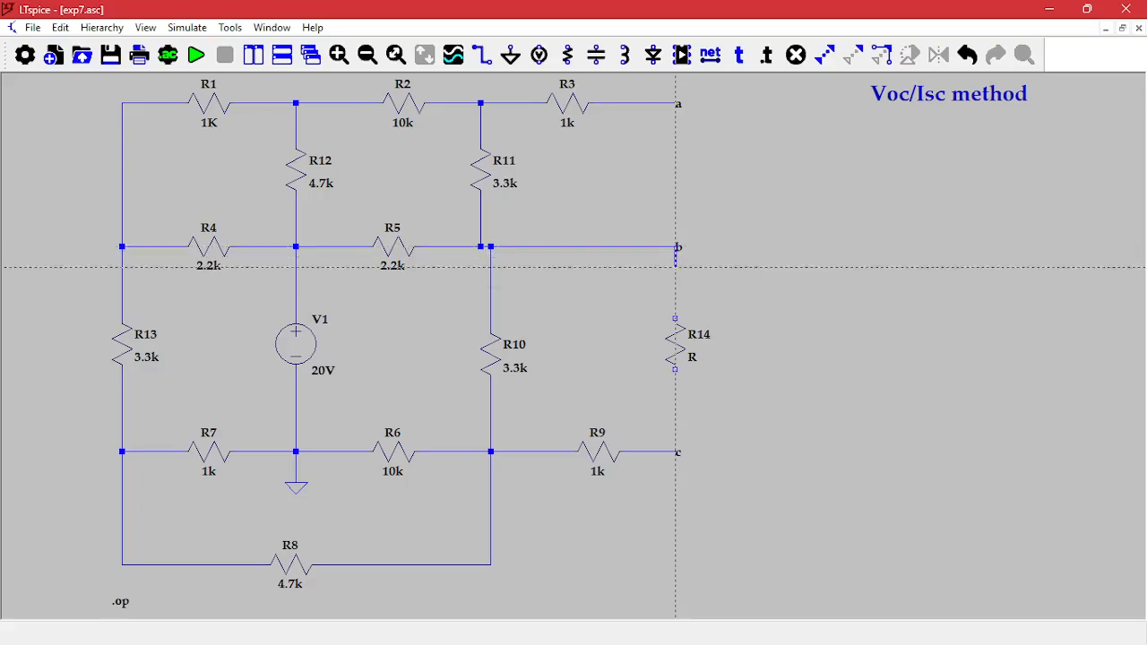
click(676, 318)
key(Escape)
click(675, 369)
click(676, 452)
key(Escape)
right_click(693, 359)
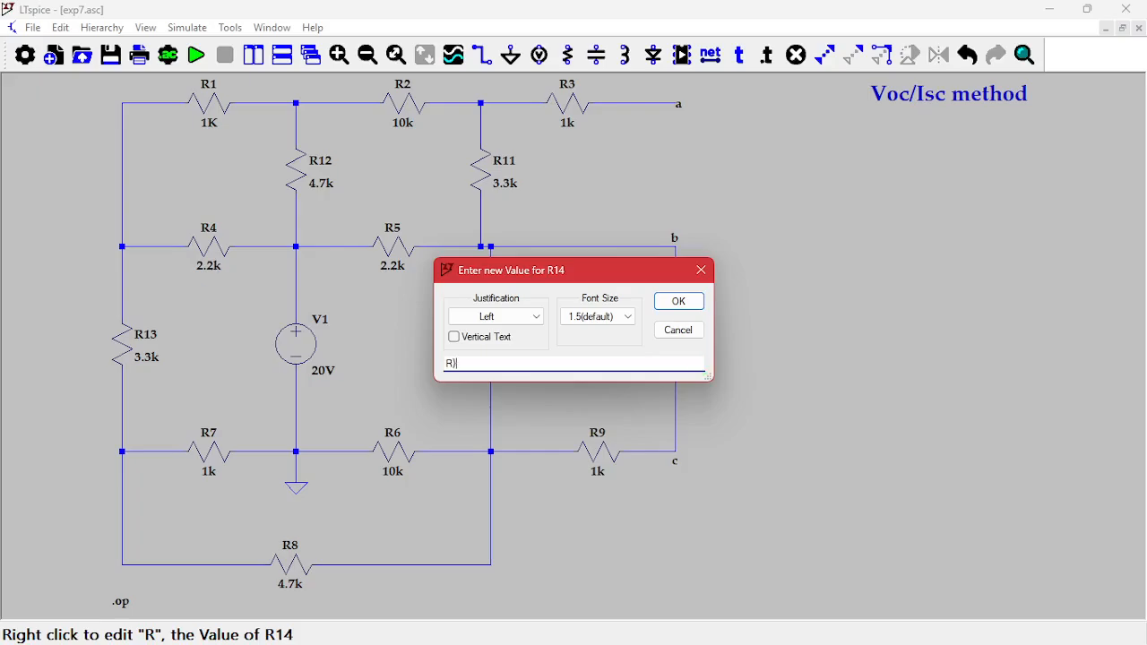
key(Return)
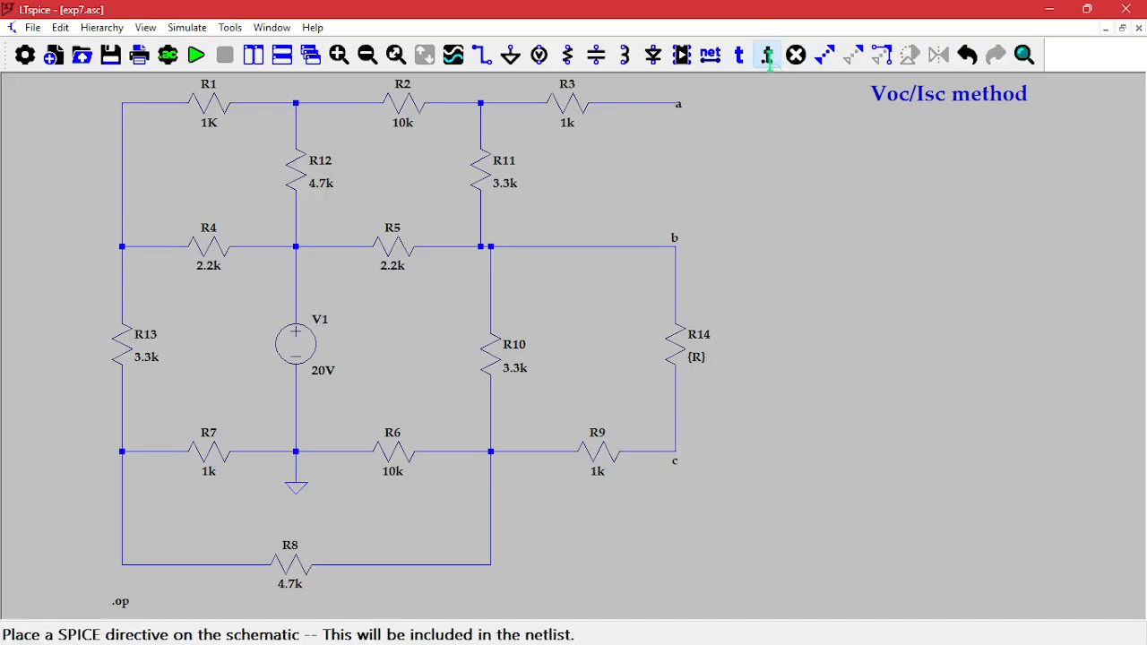
Place a SPICE directive beside R14 and complete it as .step param R 1 10k 10.
click(766, 54)
text(.step)
key(Return)
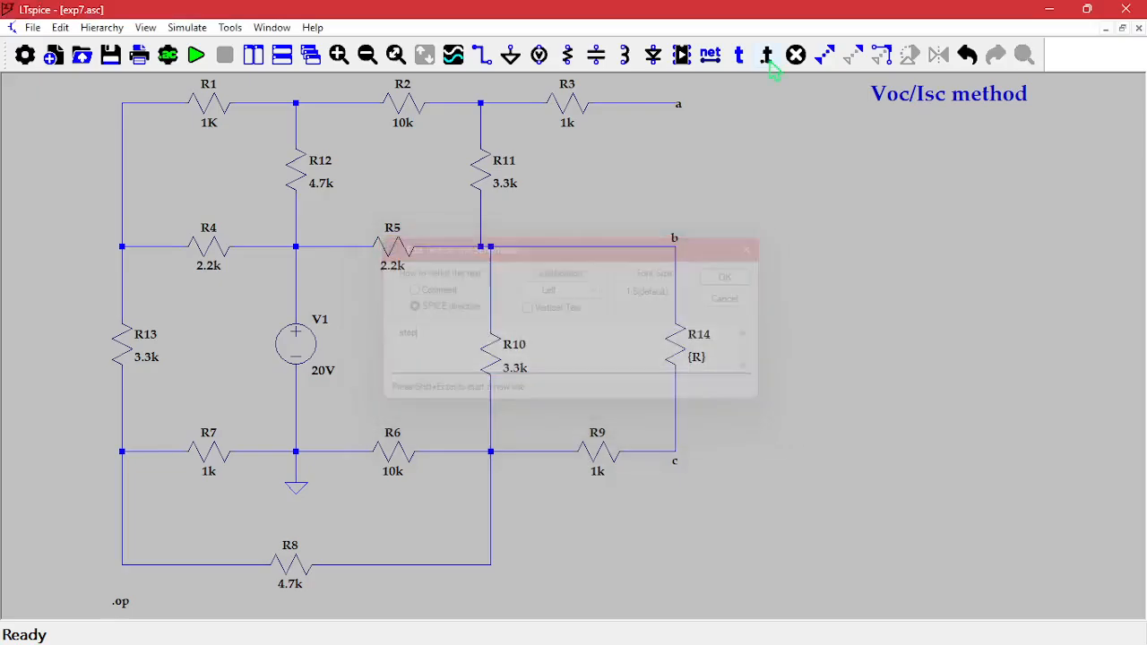
click(757, 372)
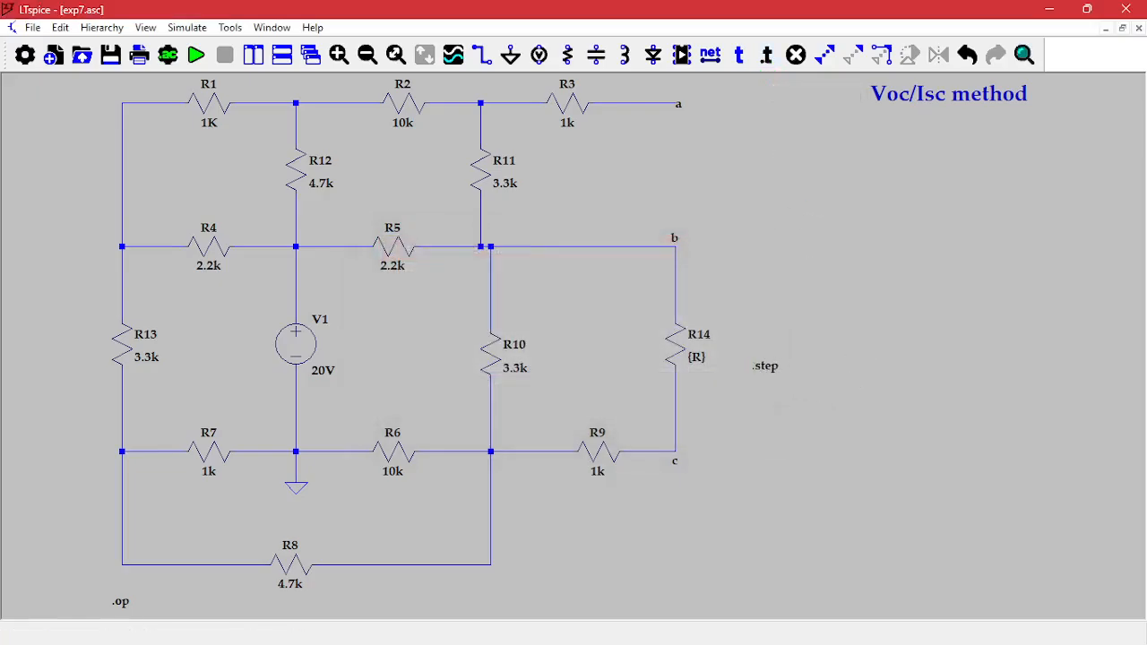
right_click(768, 373)
click(545, 341)
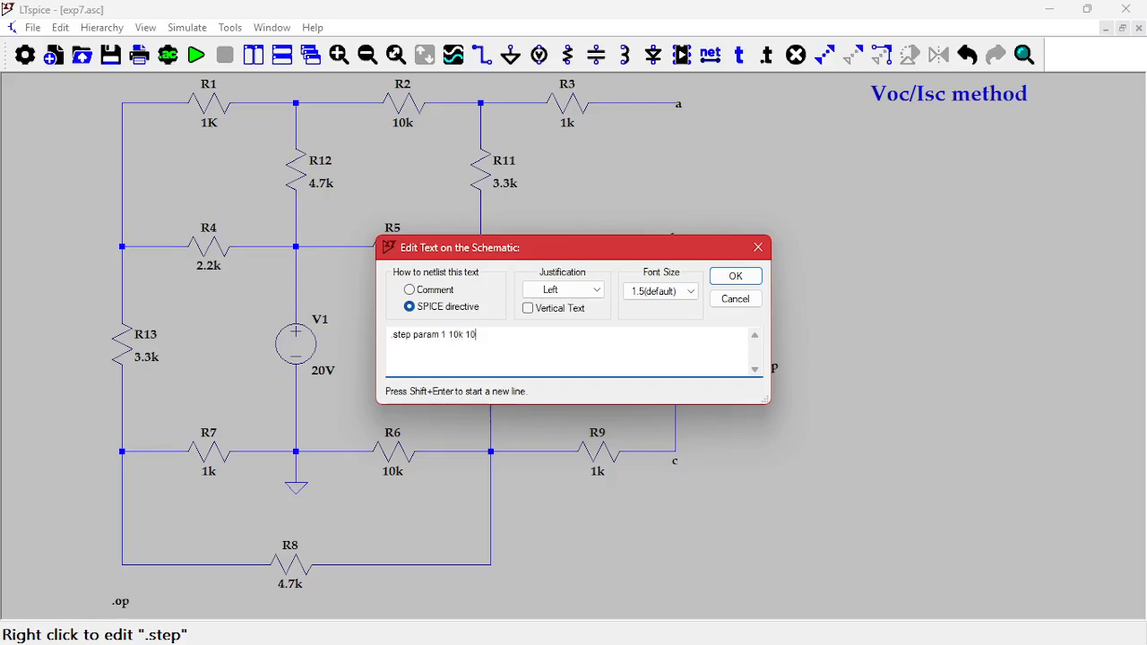
text(R)
click(733, 276)
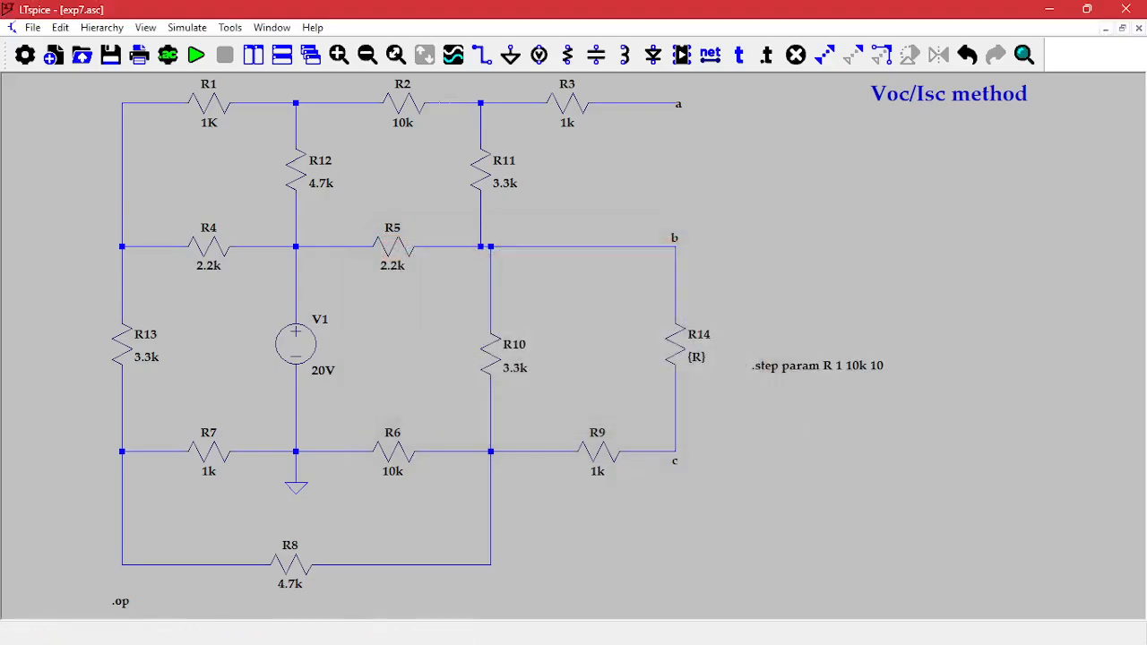
Run the swept simulation and plot the expression V(b)-V(c).
click(196, 55)
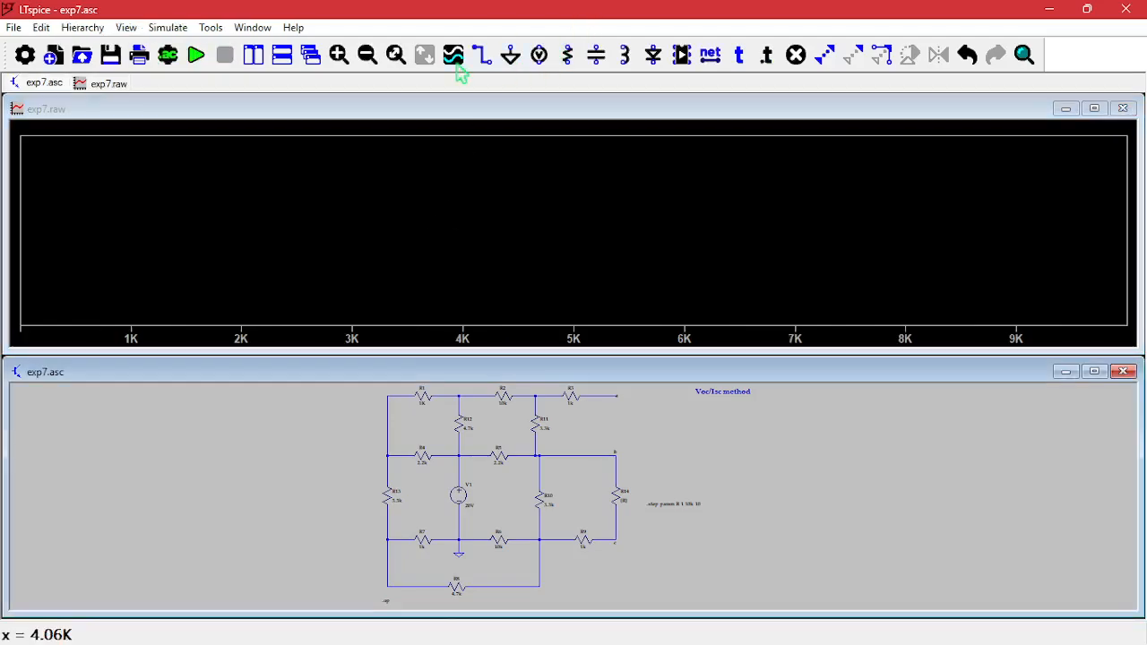
click(455, 59)
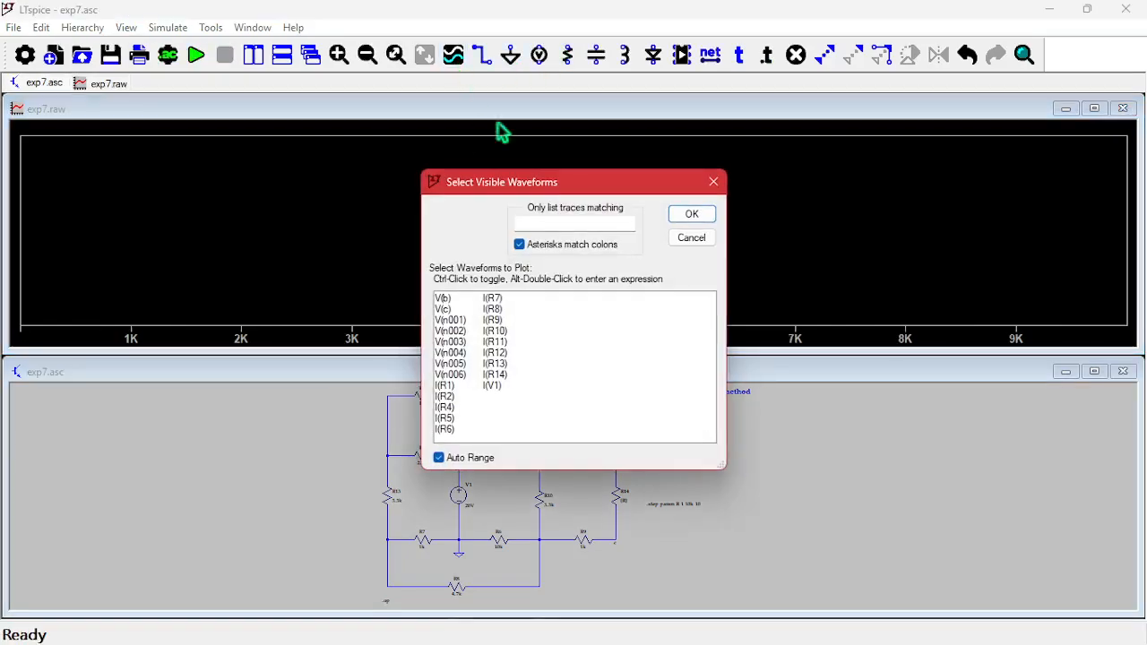
alt+double_click(583, 345)
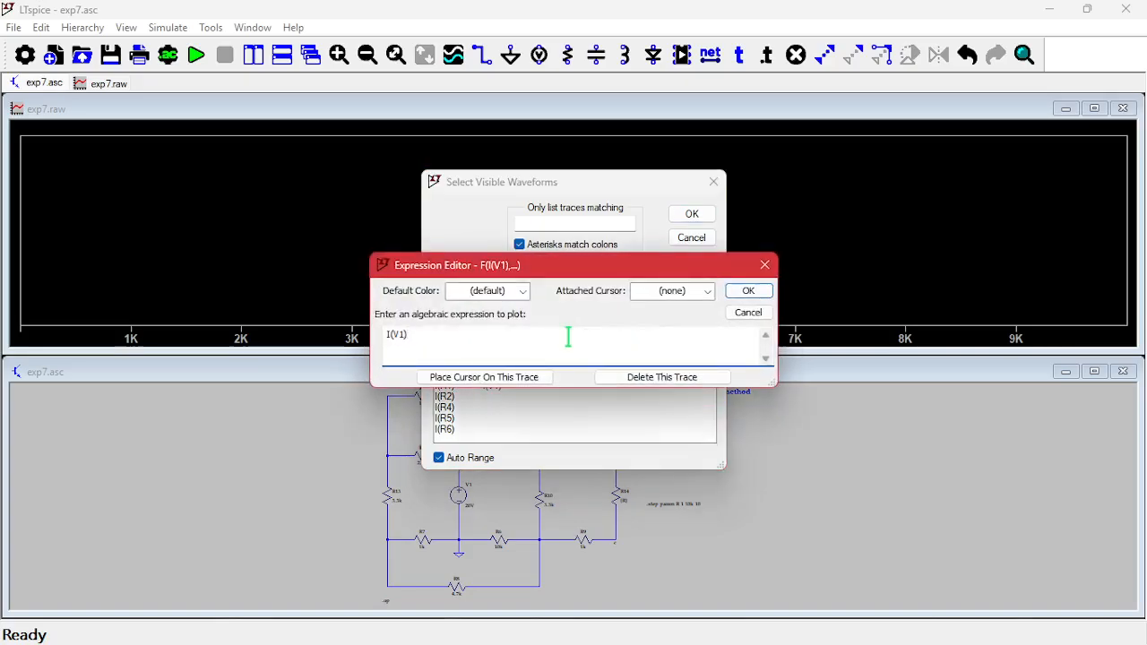
key(BackSpace)
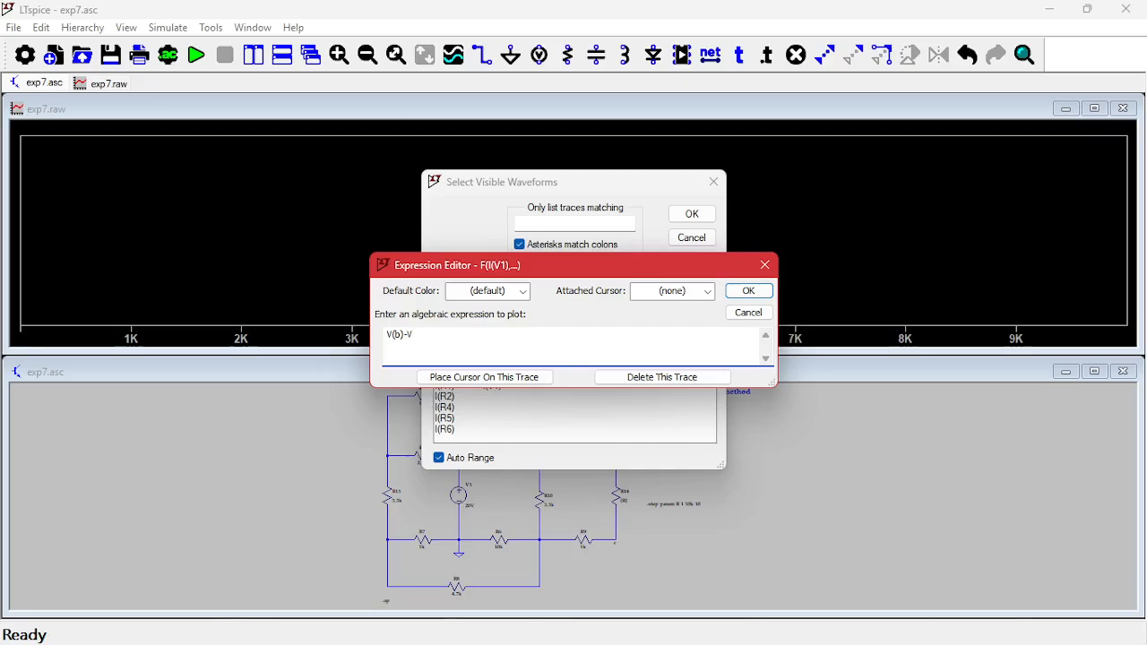
text()-V(c)
key(Return)
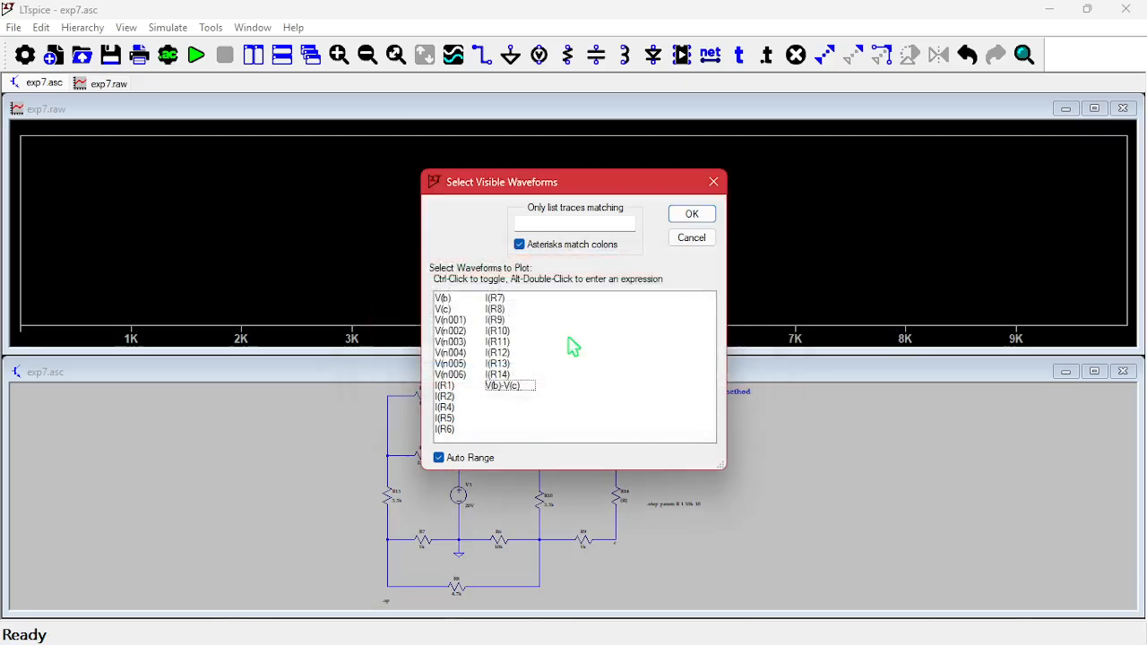
key(Return)
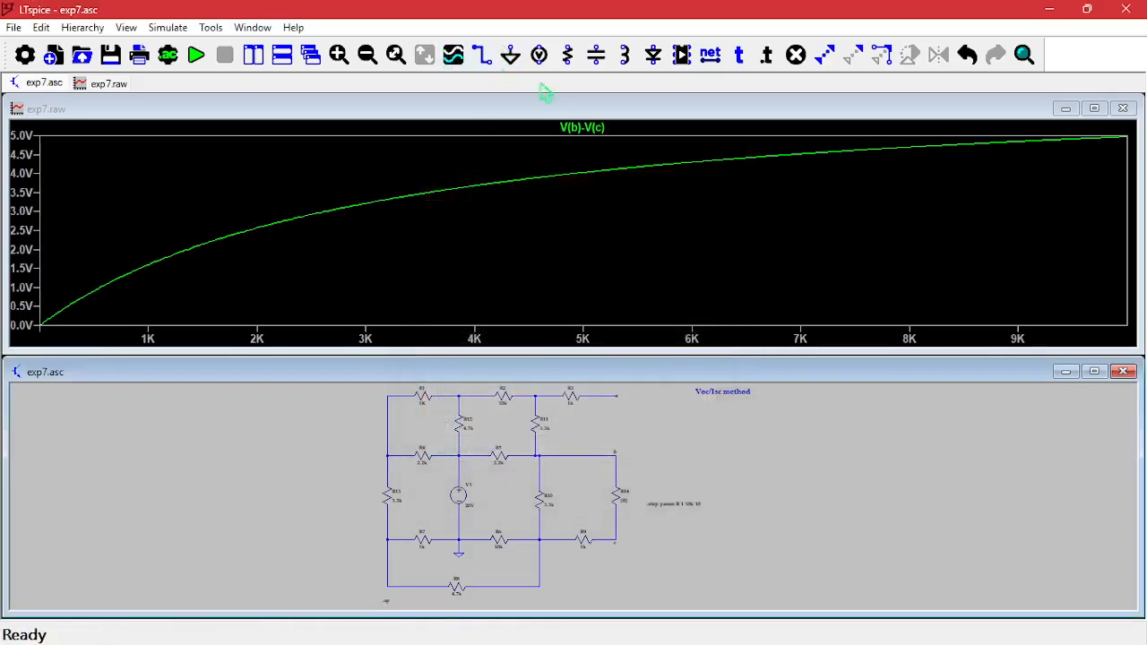
Attach a cursor to the V(b)-V(c) trace, place it at about 3.245 V, and check that against half the open-circuit voltage on the calculator.
click(587, 134)
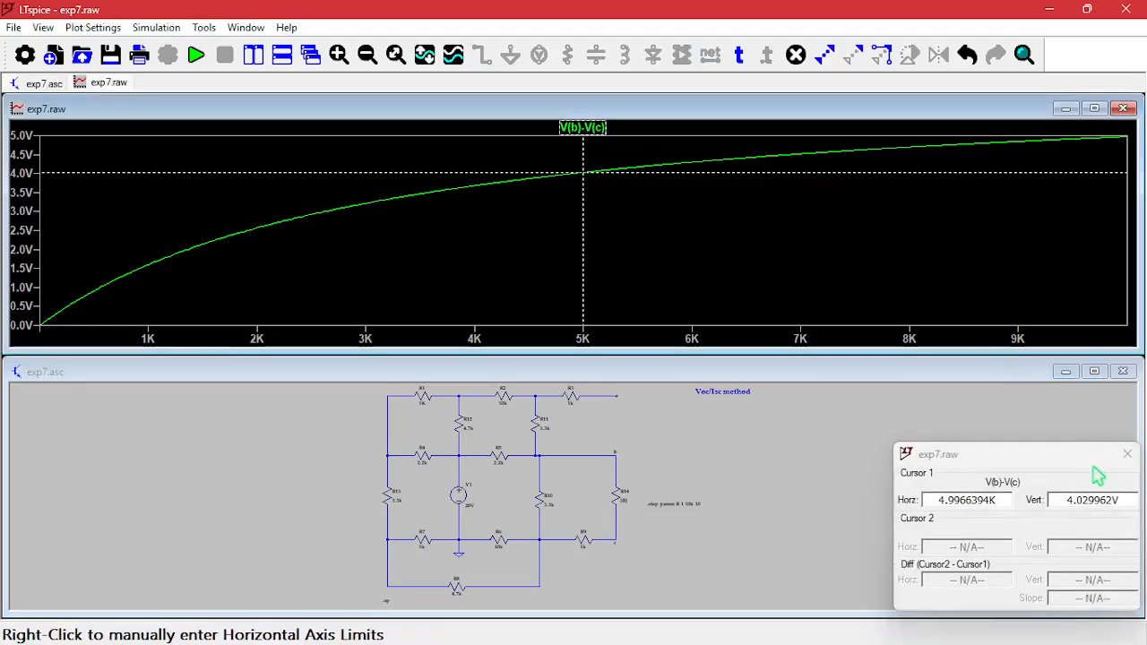
drag(1045, 457, 941, 154)
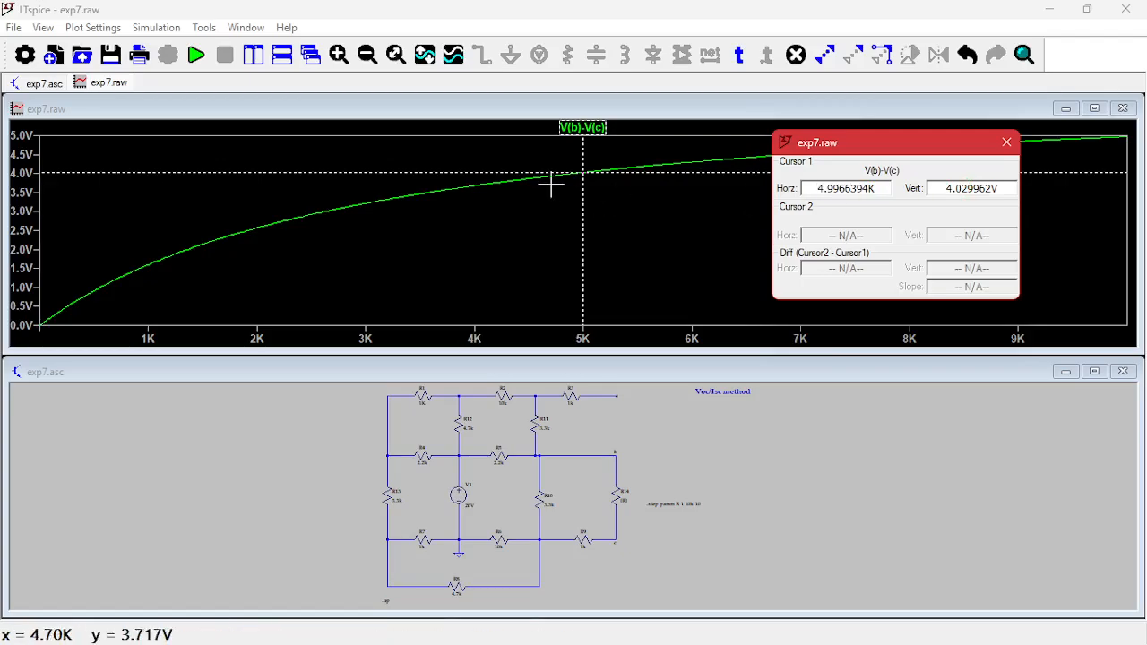
mouse_move(583, 177)
mouse_down()
mouse_move(492, 207)
mouse_move(373, 281)
mouse_up()
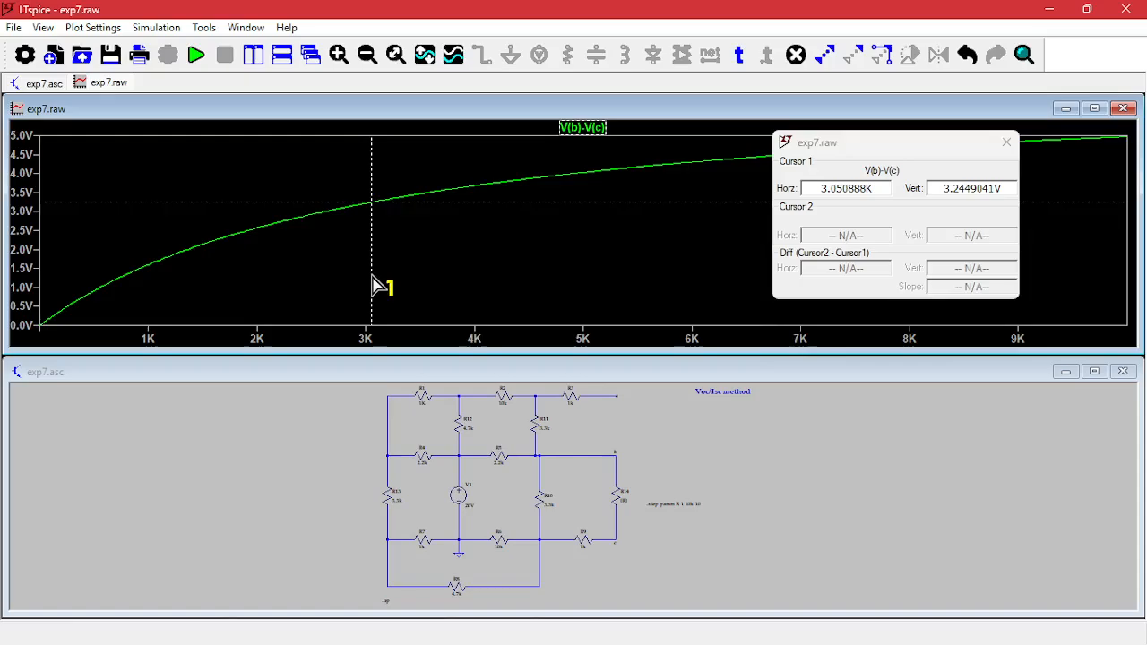
drag(373, 281, 375, 283)
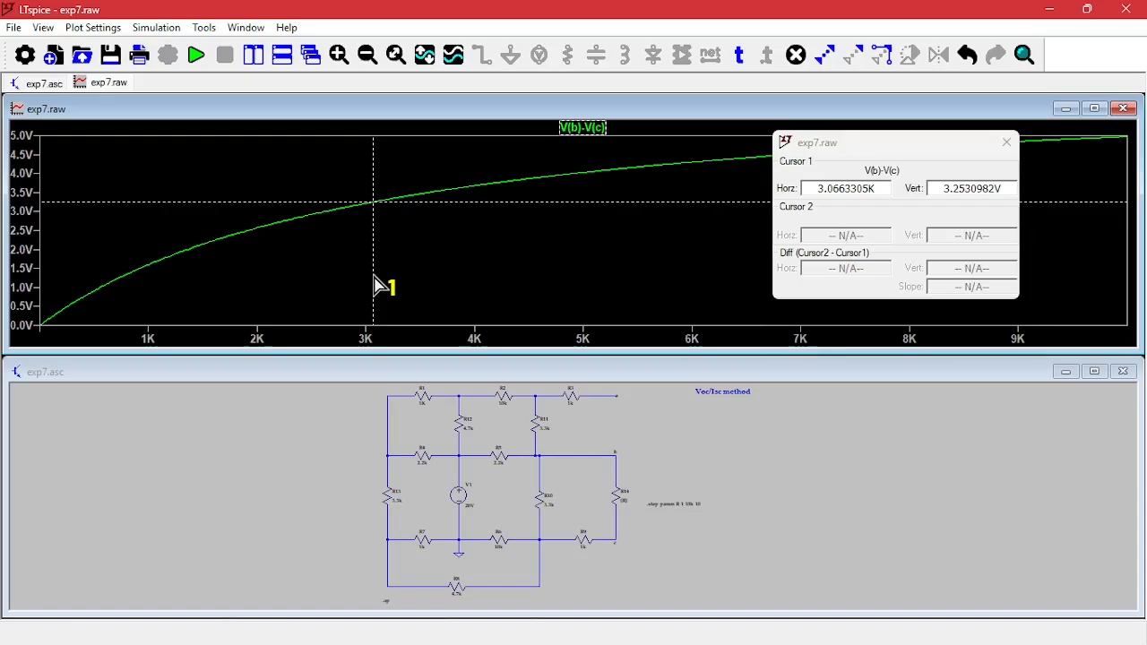
drag(375, 280, 372, 279)
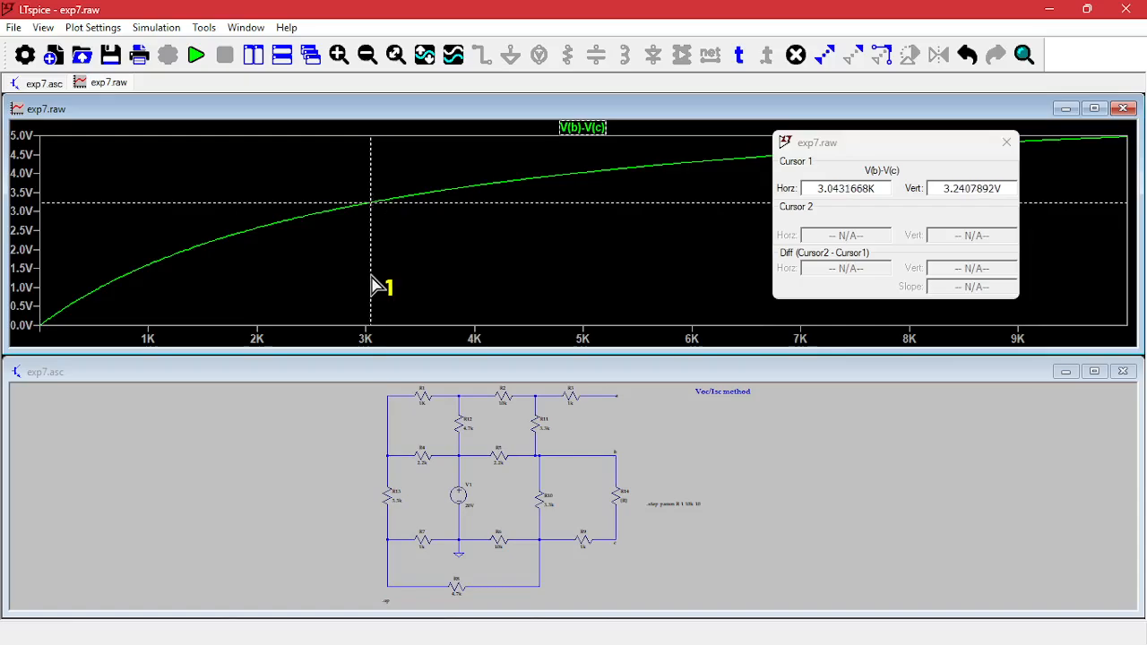
drag(374, 284, 376, 284)
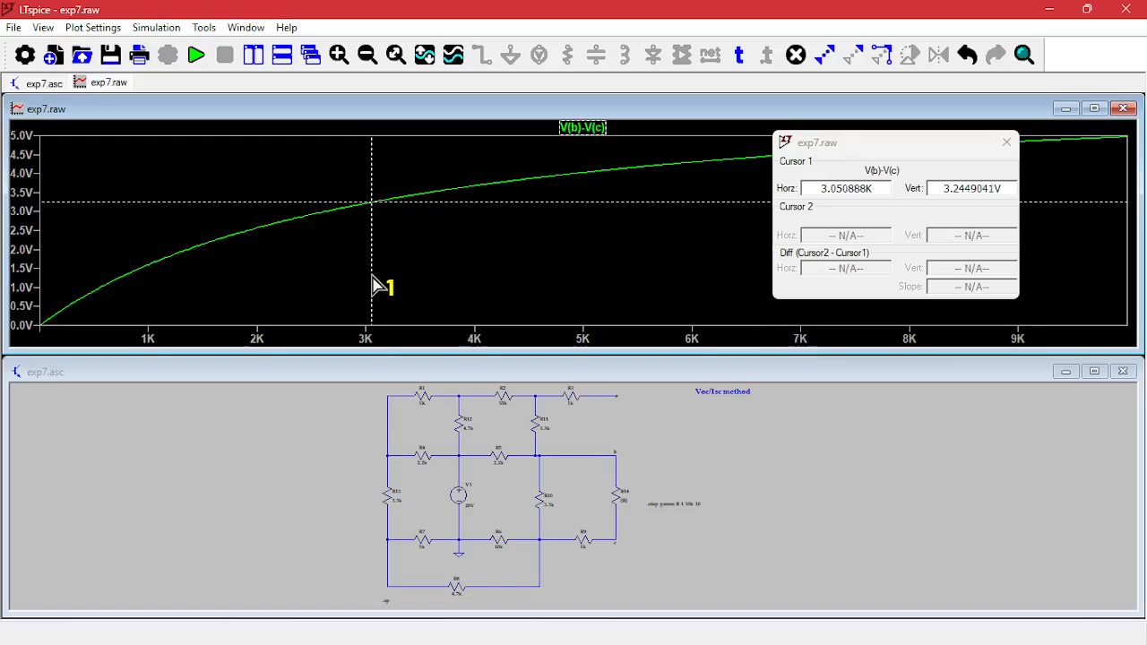
drag(377, 284, 378, 285)
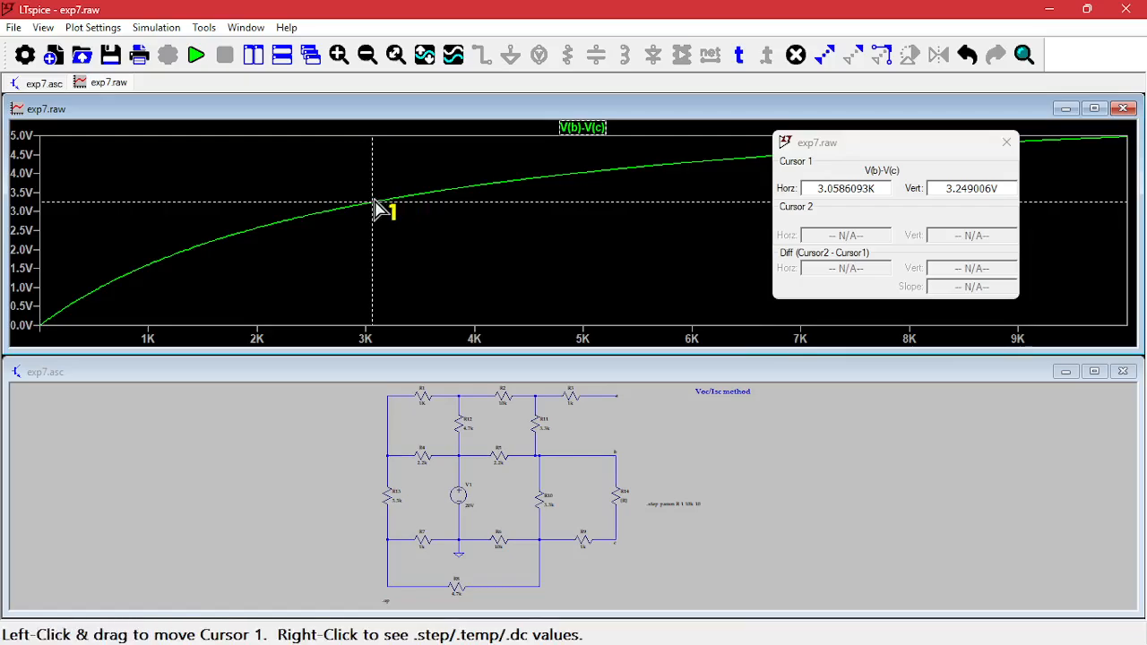
drag(375, 208, 374, 210)
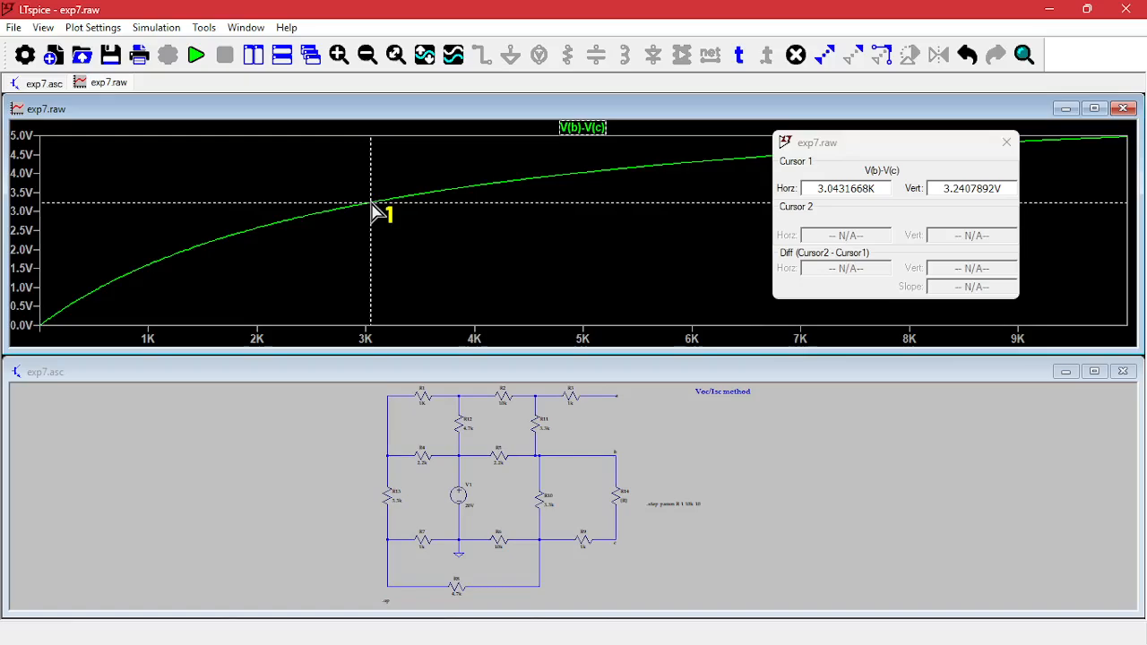
drag(374, 210, 374, 211)
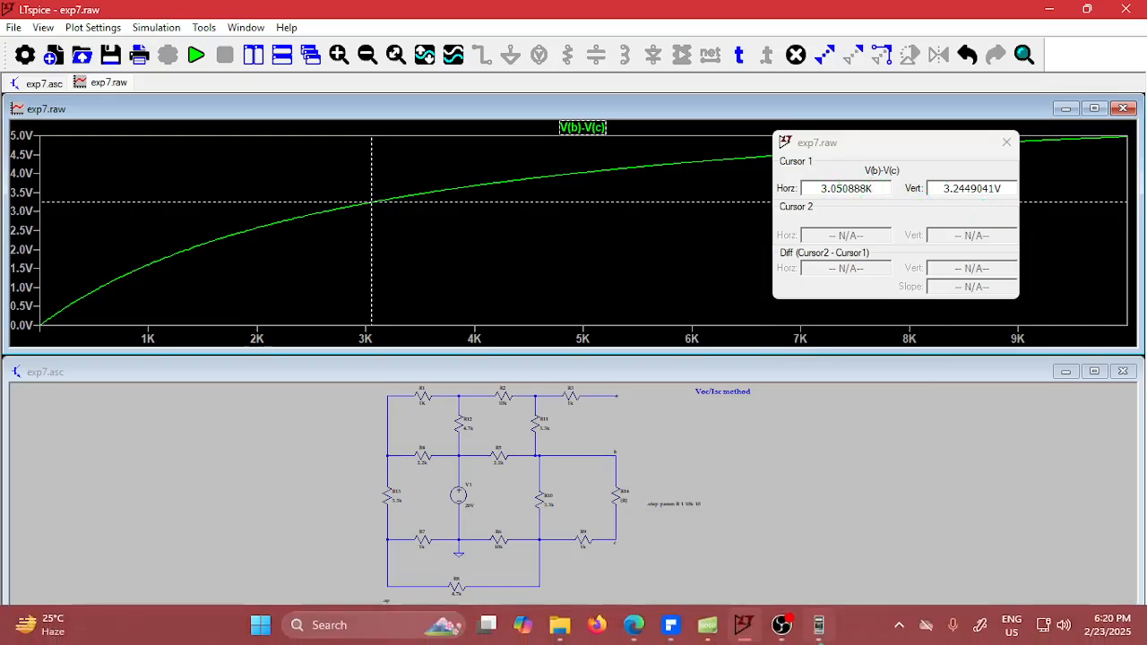
click(818, 624)
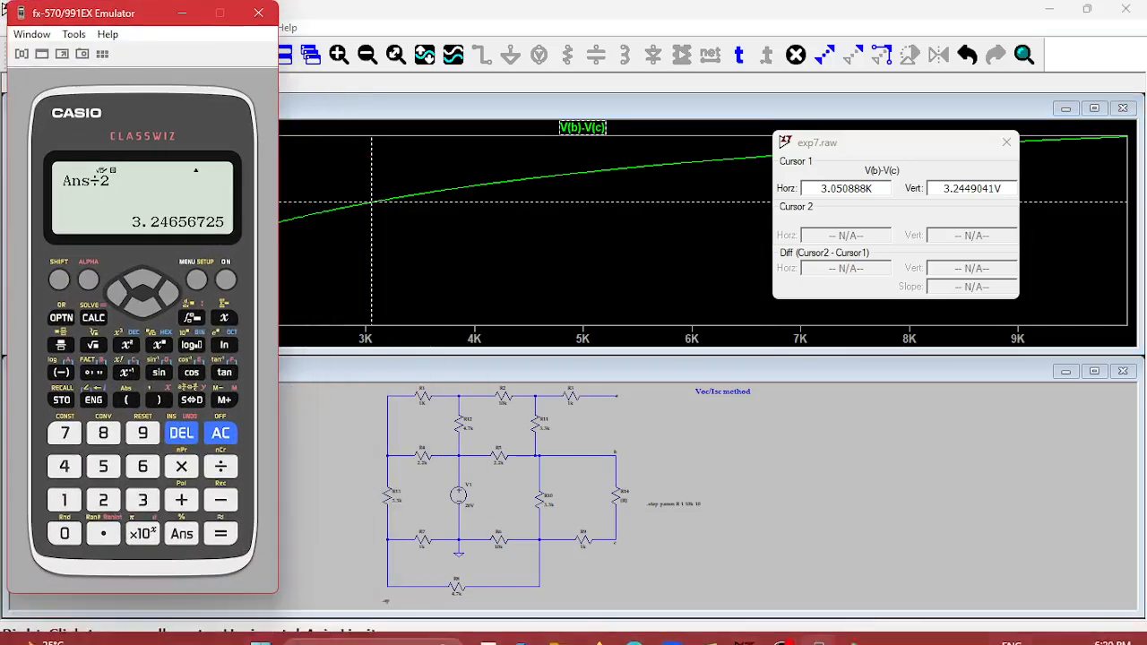
Switch to the Note results table and handwrite 3.05 in the Rbc row under the potentiometer method.
click(709, 620)
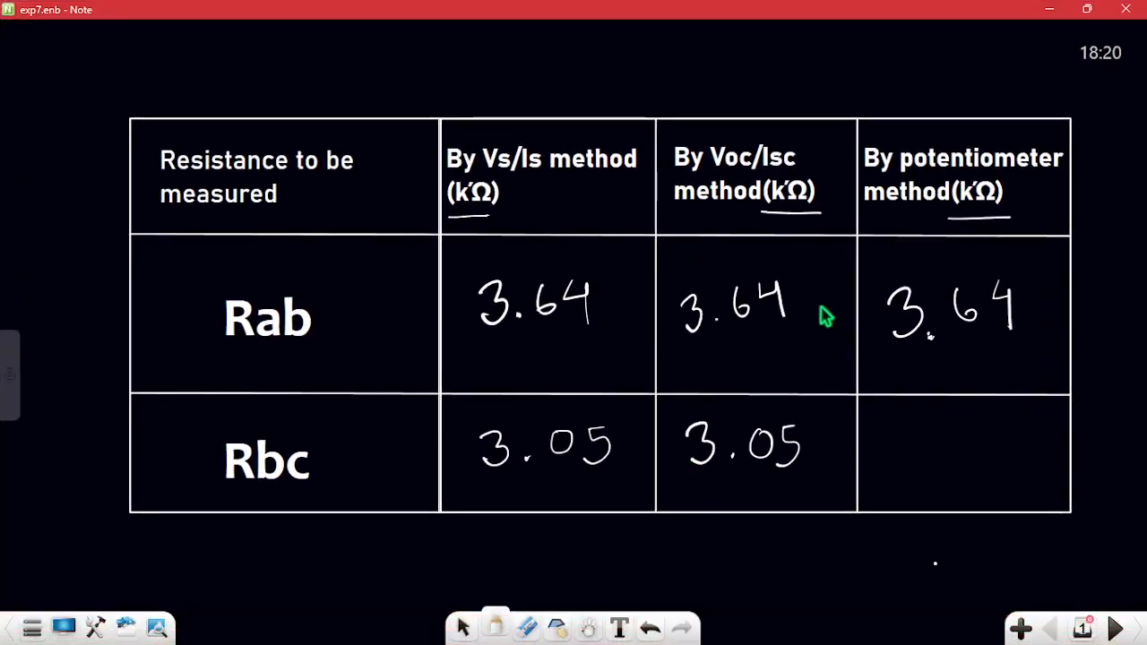
mouse_move(896, 429)
mouse_down()
mouse_move(909, 433)
mouse_move(898, 467)
mouse_up()
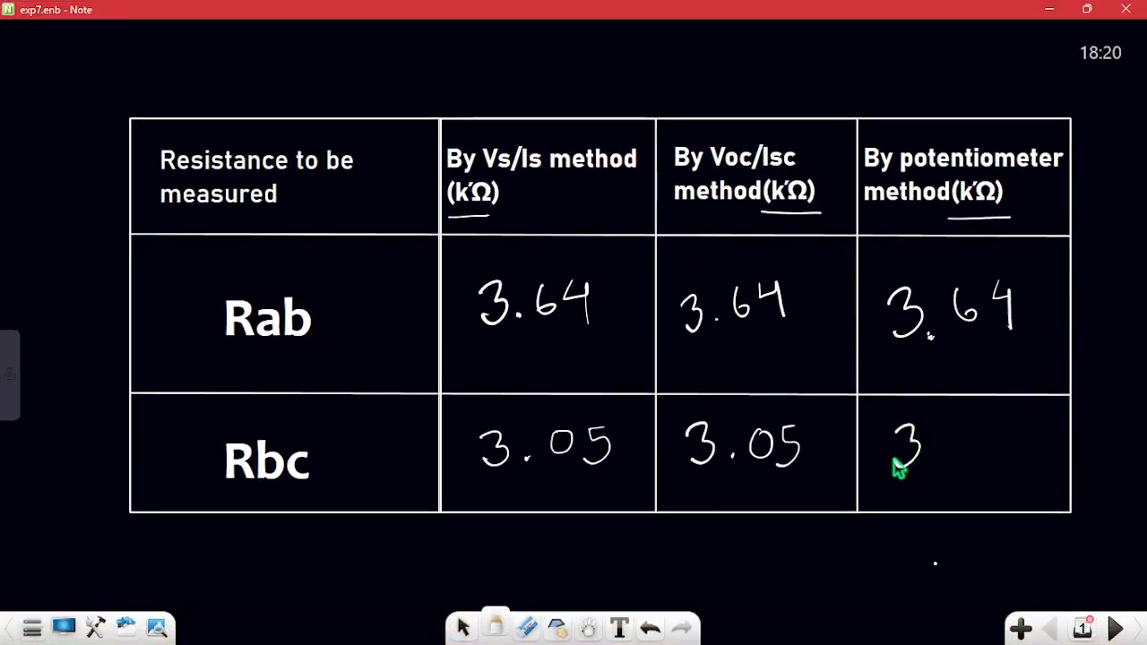
click(932, 460)
mouse_move(959, 436)
mouse_down()
mouse_move(1009, 463)
mouse_move(986, 479)
mouse_up()
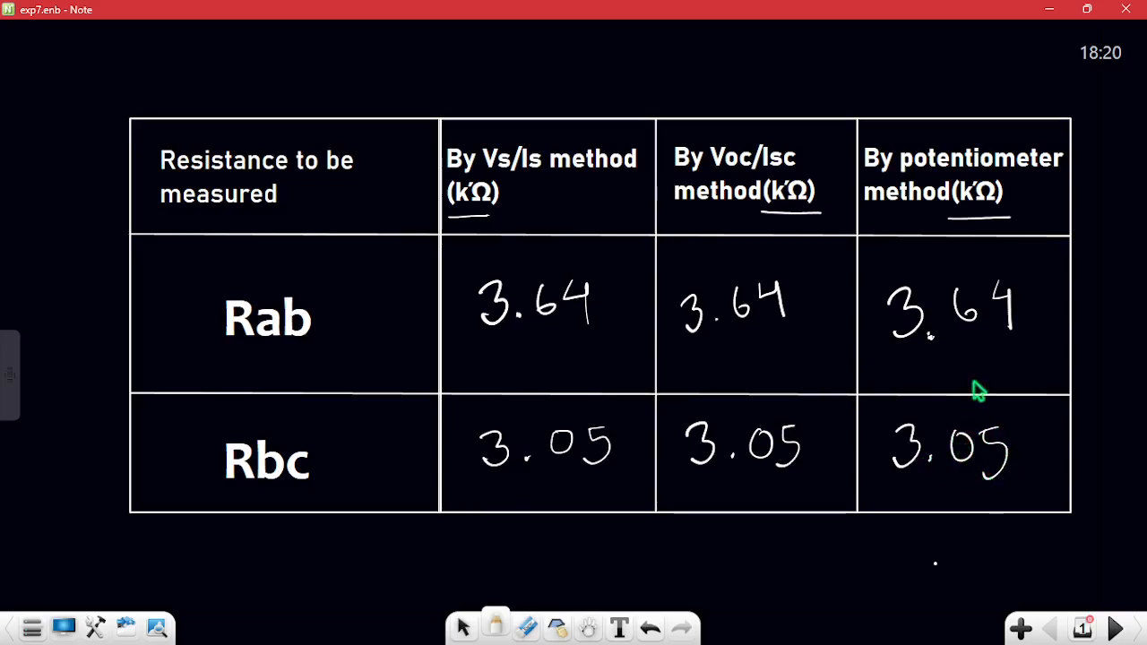